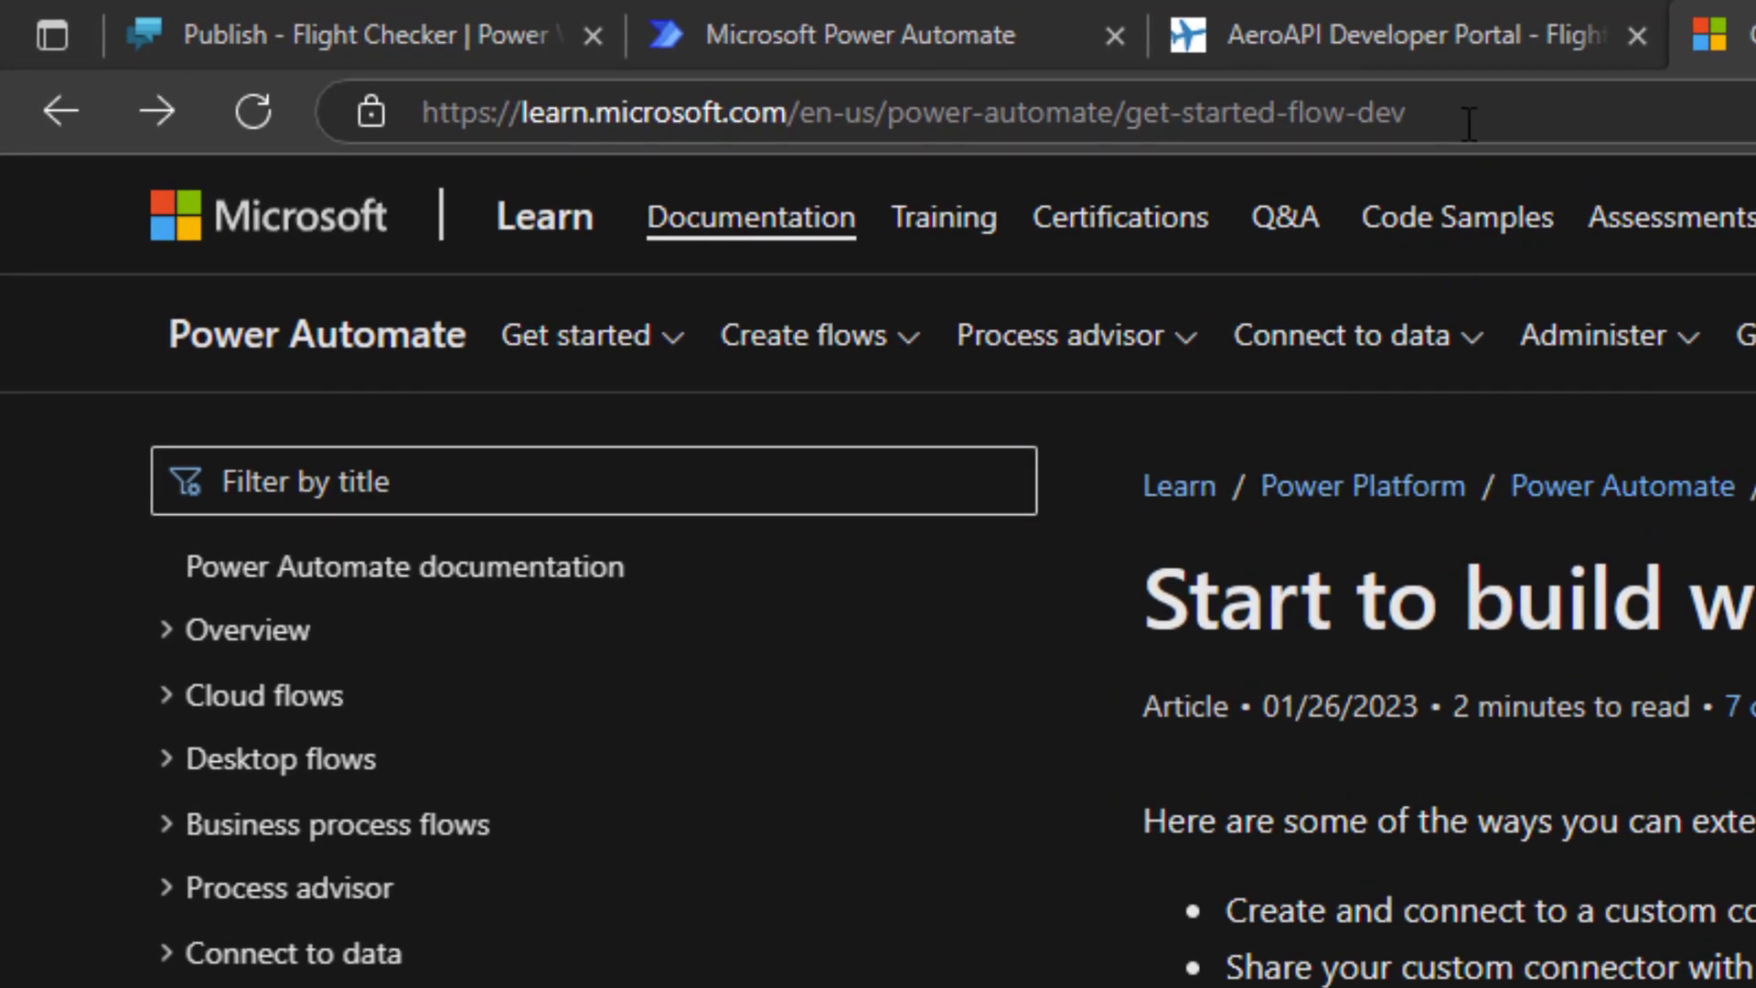
# - Open the "create and use custom APIs" tutorial from the Power Automate developer article and look over its introduction
pyautogui.click(1469, 122)
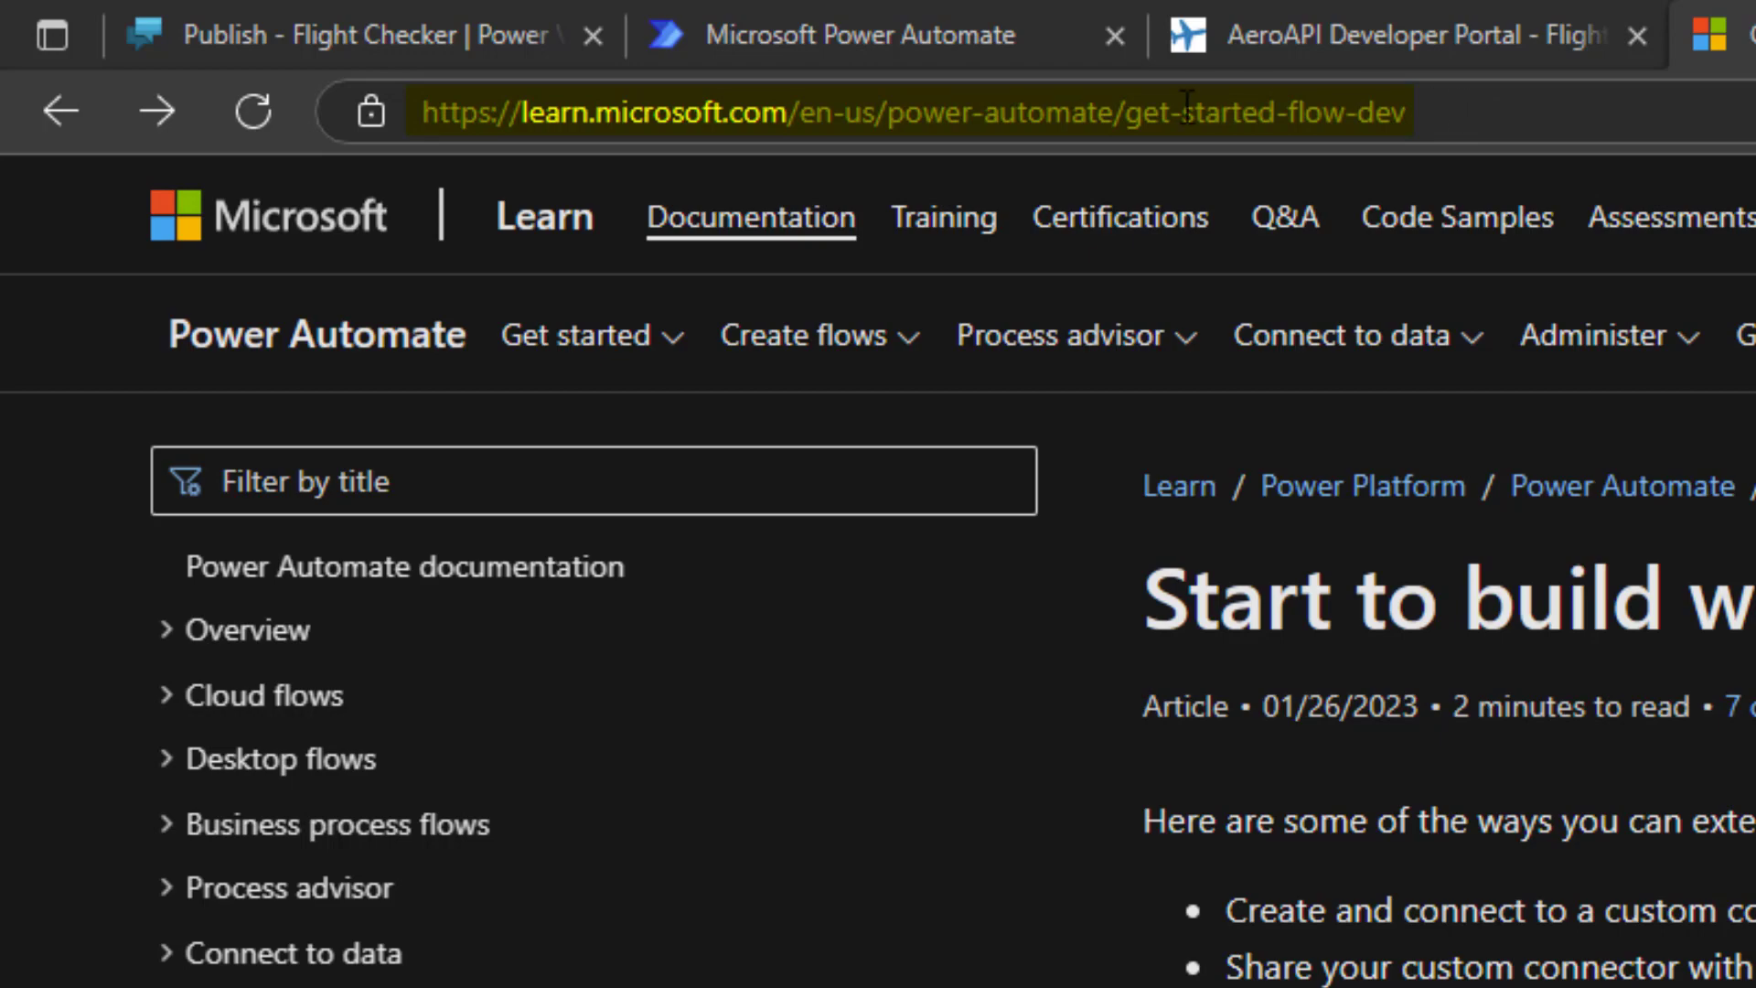
pyautogui.click(1326, 219)
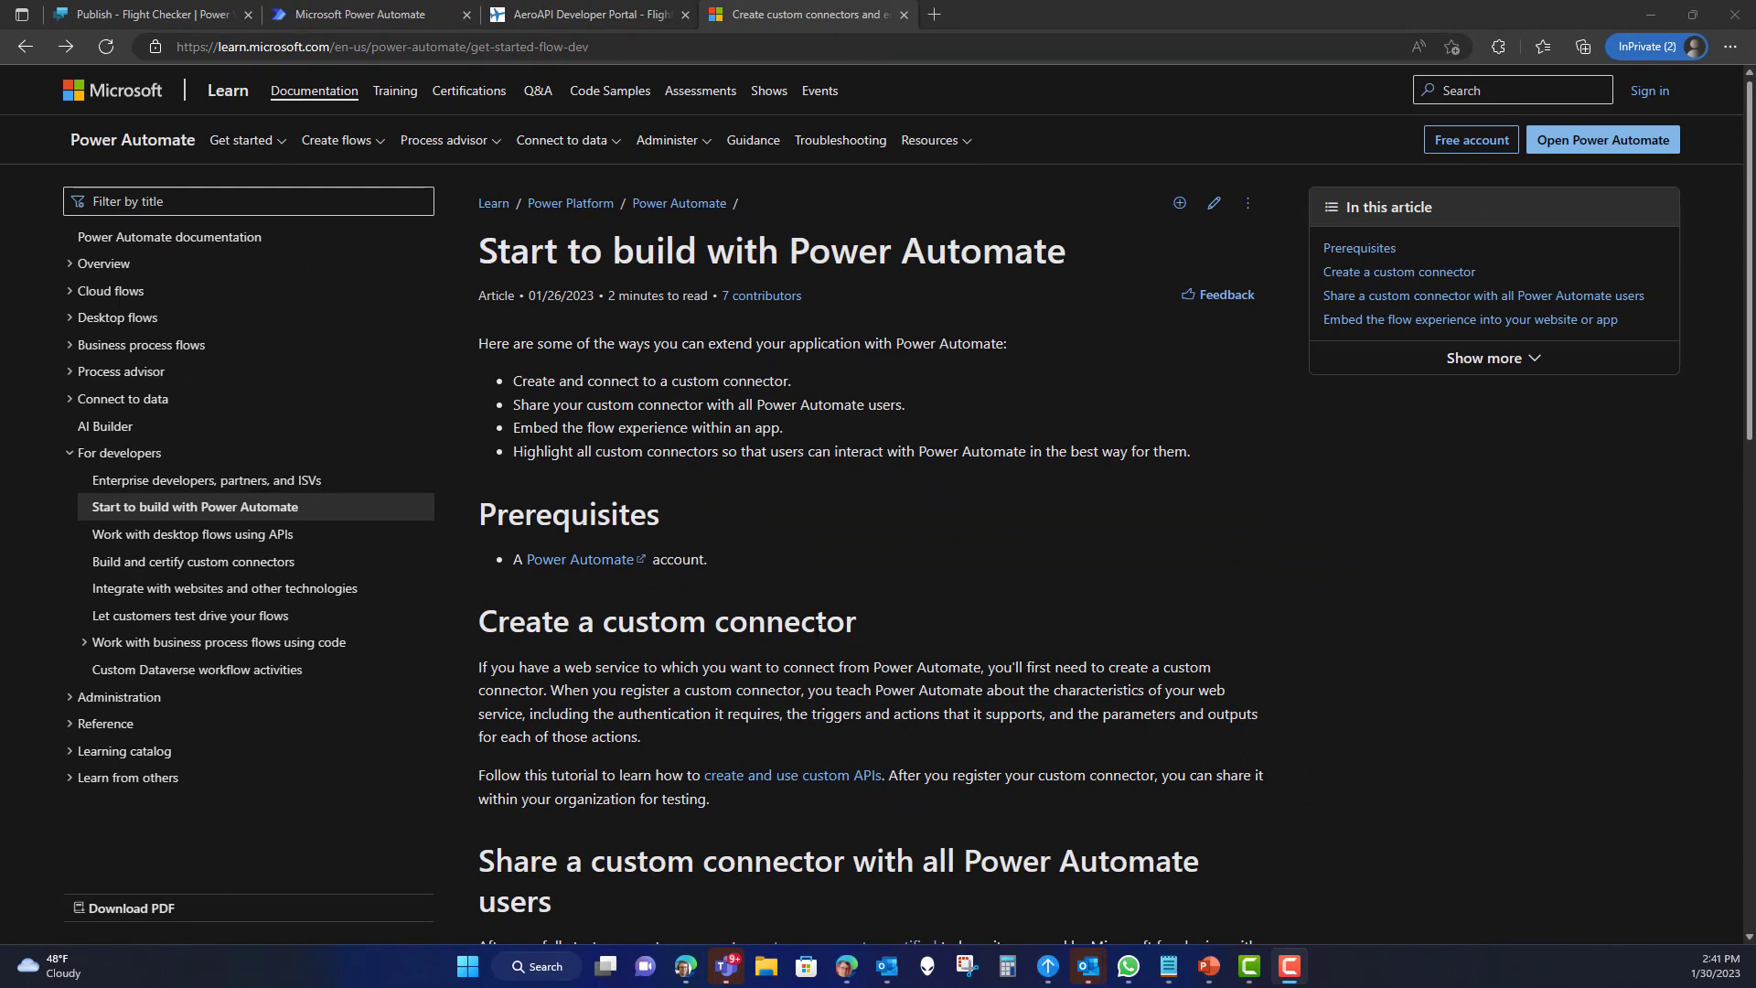
pyautogui.click(792, 786)
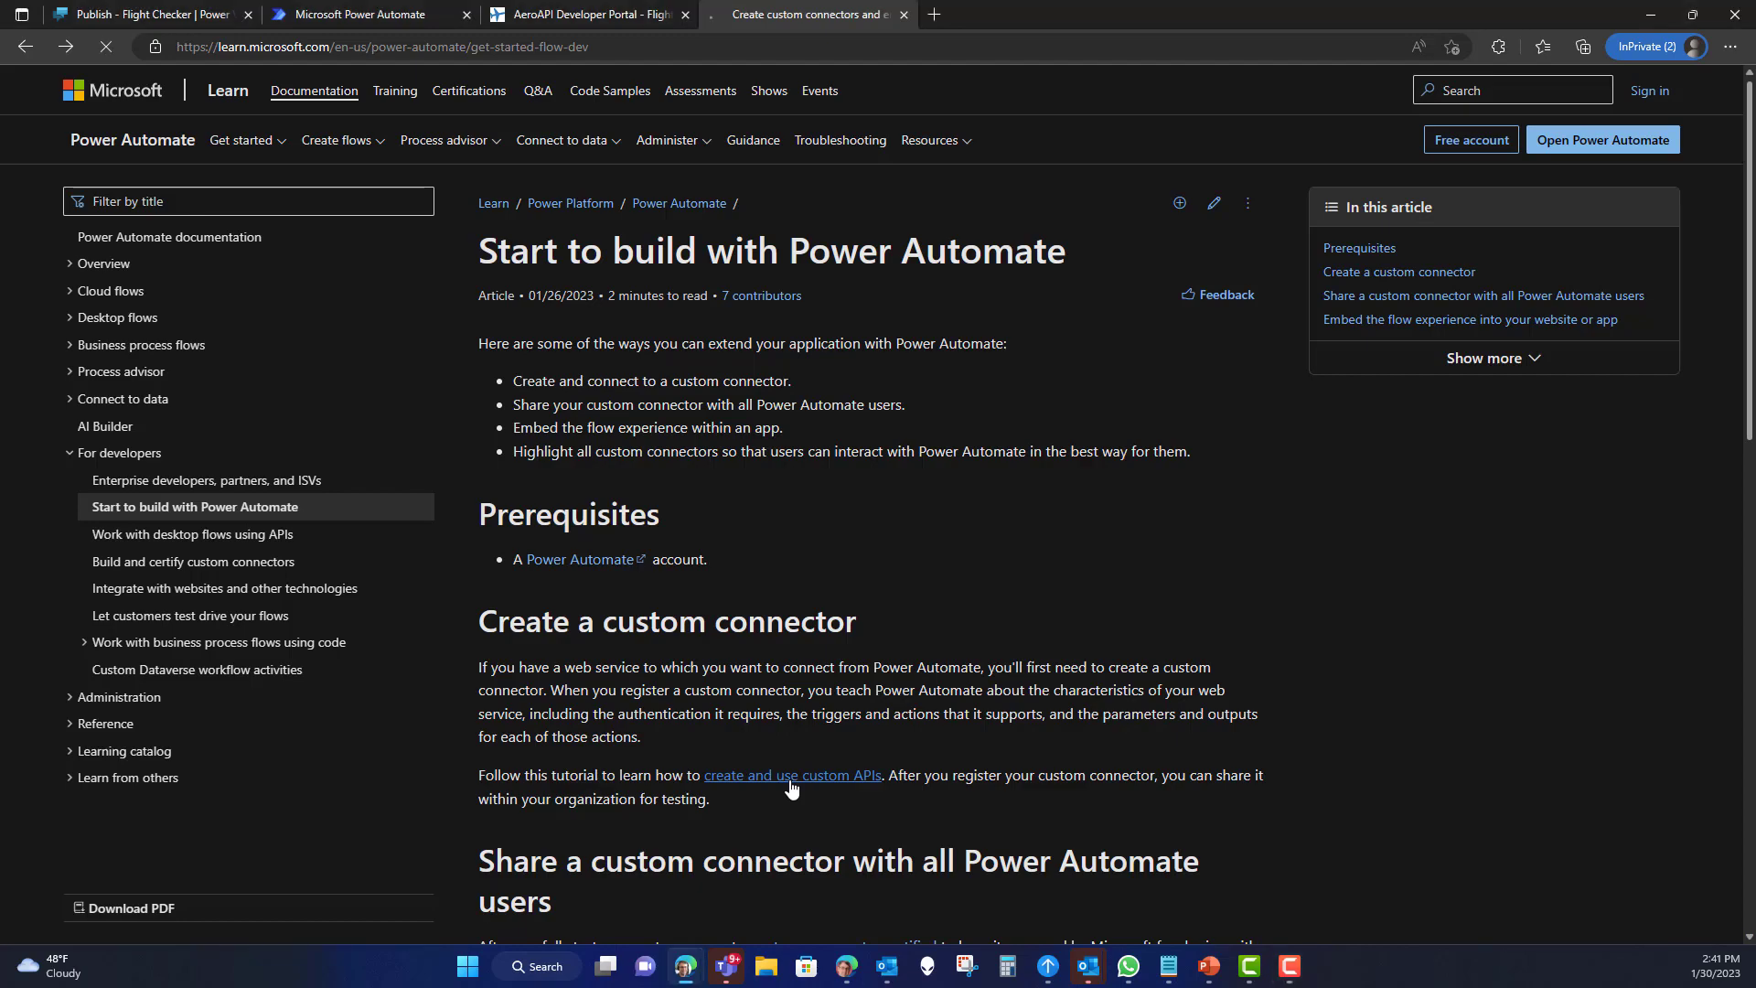
pyautogui.scroll(-4, 871, 486)
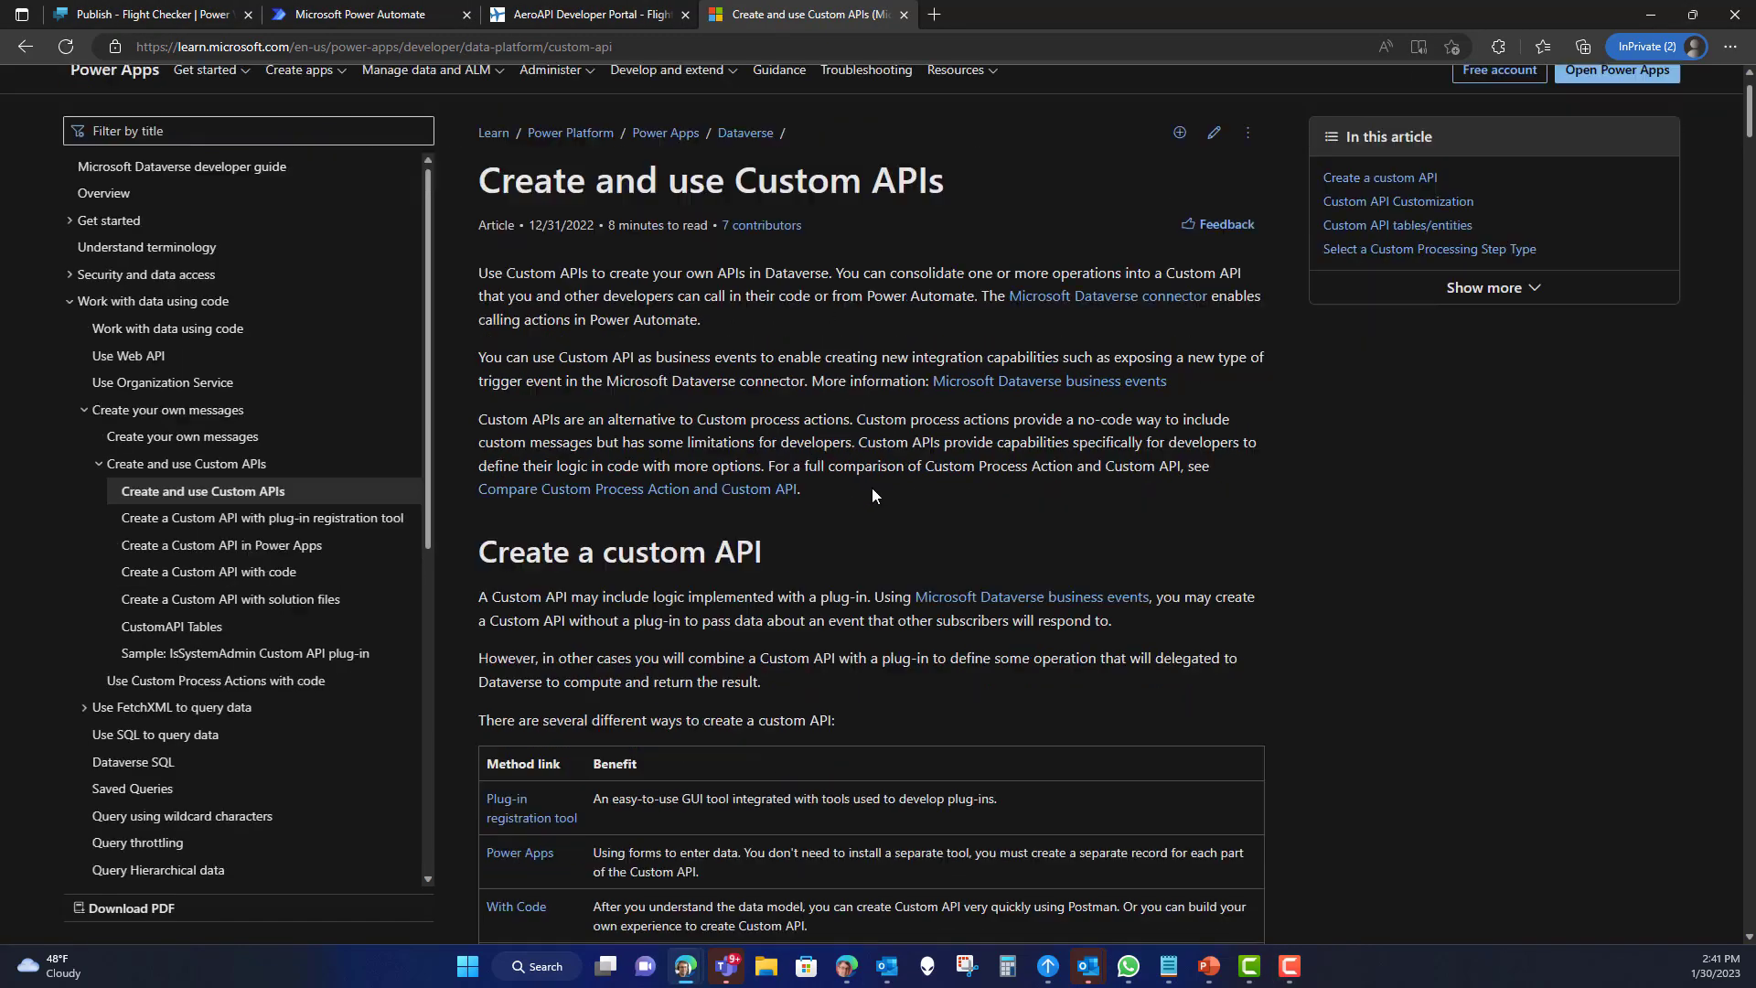
pyautogui.scroll(3, 916, 504)
pyautogui.scroll(1, 923, 496)
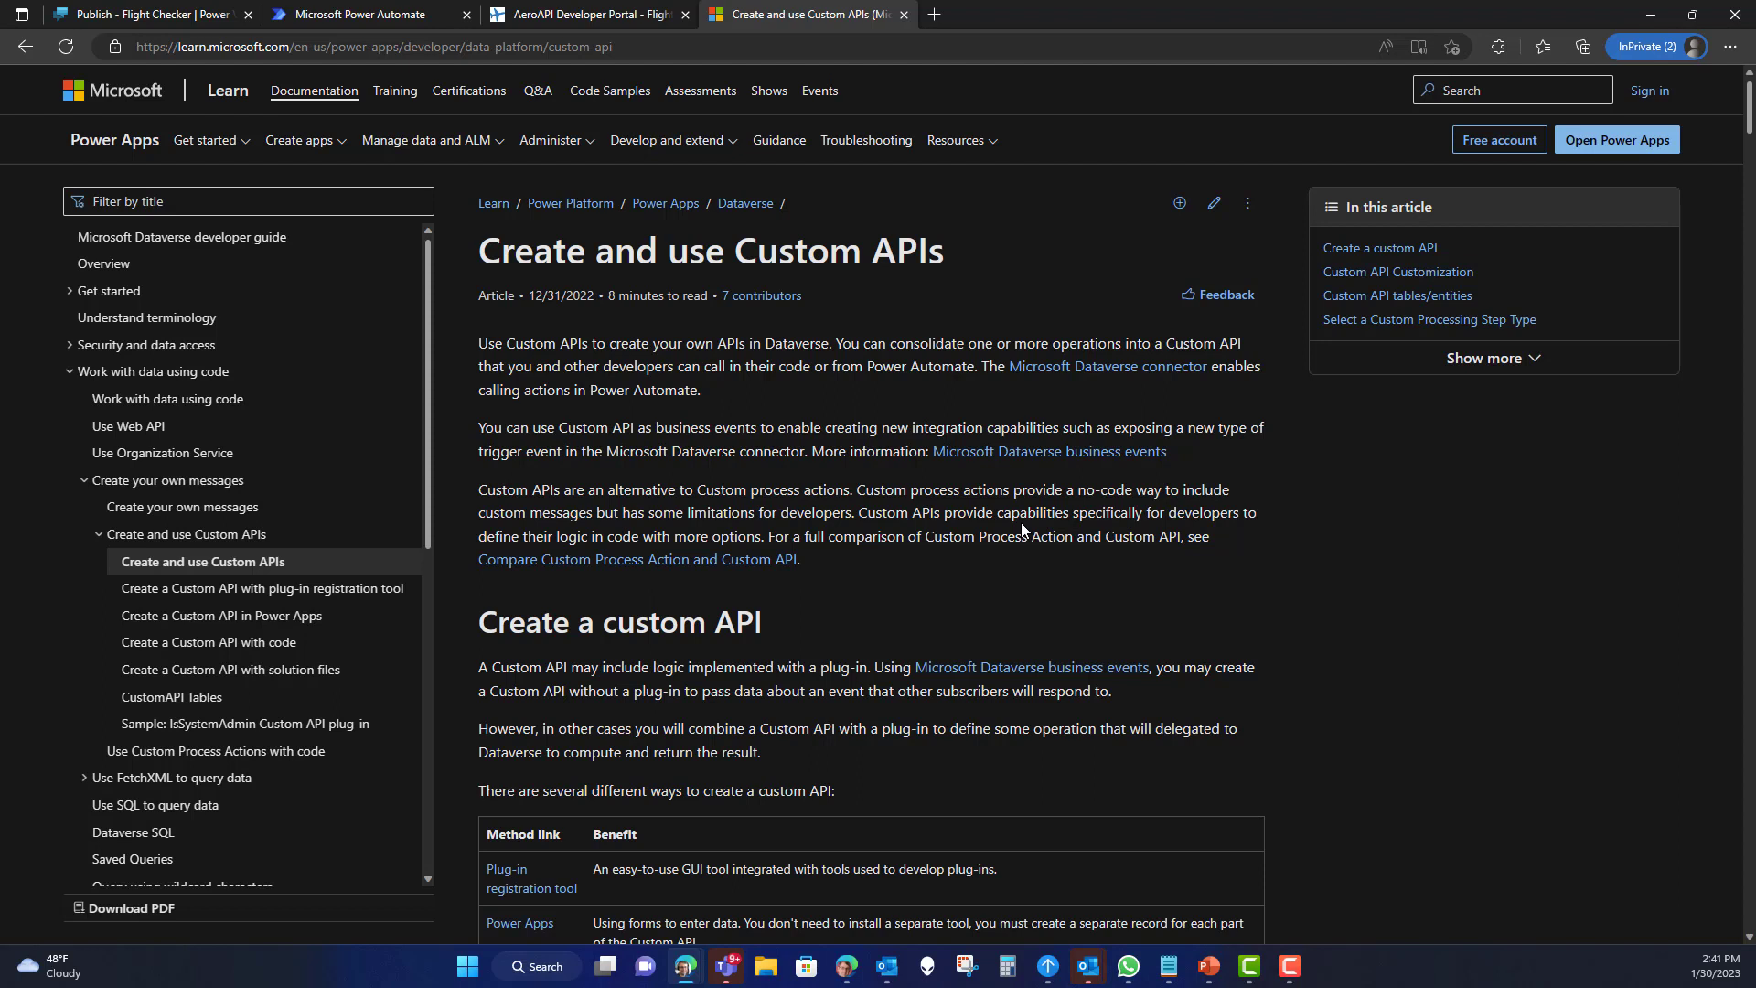
# - Switch to the AeroAPI documentation and examine the API server address and the x-apikey header required for authentication
pyautogui.click(587, 21)
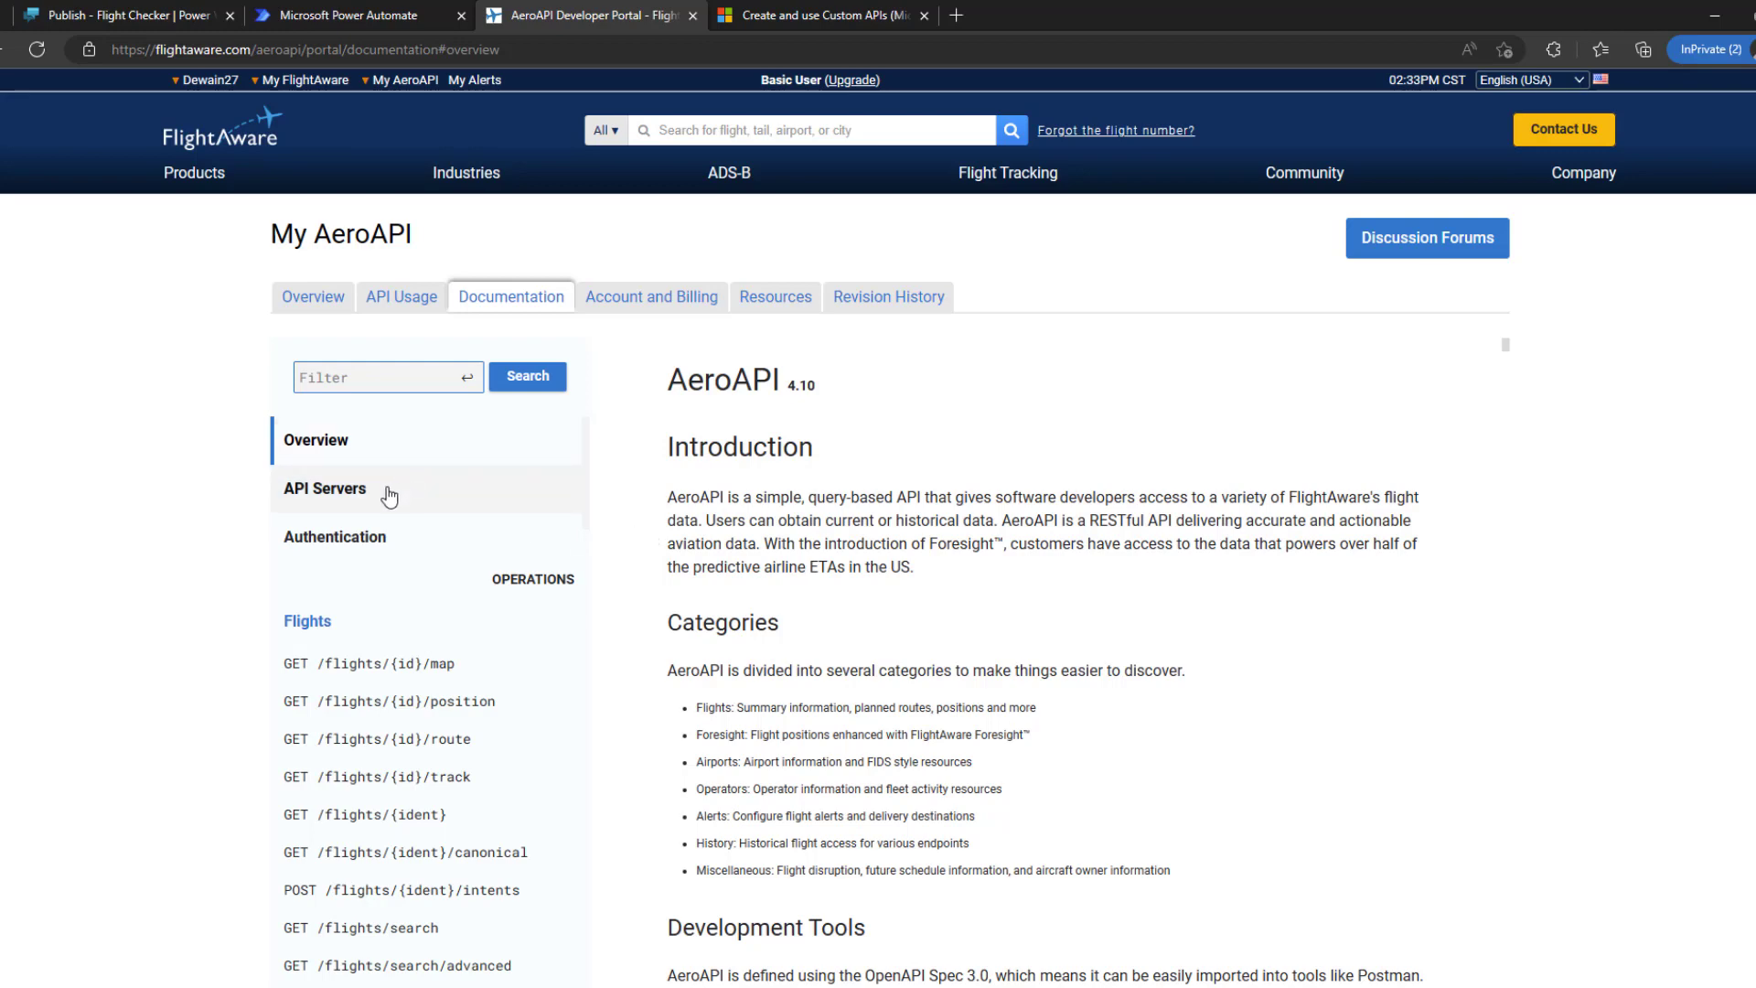
pyautogui.scroll(-3, 391, 497)
pyautogui.scroll(4, 811, 358)
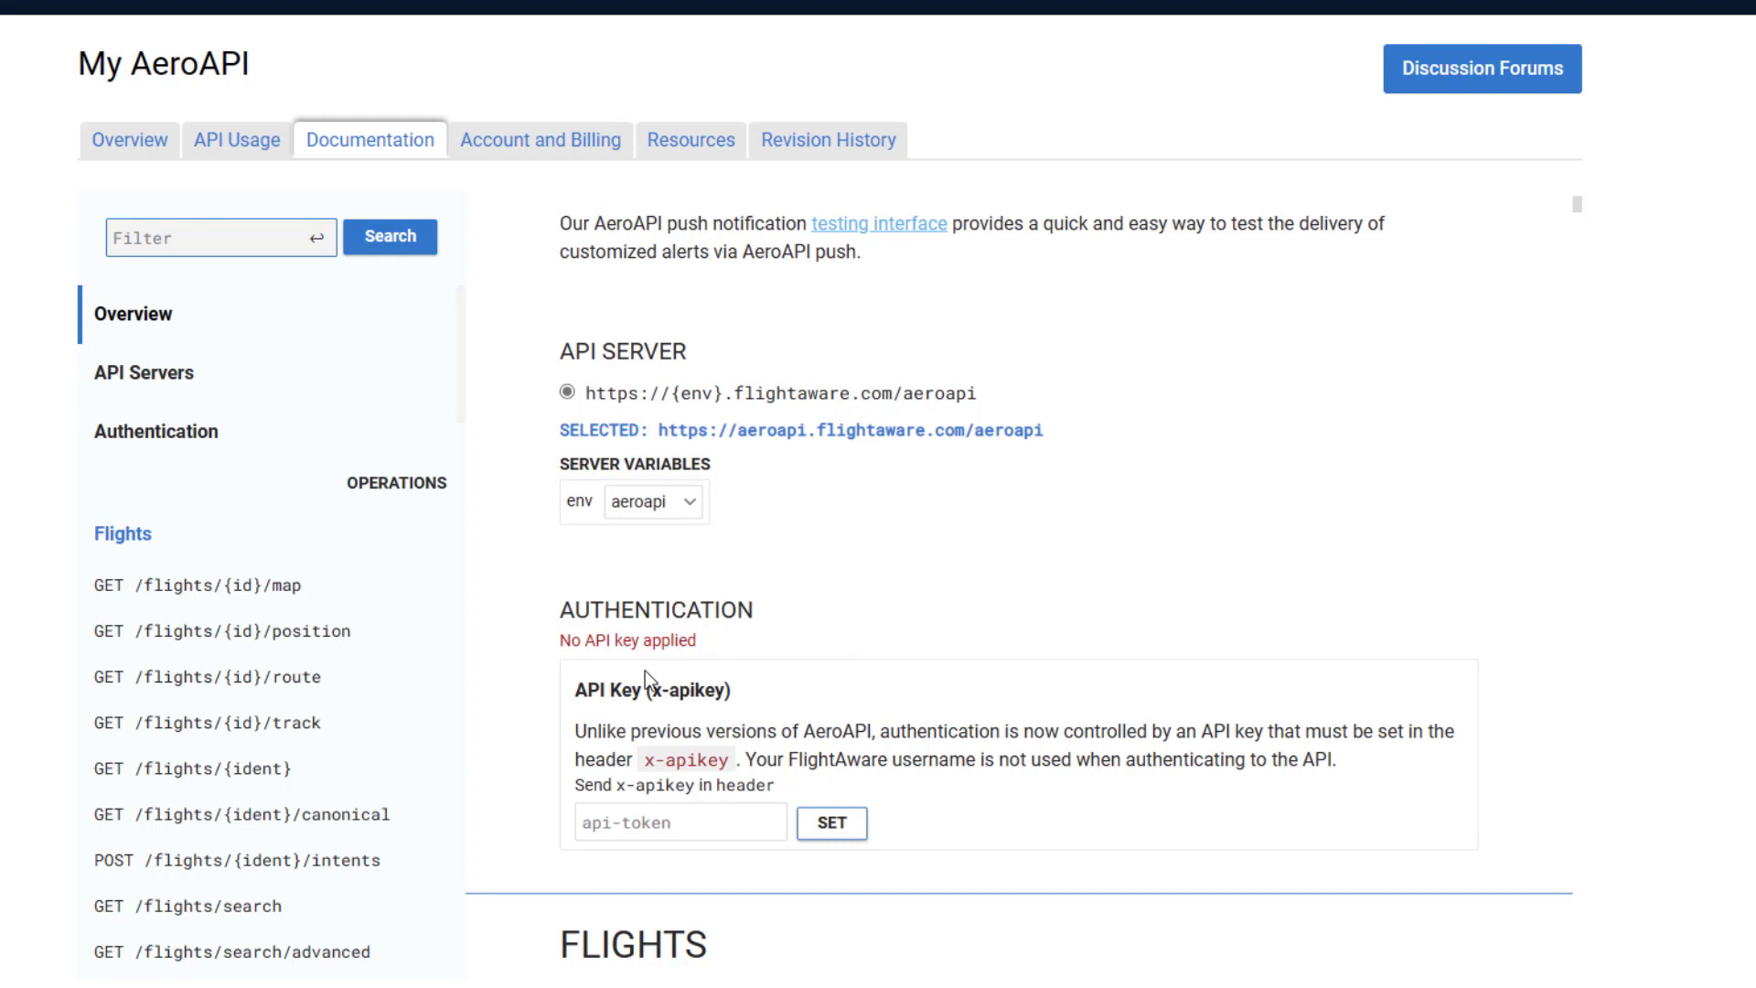
pyautogui.scroll(-1, 615, 605)
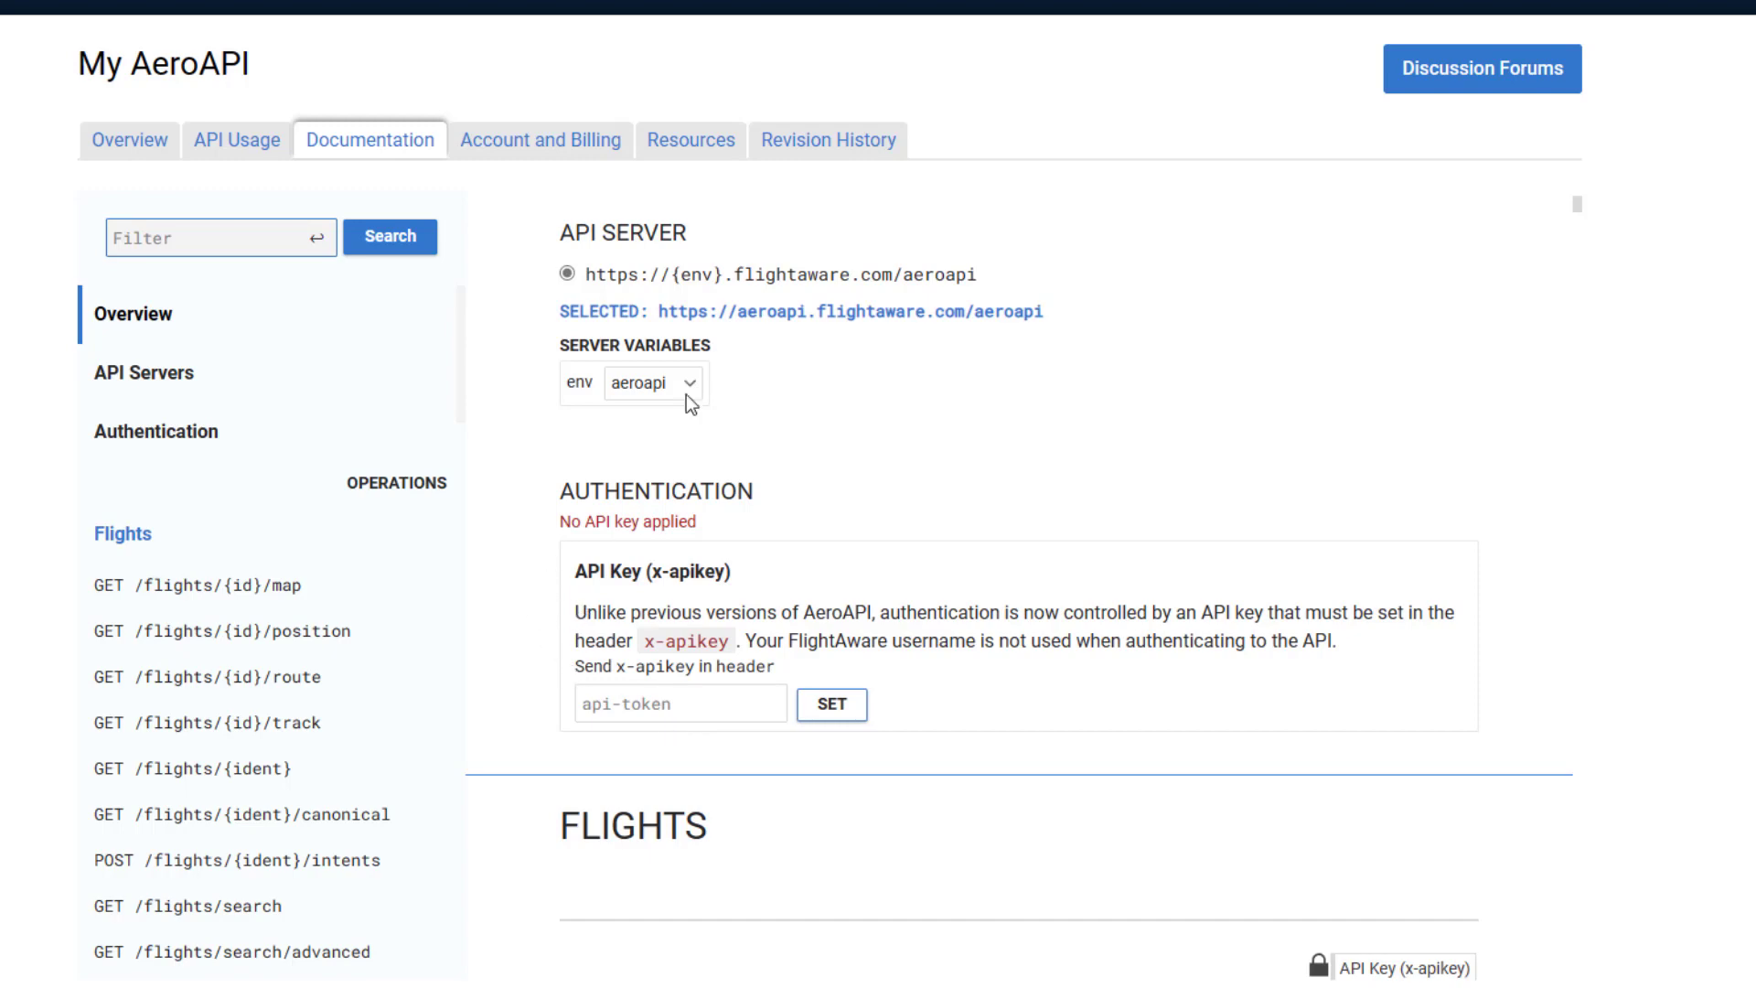
pyautogui.moveTo(741, 318); pyautogui.dragTo(1048, 309)
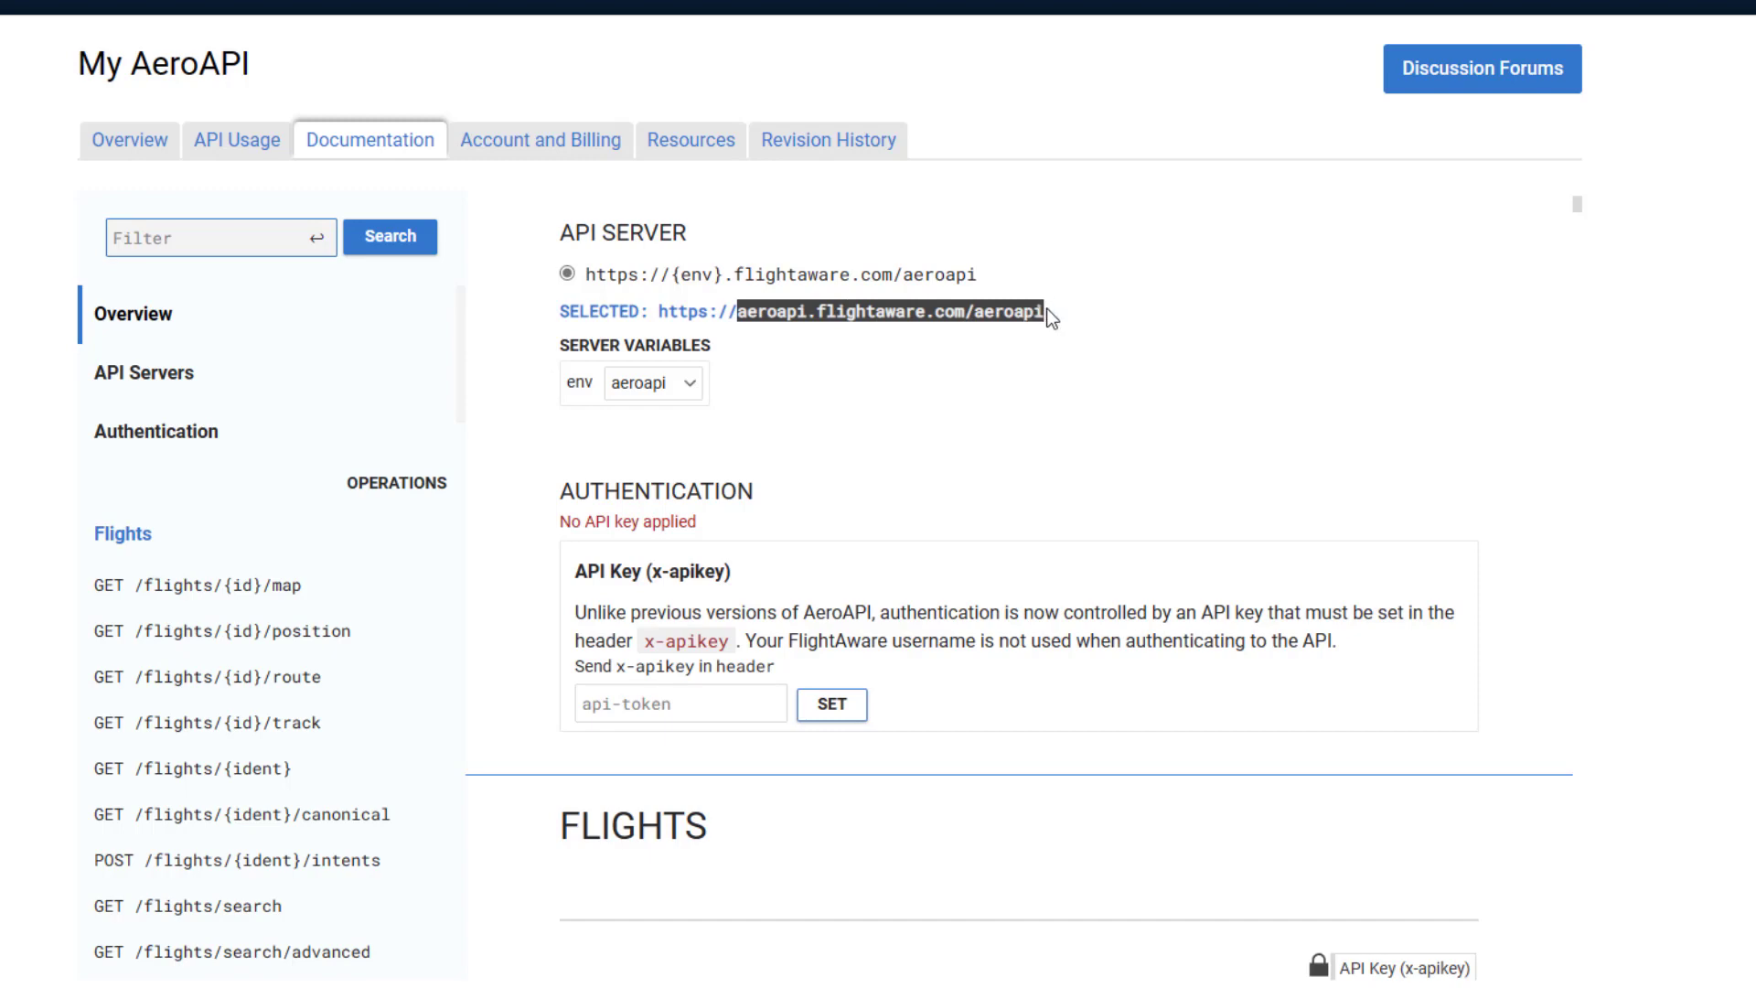
pyautogui.click(895, 492)
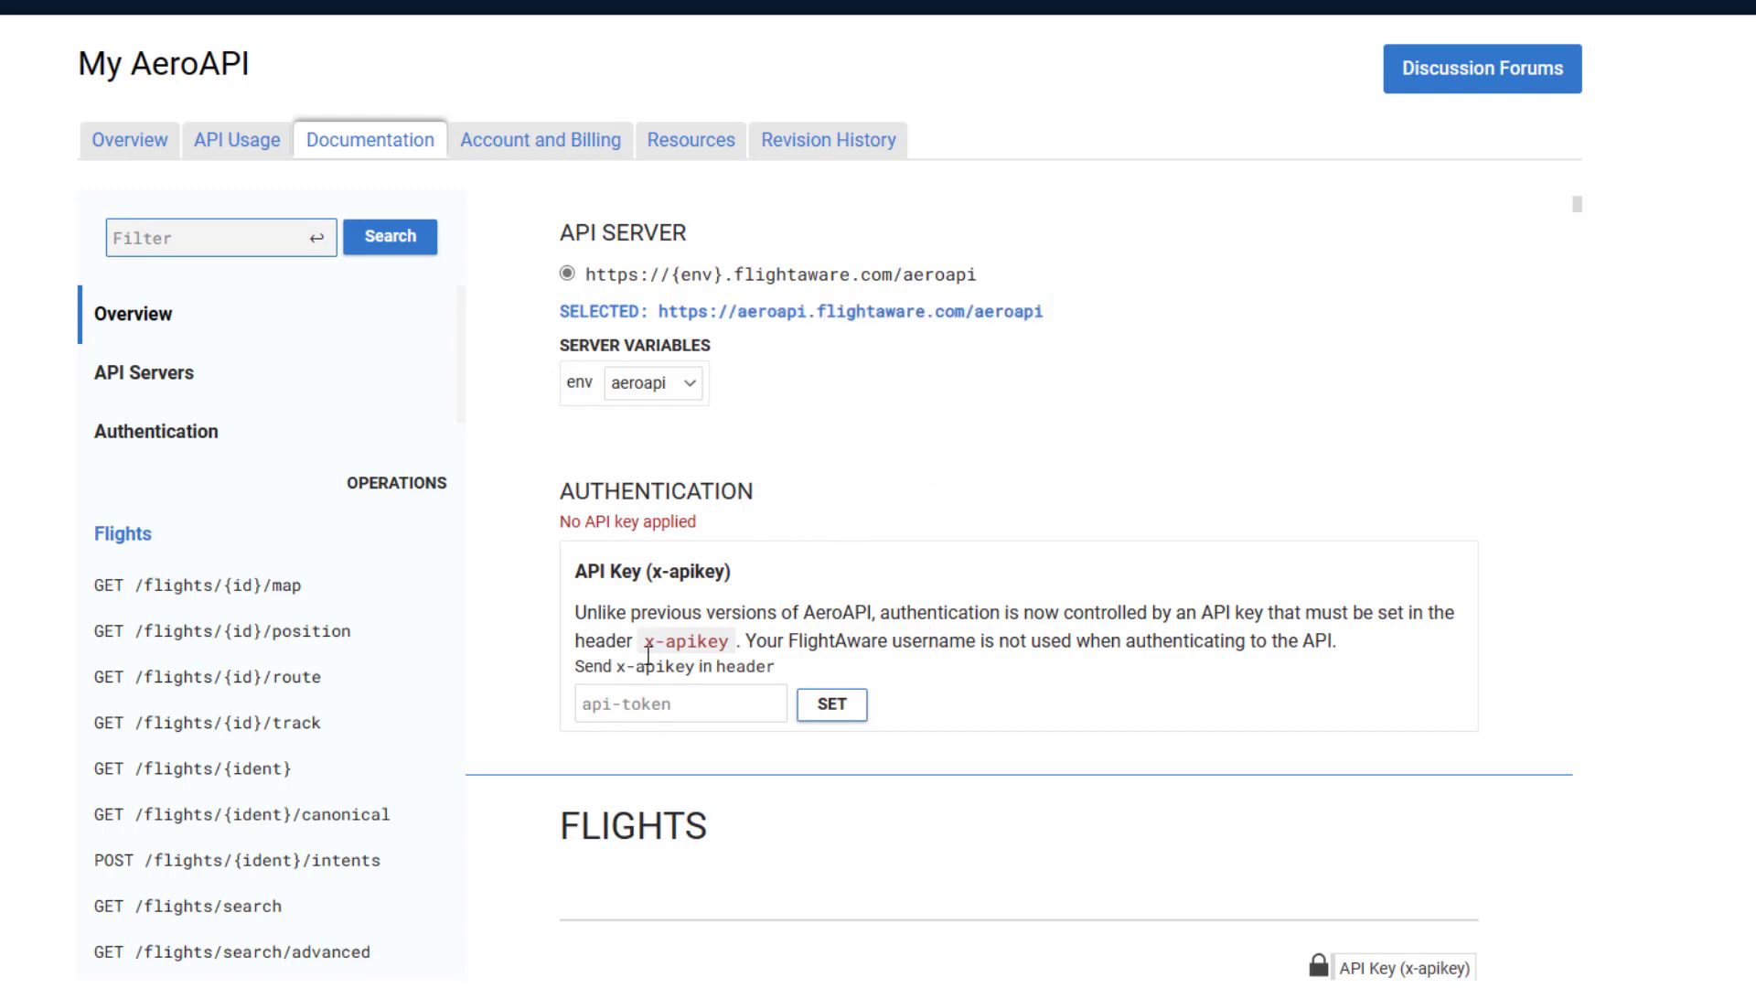
pyautogui.moveTo(645, 644); pyautogui.dragTo(752, 638)
pyautogui.click(979, 444)
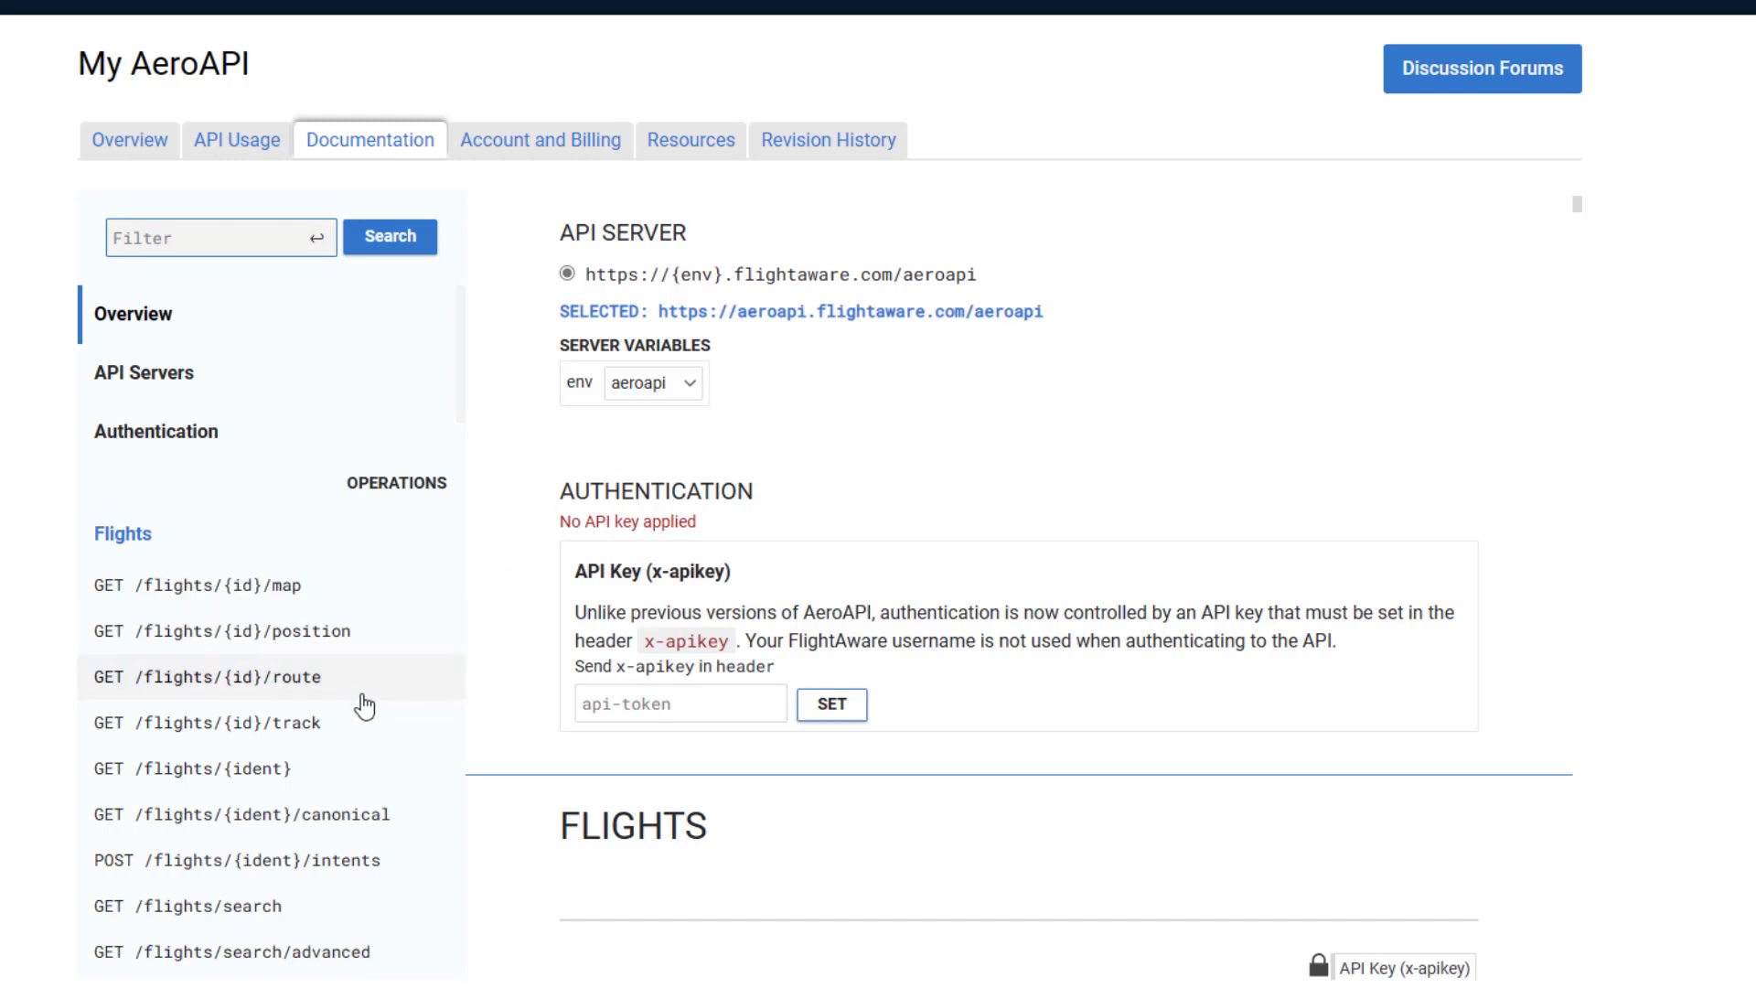
# - Open the GET /flights/{ident} operation and review its request parameters and the response schema
pyautogui.click(189, 771)
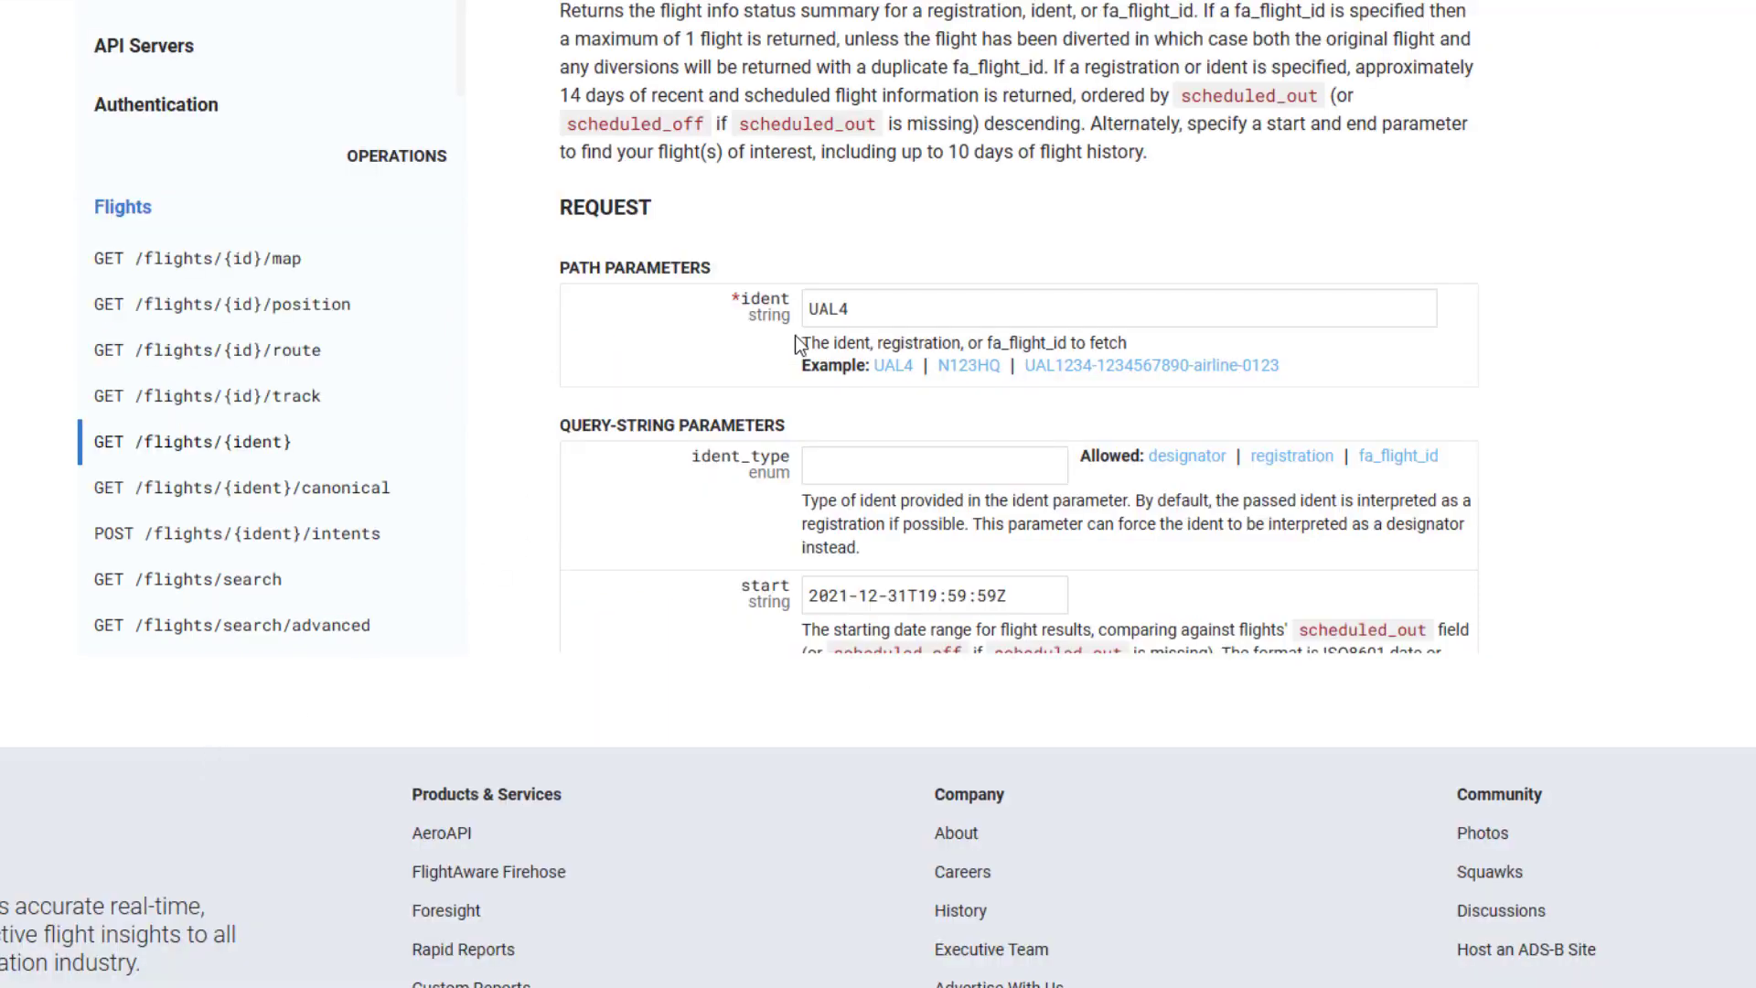
pyautogui.scroll(2, 1692, 312)
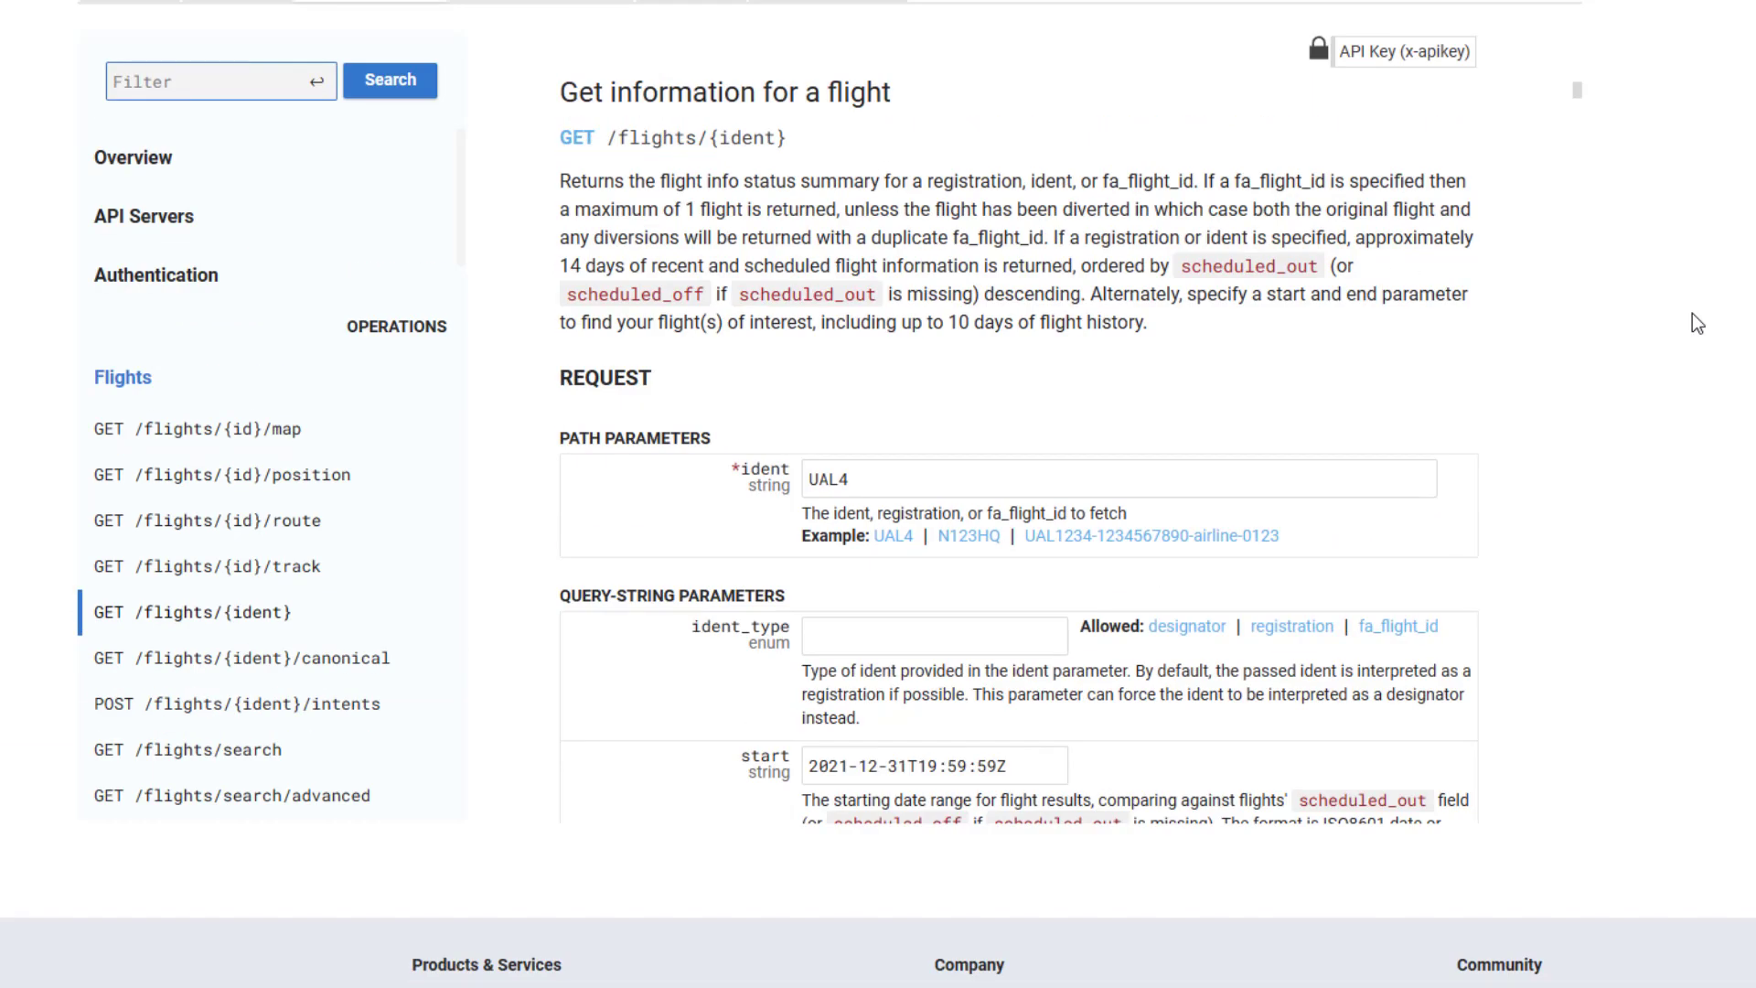
pyautogui.scroll(-4, 1300, 291)
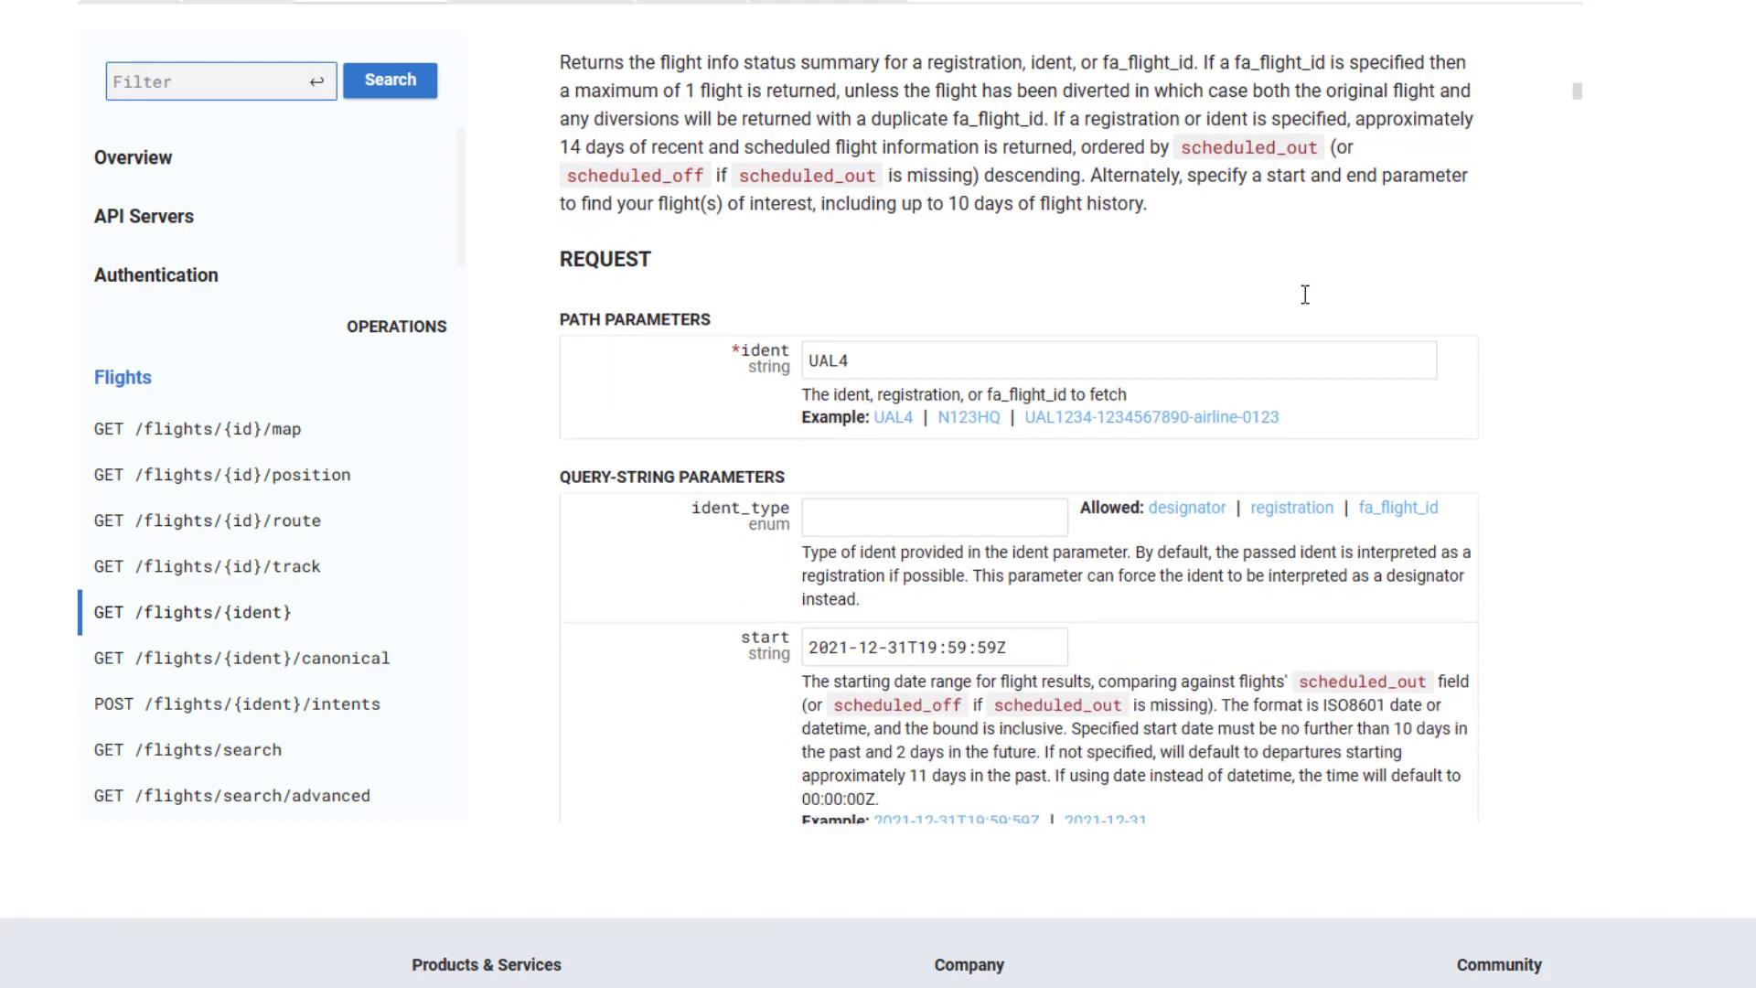
pyautogui.scroll(-10, 1303, 295)
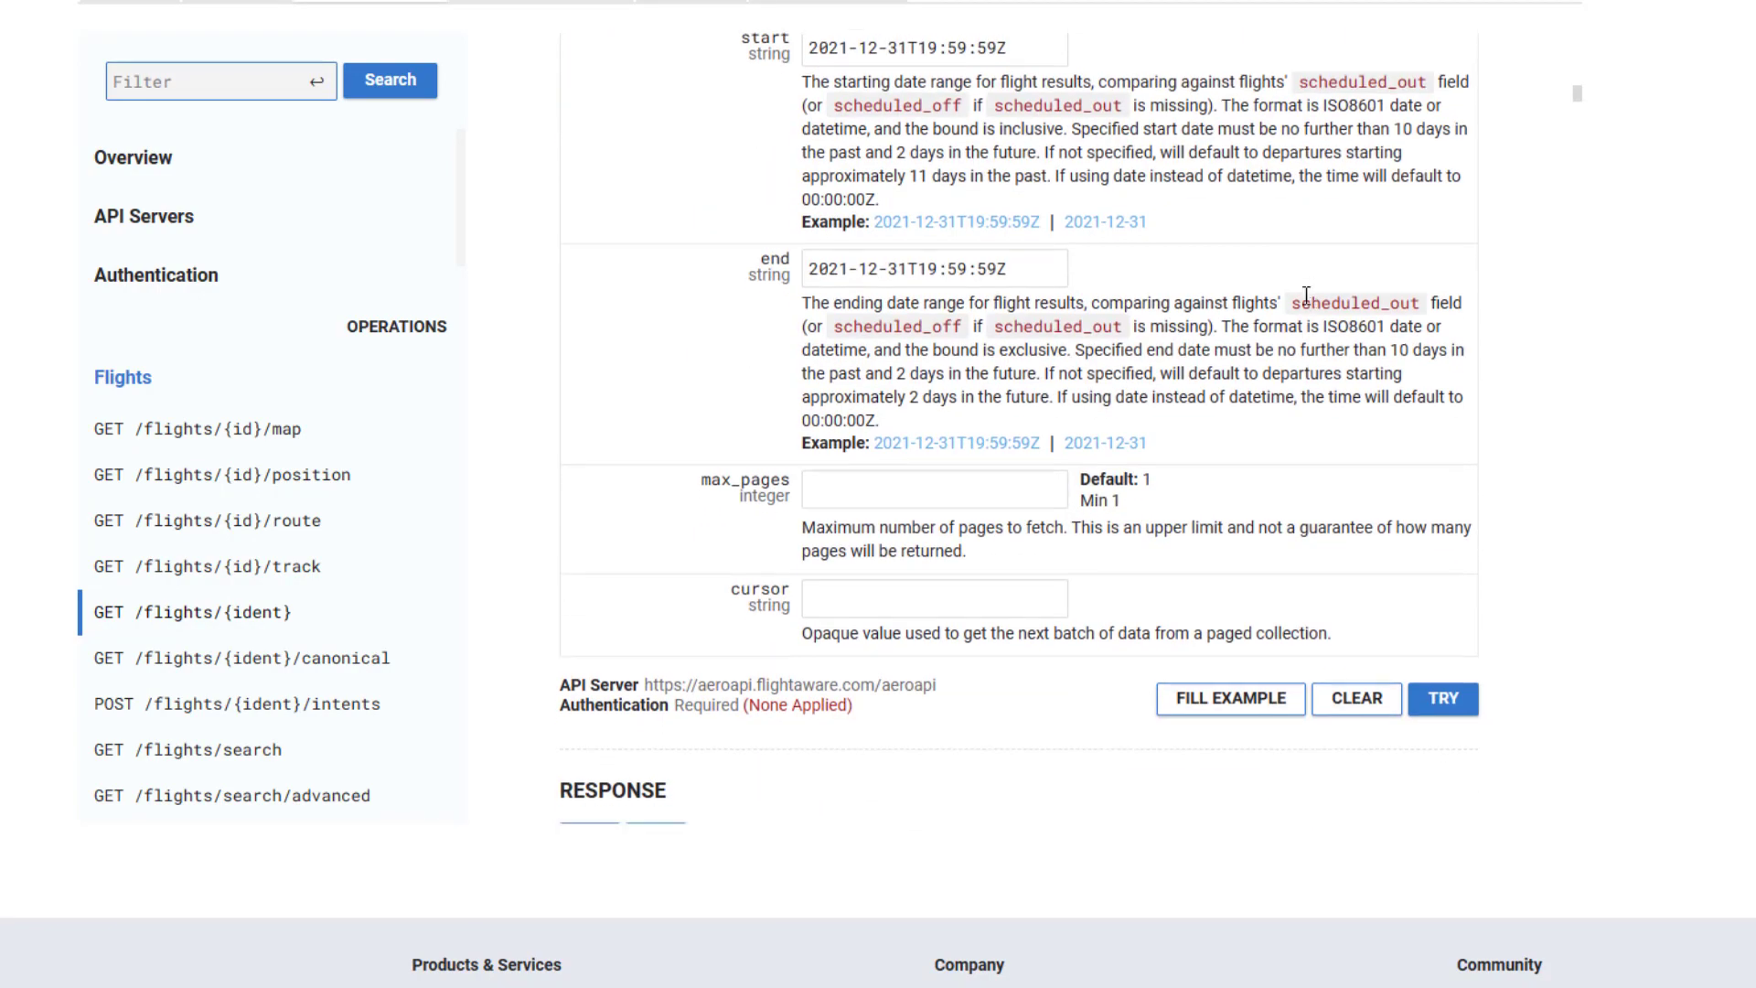
pyautogui.scroll(-2, 1305, 306)
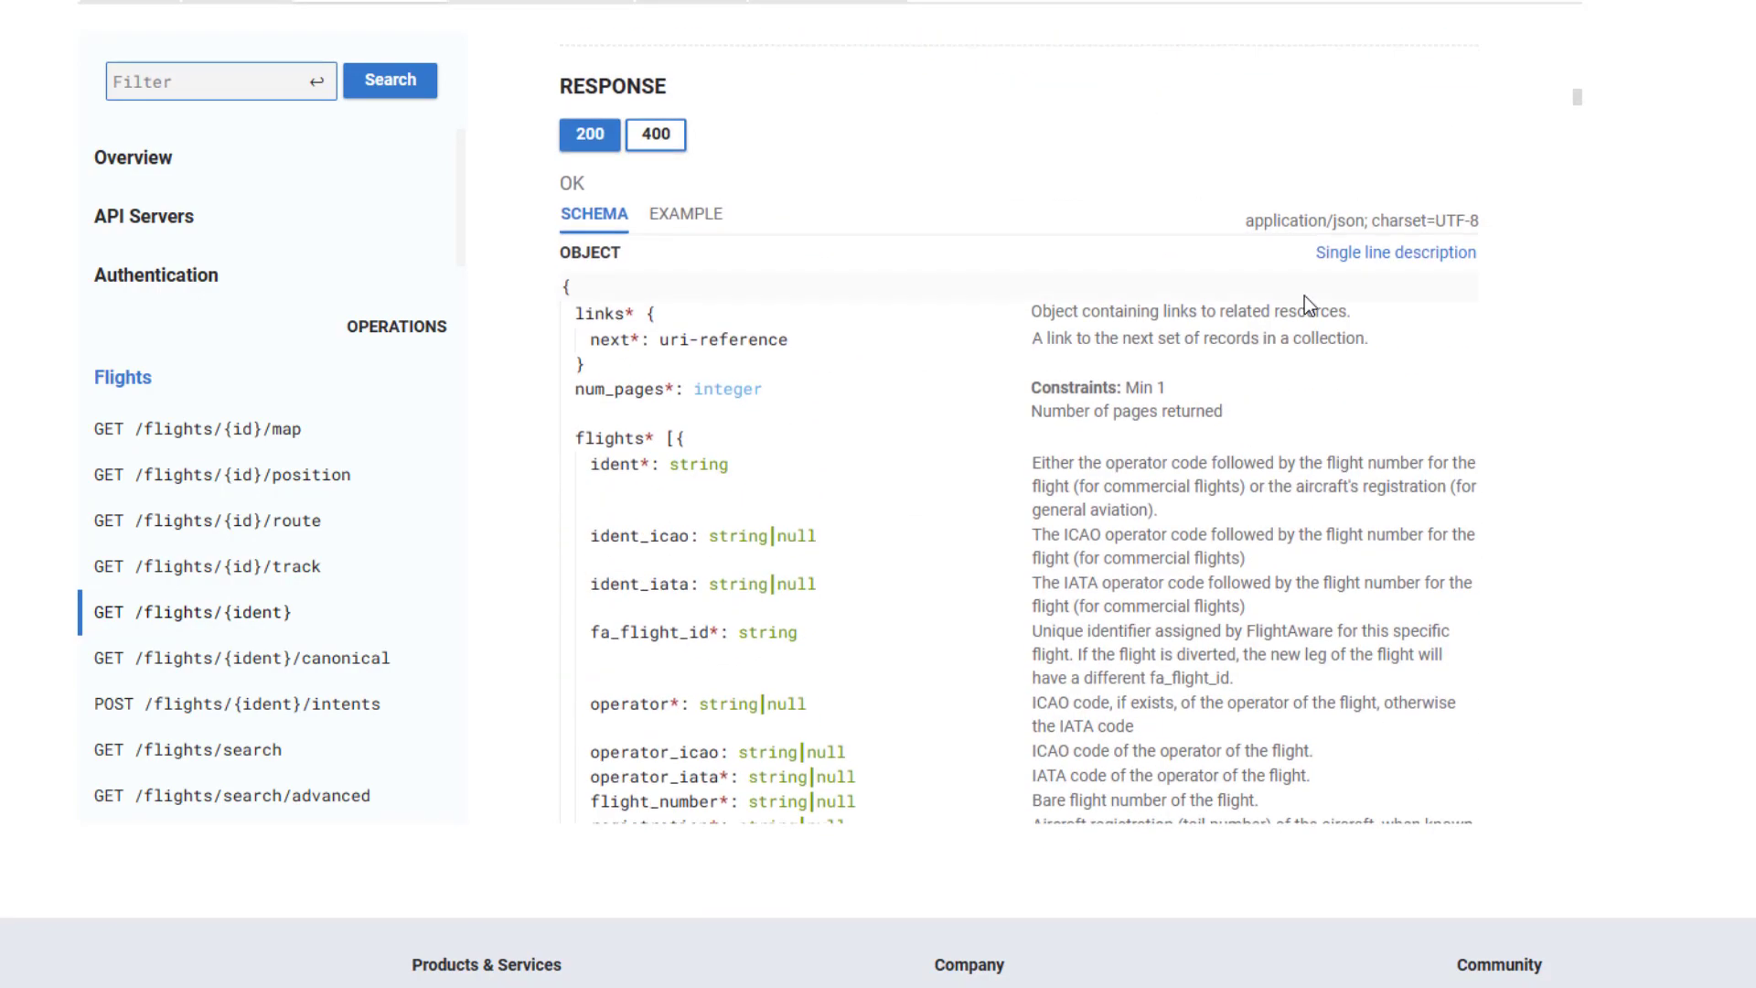
pyautogui.scroll(-5, 1306, 303)
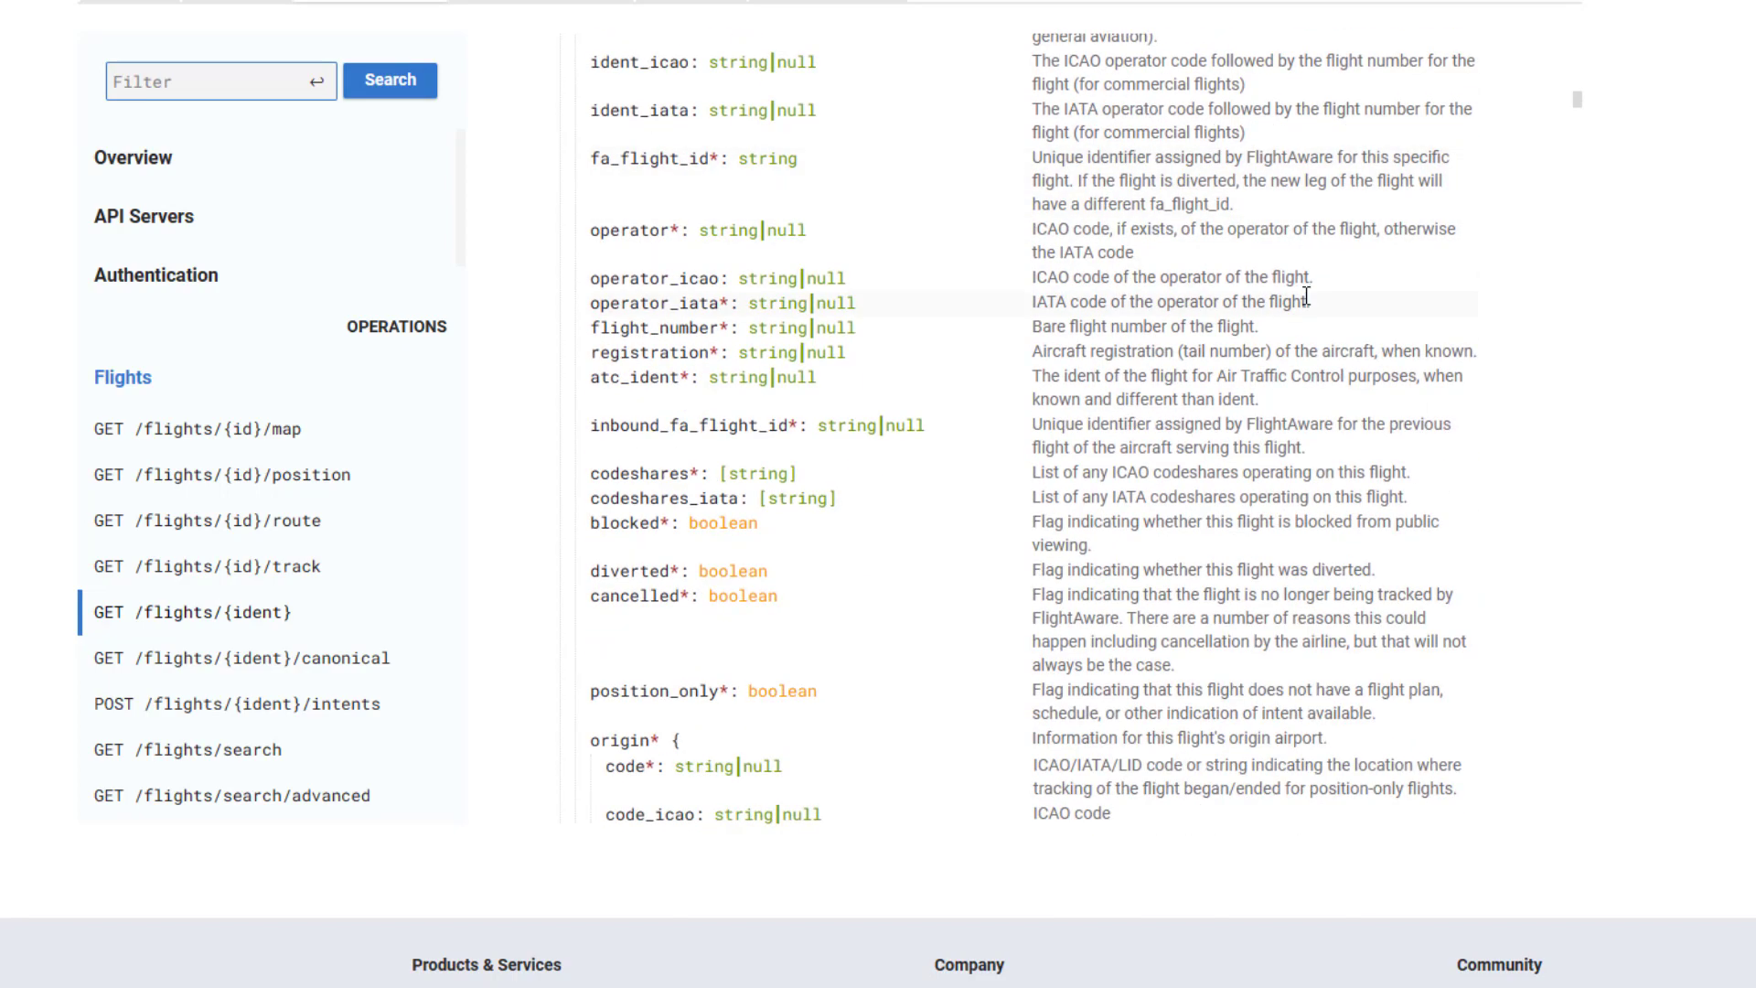
pyautogui.scroll(-8, 1306, 296)
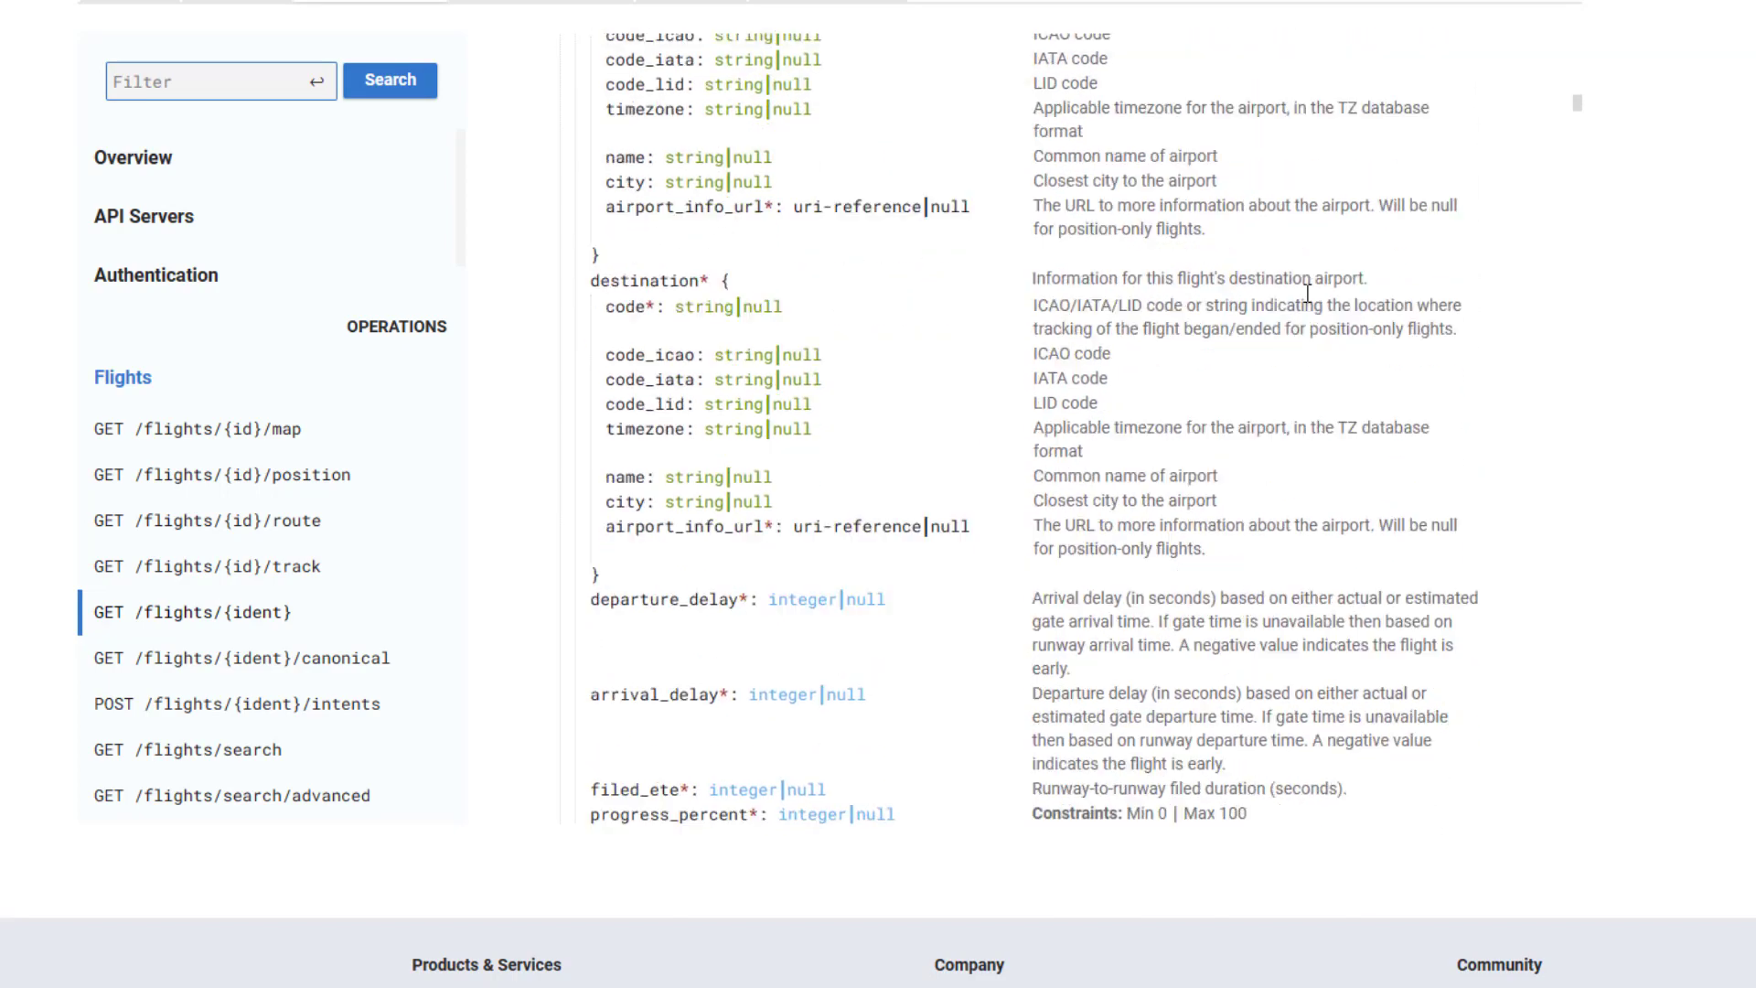
pyautogui.scroll(-9, 1306, 292)
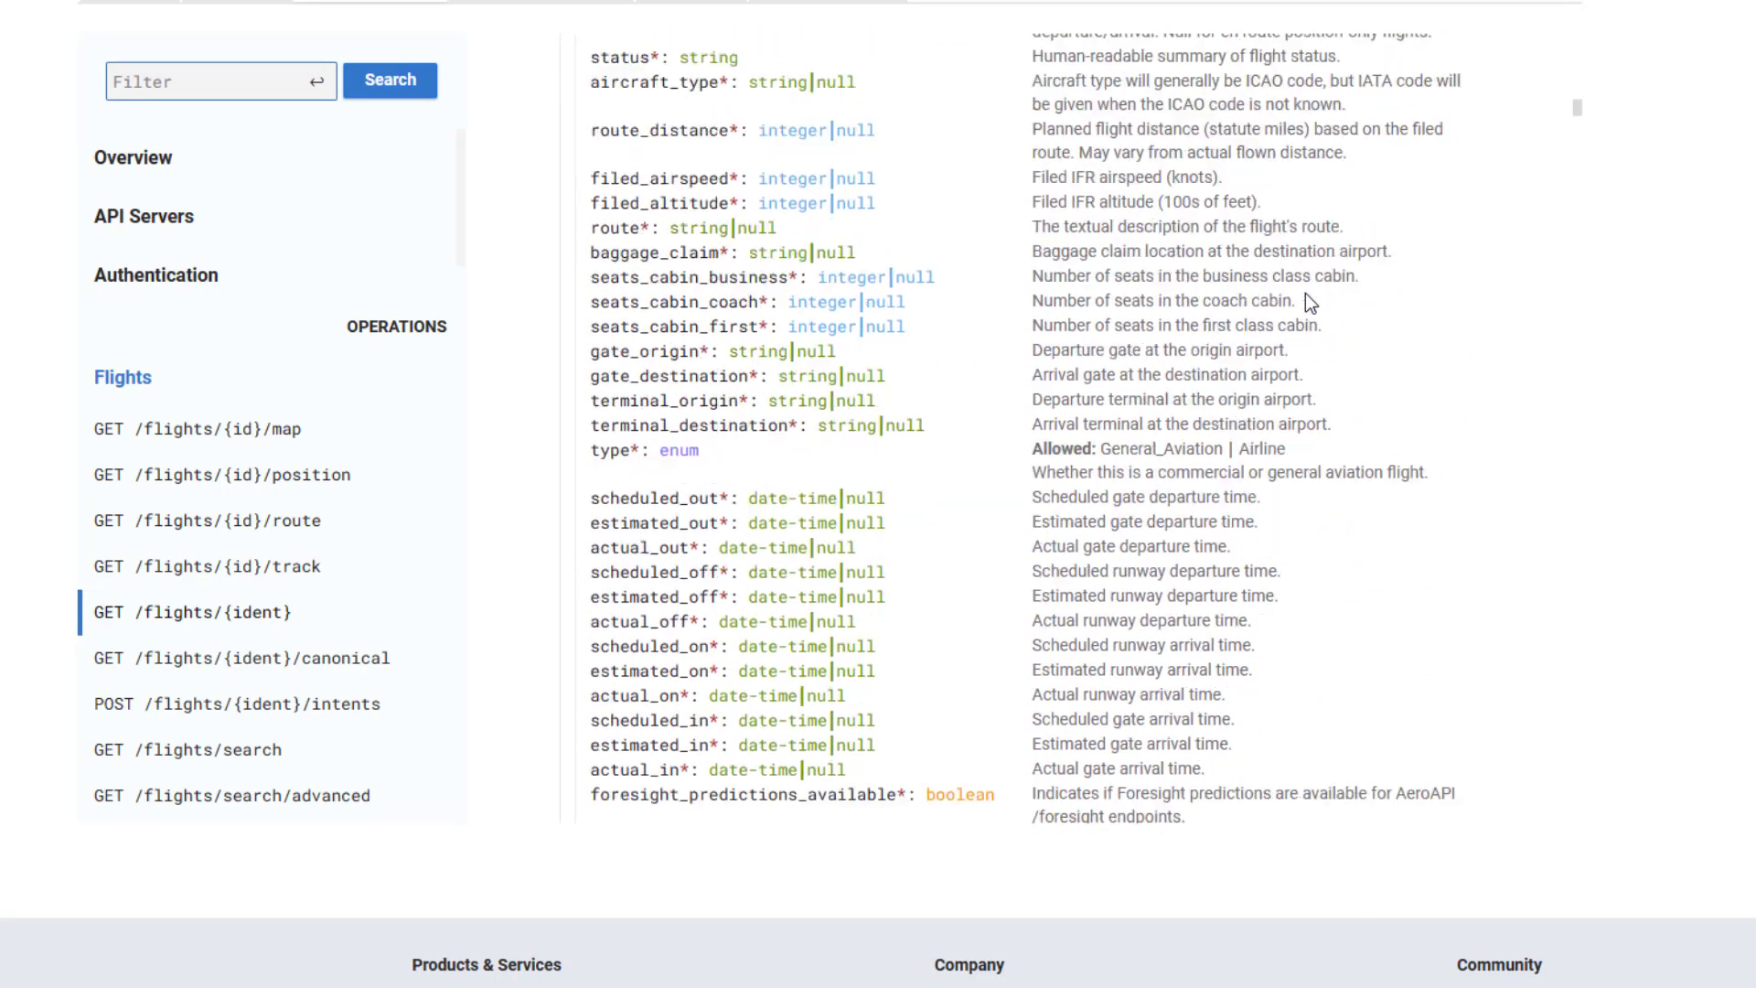
pyautogui.scroll(-2, 1305, 293)
pyautogui.scroll(10, 1307, 291)
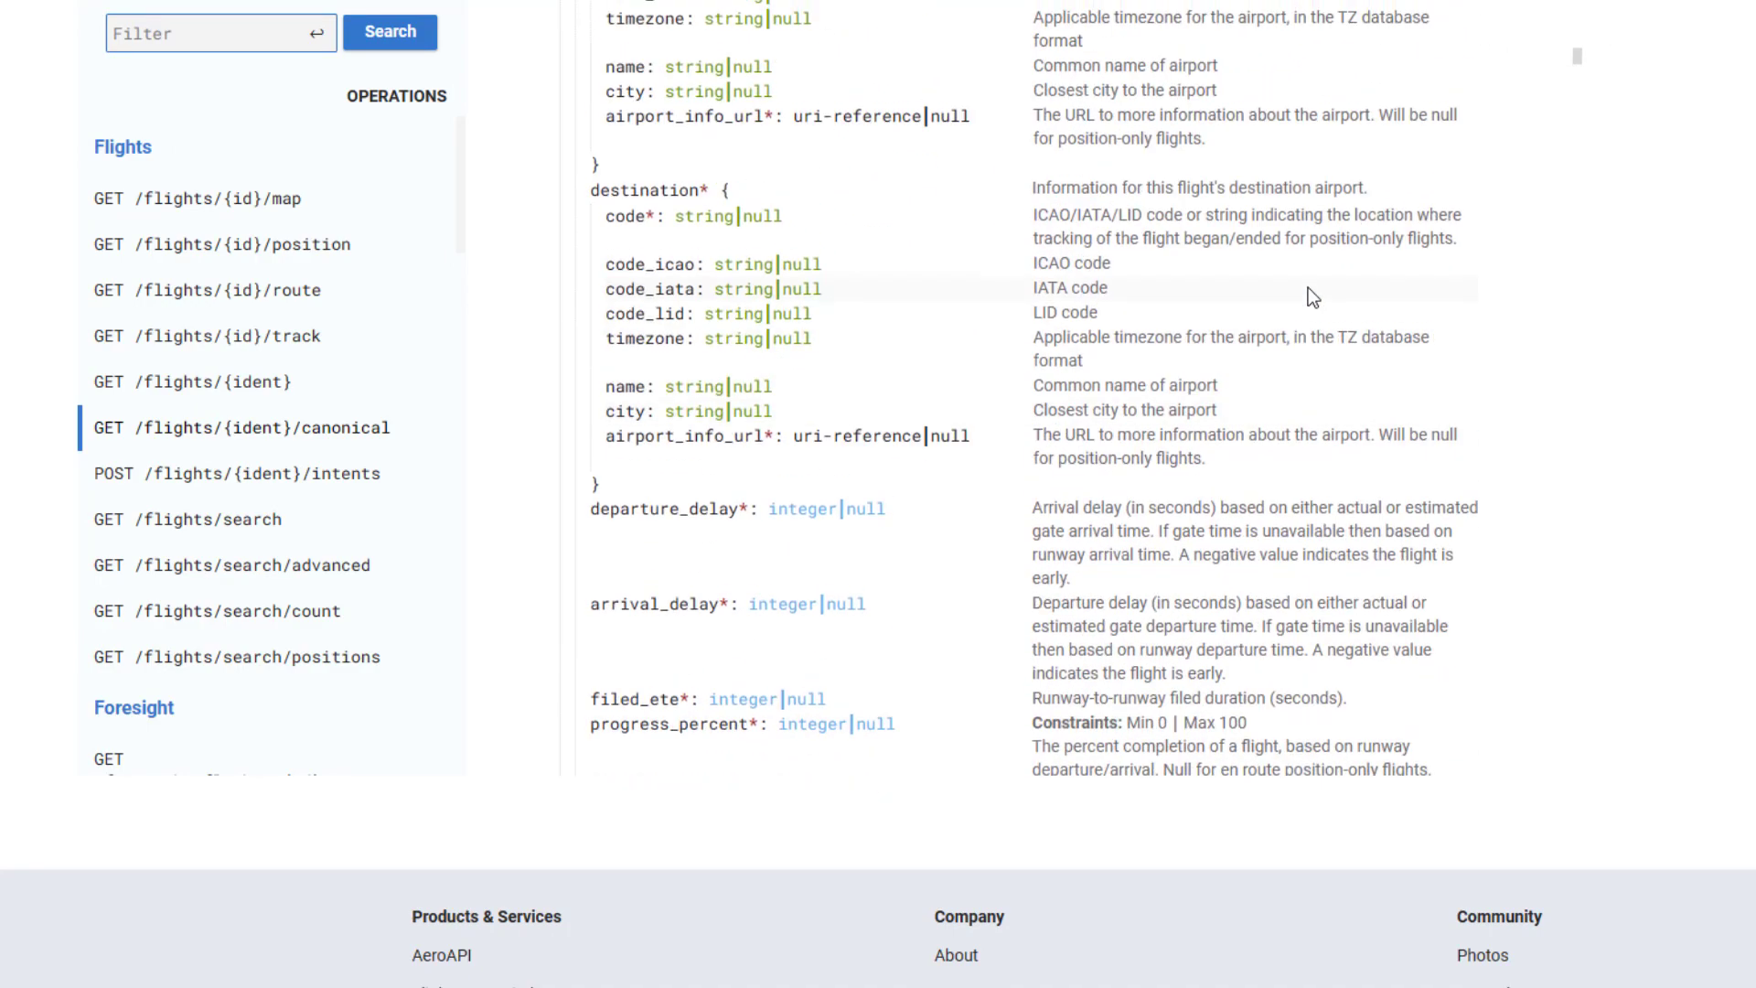
# - Return to GET /flights/{ident}, send a trial request with the example values, and show its cURL command
pyautogui.click(220, 384)
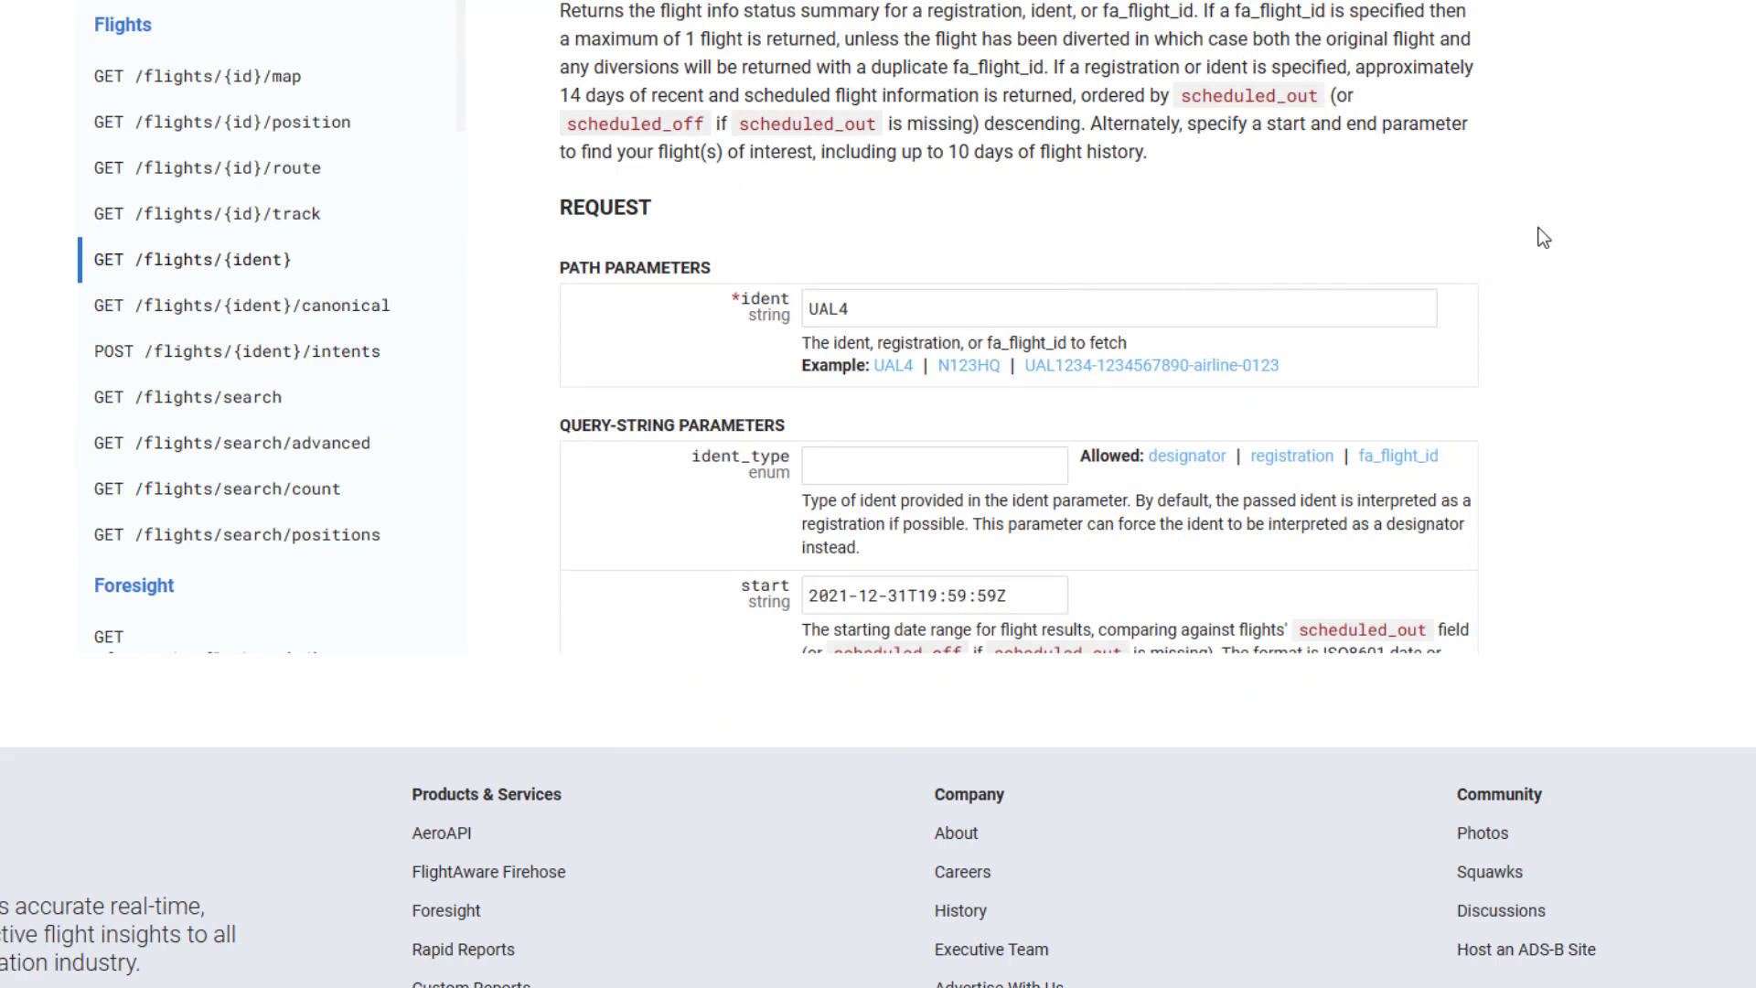
pyautogui.scroll(-3, 1585, 204)
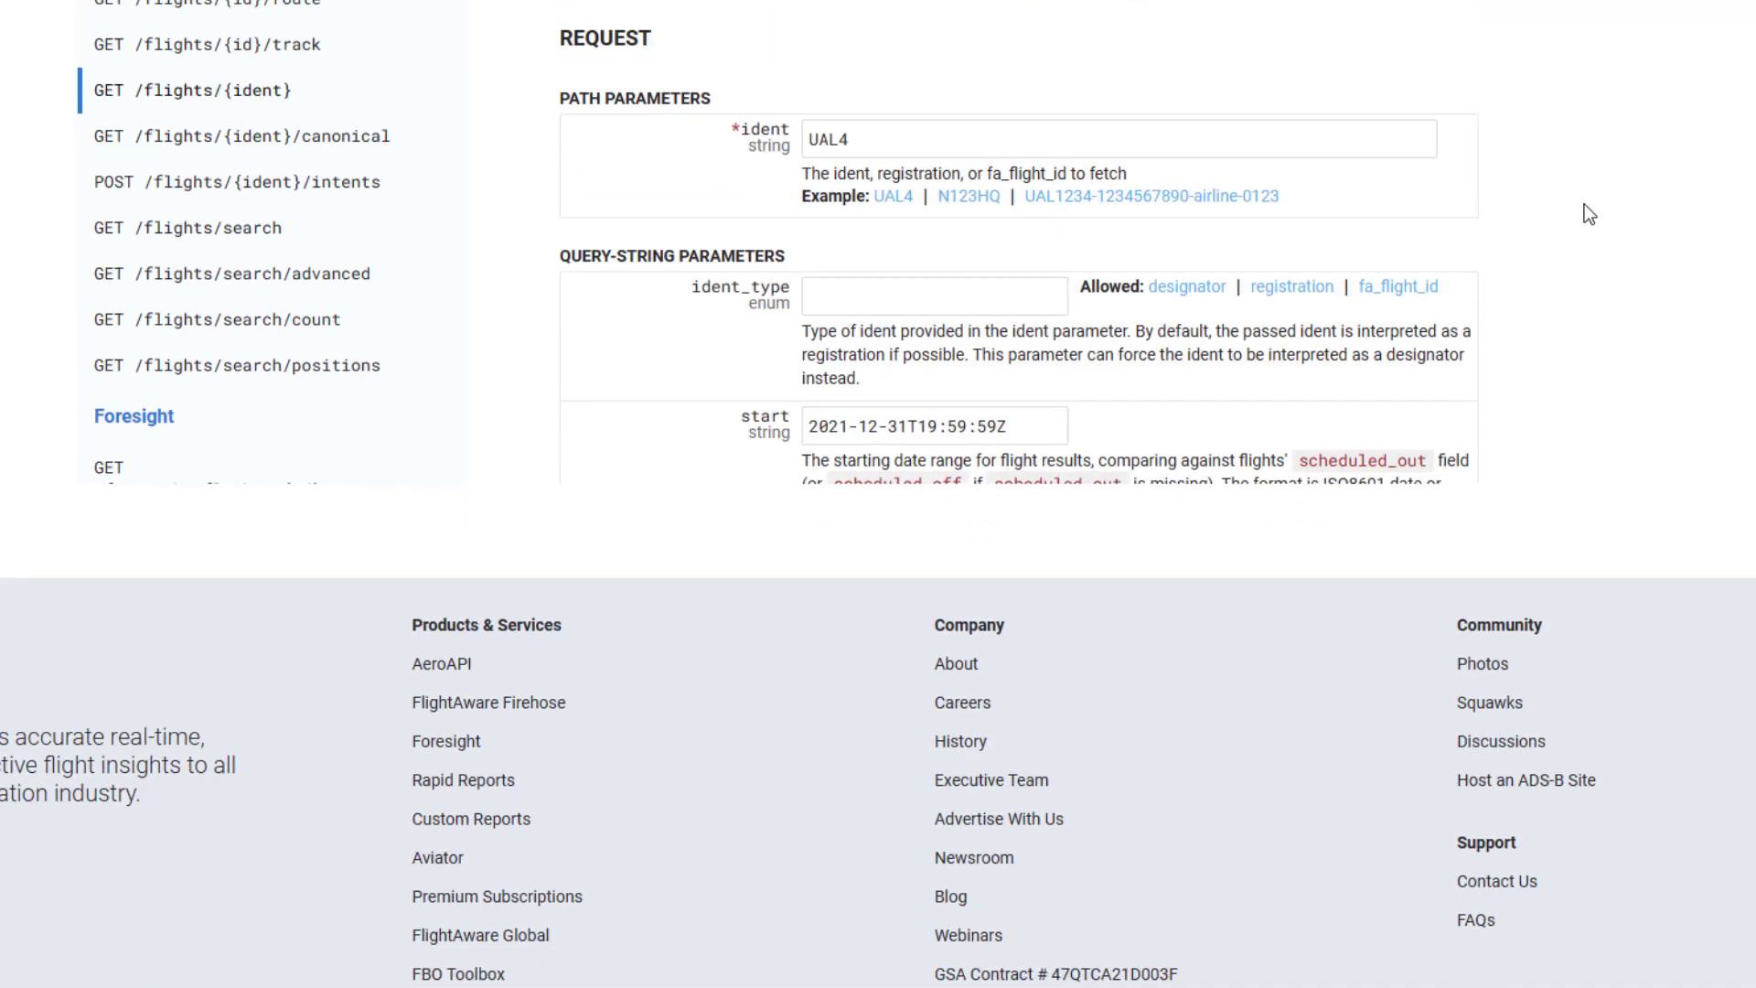
pyautogui.scroll(3, 1585, 205)
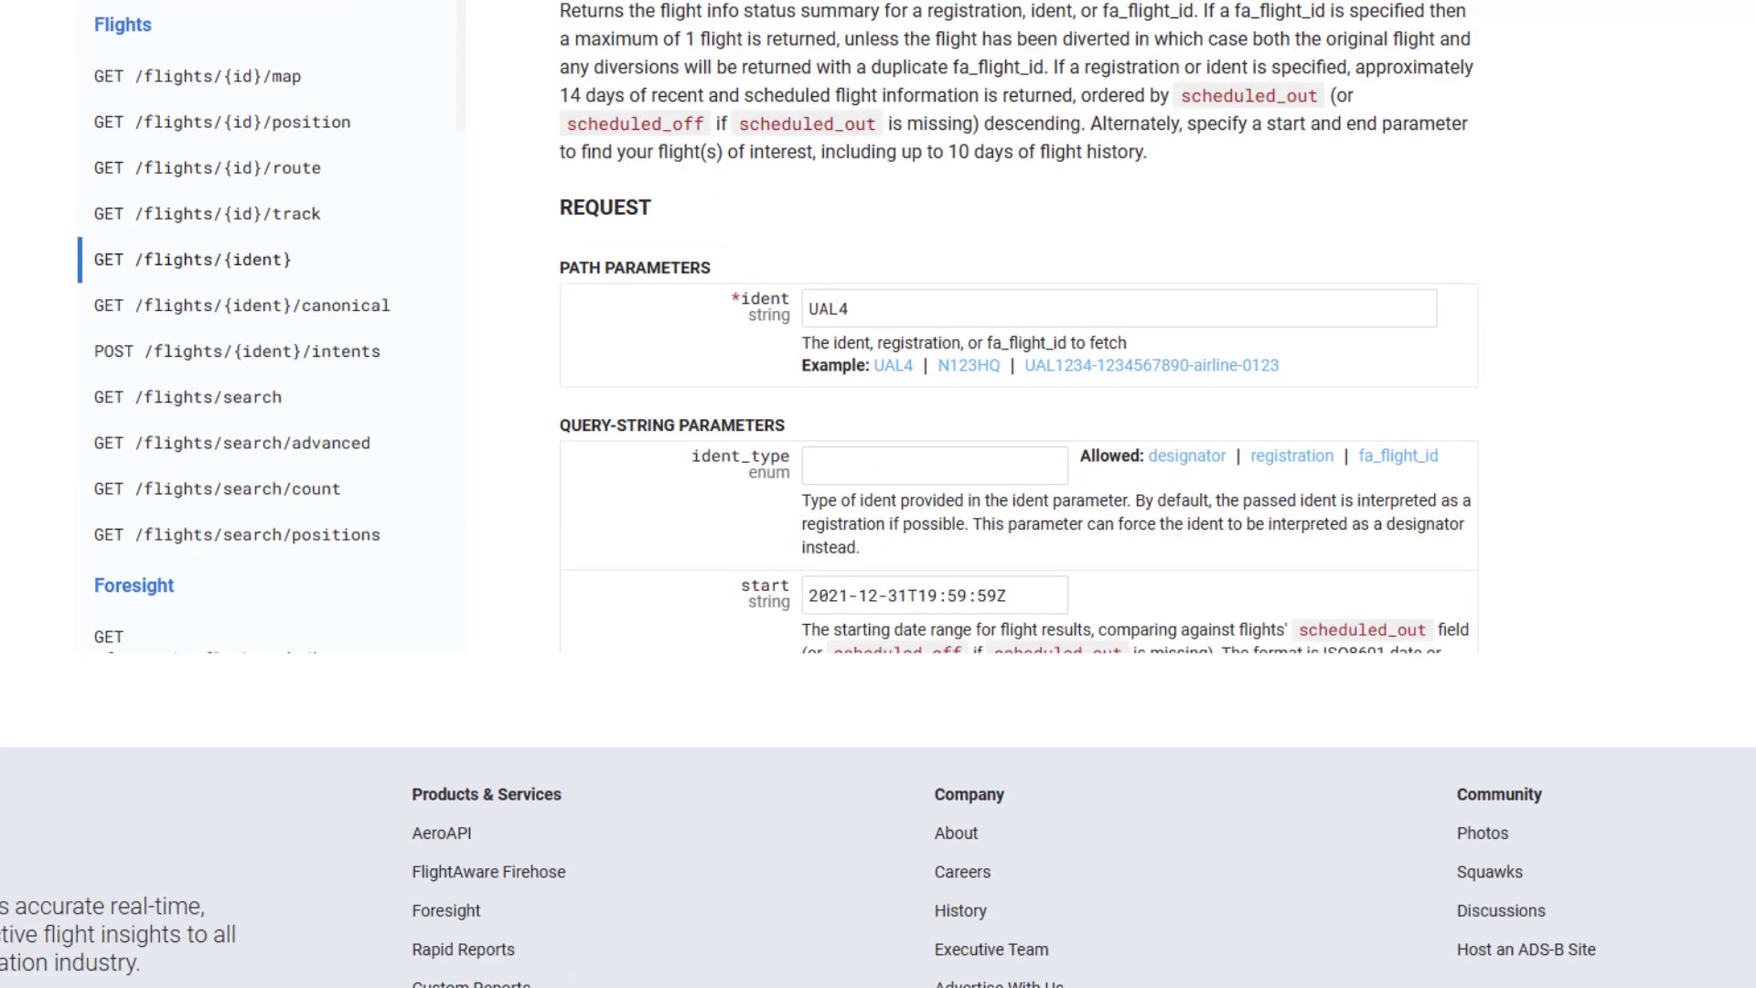
pyautogui.scroll(-8, 1020, 328)
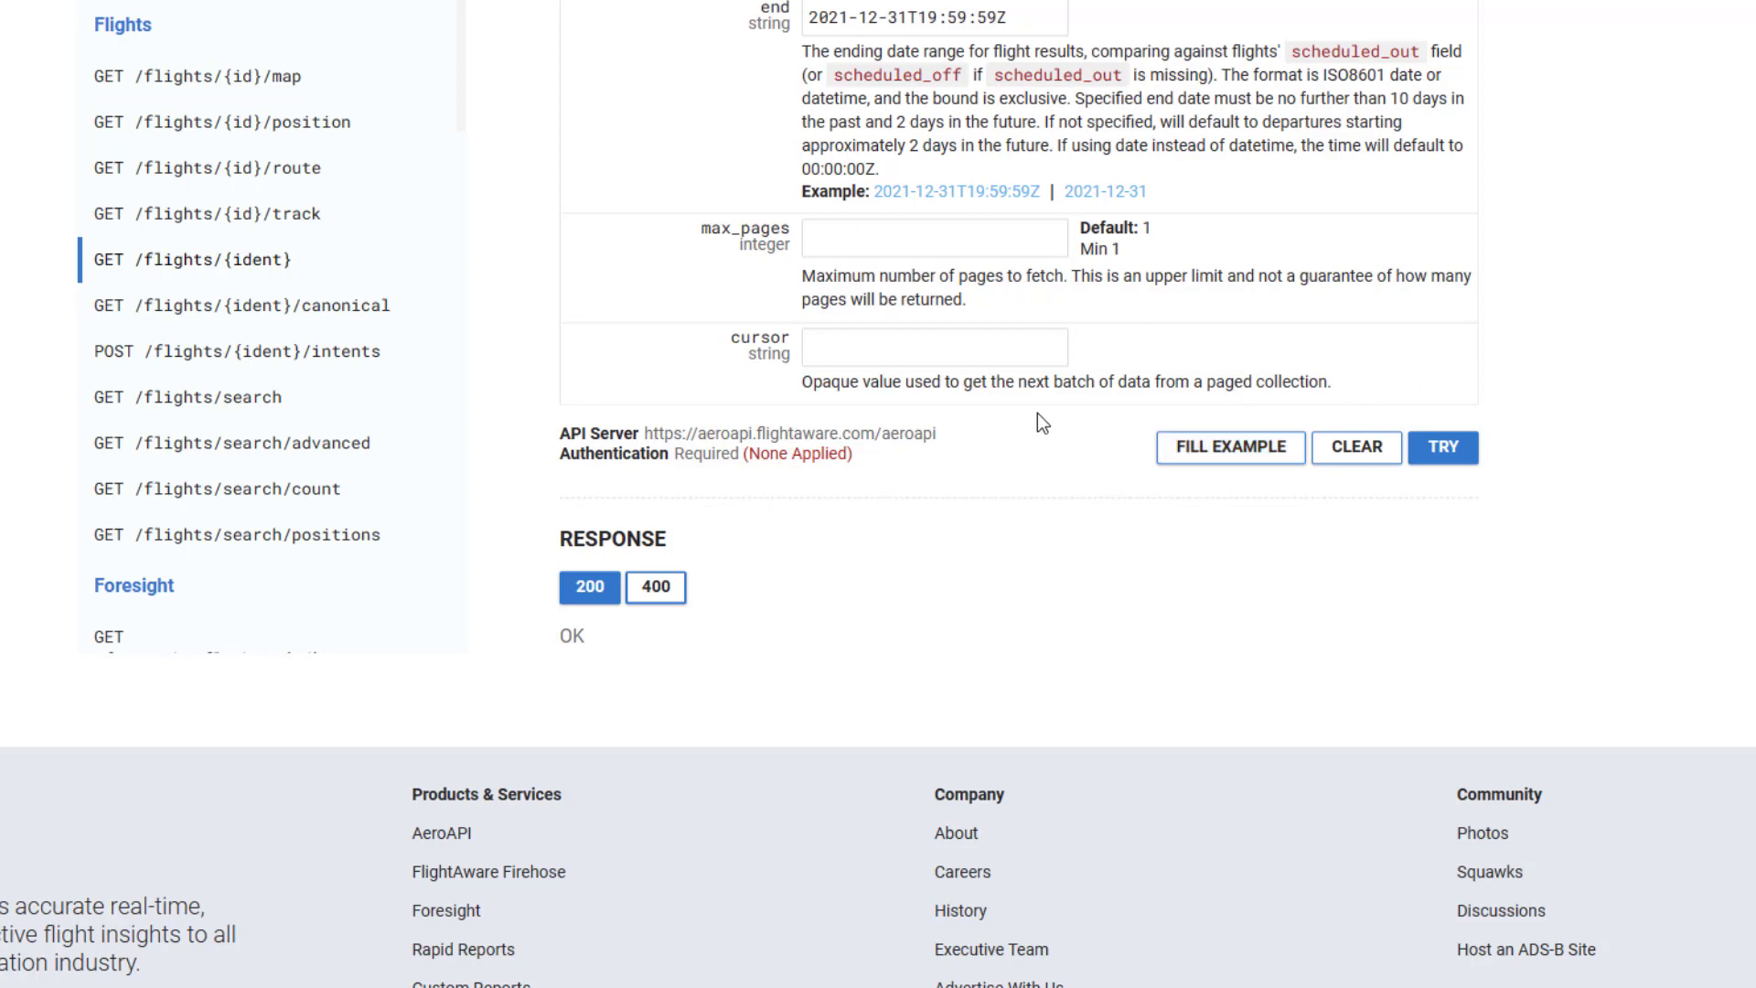
pyautogui.scroll(3, 1058, 419)
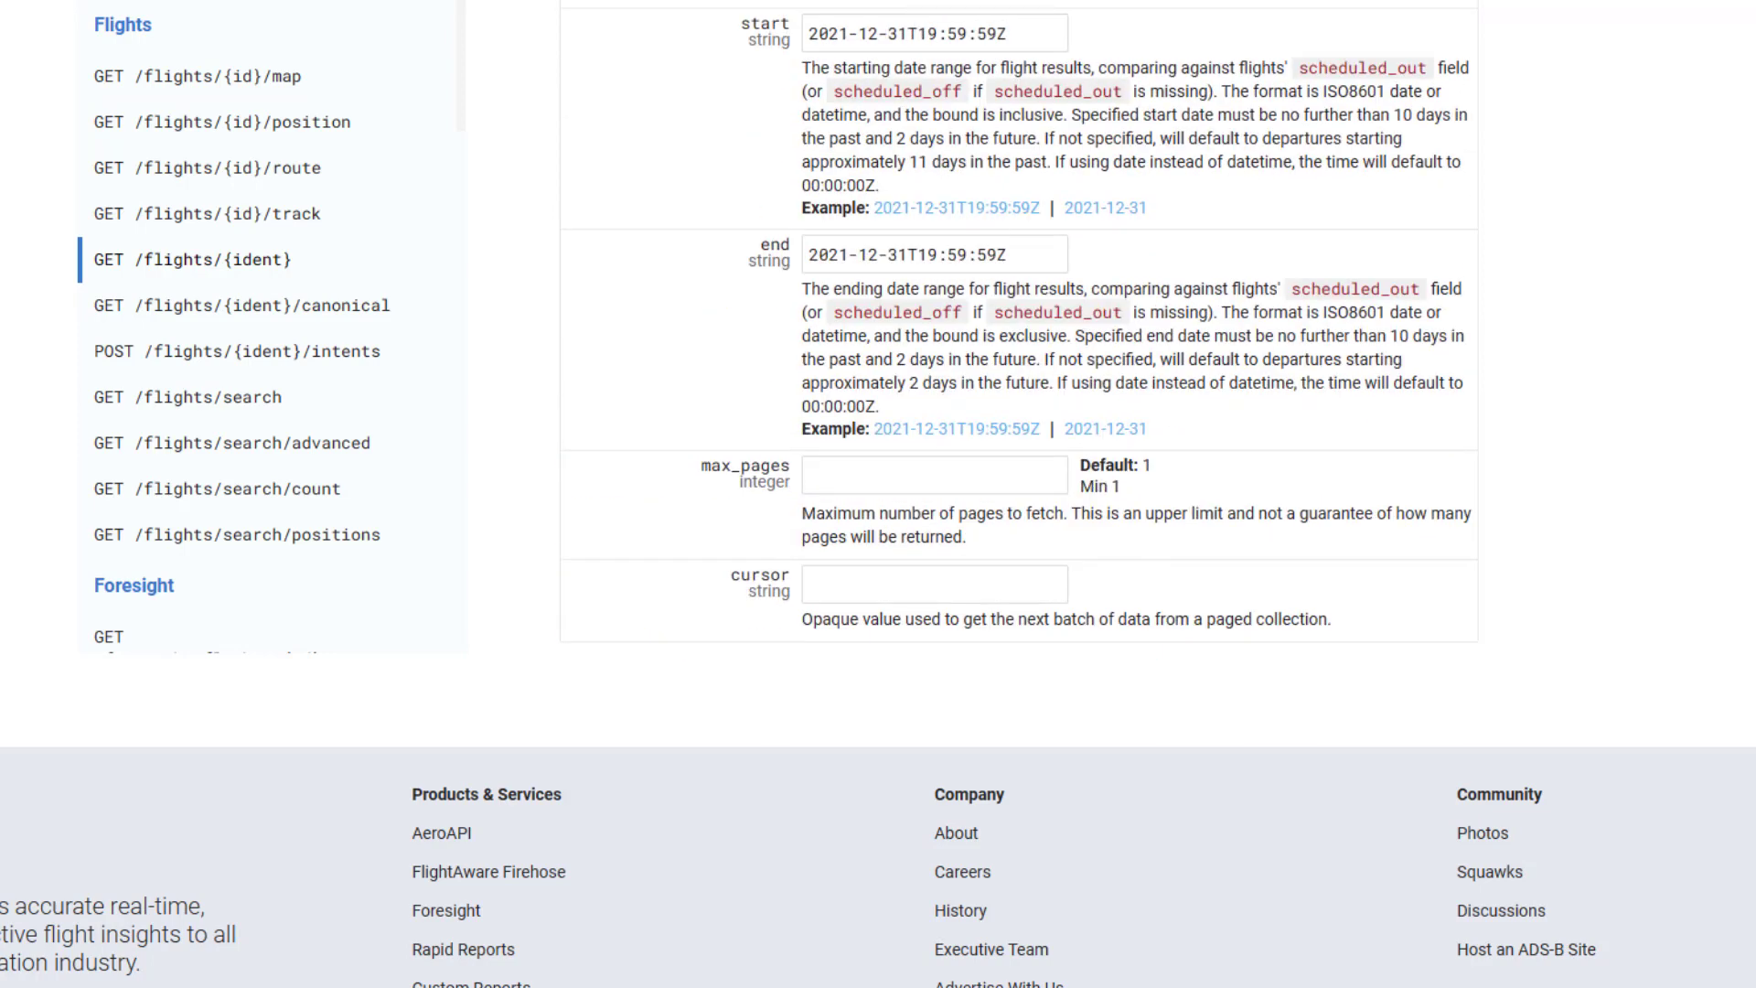
pyautogui.scroll(-3, 1346, 558)
pyautogui.click(1445, 449)
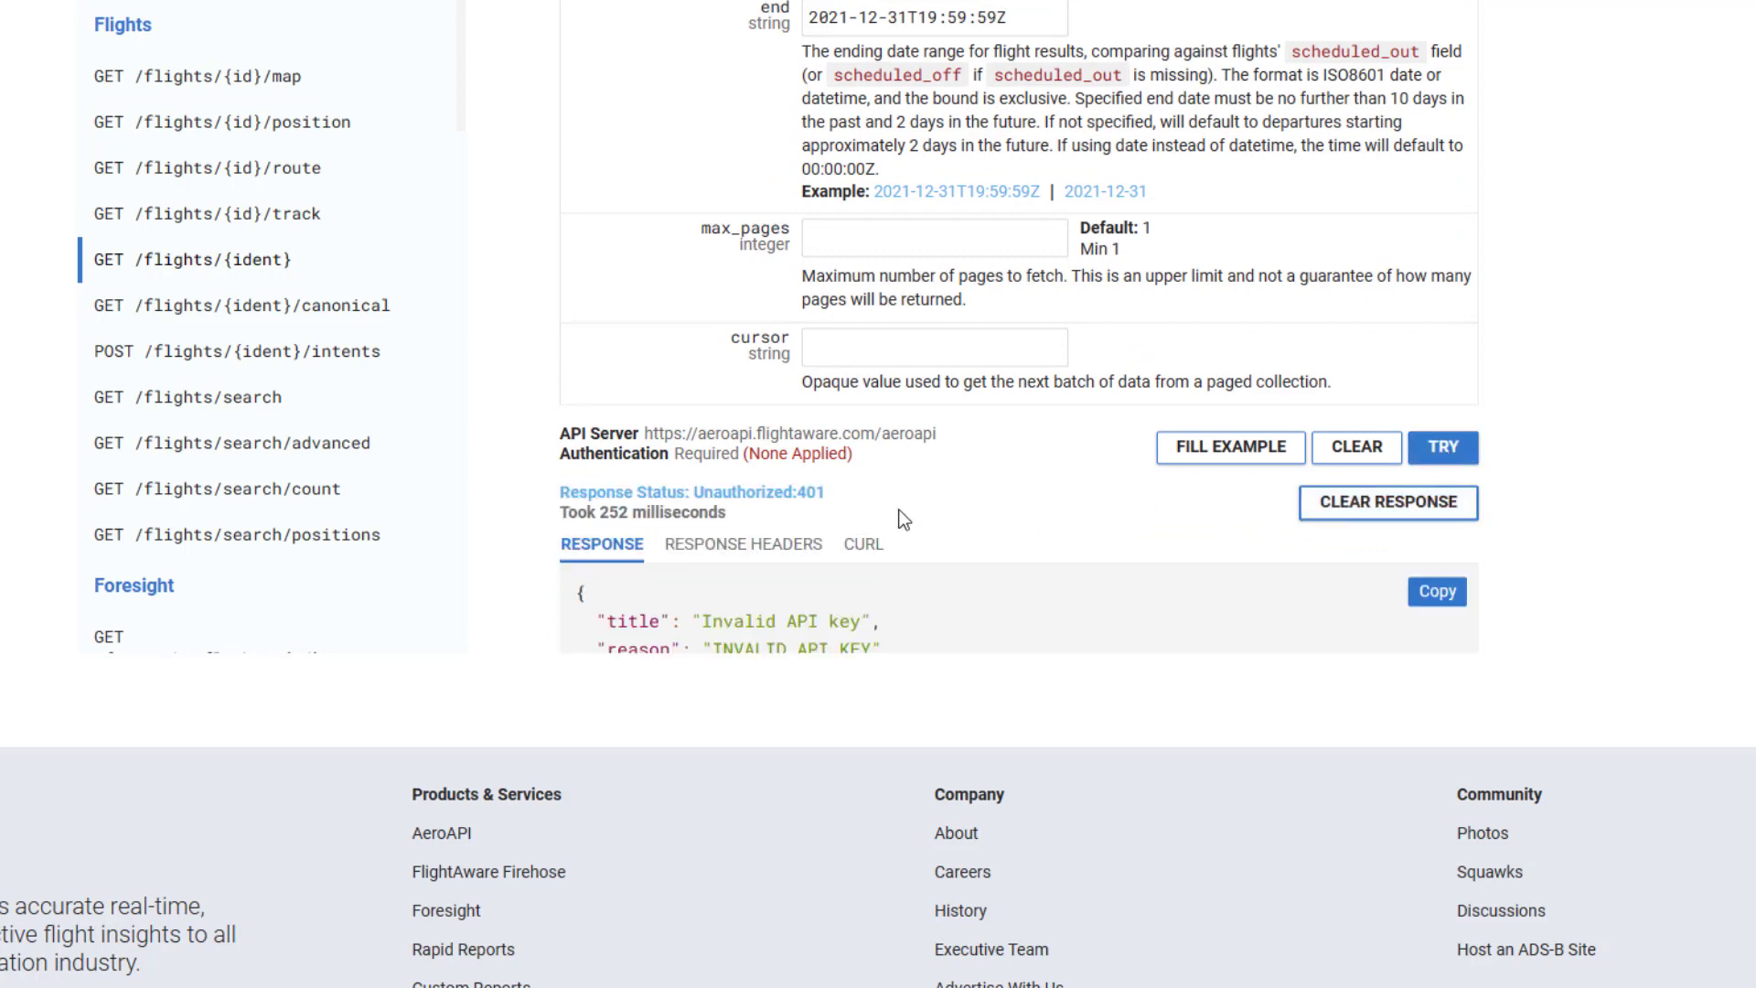
pyautogui.click(865, 548)
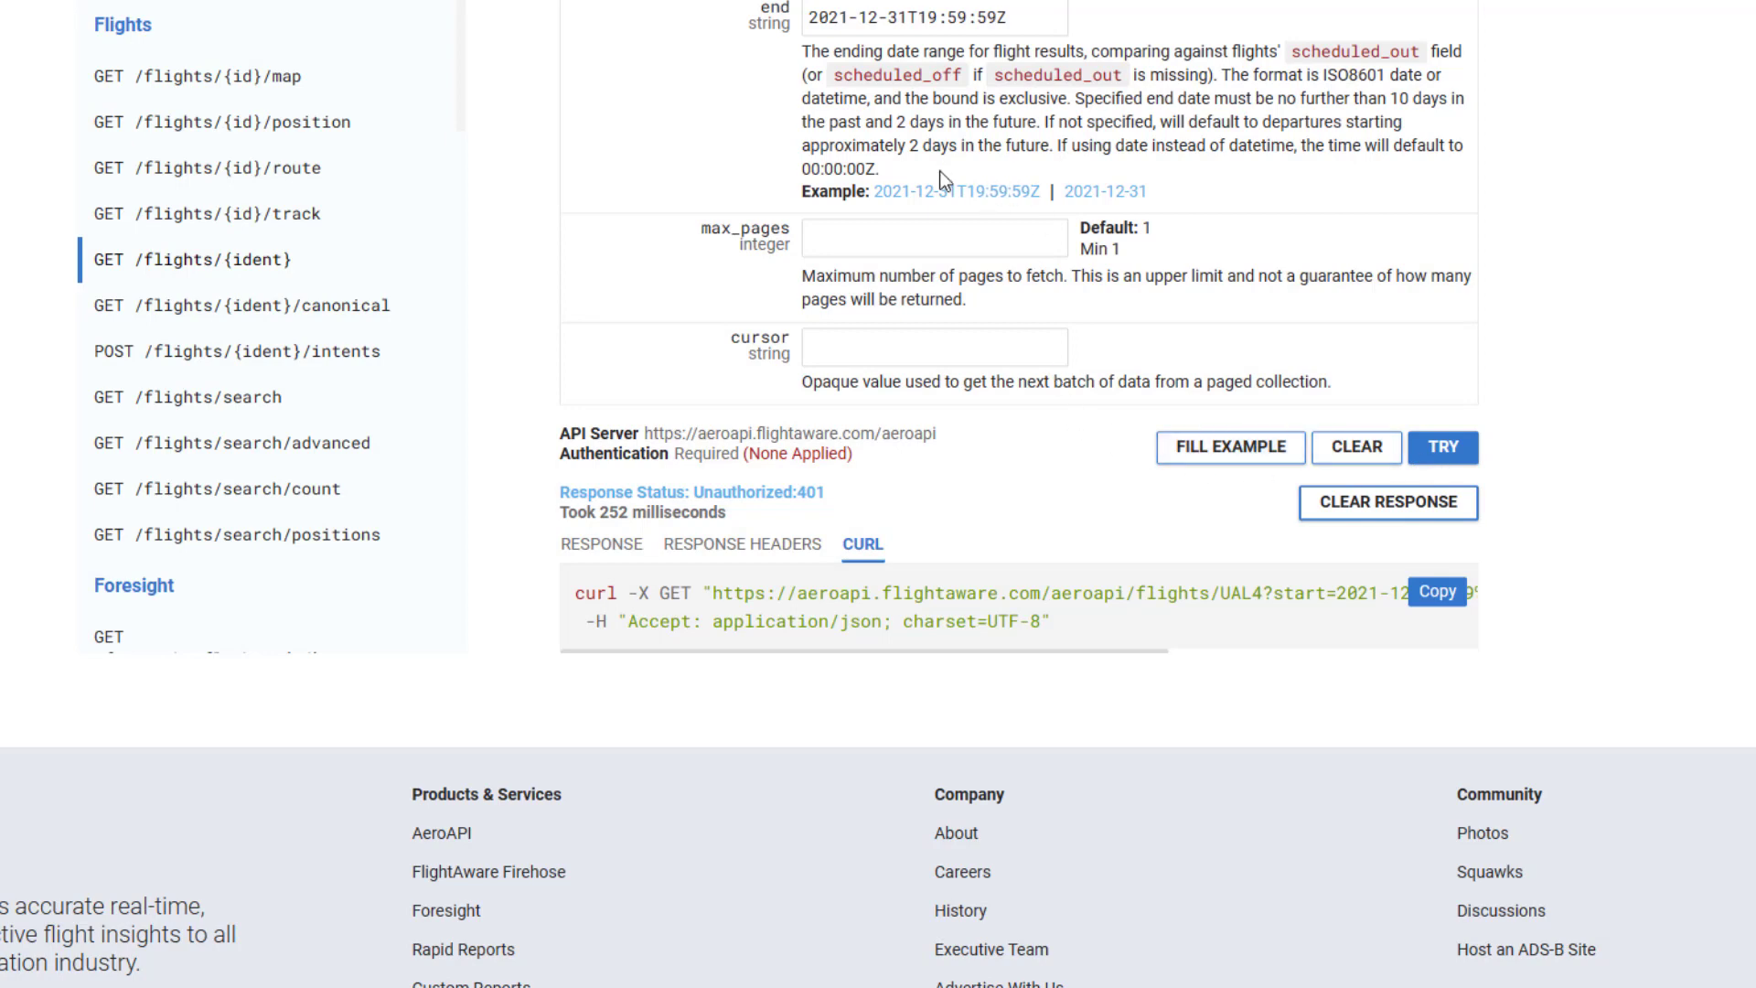
# - Replace the ident path parameter of the GET /flights/{ident} request with flight number DL997
pyautogui.scroll(4, 1107, 290)
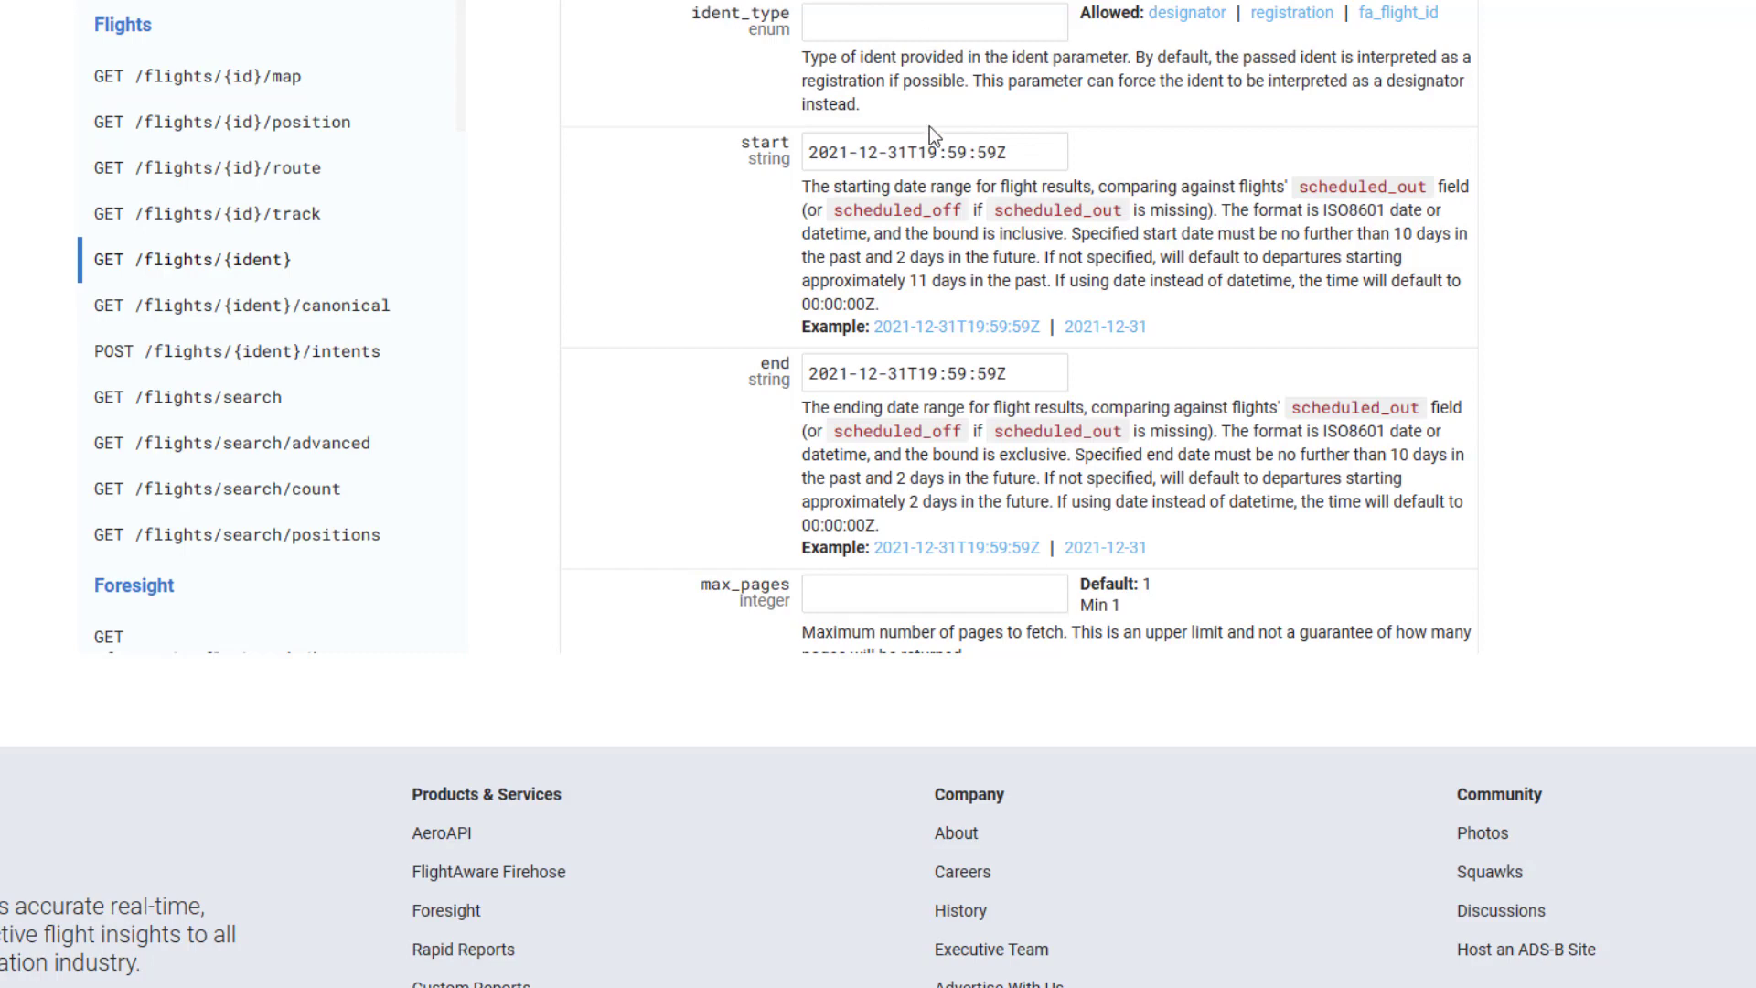
pyautogui.scroll(3, 929, 126)
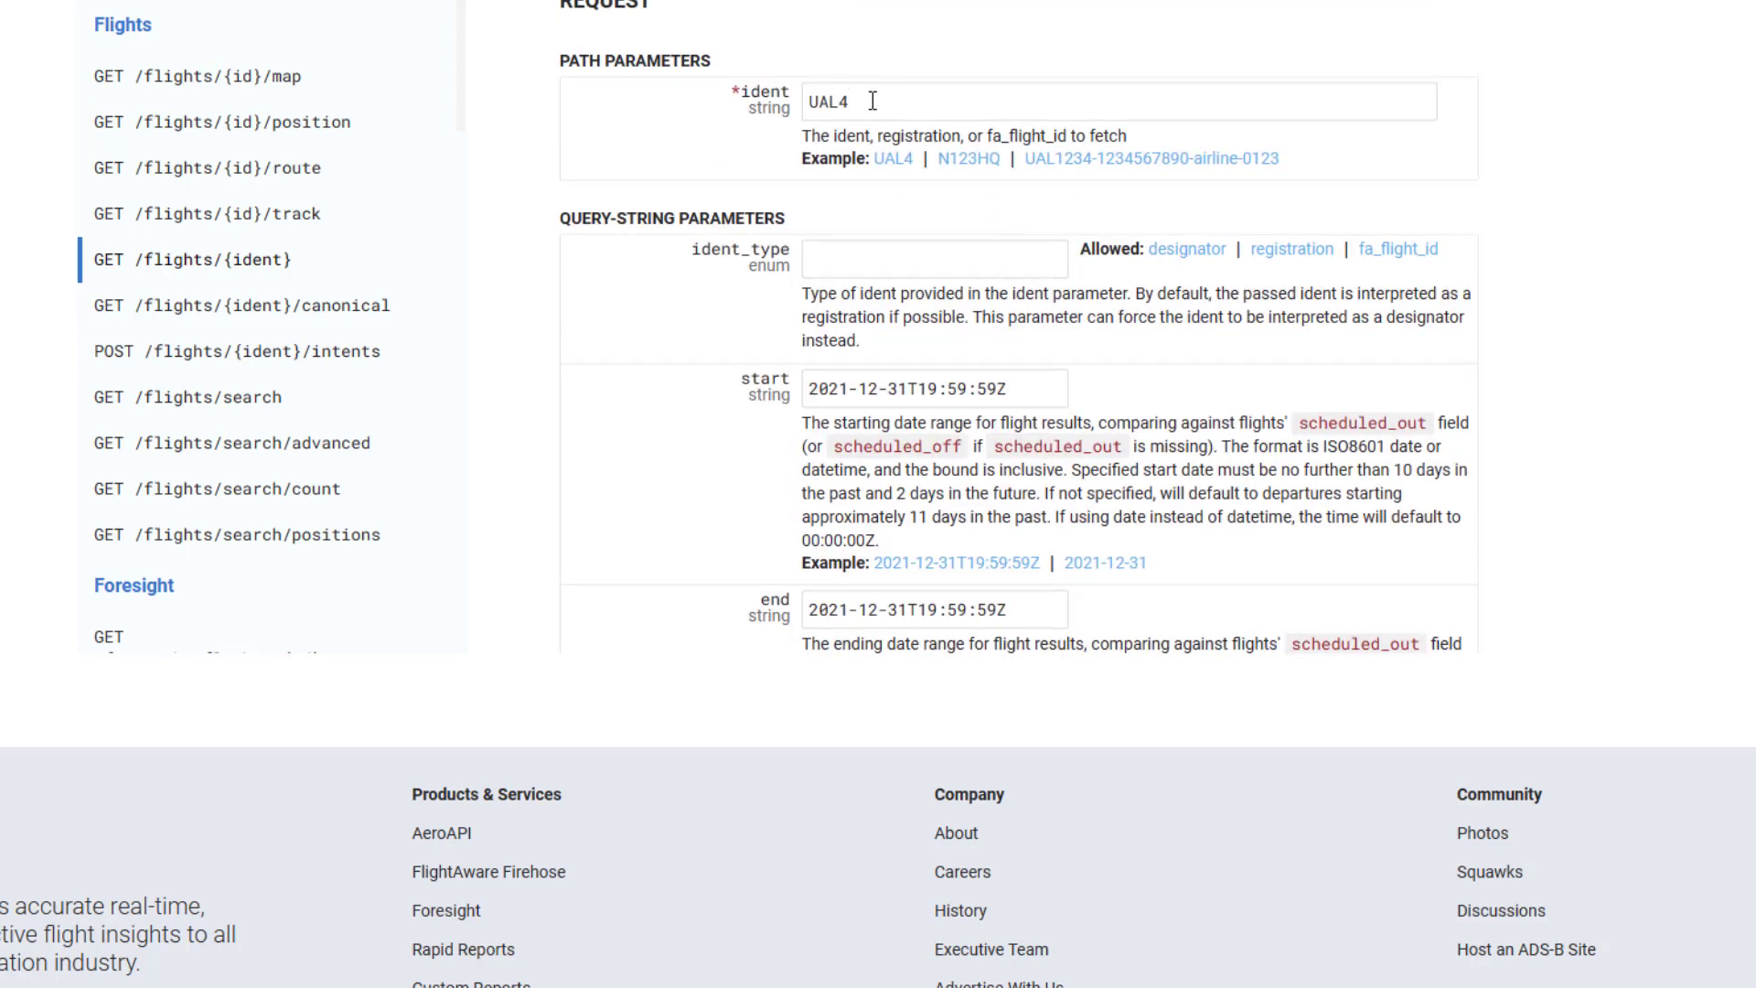
pyautogui.moveTo(851, 102); pyautogui.dragTo(806, 103)
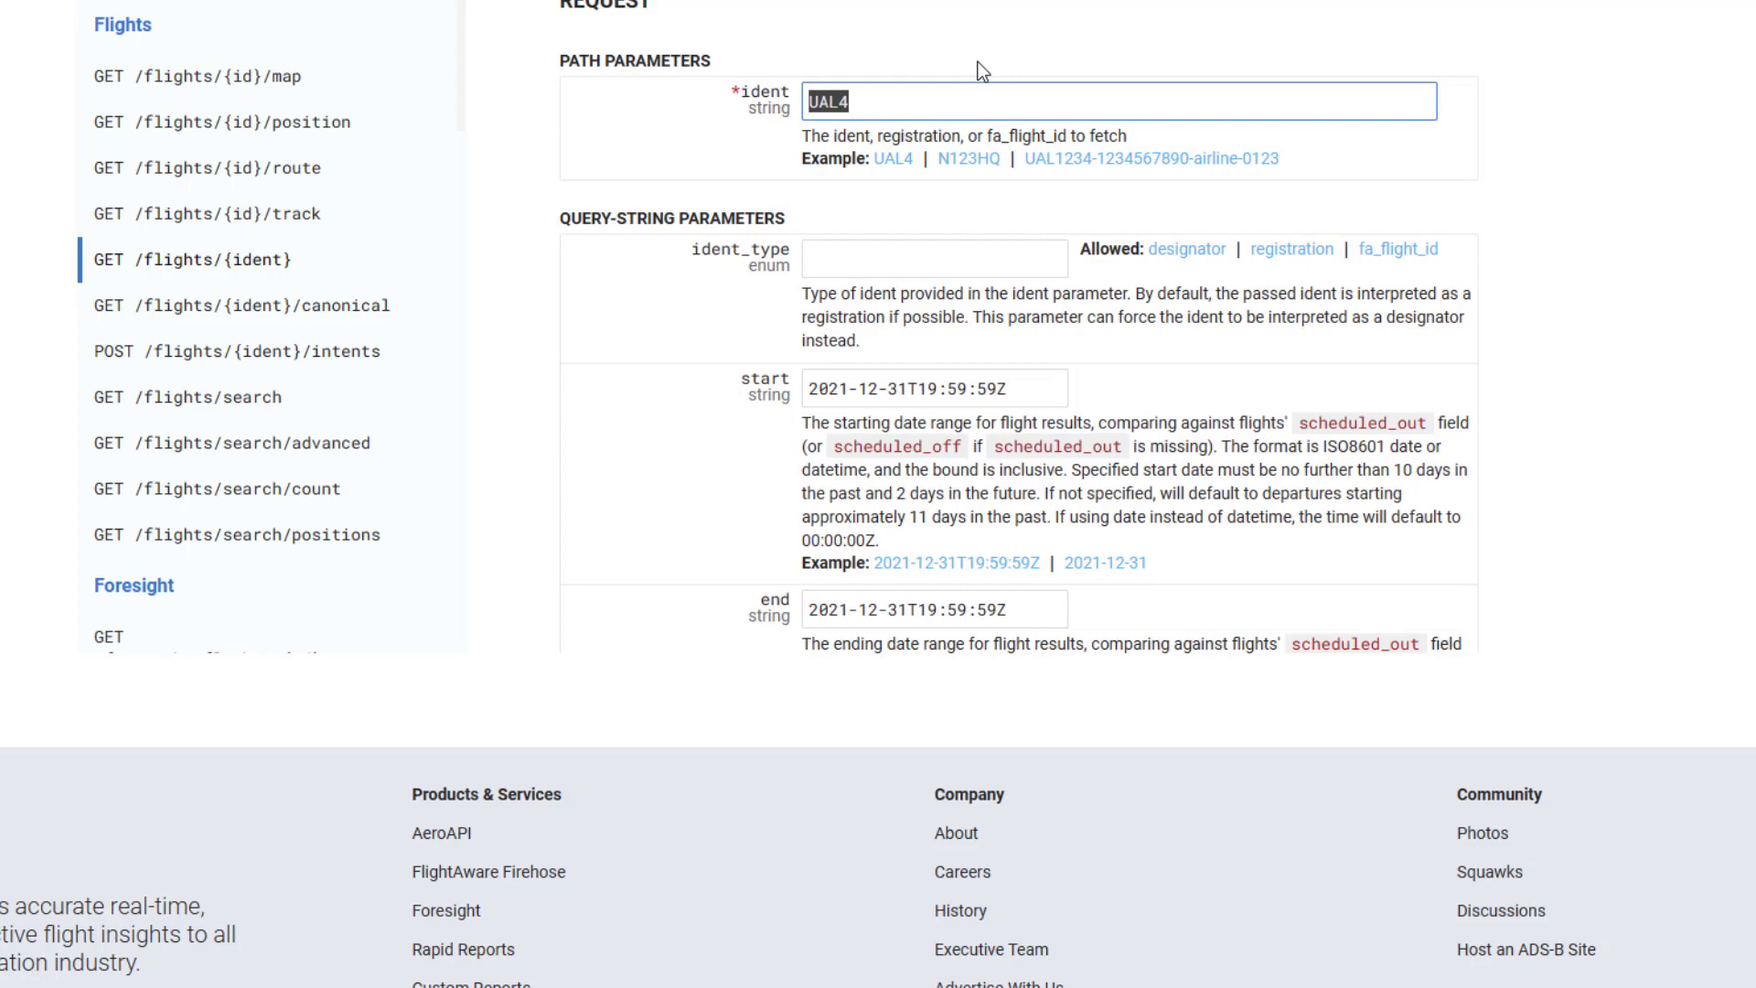
pyautogui.write('DL997')
# - Send the trial request again with the changed flight ident and bring its cURL command into view
pyautogui.scroll(-4, 1605, 359)
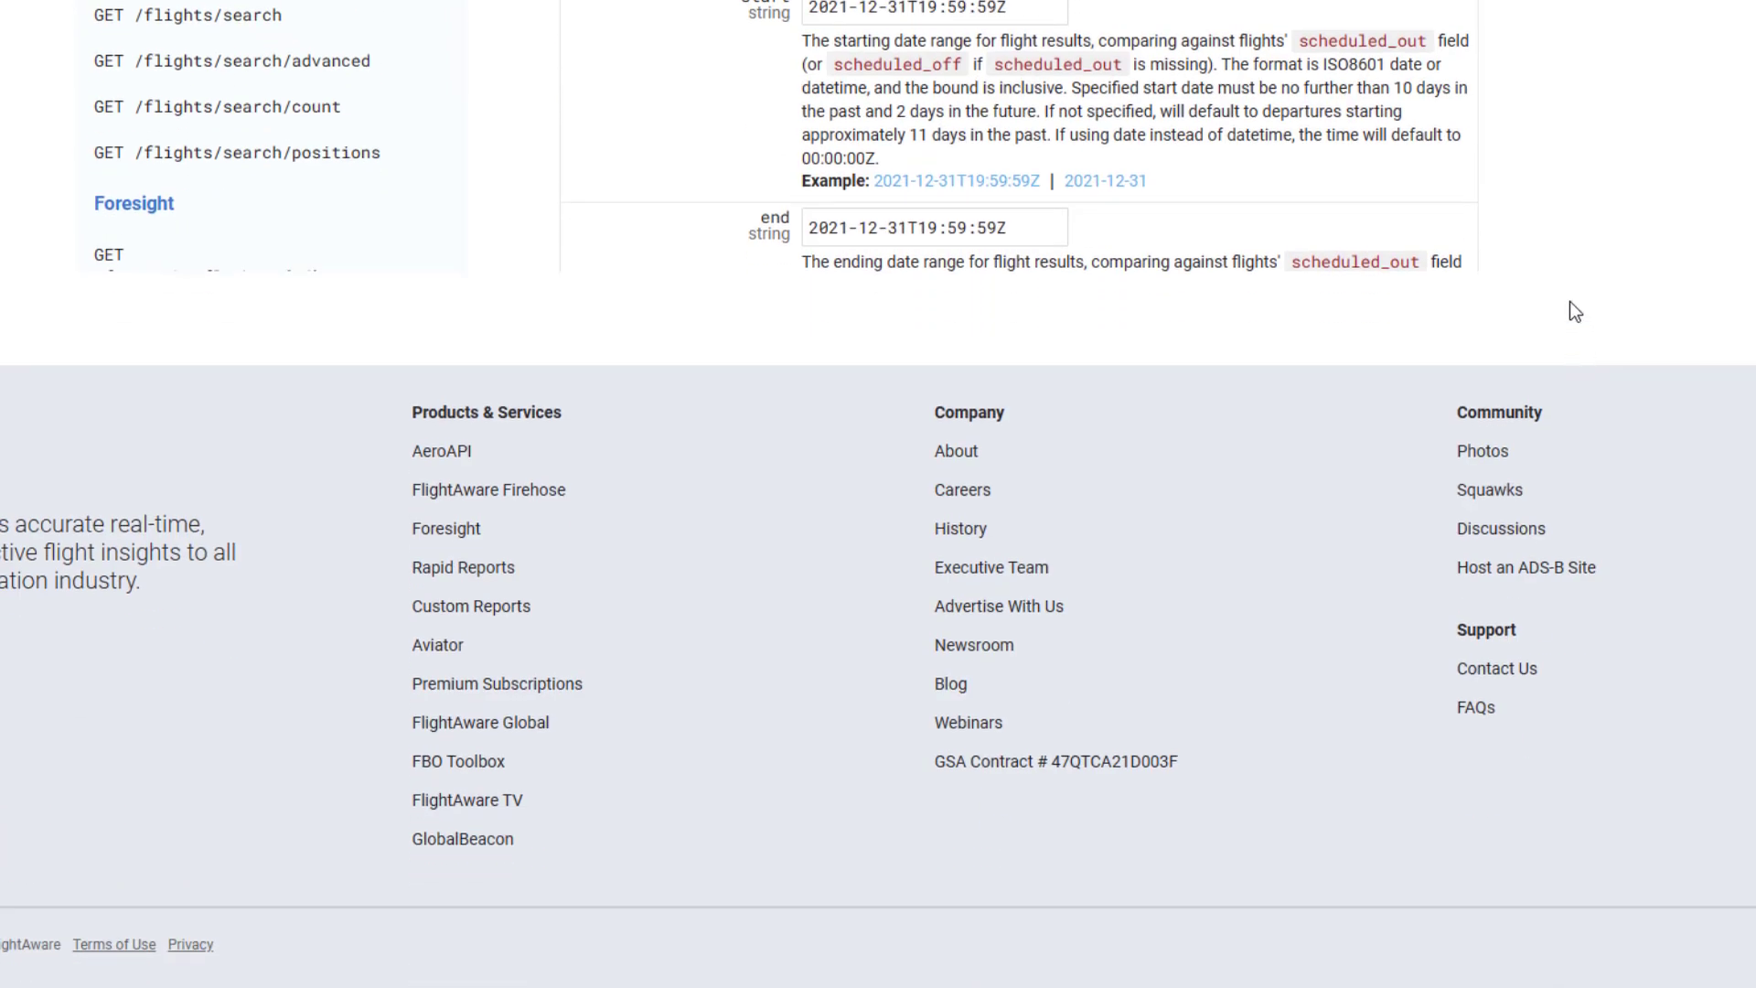
pyautogui.scroll(1, 1019, 137)
pyautogui.scroll(4, 1019, 365)
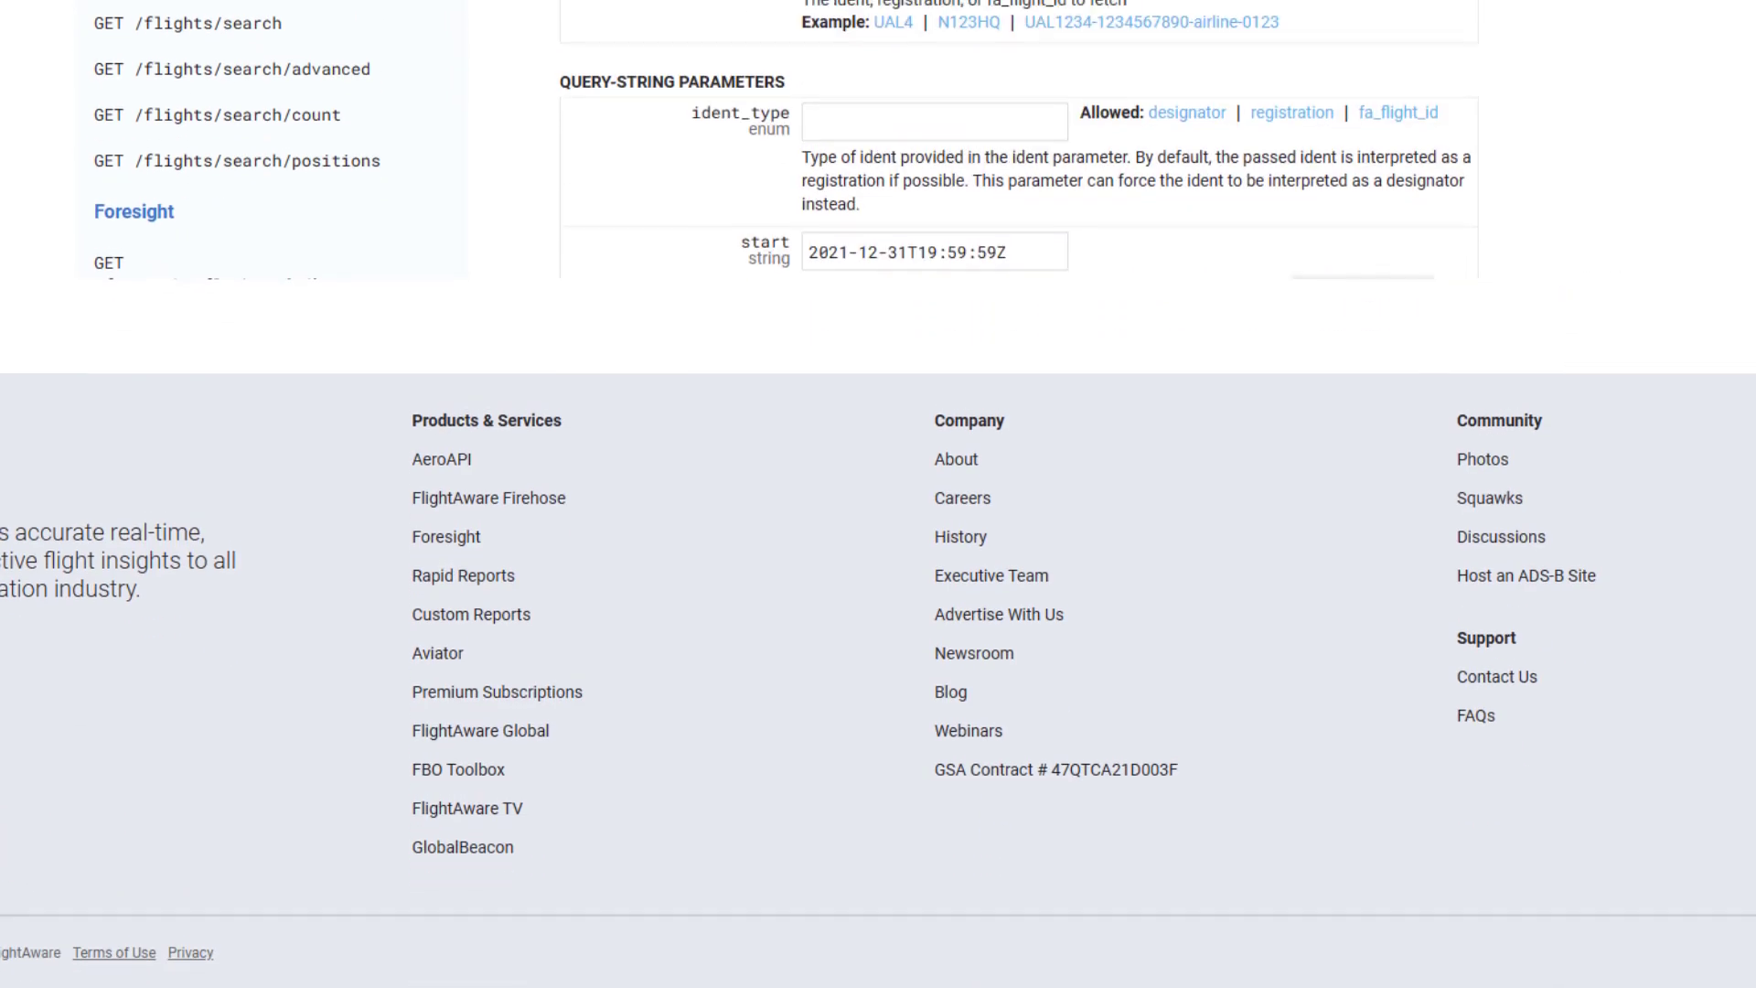
pyautogui.scroll(-8, 1019, 365)
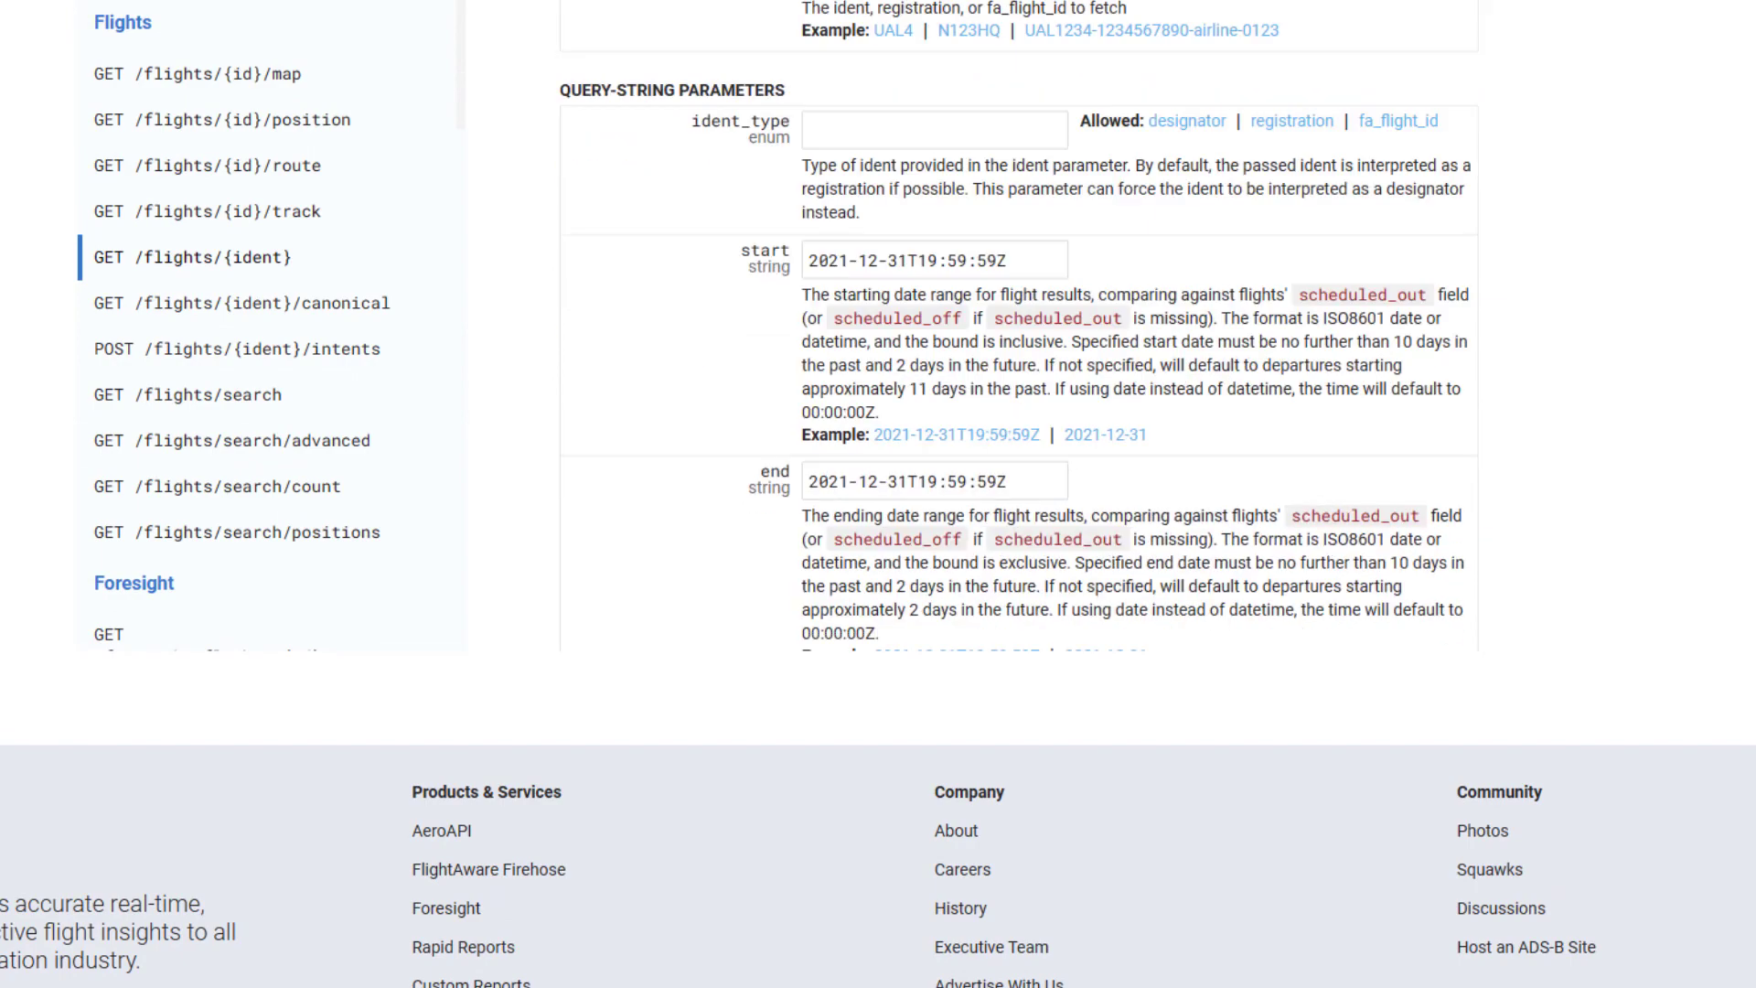
pyautogui.scroll(3, 1019, 366)
pyautogui.scroll(4, 1392, 119)
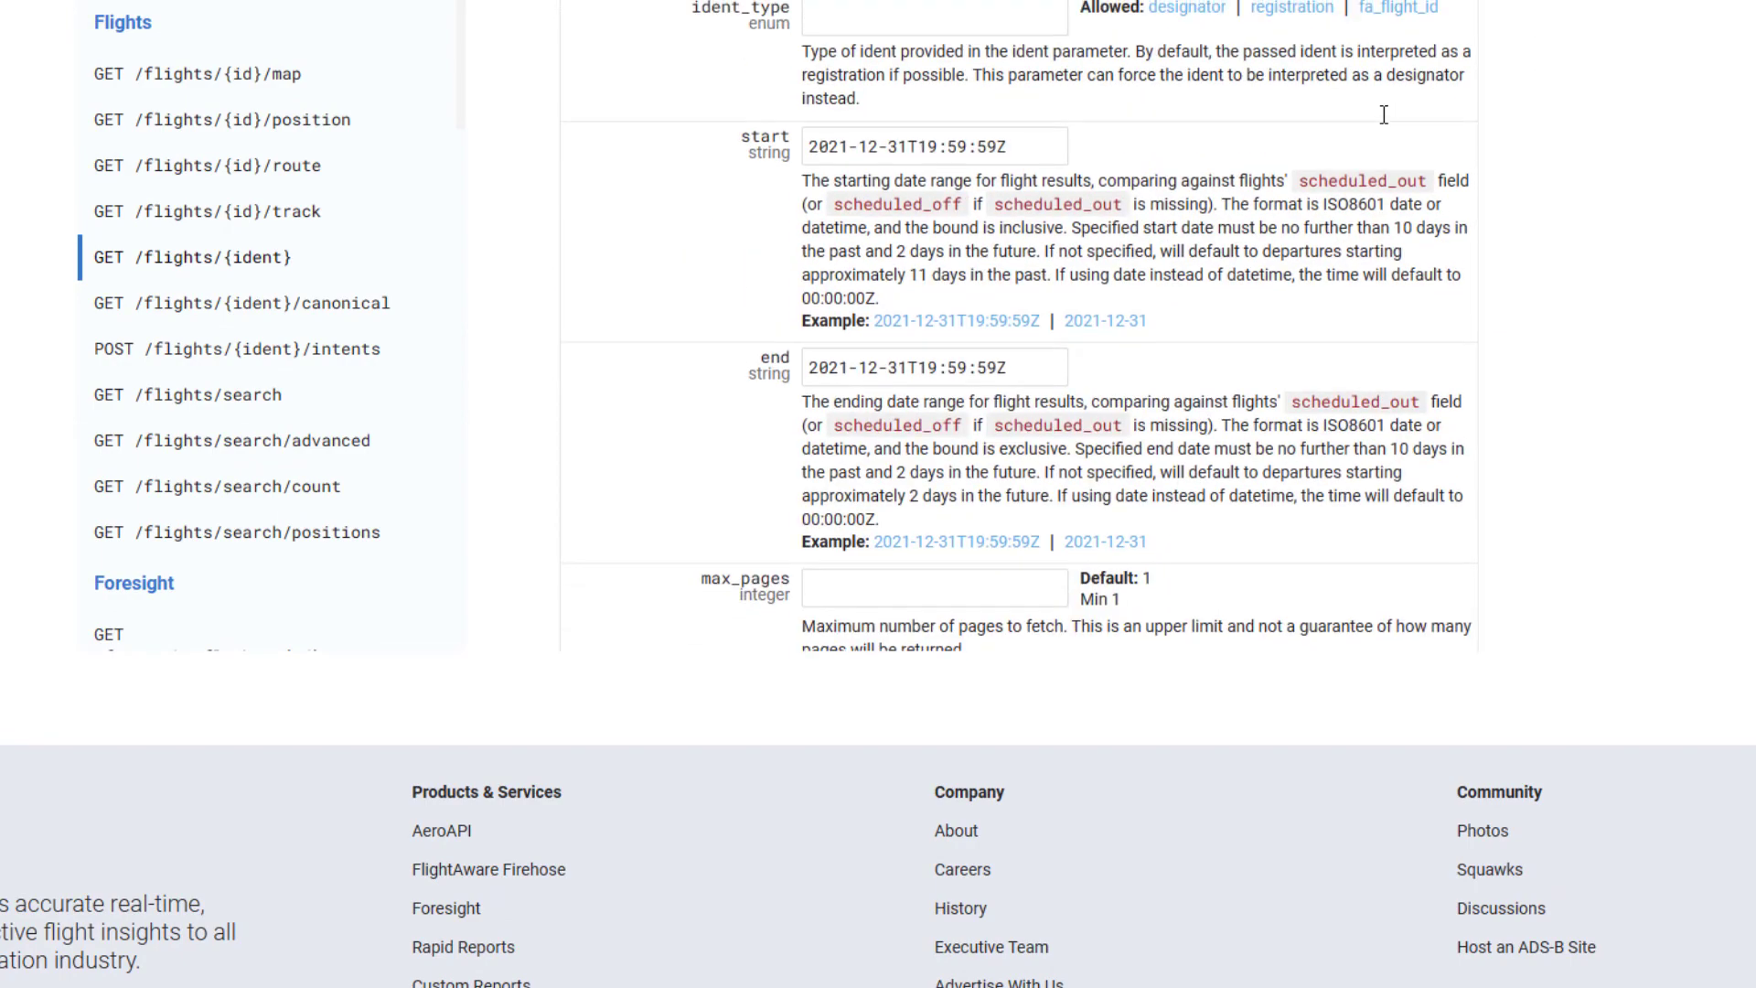
pyautogui.scroll(-5, 1145, 174)
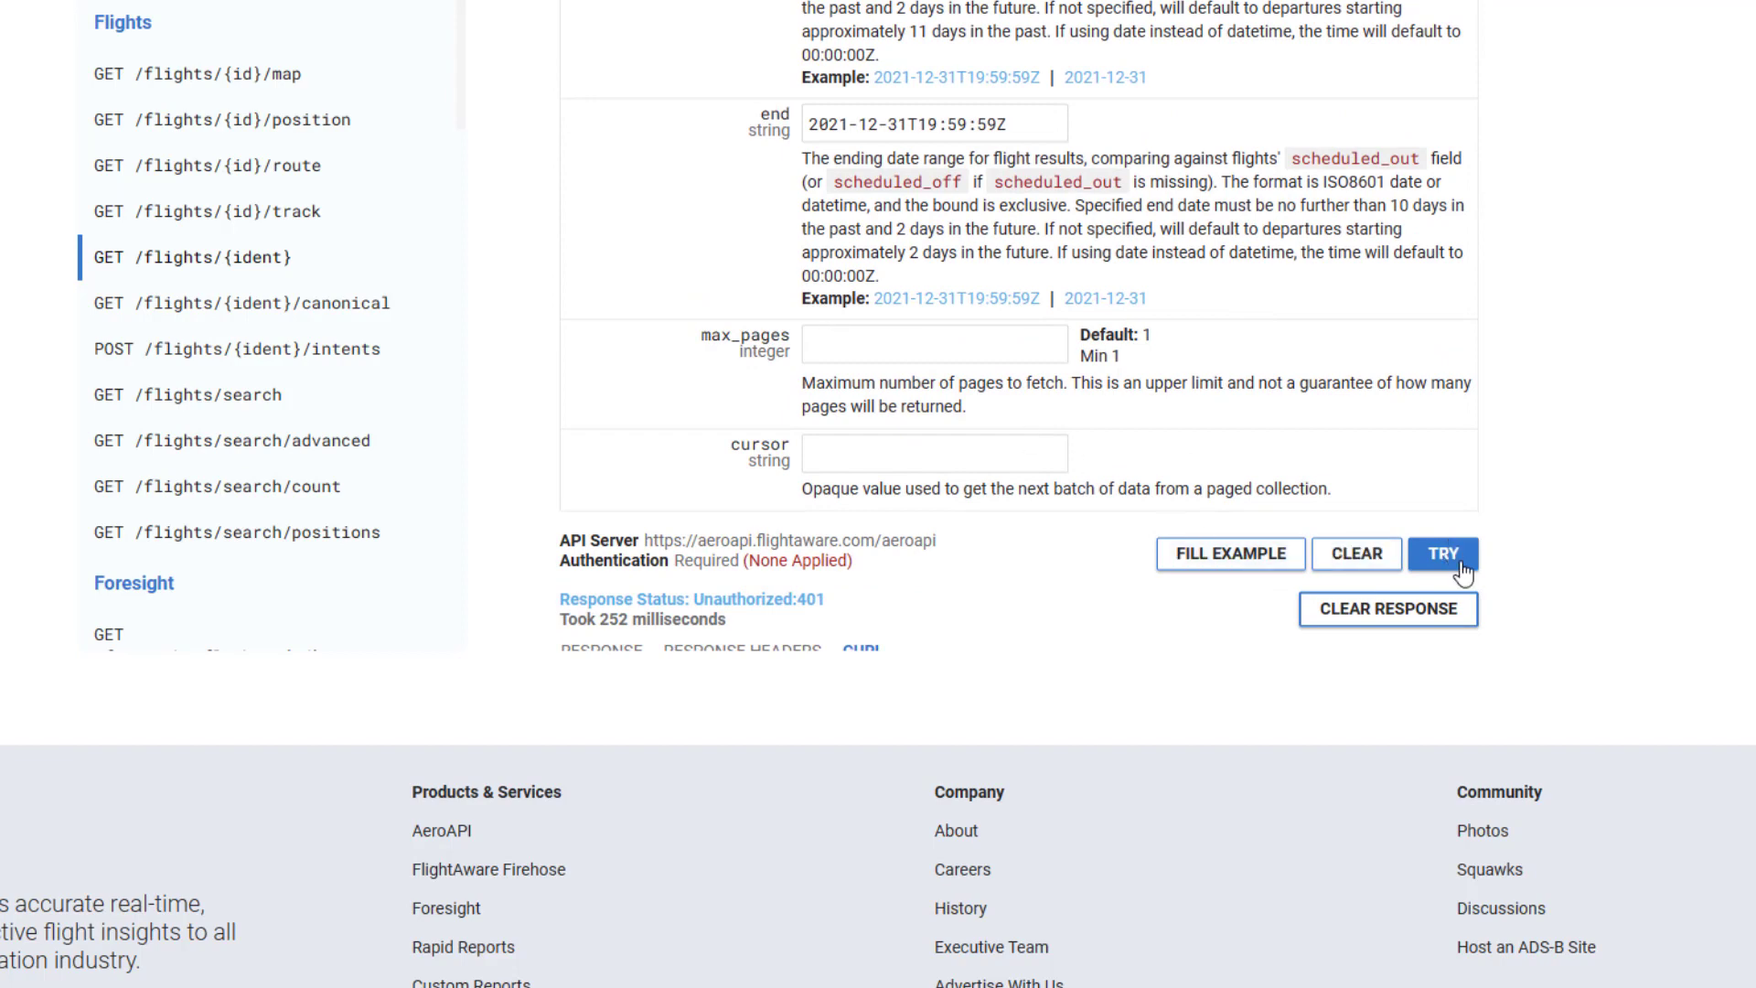
pyautogui.click(1447, 559)
pyautogui.scroll(-3, 1155, 498)
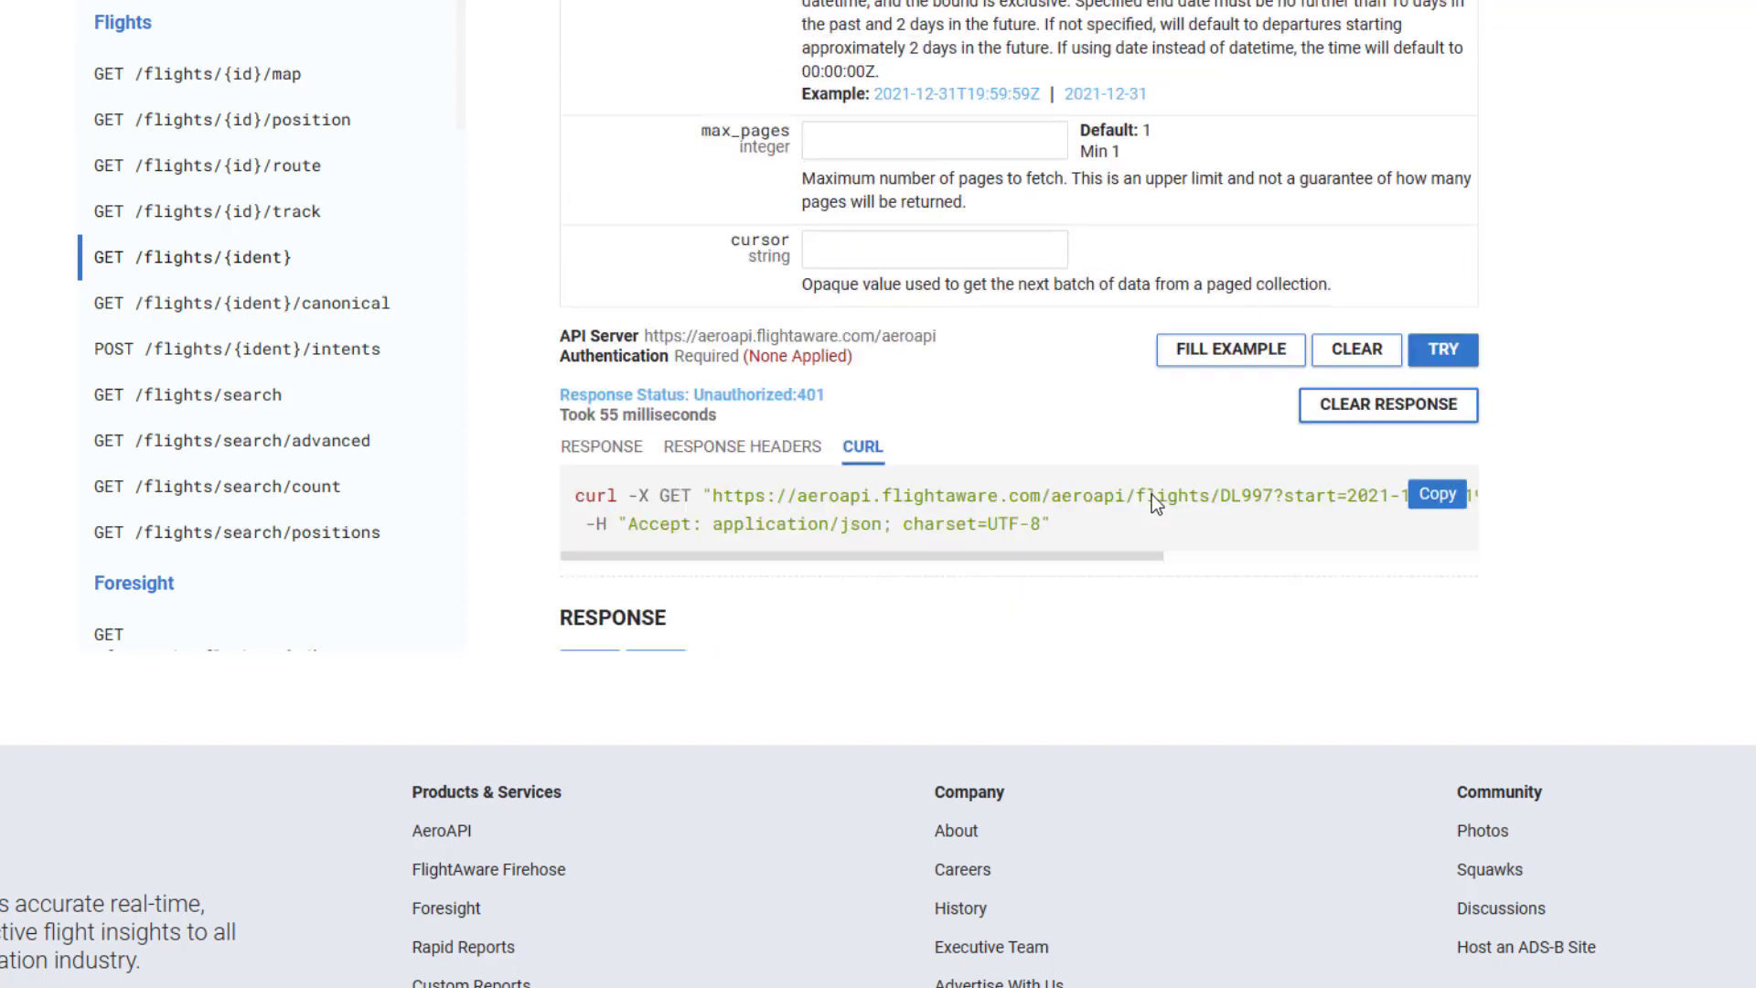
# - Examine the cURL command to see where DL997 sits in the request URL, and compare it with the ident parameter
pyautogui.moveTo(1018, 521); pyautogui.dragTo(1290, 538)
pyautogui.moveTo(792, 461); pyautogui.dragTo(843, 463)
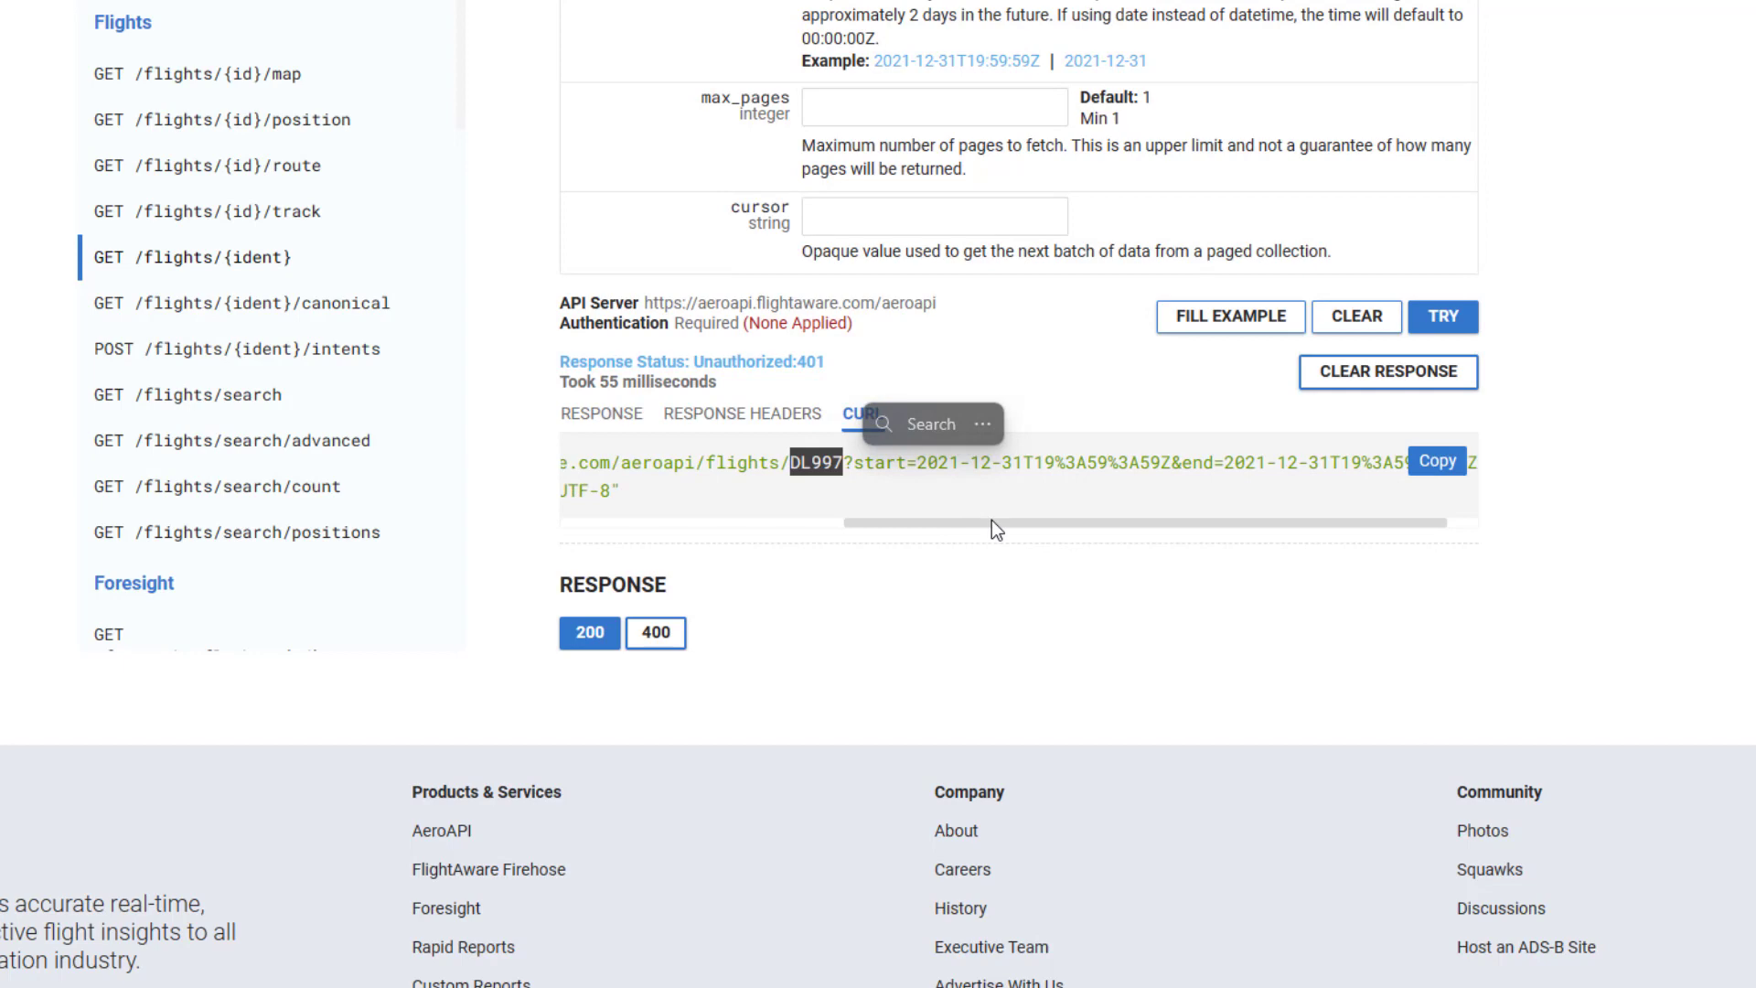
pyautogui.moveTo(992, 523); pyautogui.dragTo(663, 548)
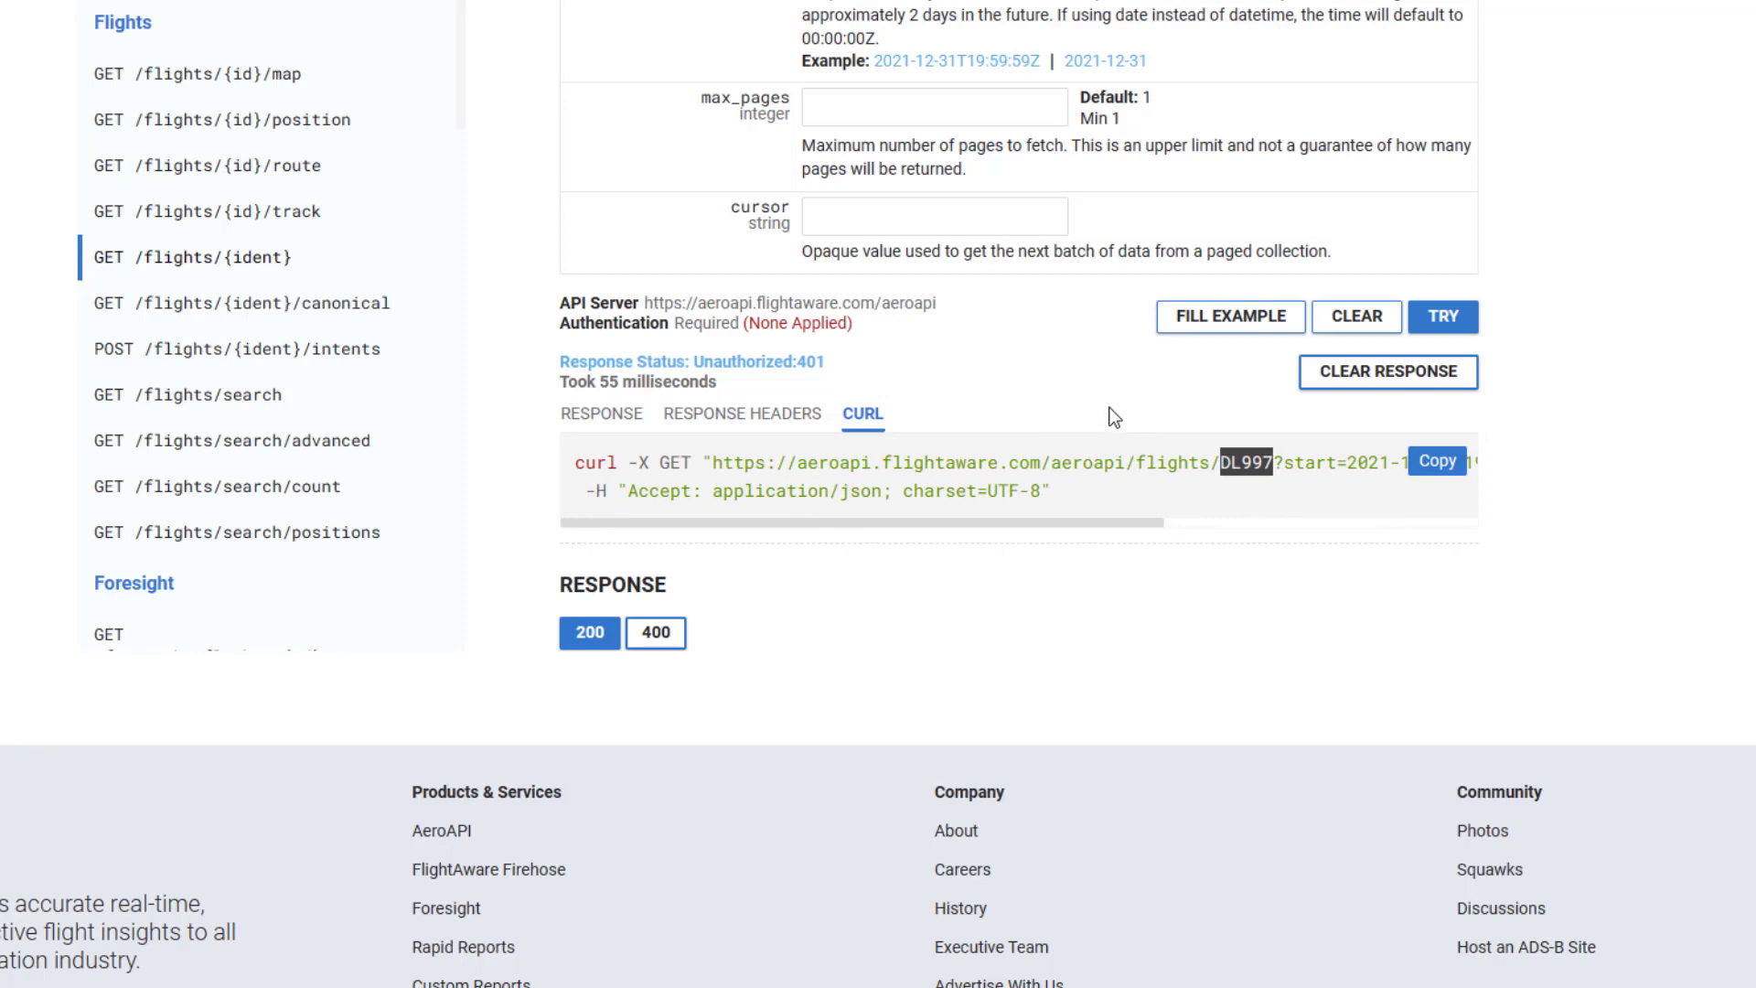
pyautogui.scroll(1, 1102, 399)
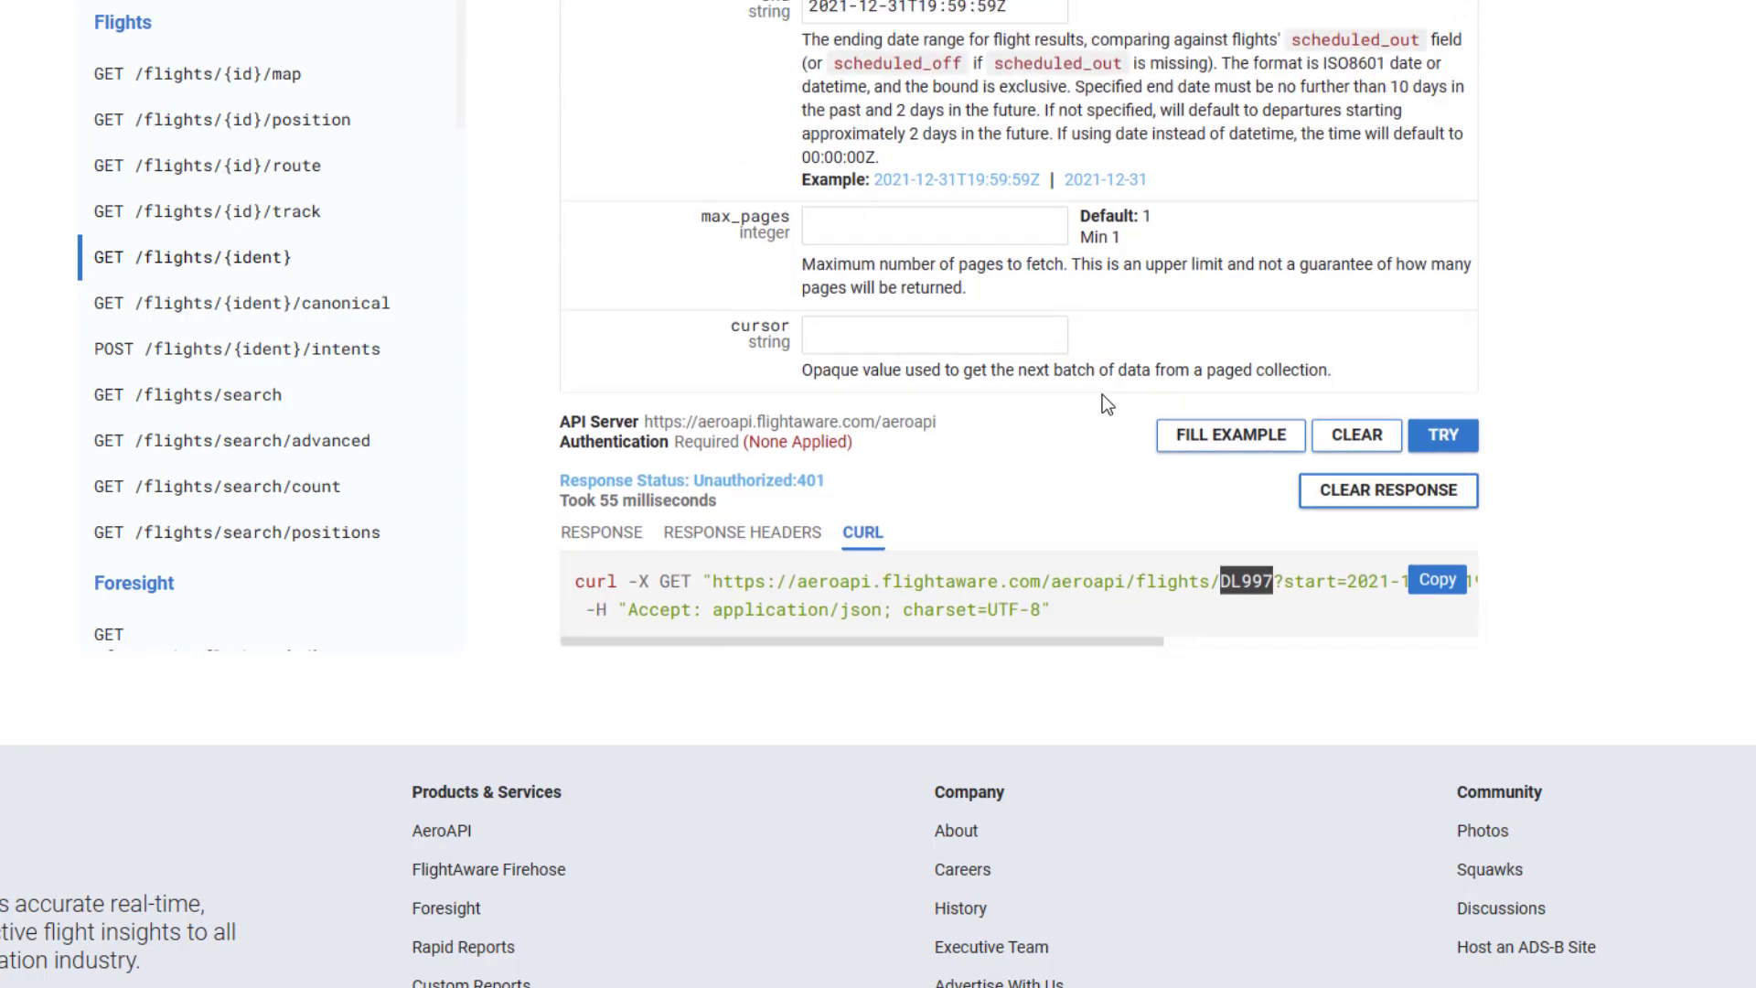
pyautogui.scroll(5, 1103, 397)
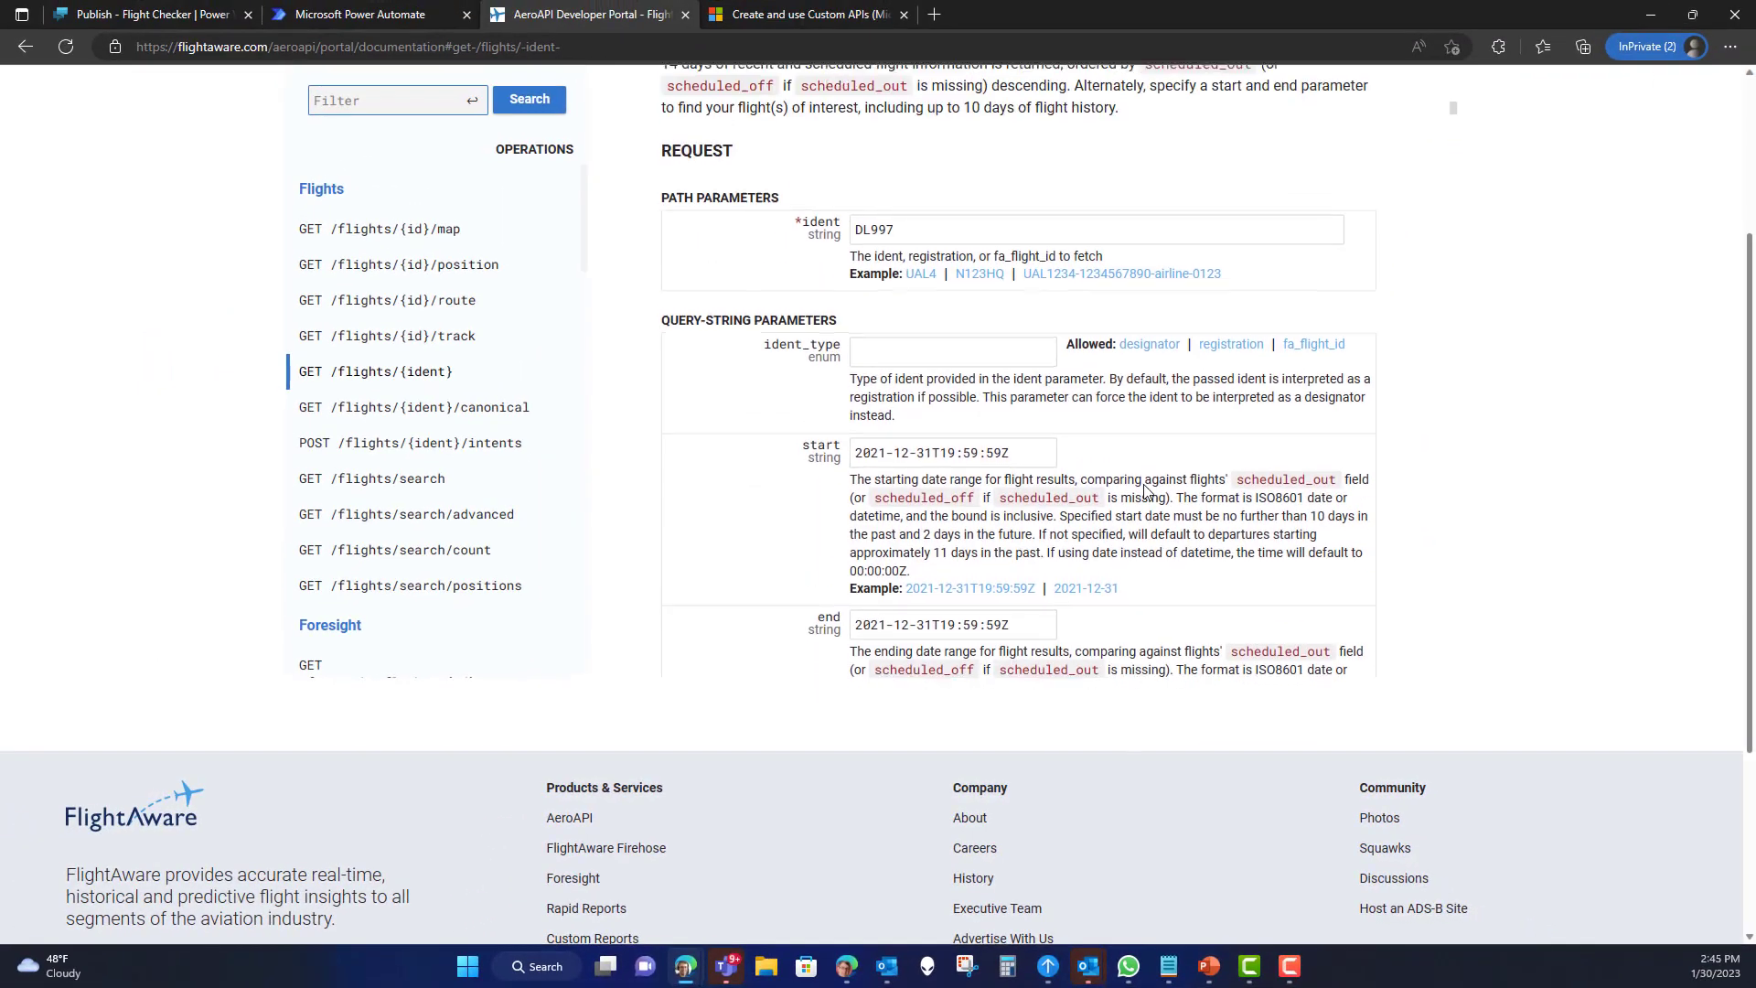
pyautogui.scroll(5, 1144, 492)
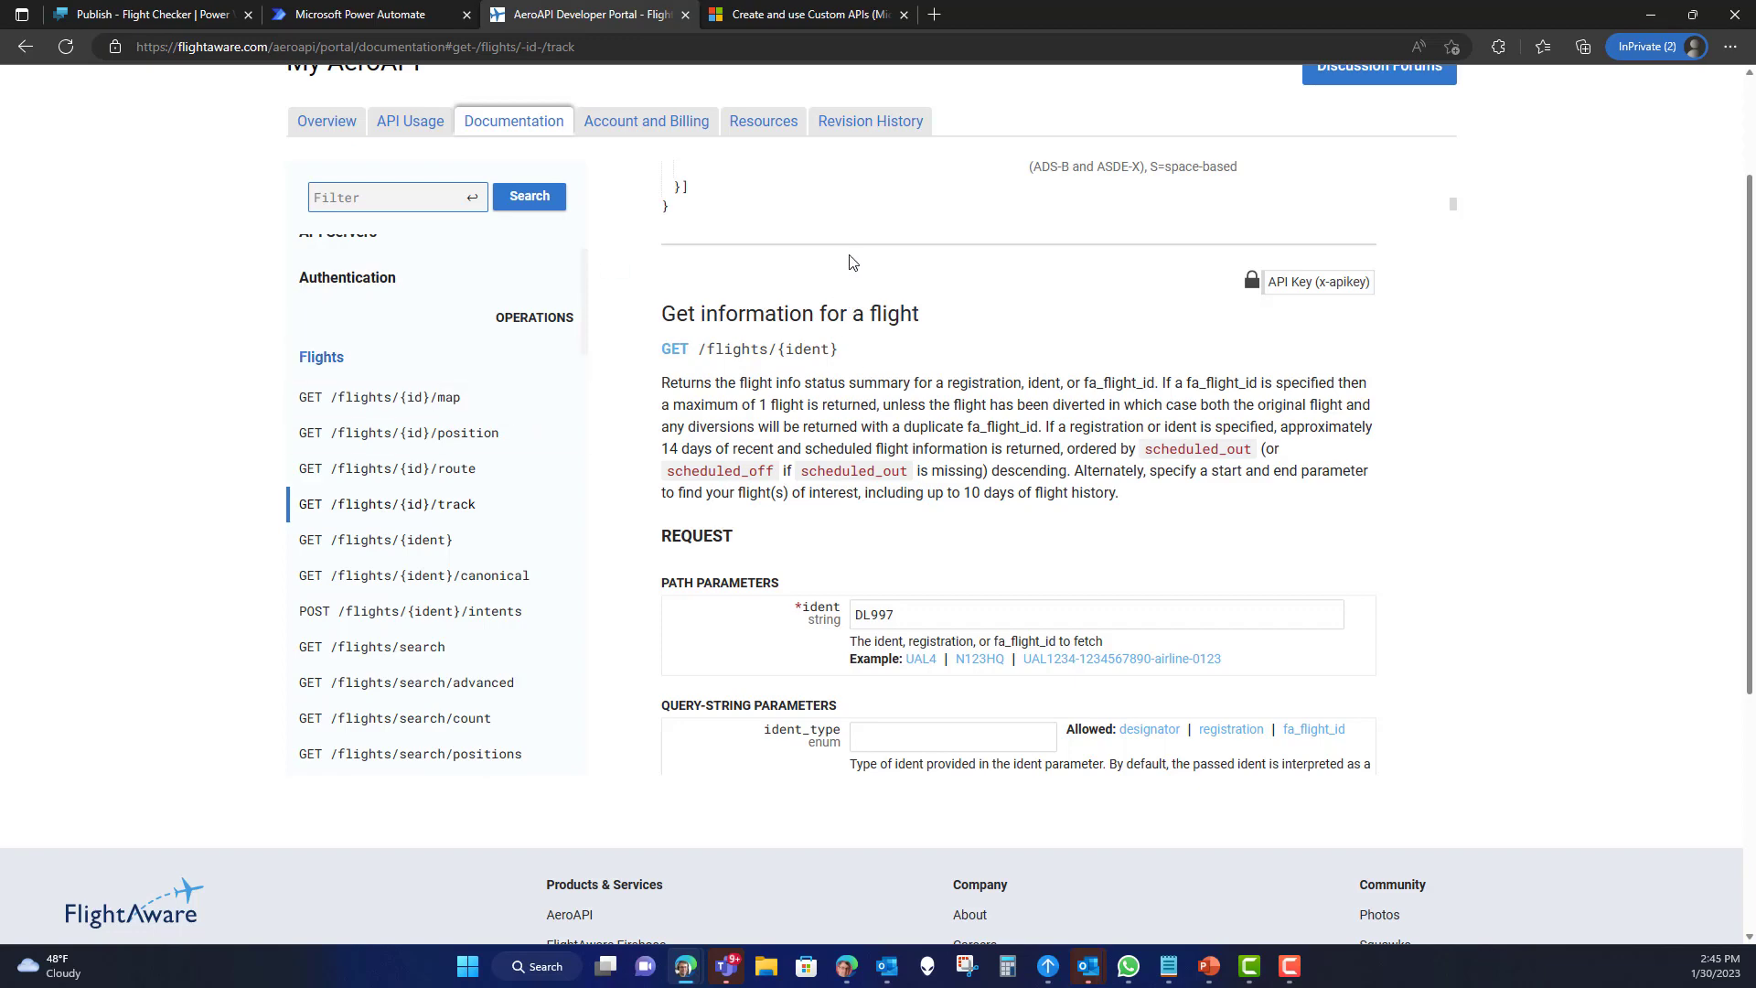
# - Switch to Power Automate, open the custom connectors list and review the options for creating a new custom connector
pyautogui.click(384, 15)
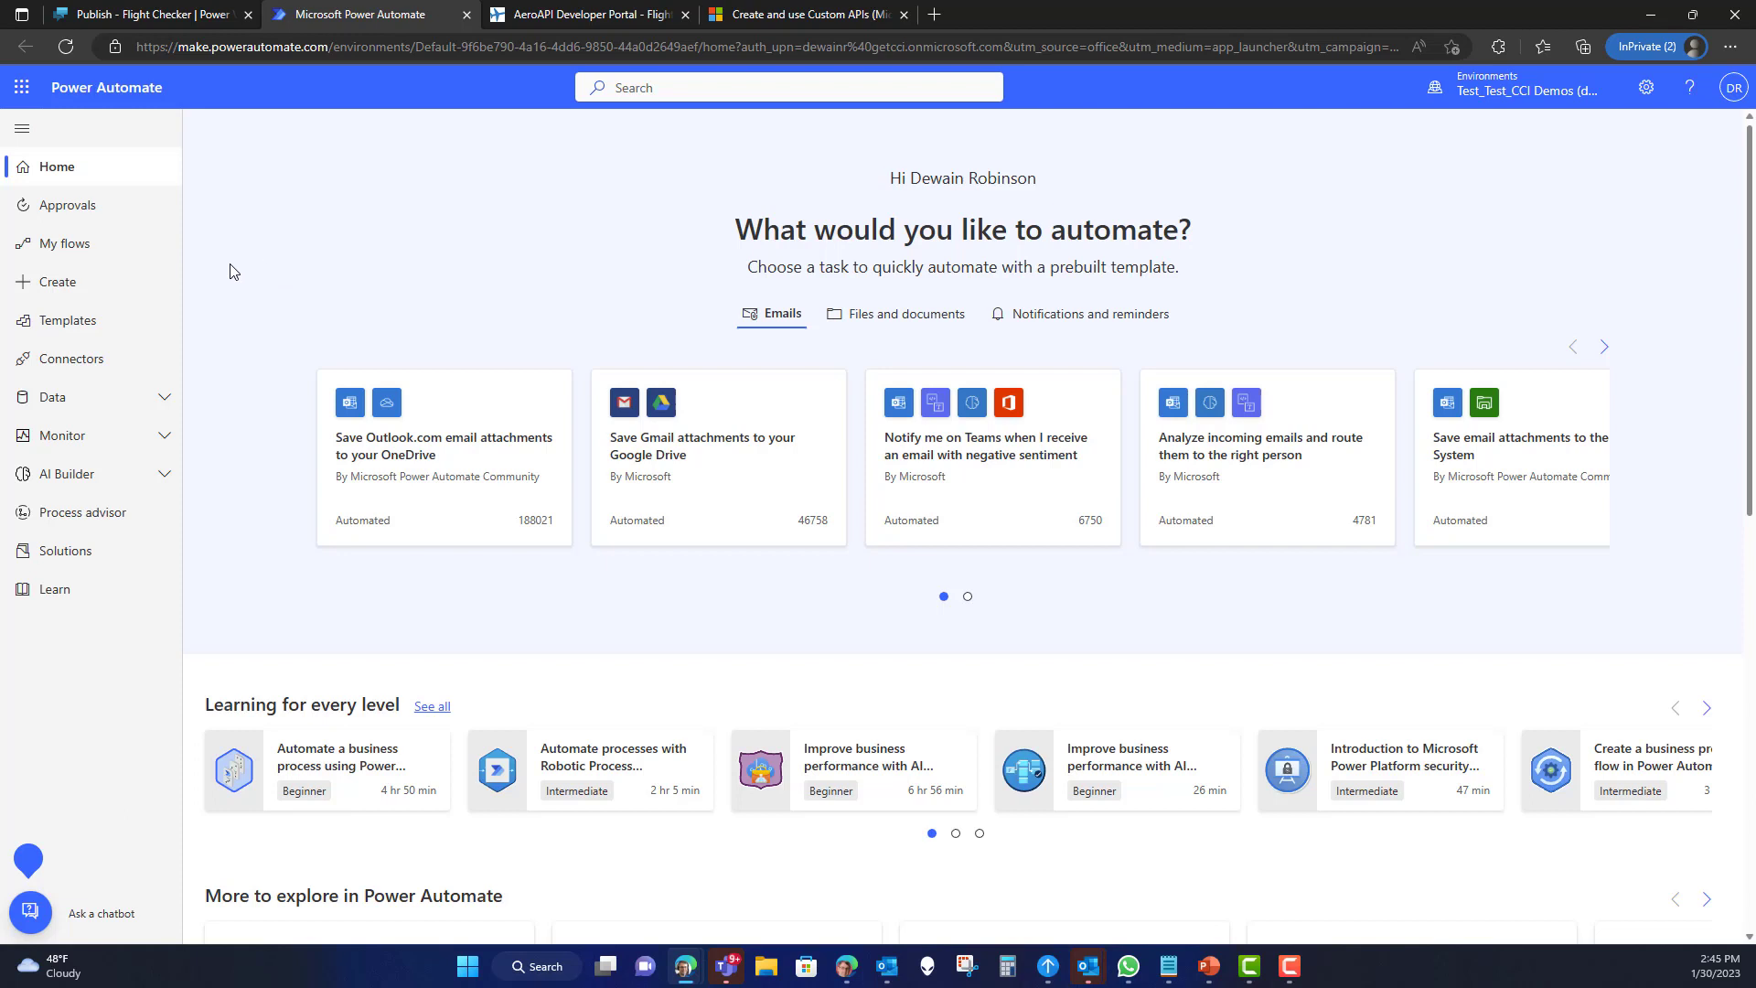
pyautogui.click(163, 401)
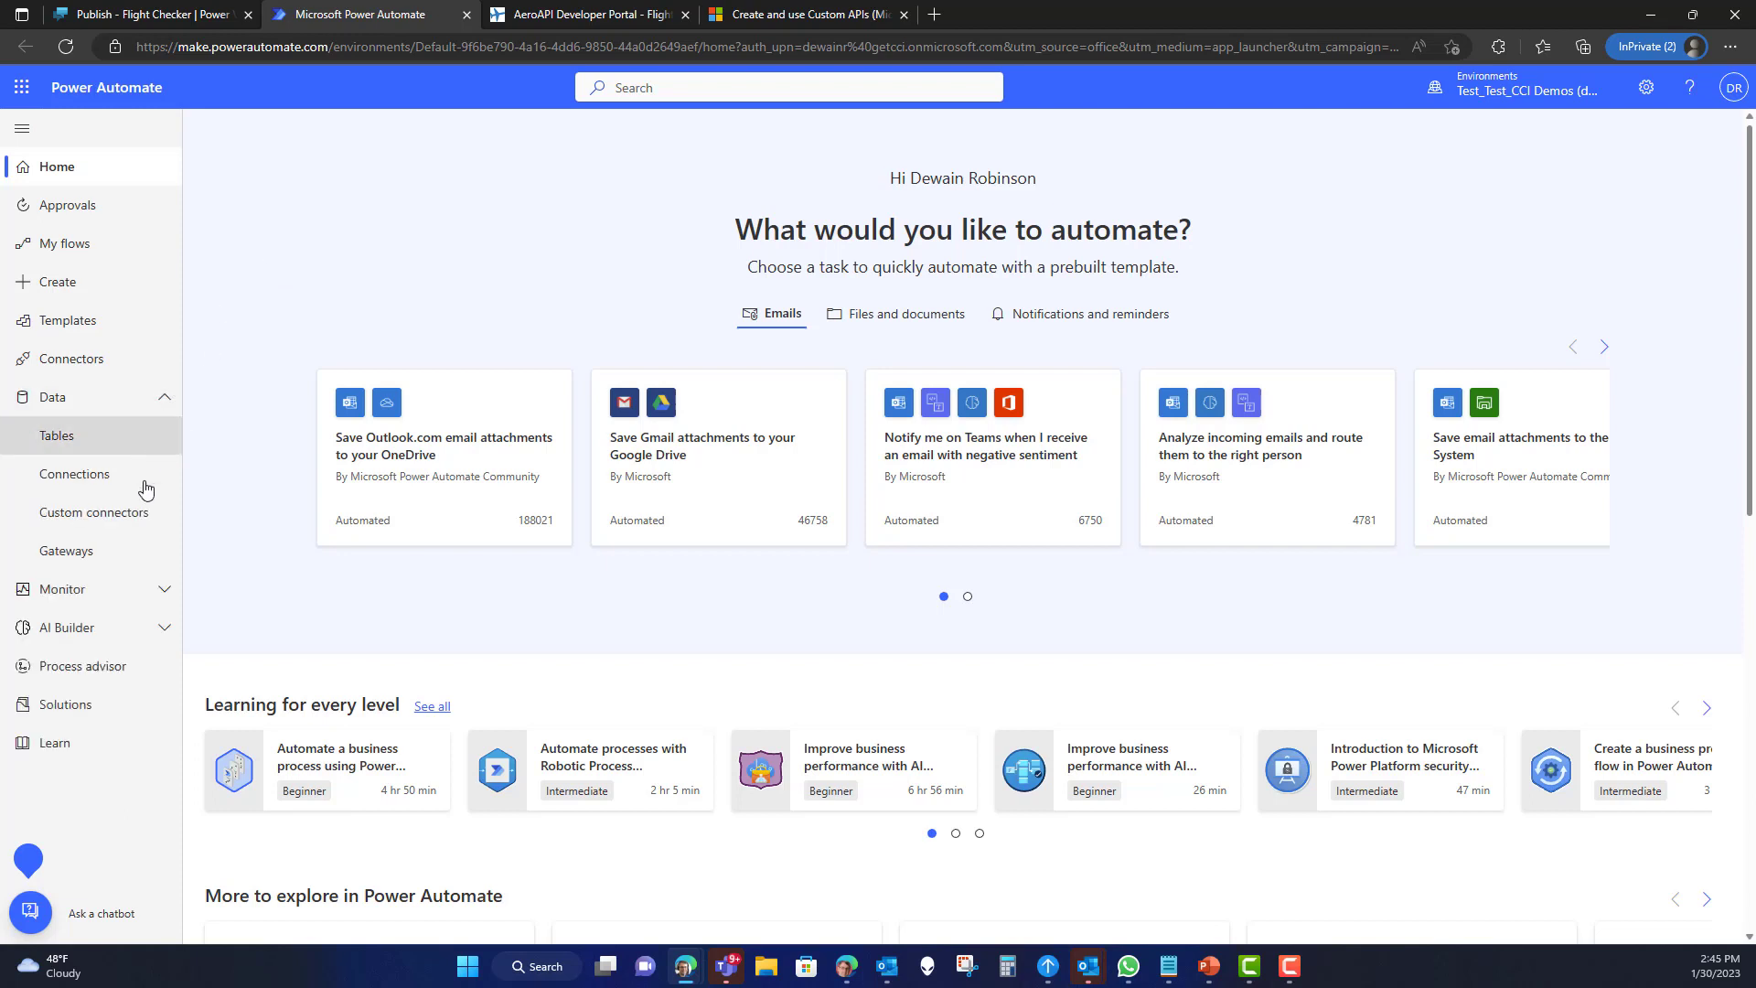
pyautogui.click(108, 530)
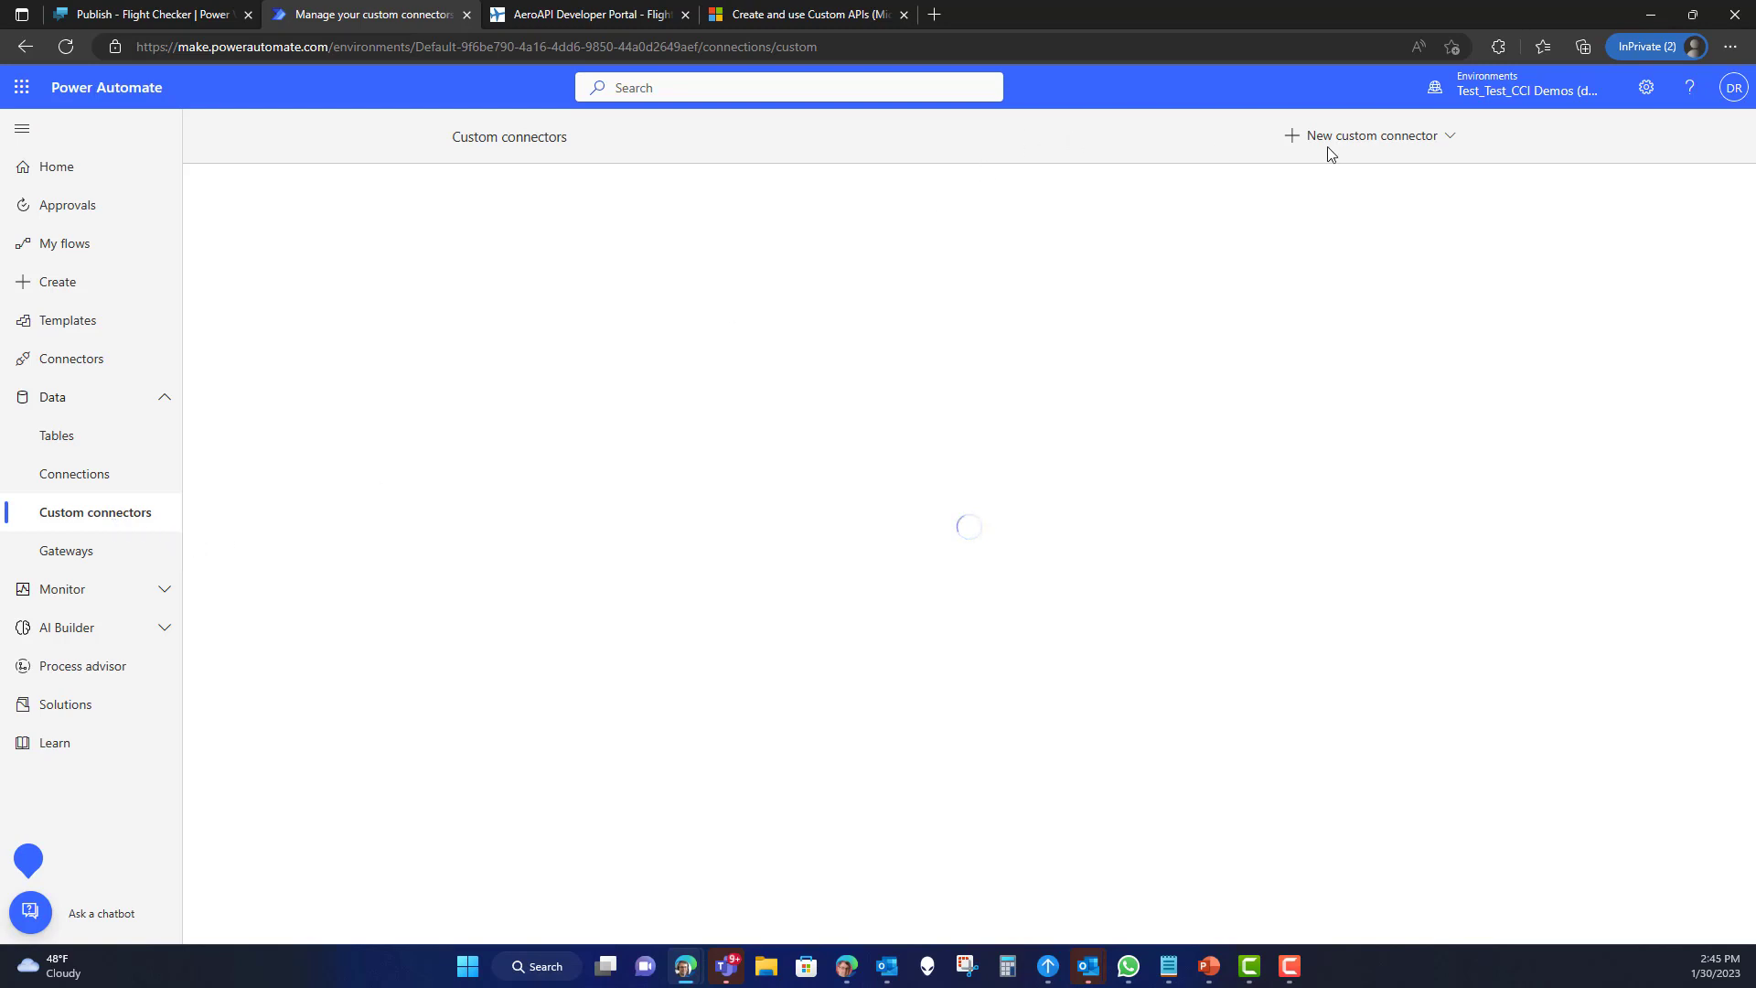
pyautogui.click(1421, 139)
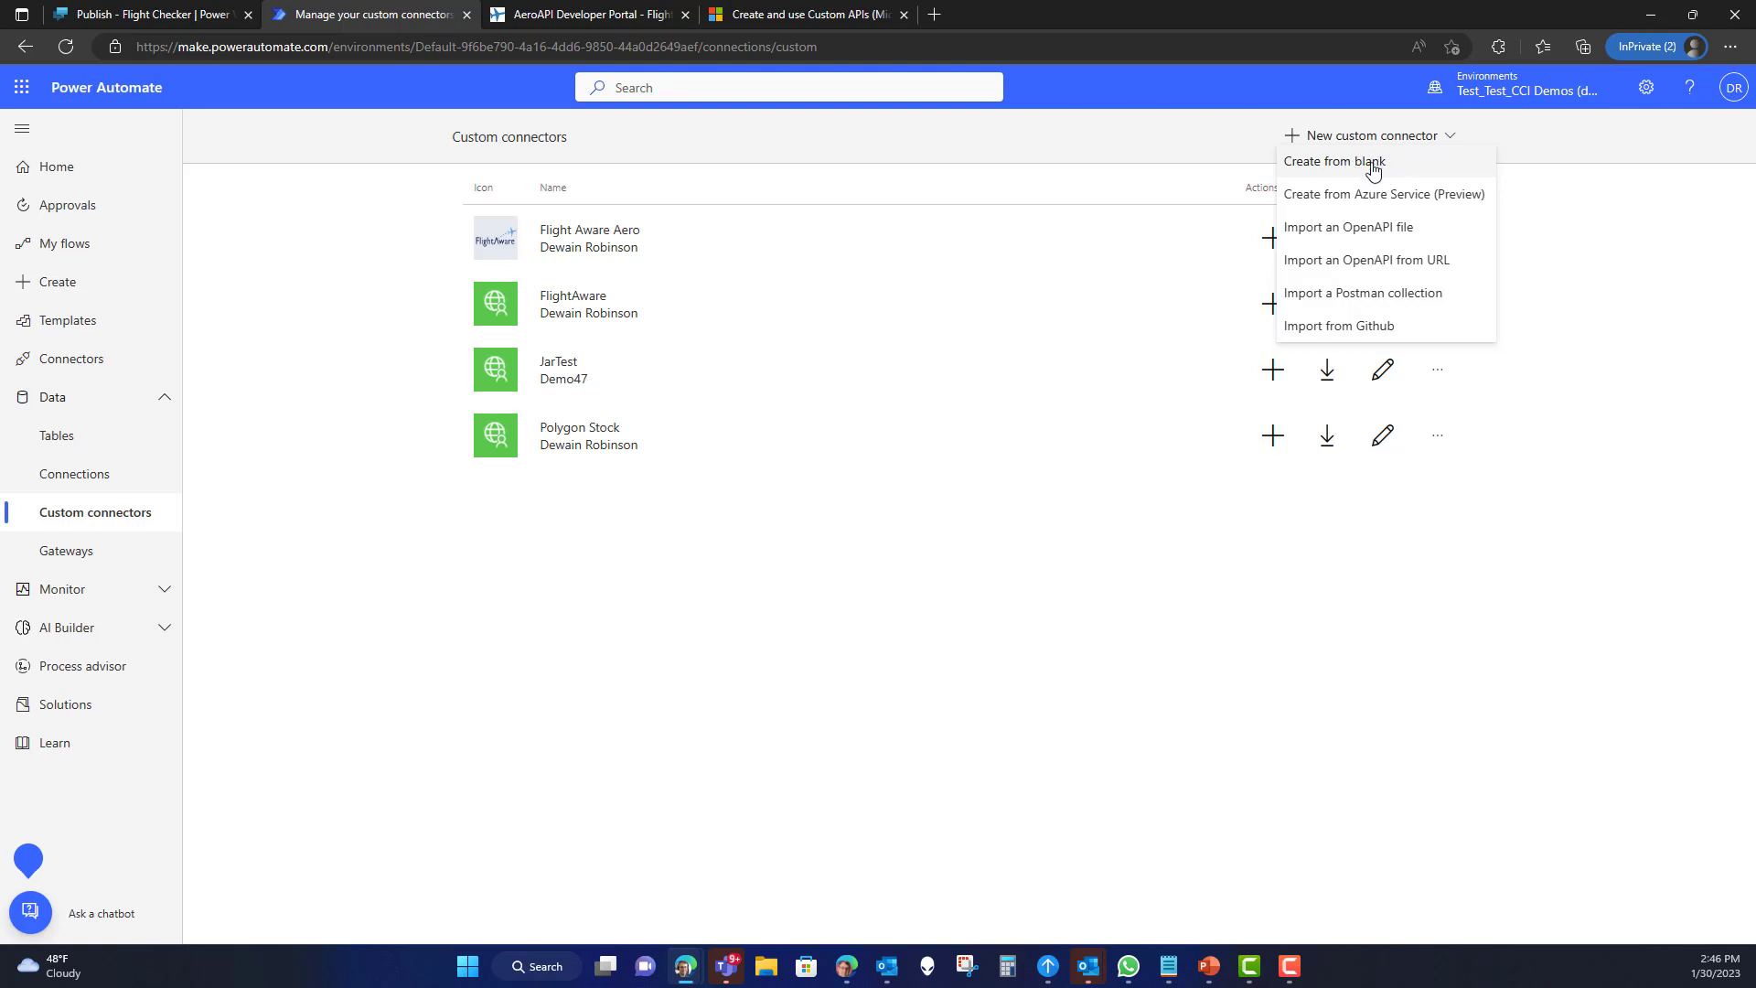
pyautogui.click(1061, 569)
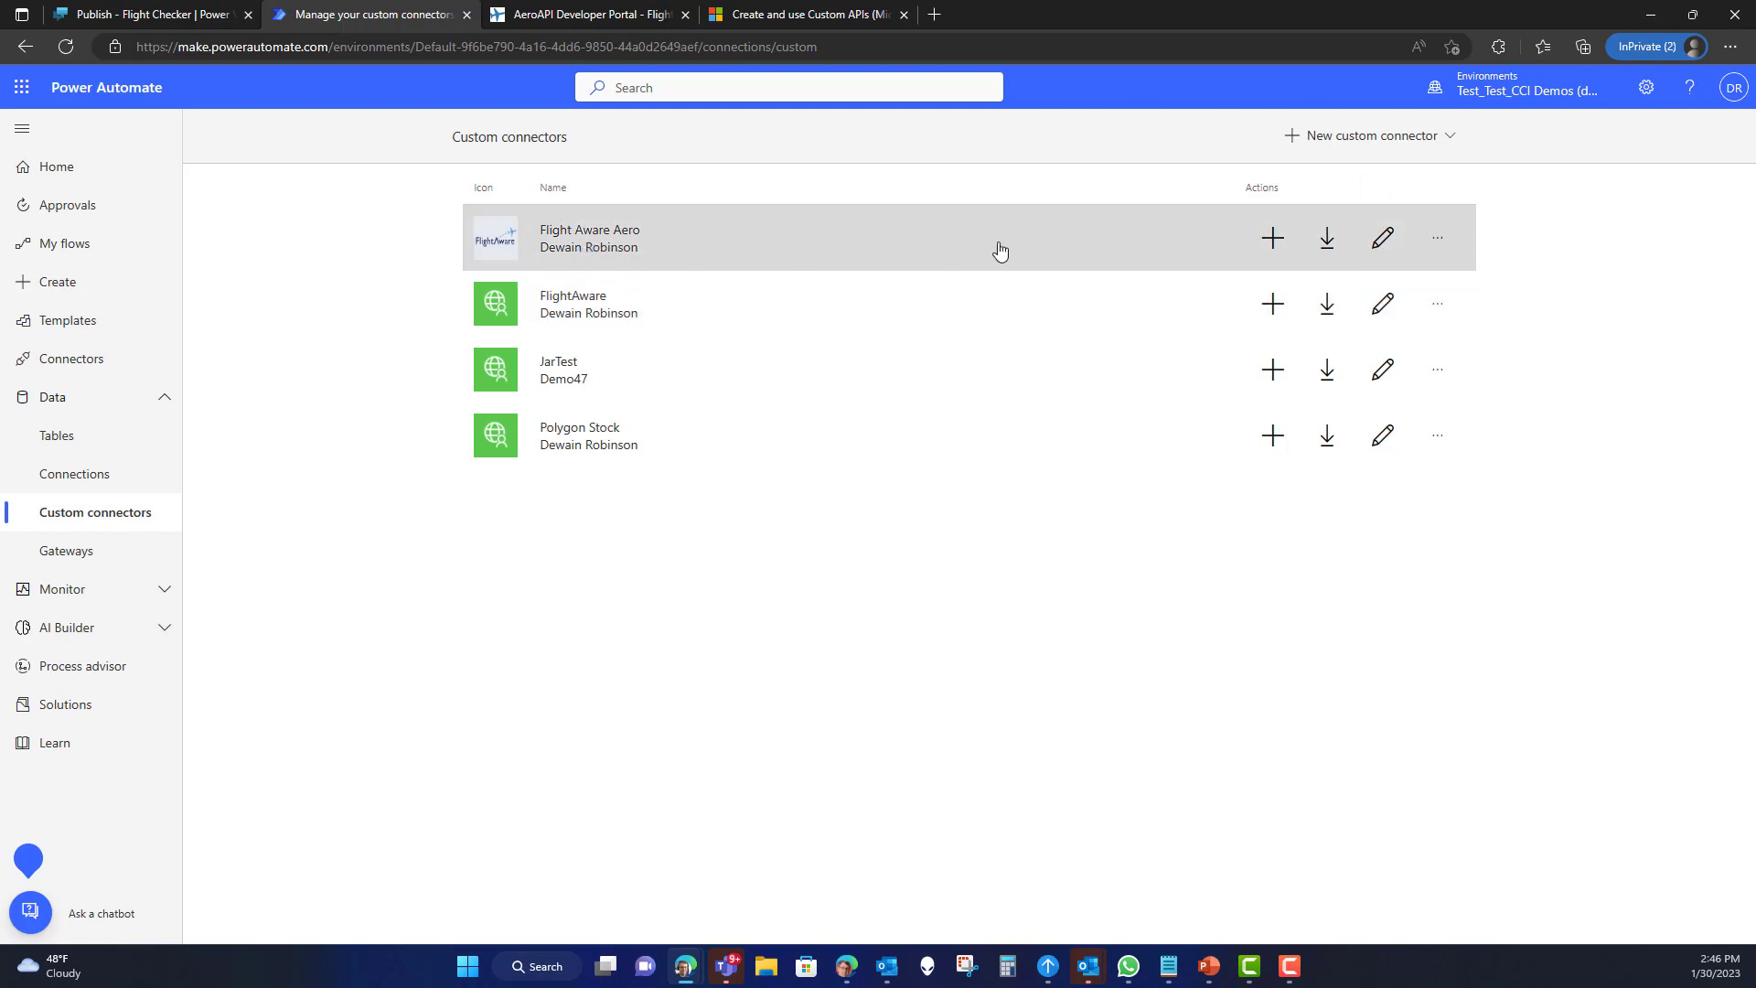
# - Open the Flight Aware Aero connector for editing and compare its Host with the API server address in the AeroAPI documentation
pyautogui.click(1383, 240)
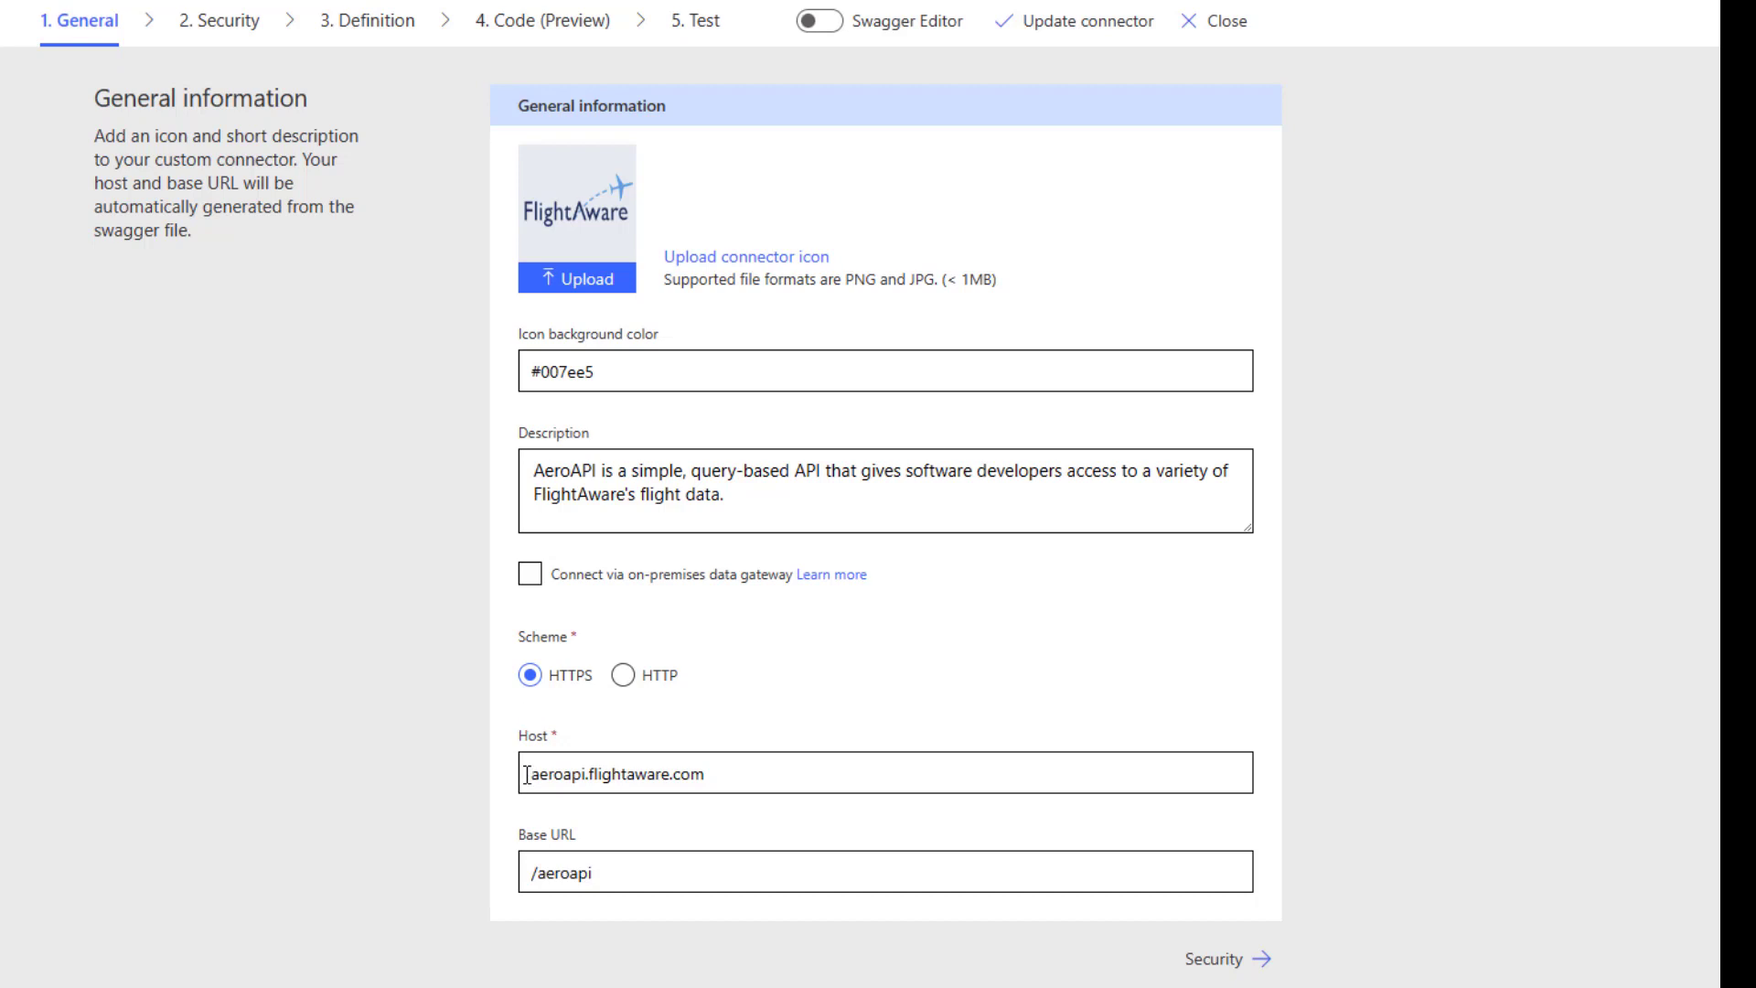
pyautogui.moveTo(531, 774); pyautogui.dragTo(706, 773)
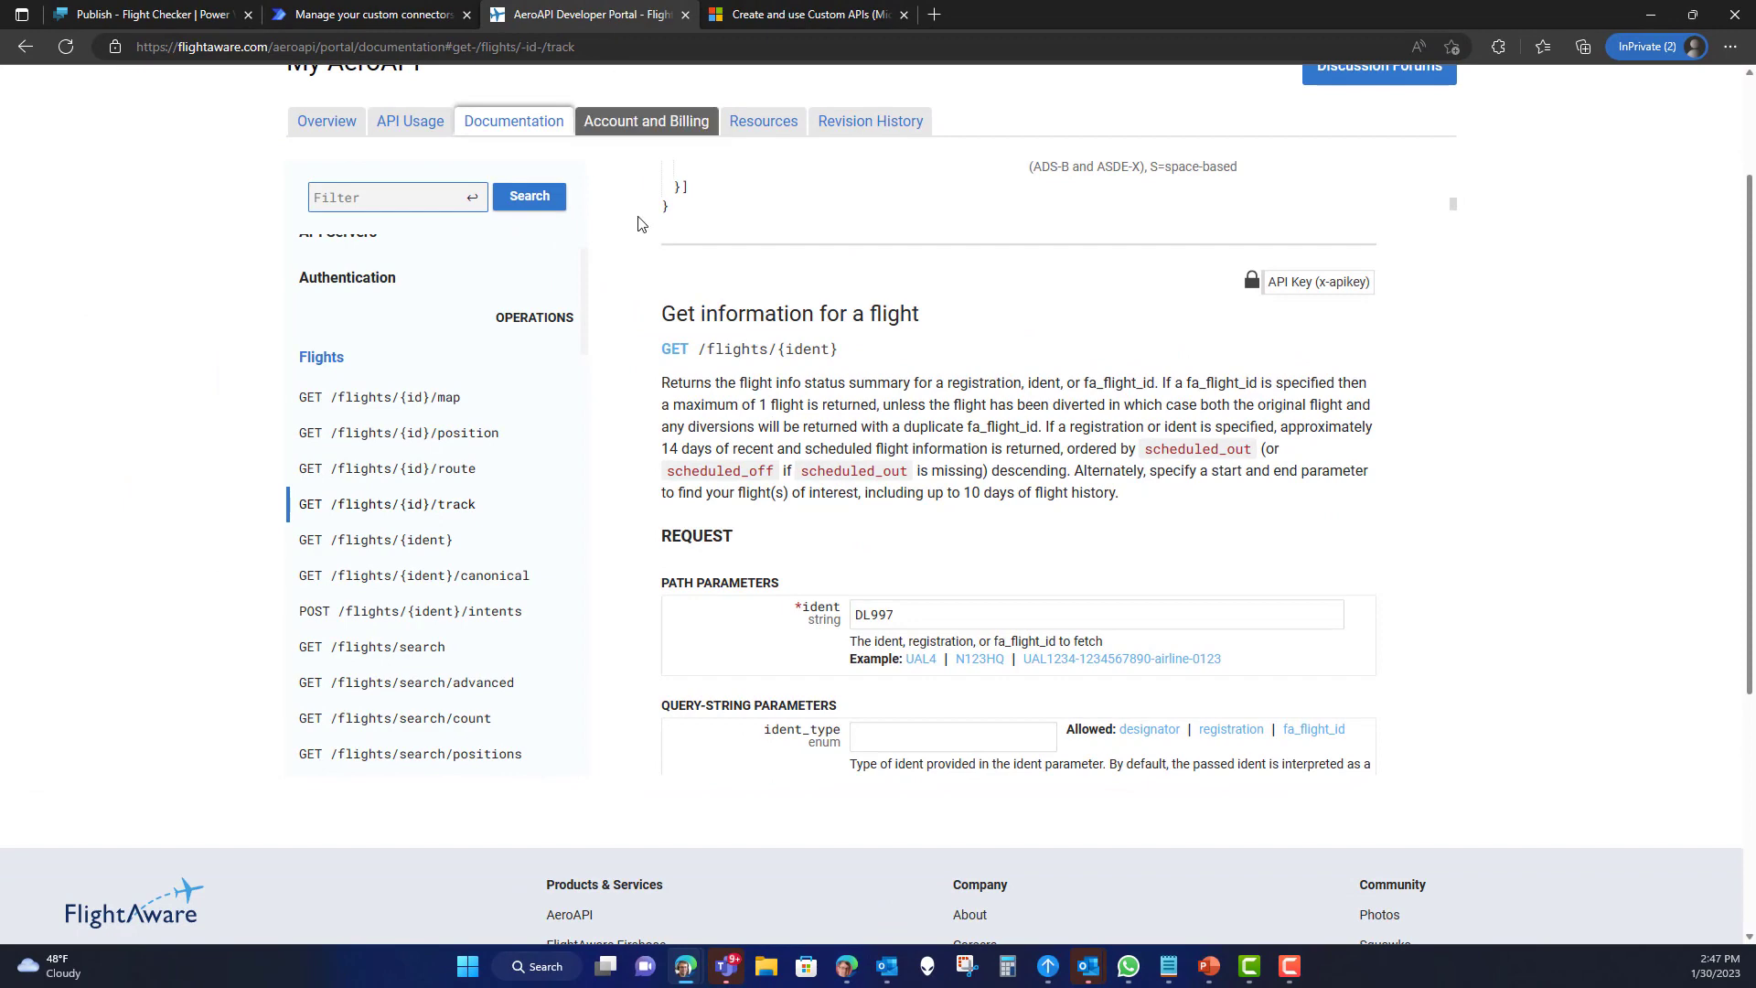
pyautogui.scroll(2, 457, 389)
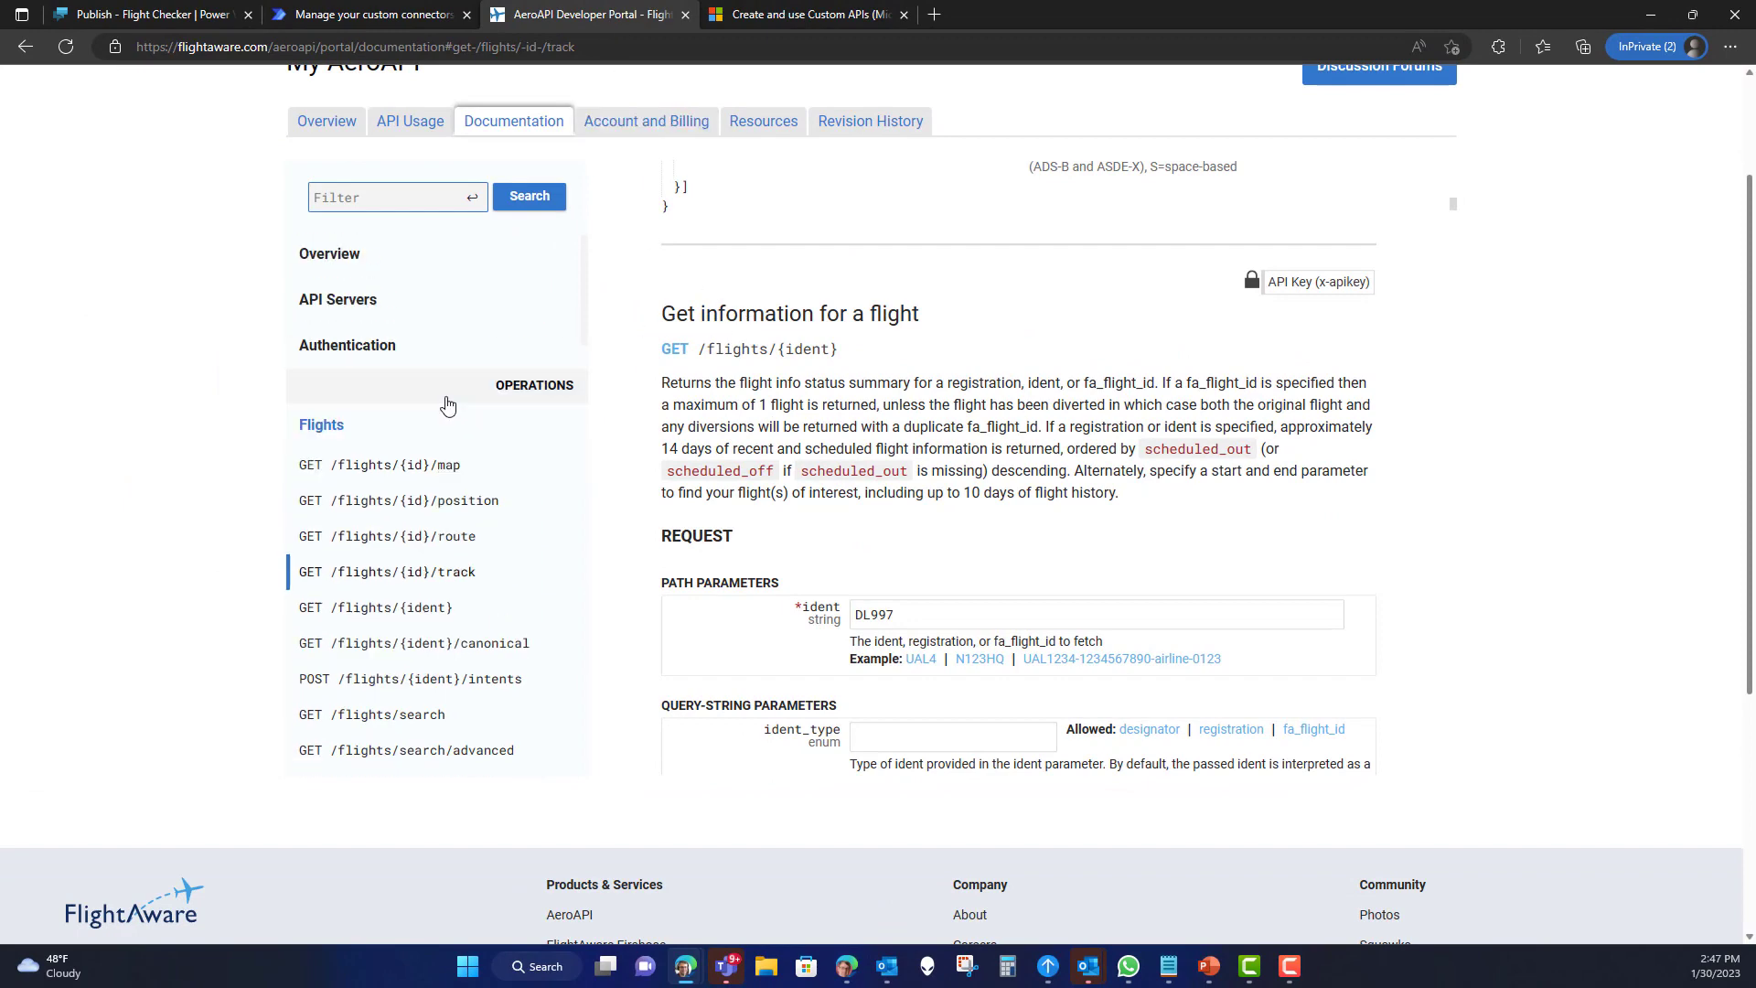
pyautogui.click(344, 307)
pyautogui.scroll(4, 1427, 410)
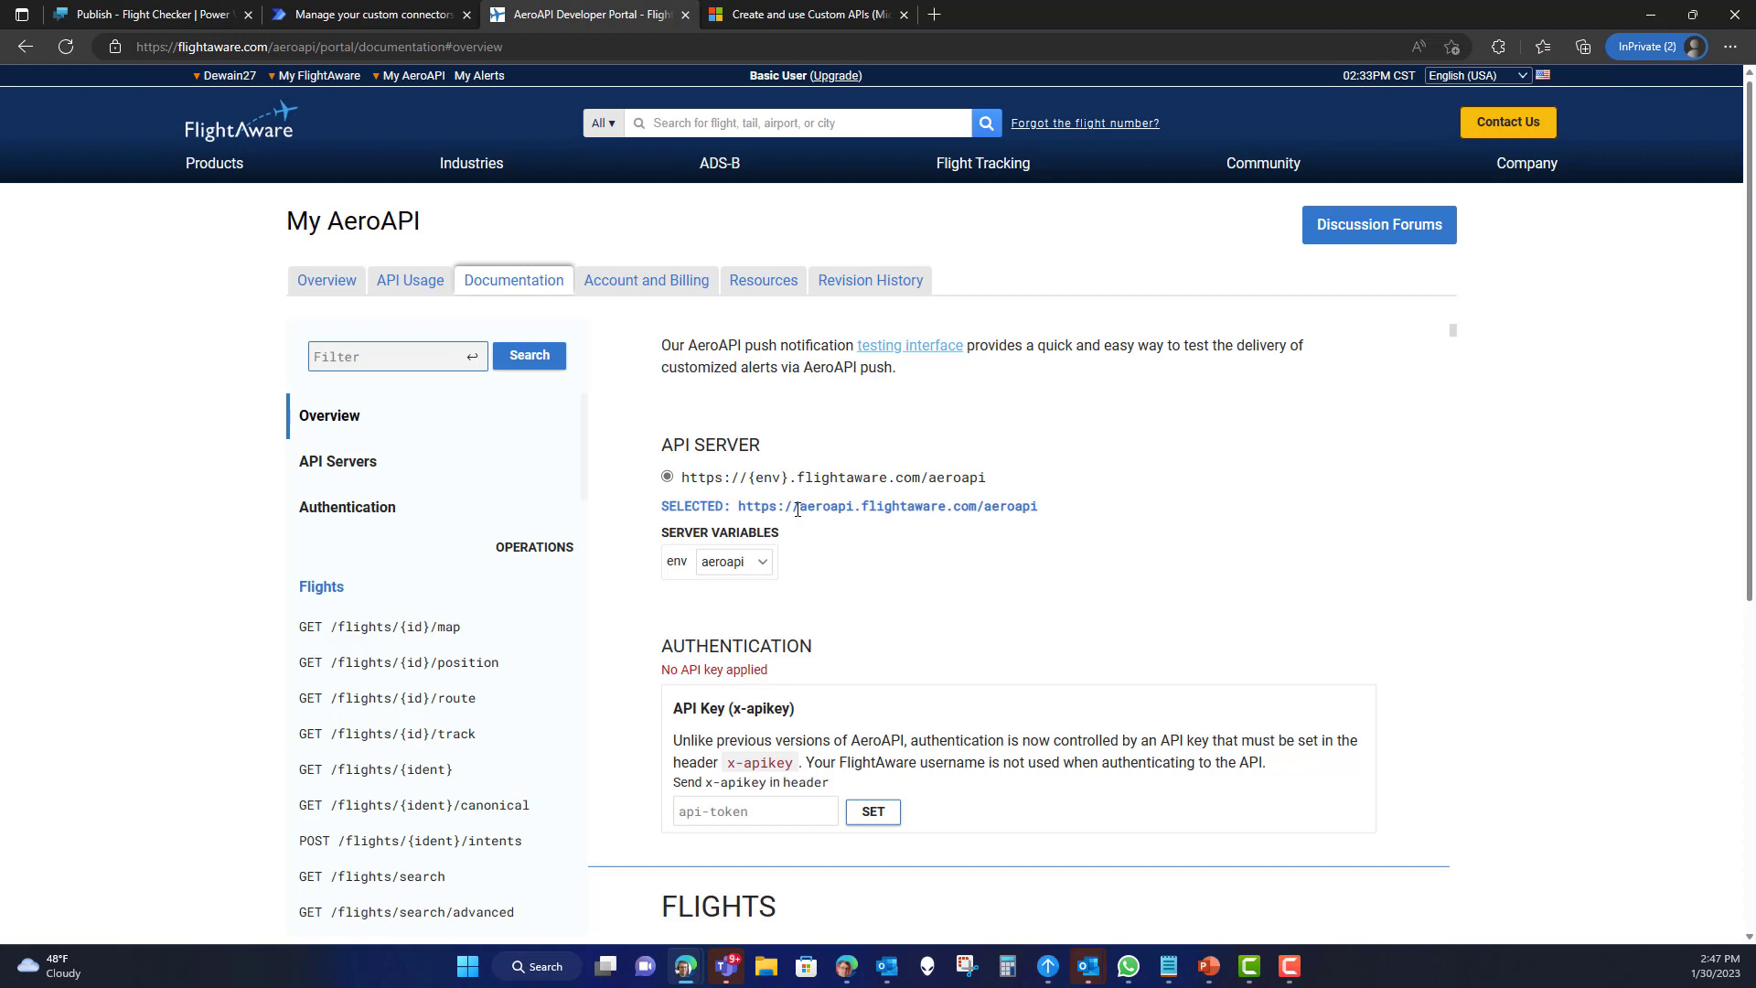
pyautogui.moveTo(797, 509); pyautogui.dragTo(979, 509)
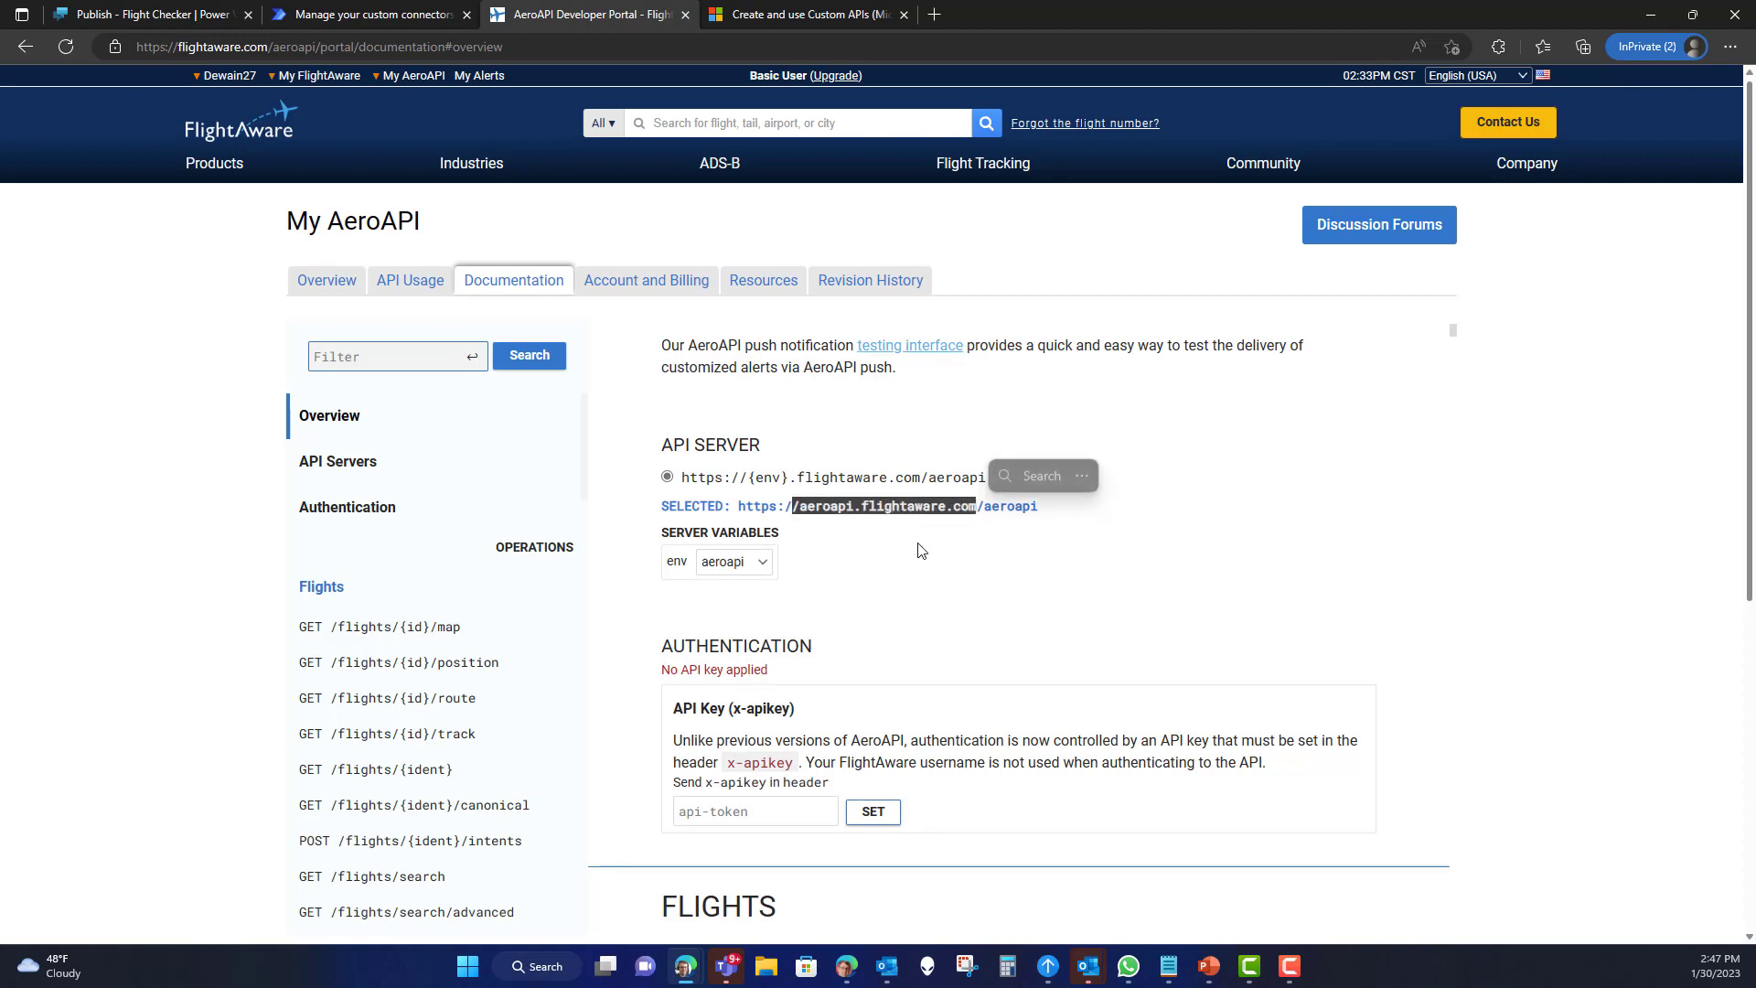
pyautogui.click(979, 578)
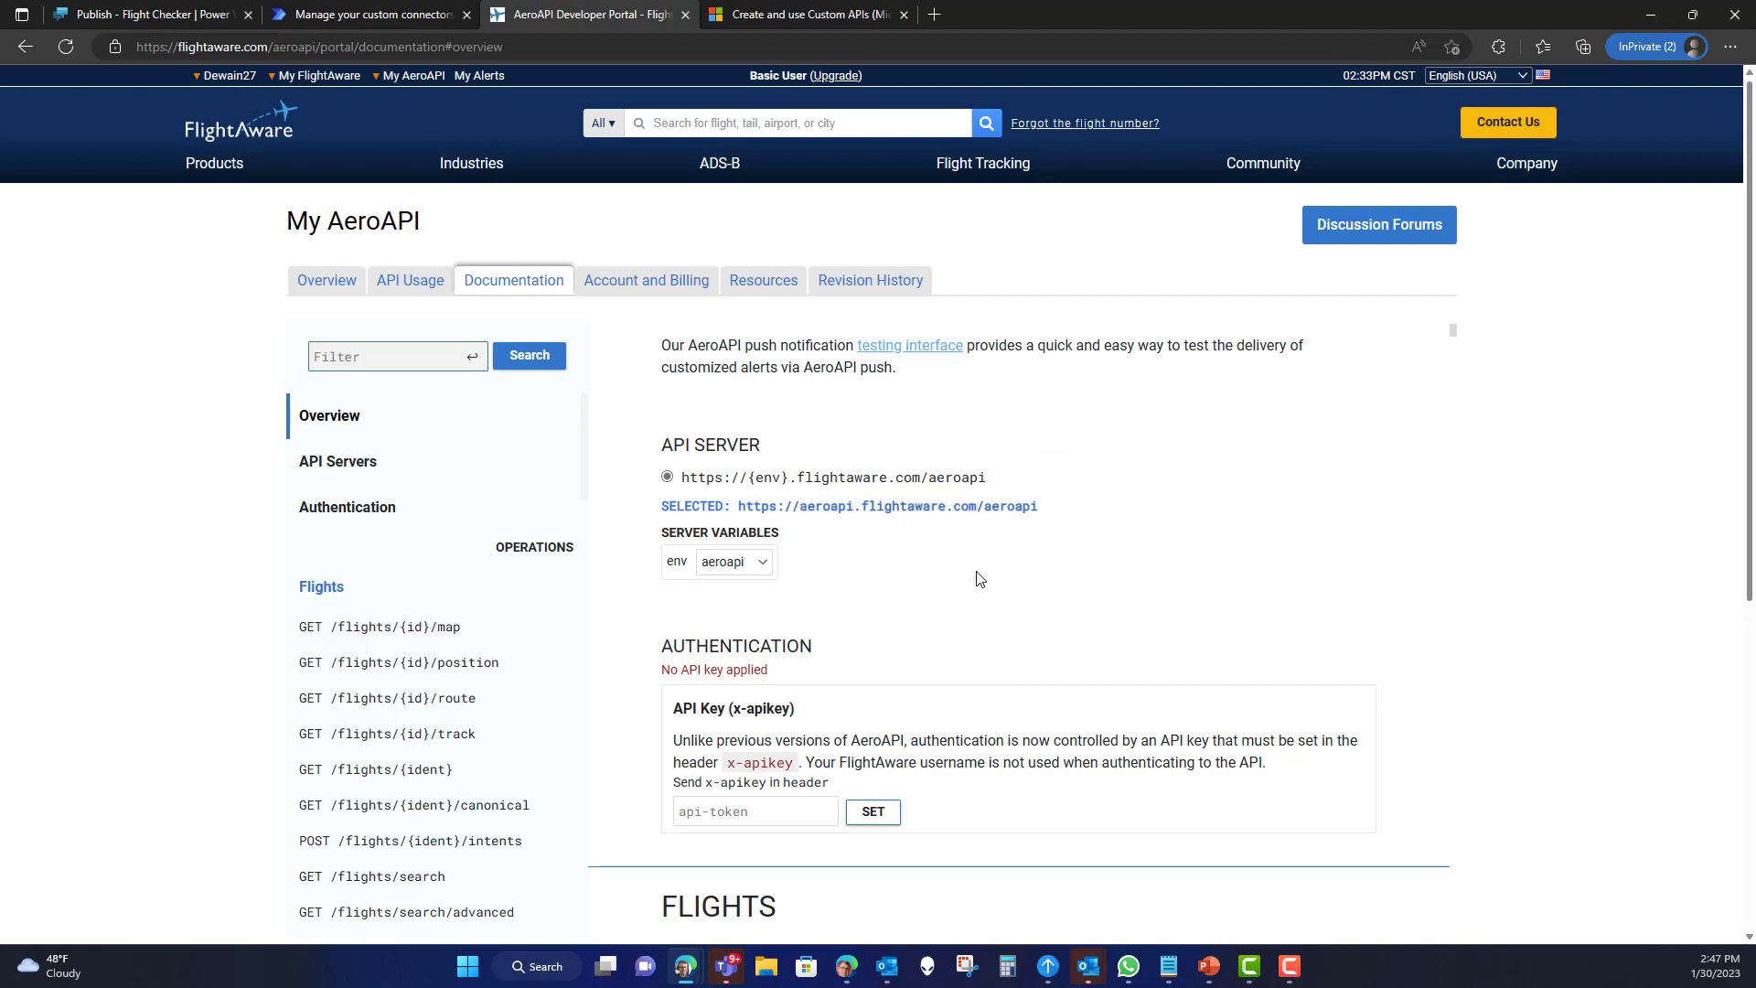
pyautogui.moveTo(801, 505); pyautogui.dragTo(977, 505)
pyautogui.click(966, 565)
# - Compare the connector's Base URL in Power Automate with the /aeroapi path of the server address in the AeroAPI documentation
pyautogui.click(377, 15)
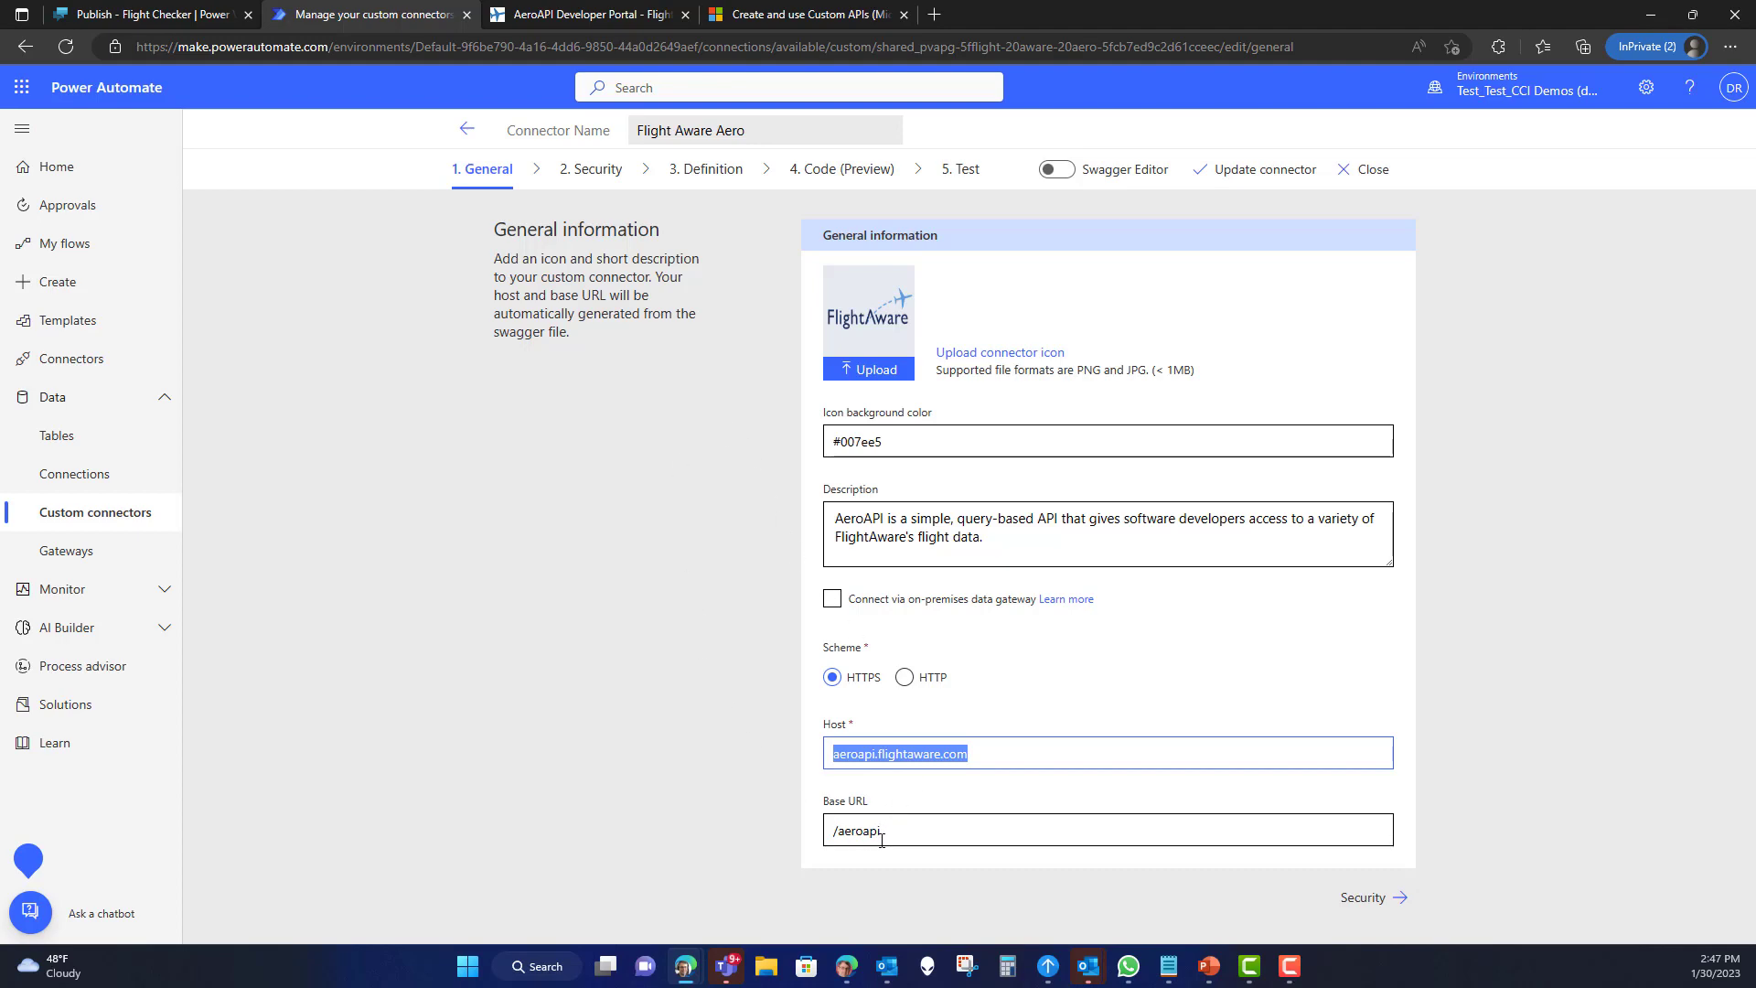
pyautogui.click(568, 18)
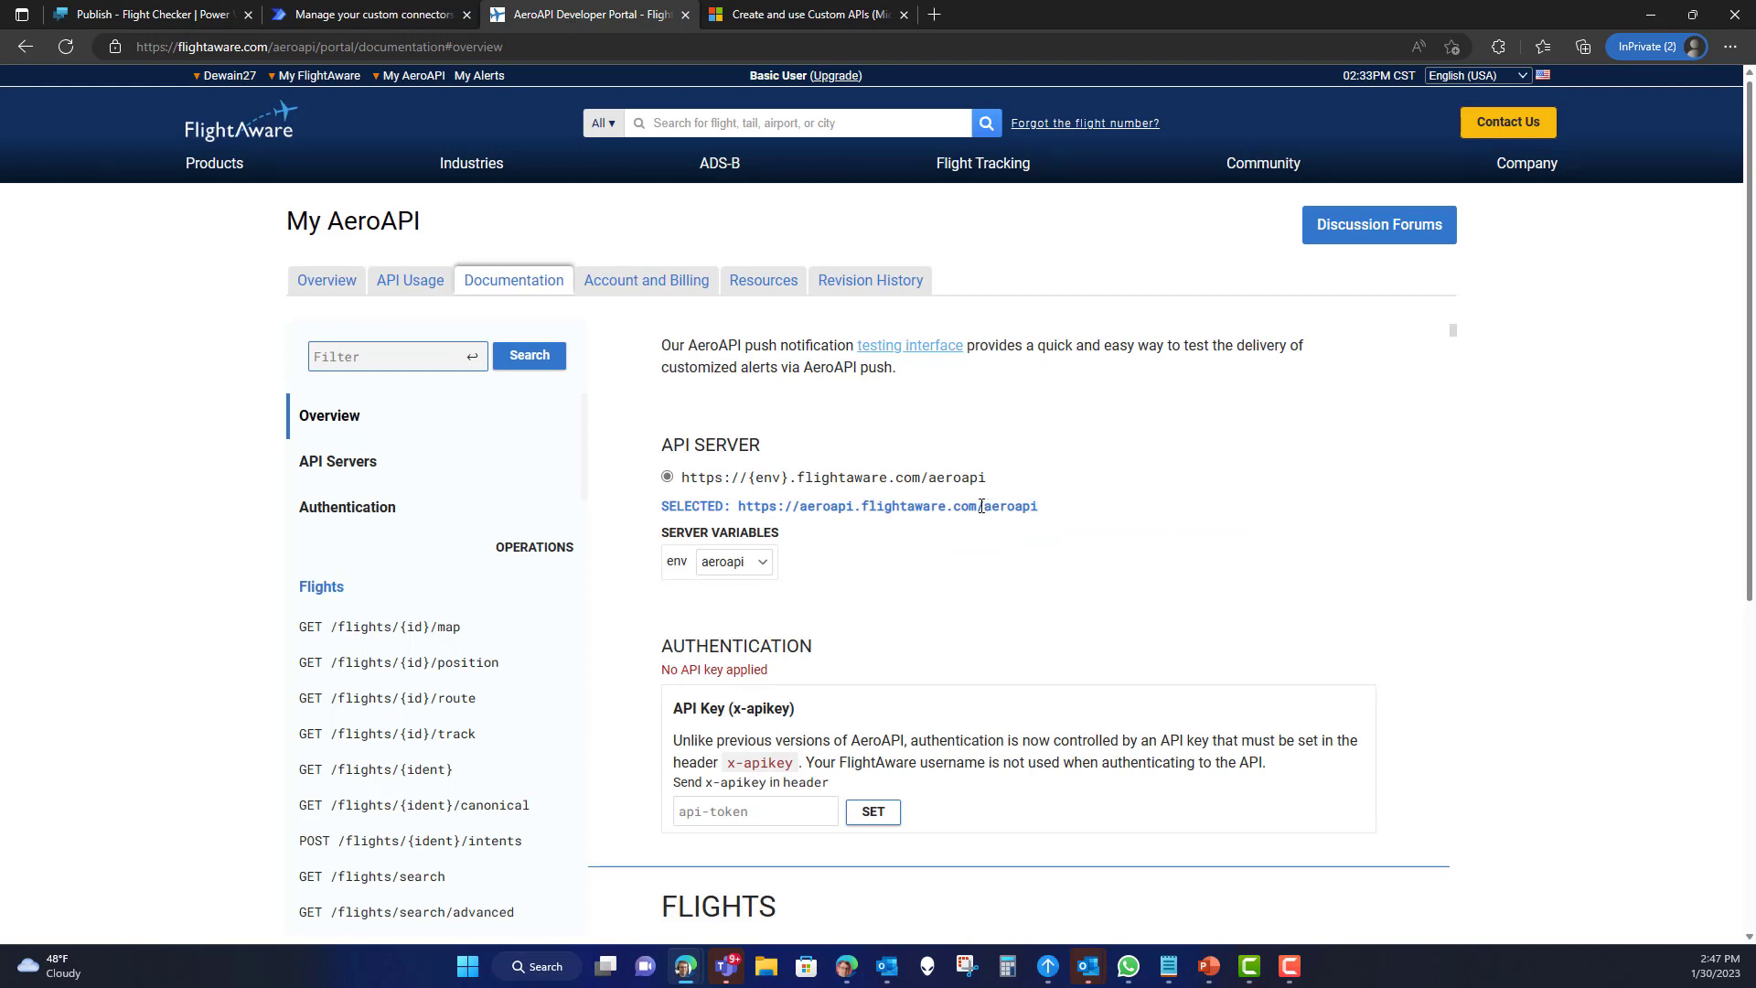
pyautogui.moveTo(981, 506); pyautogui.dragTo(1041, 508)
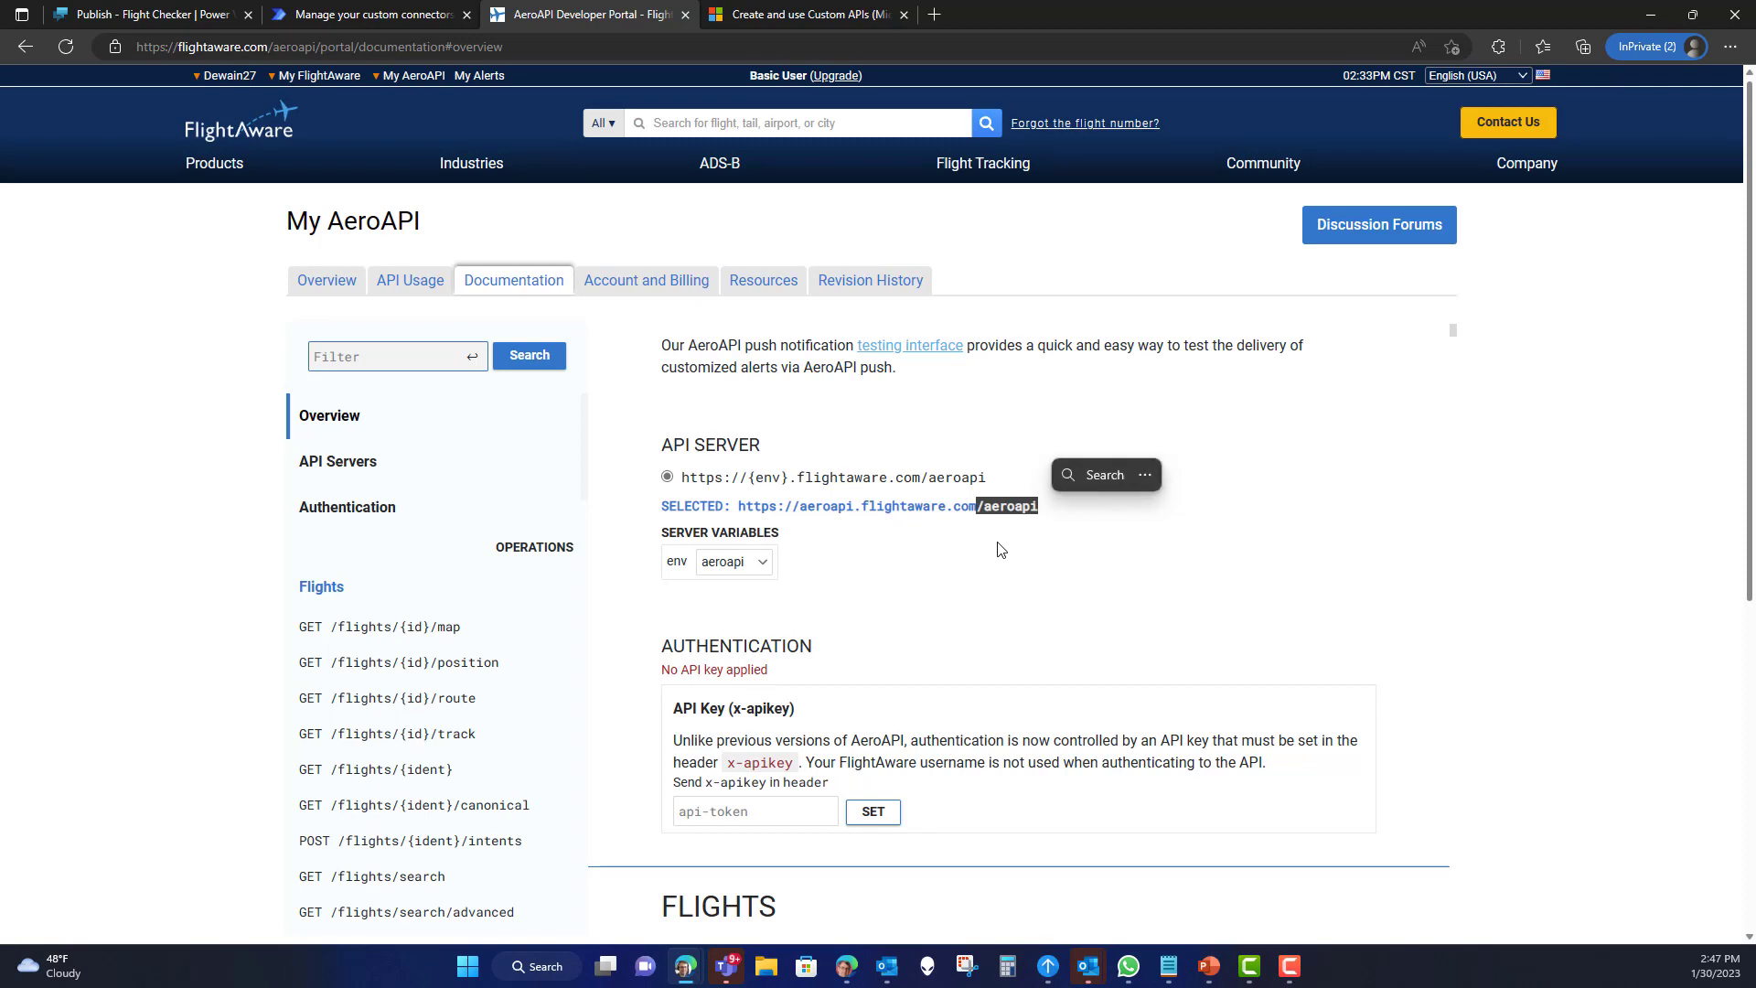
pyautogui.click(355, 19)
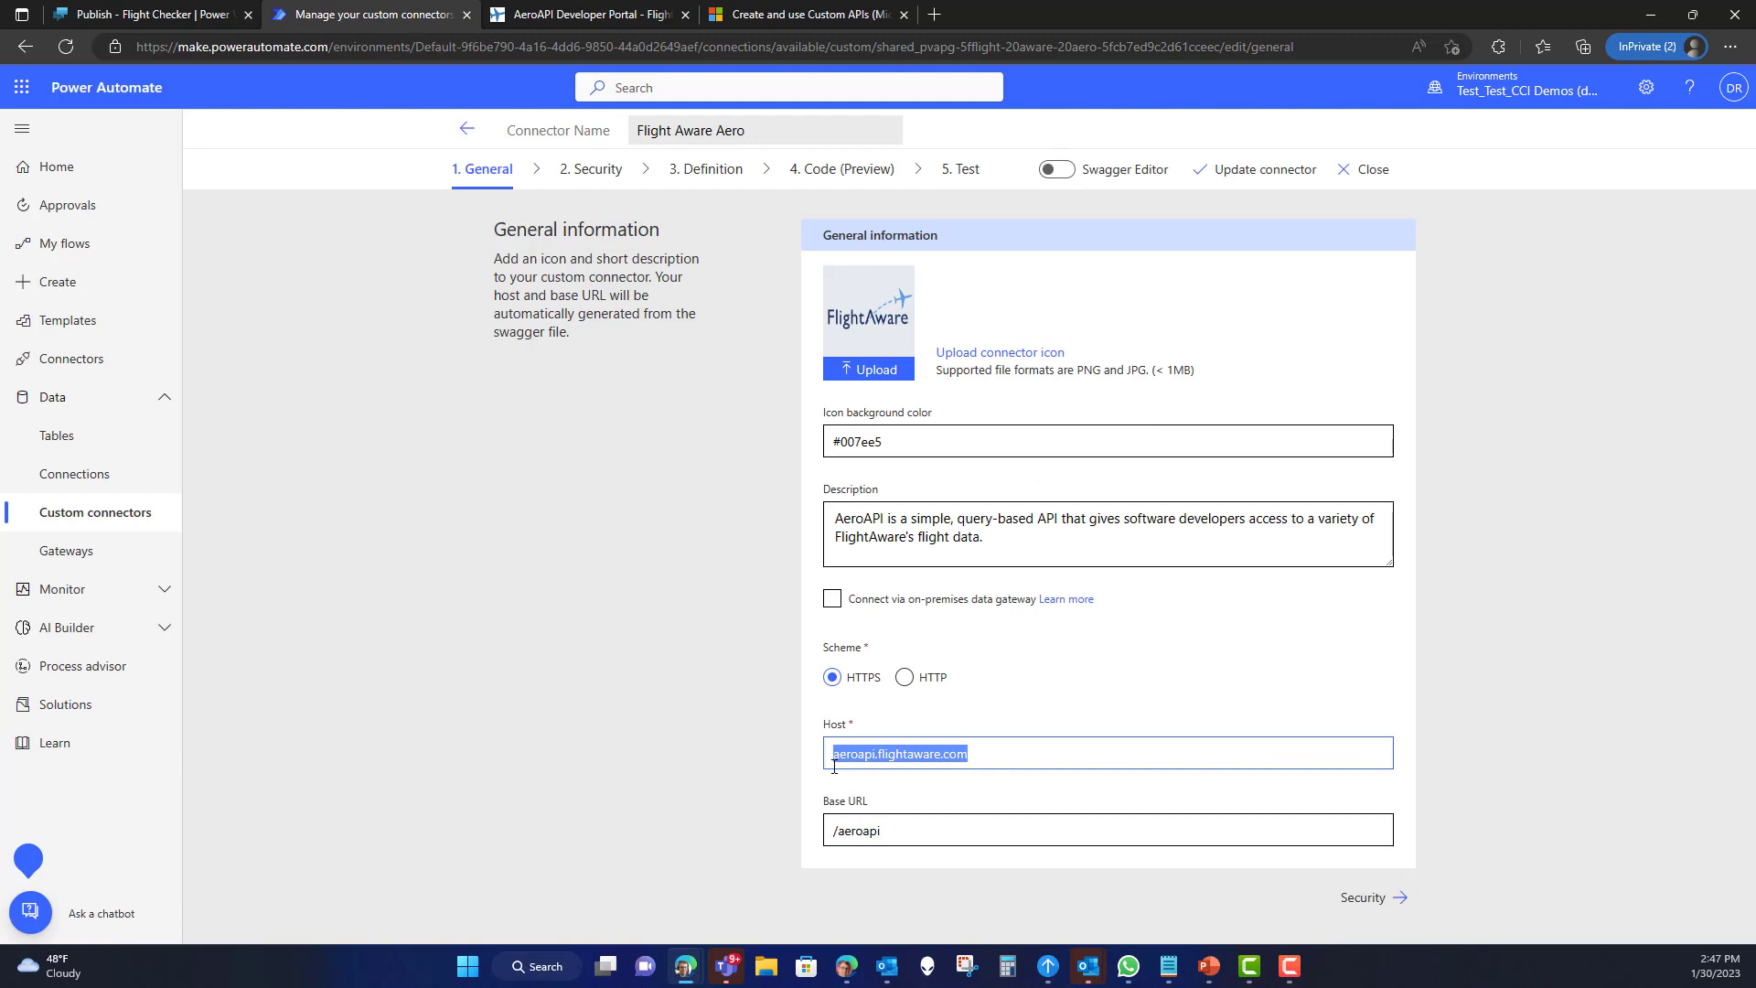
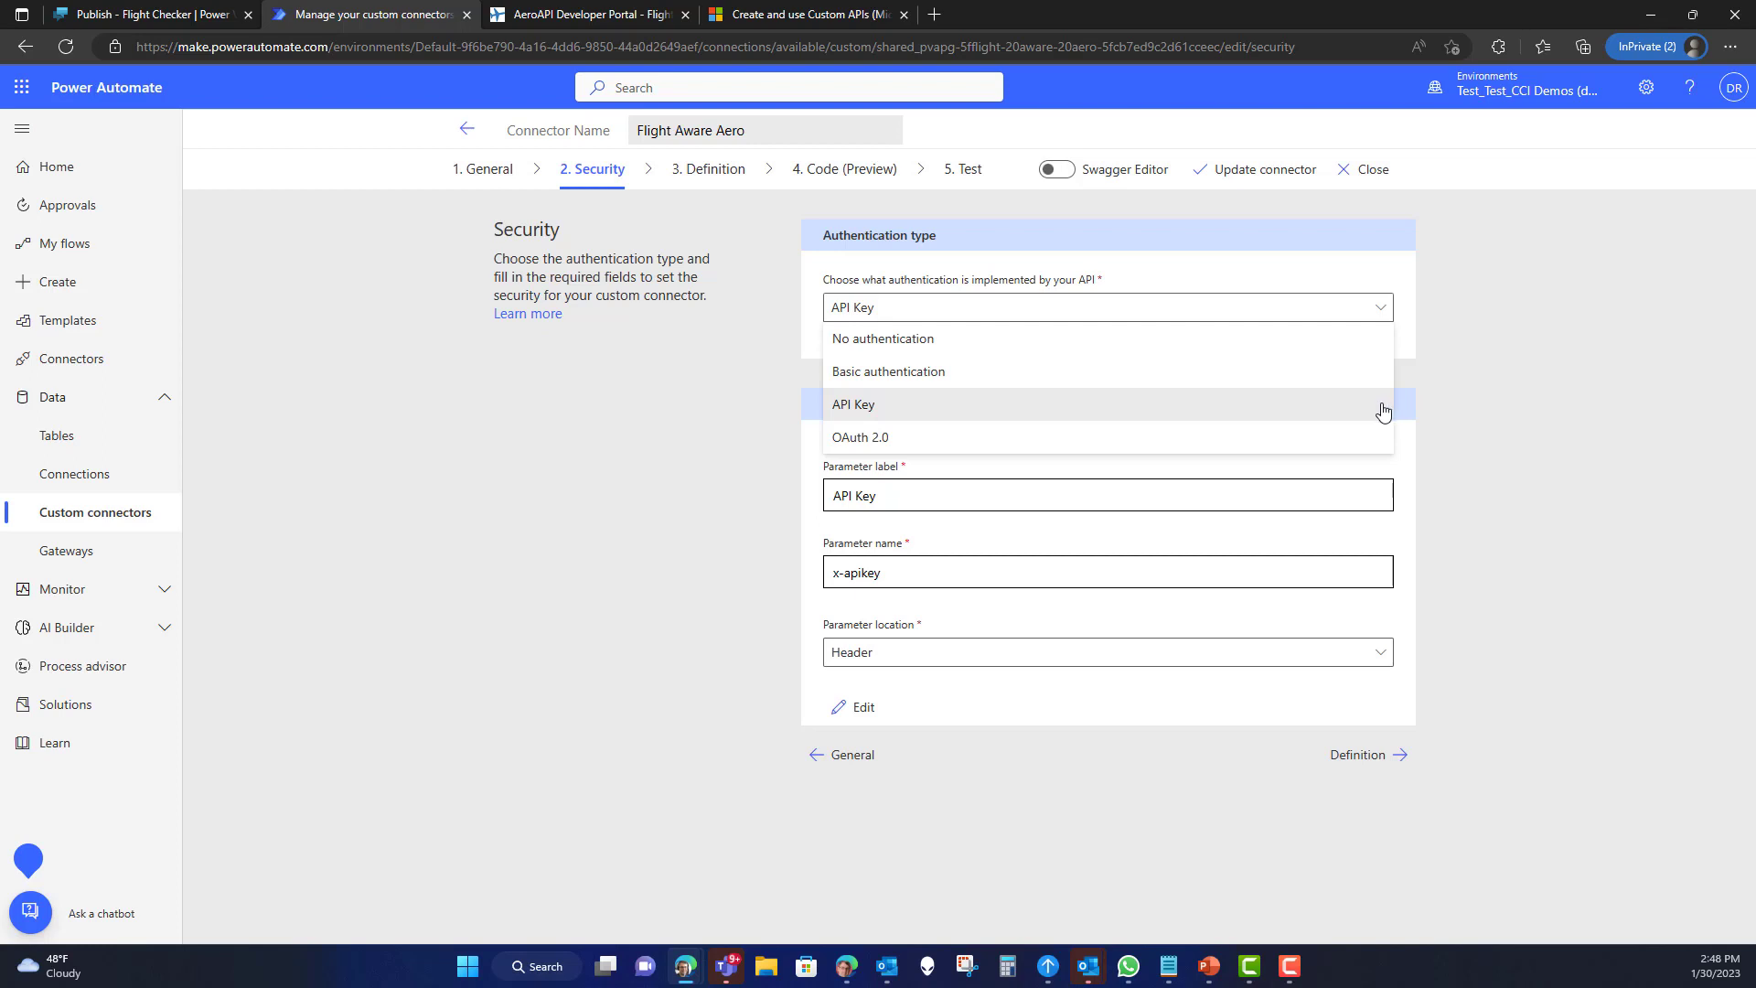
# - Choose API Key as the connector's authentication type and check the x-apikey parameter name and header location in the AeroAPI documentation
pyautogui.click(1383, 407)
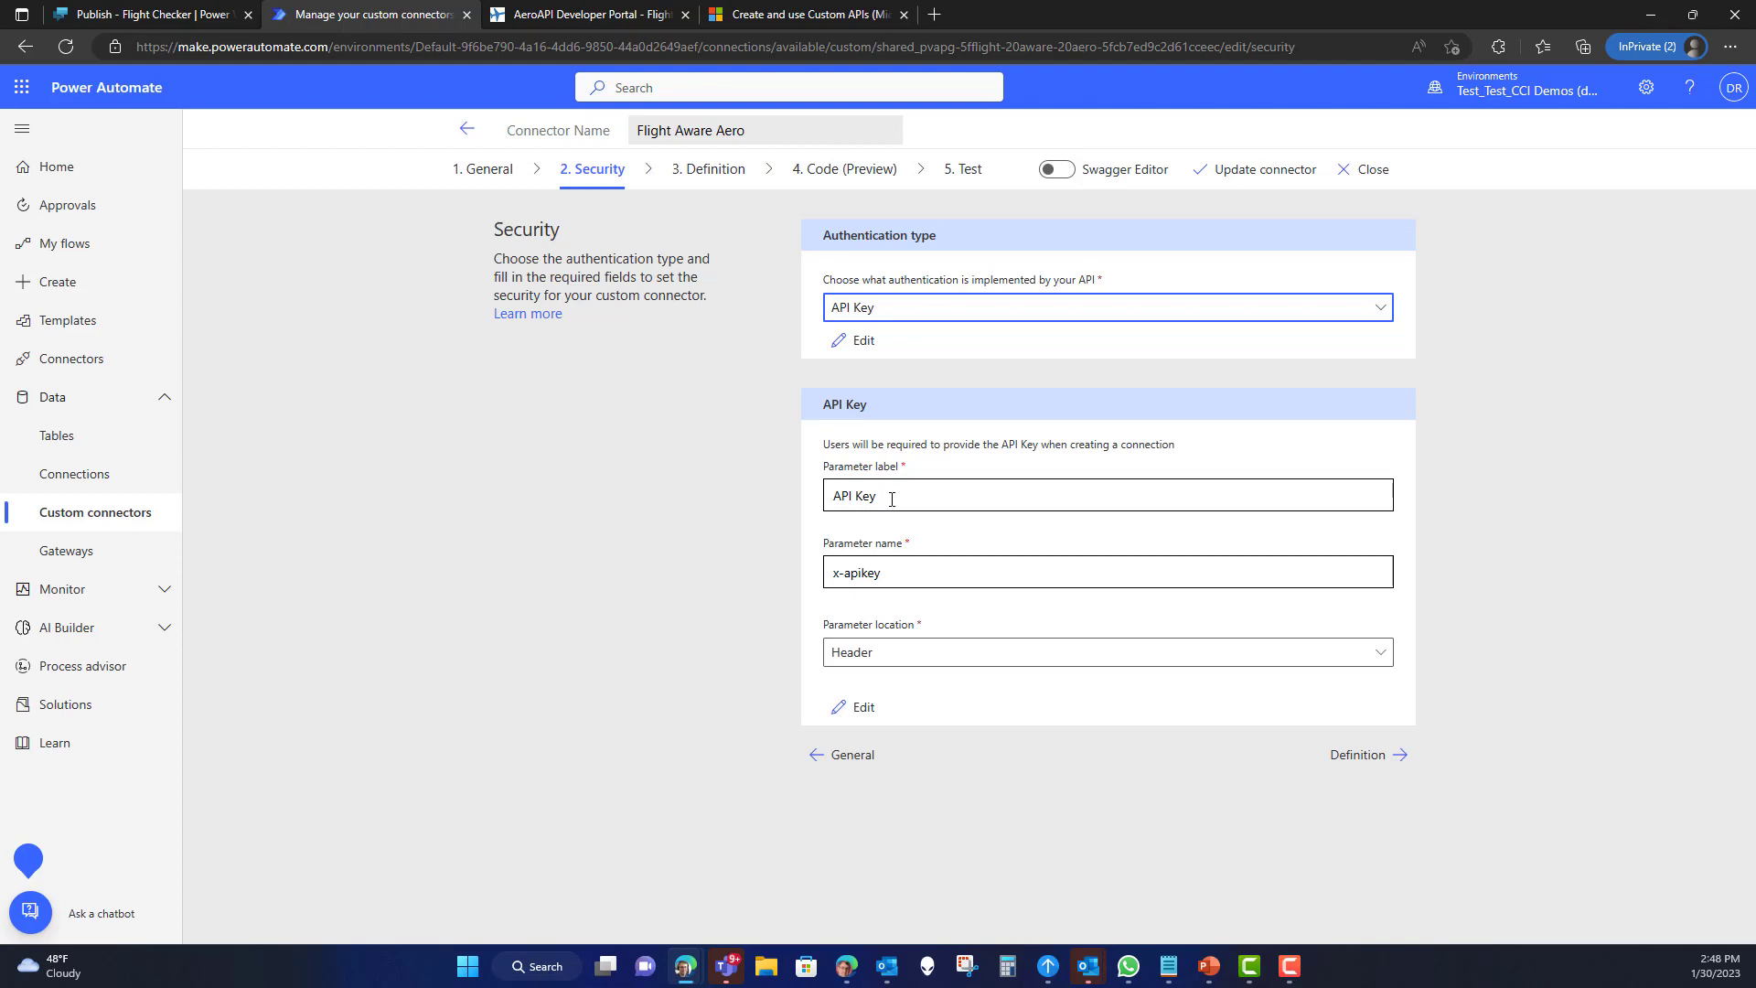
pyautogui.click(594, 16)
pyautogui.scroll(-1, 885, 649)
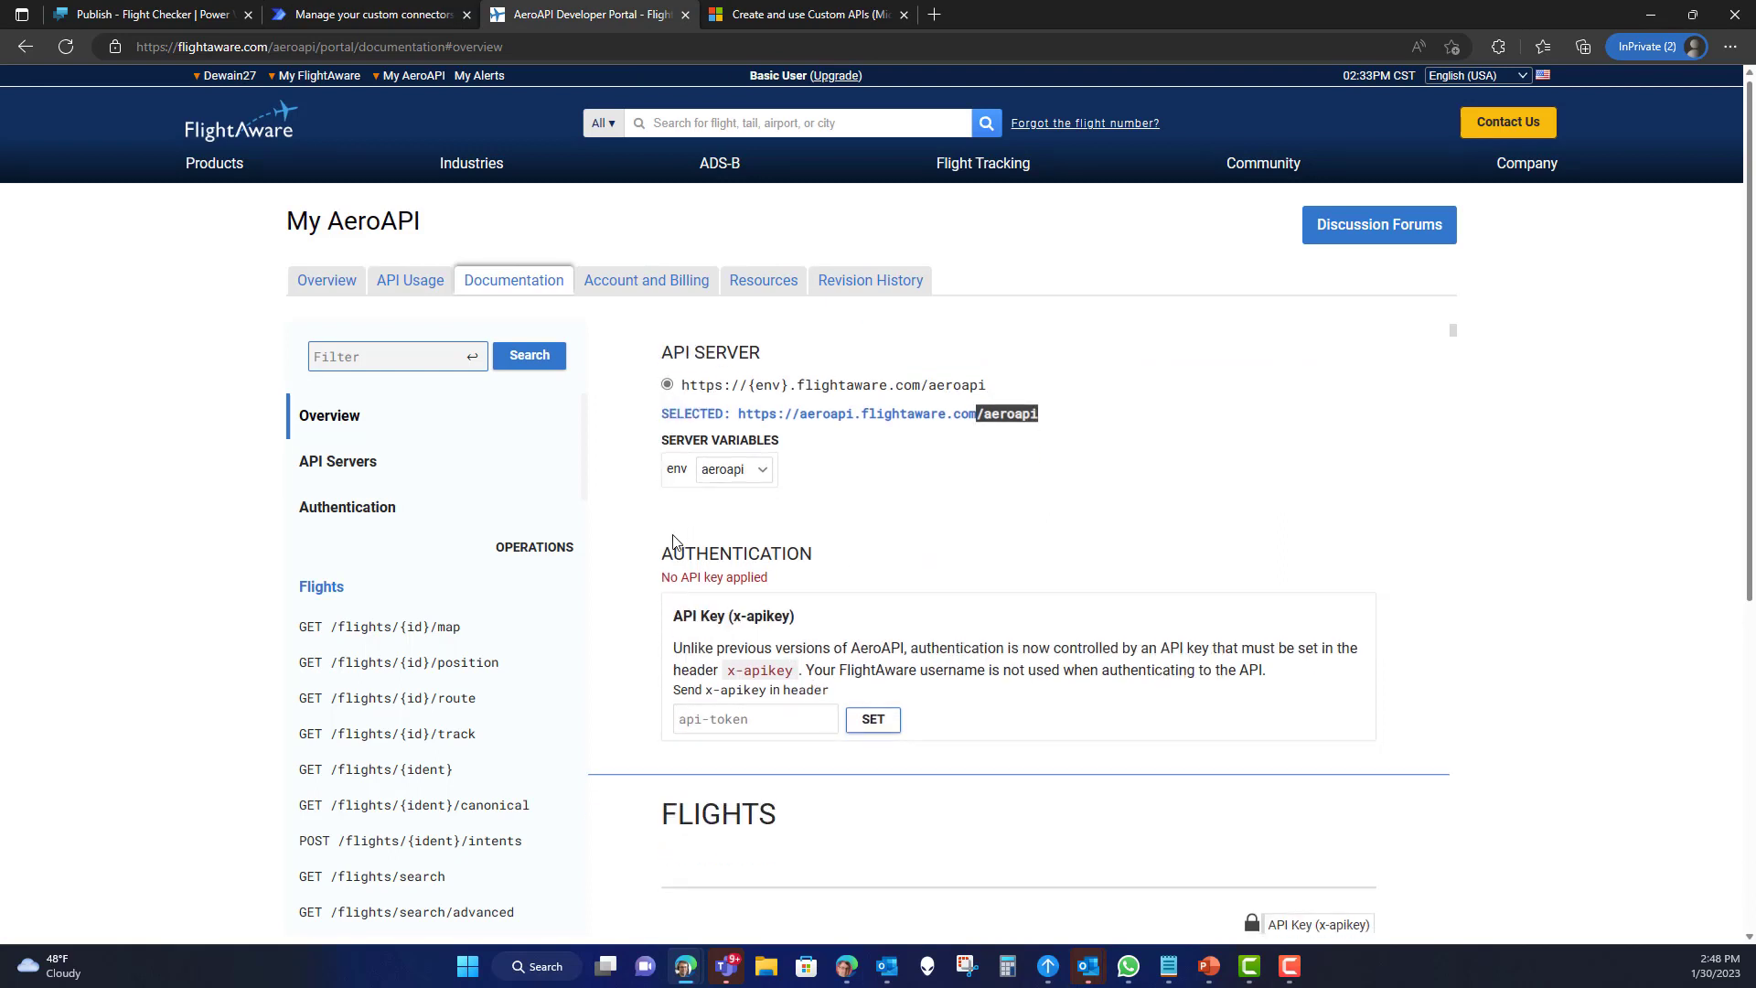
pyautogui.click(788, 672)
pyautogui.moveTo(789, 672); pyautogui.dragTo(727, 672)
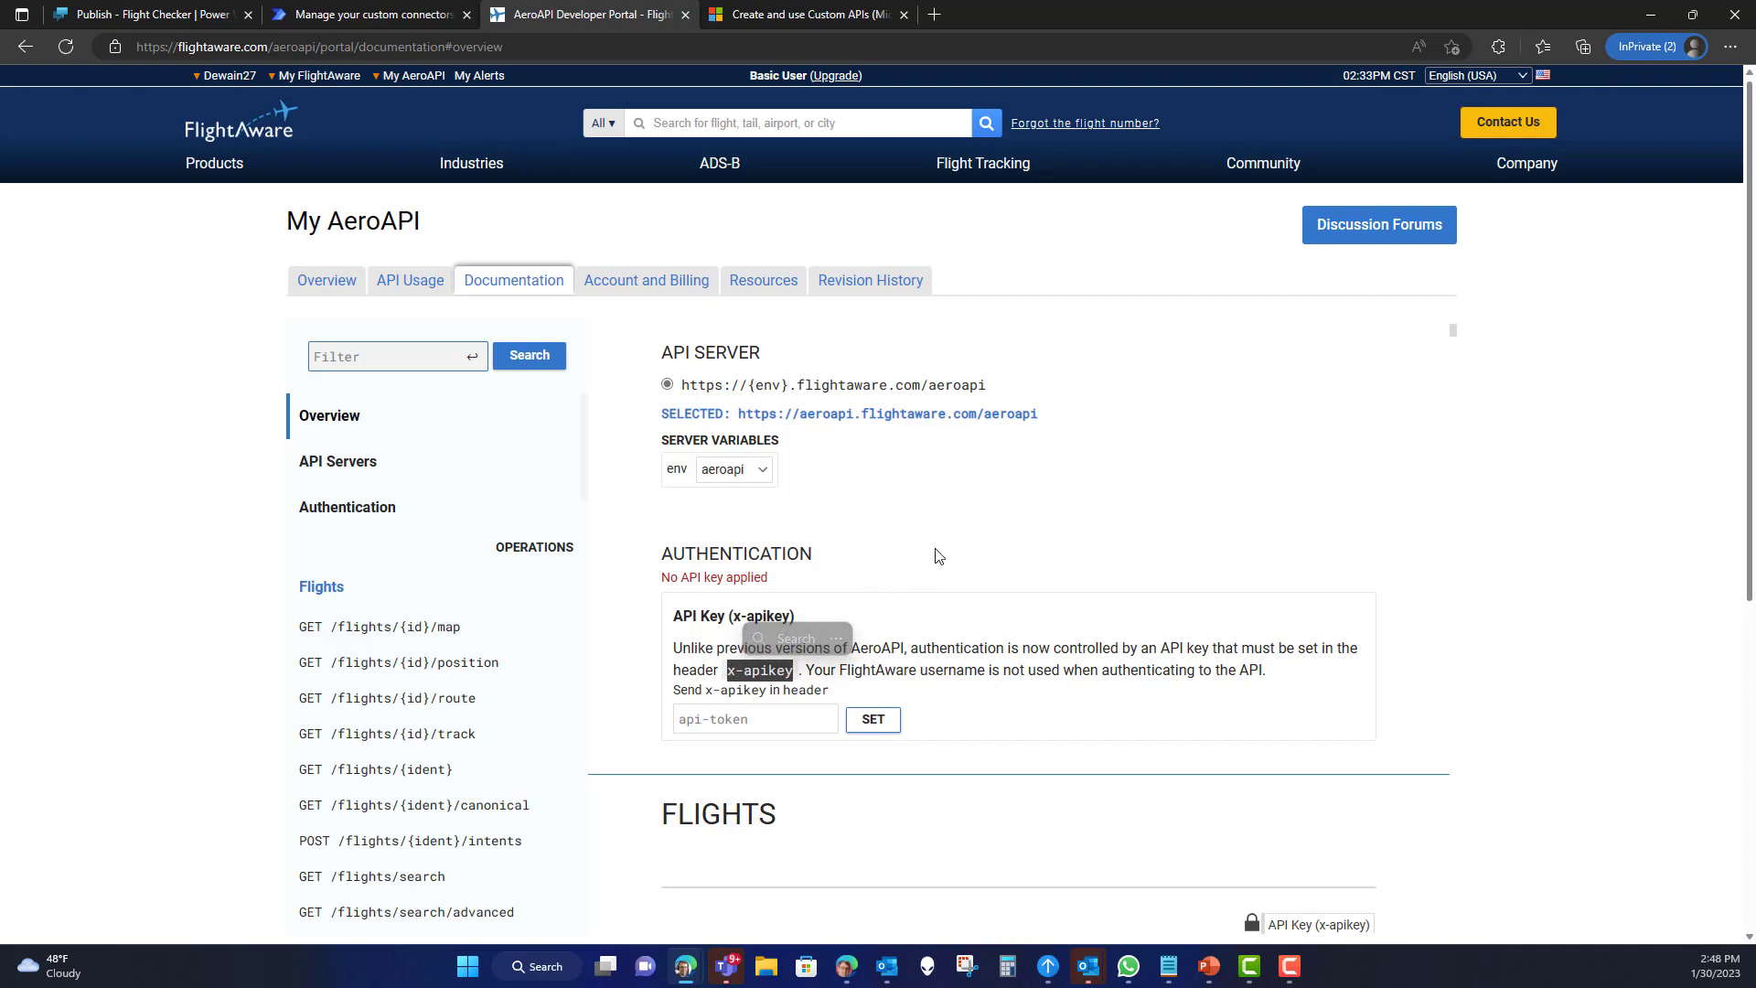
pyautogui.click(977, 558)
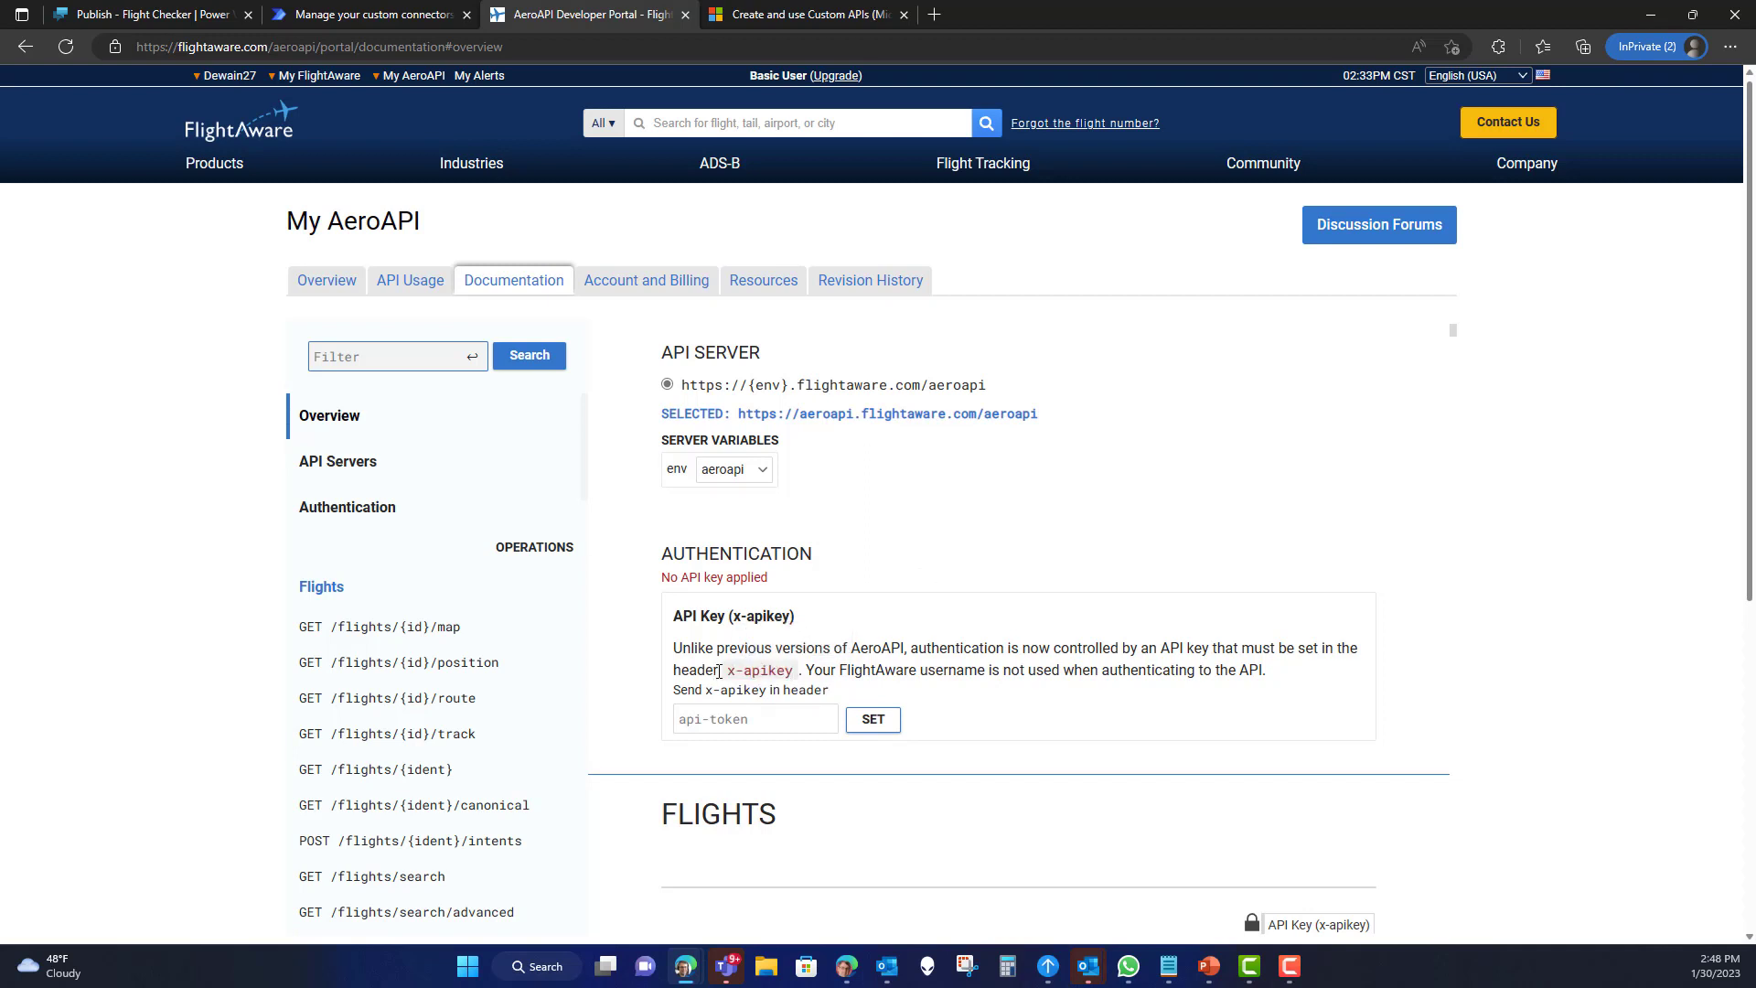
pyautogui.moveTo(719, 671); pyautogui.dragTo(667, 676)
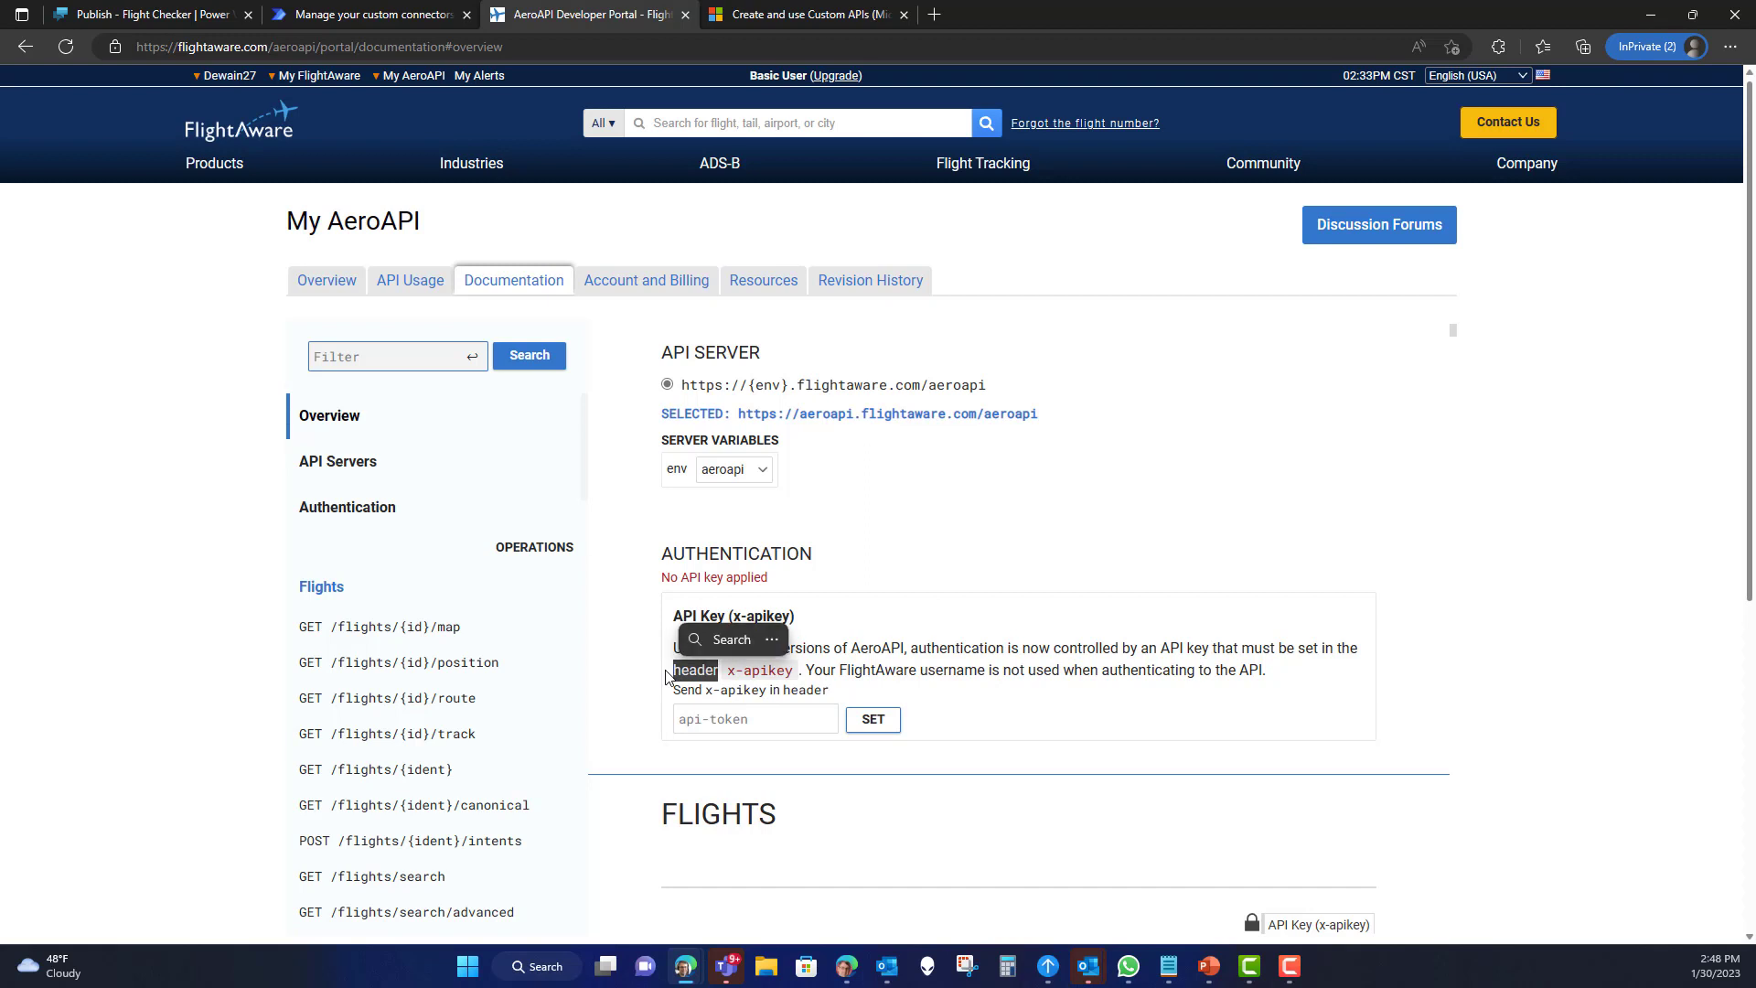
# - Check the connector's x-apikey parameter name in Power Automate against the documentation and proceed to the connector's Definition
pyautogui.click(1169, 746)
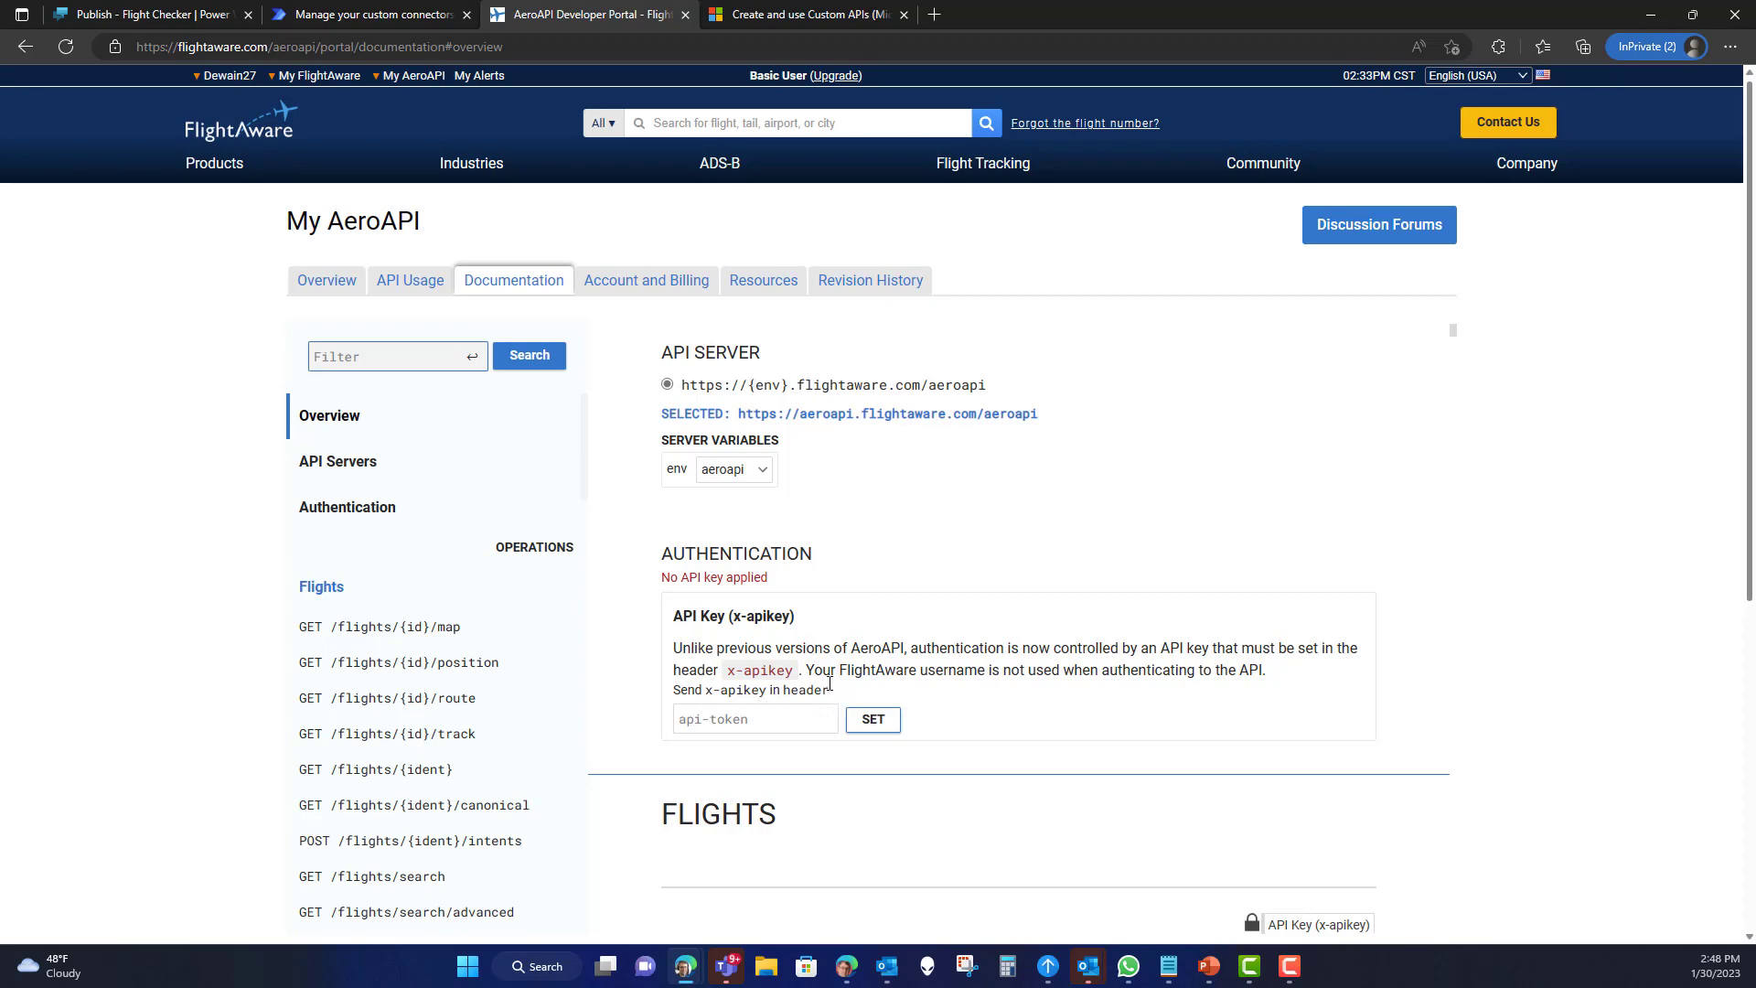
pyautogui.click(387, 14)
pyautogui.moveTo(891, 571); pyautogui.dragTo(825, 572)
pyautogui.click(795, 581)
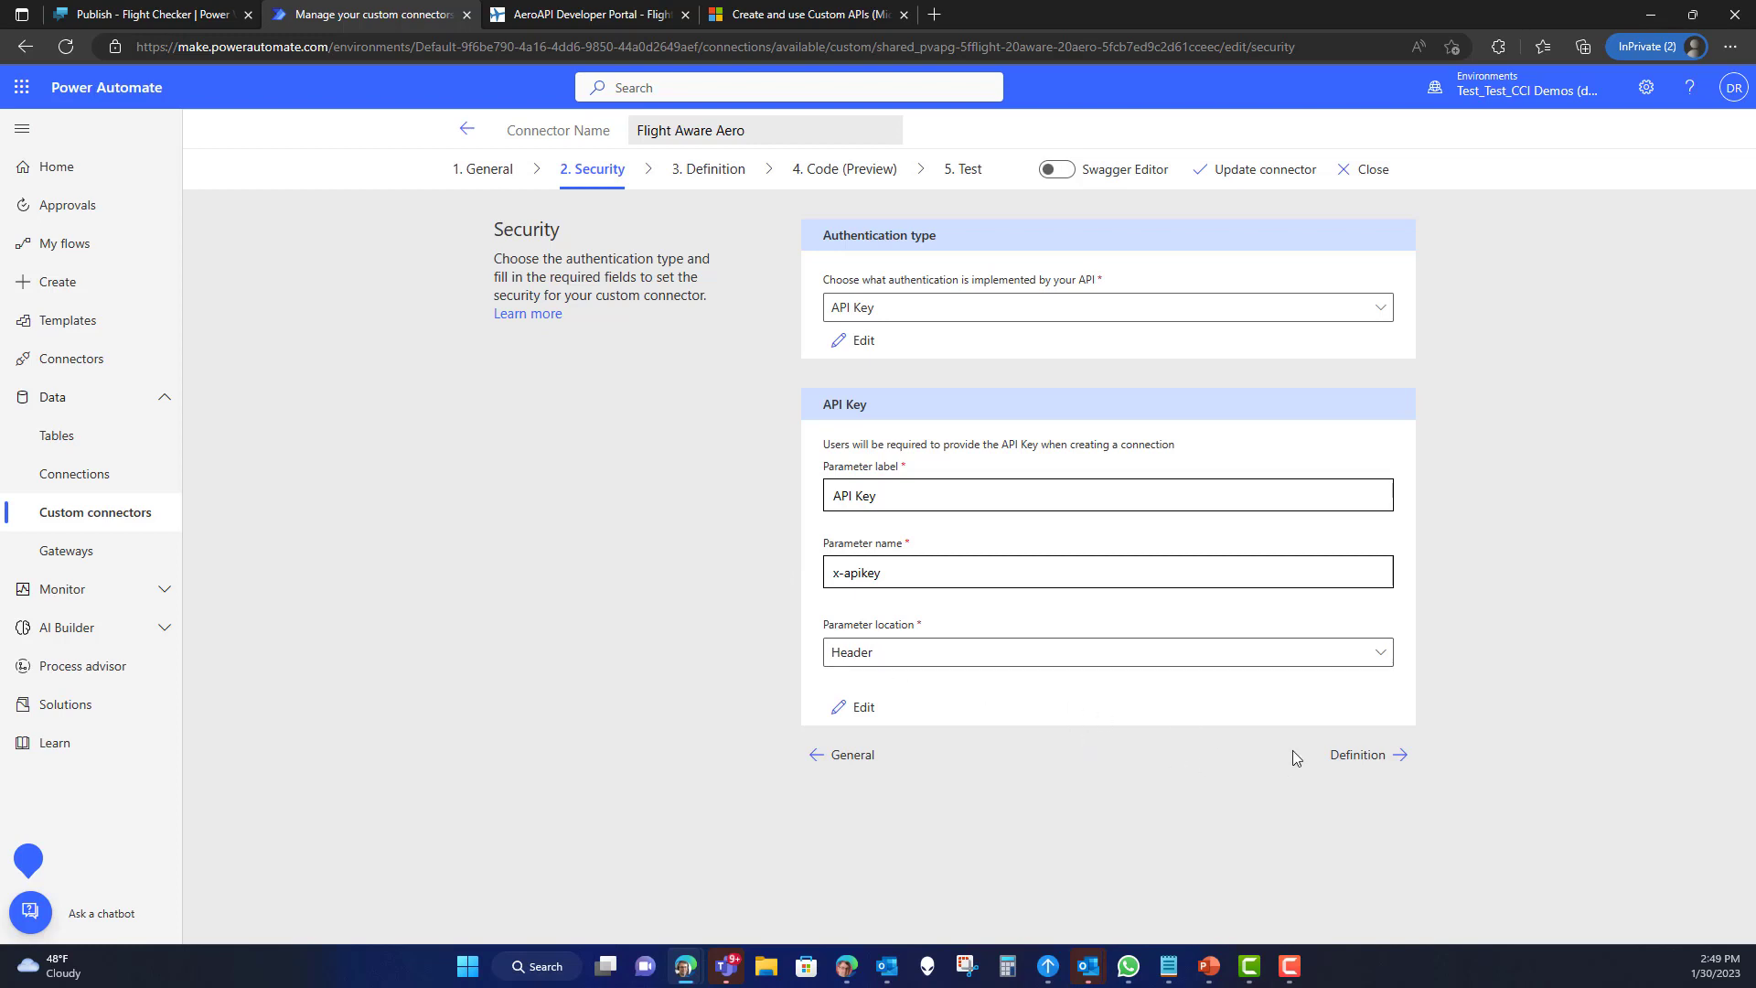
pyautogui.click(1354, 756)
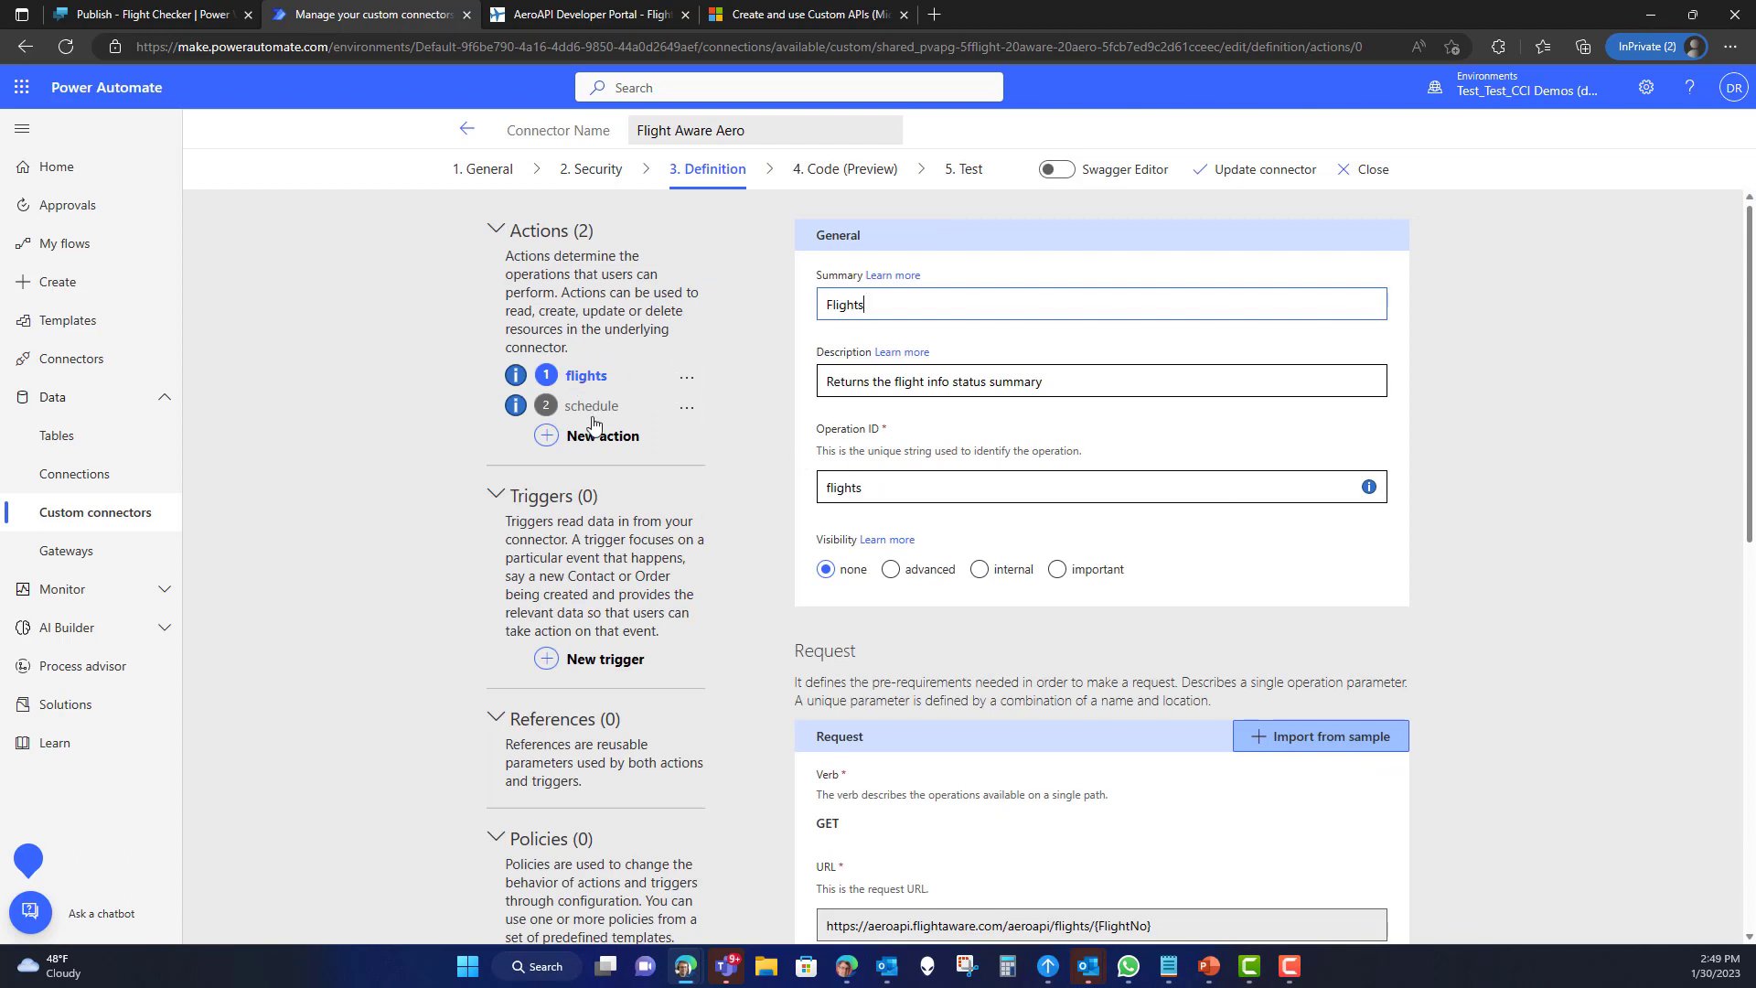
# - Look up the GET /flights/{ident} operation in the AeroAPI documentation and highlight "flights" in its path
pyautogui.click(567, 15)
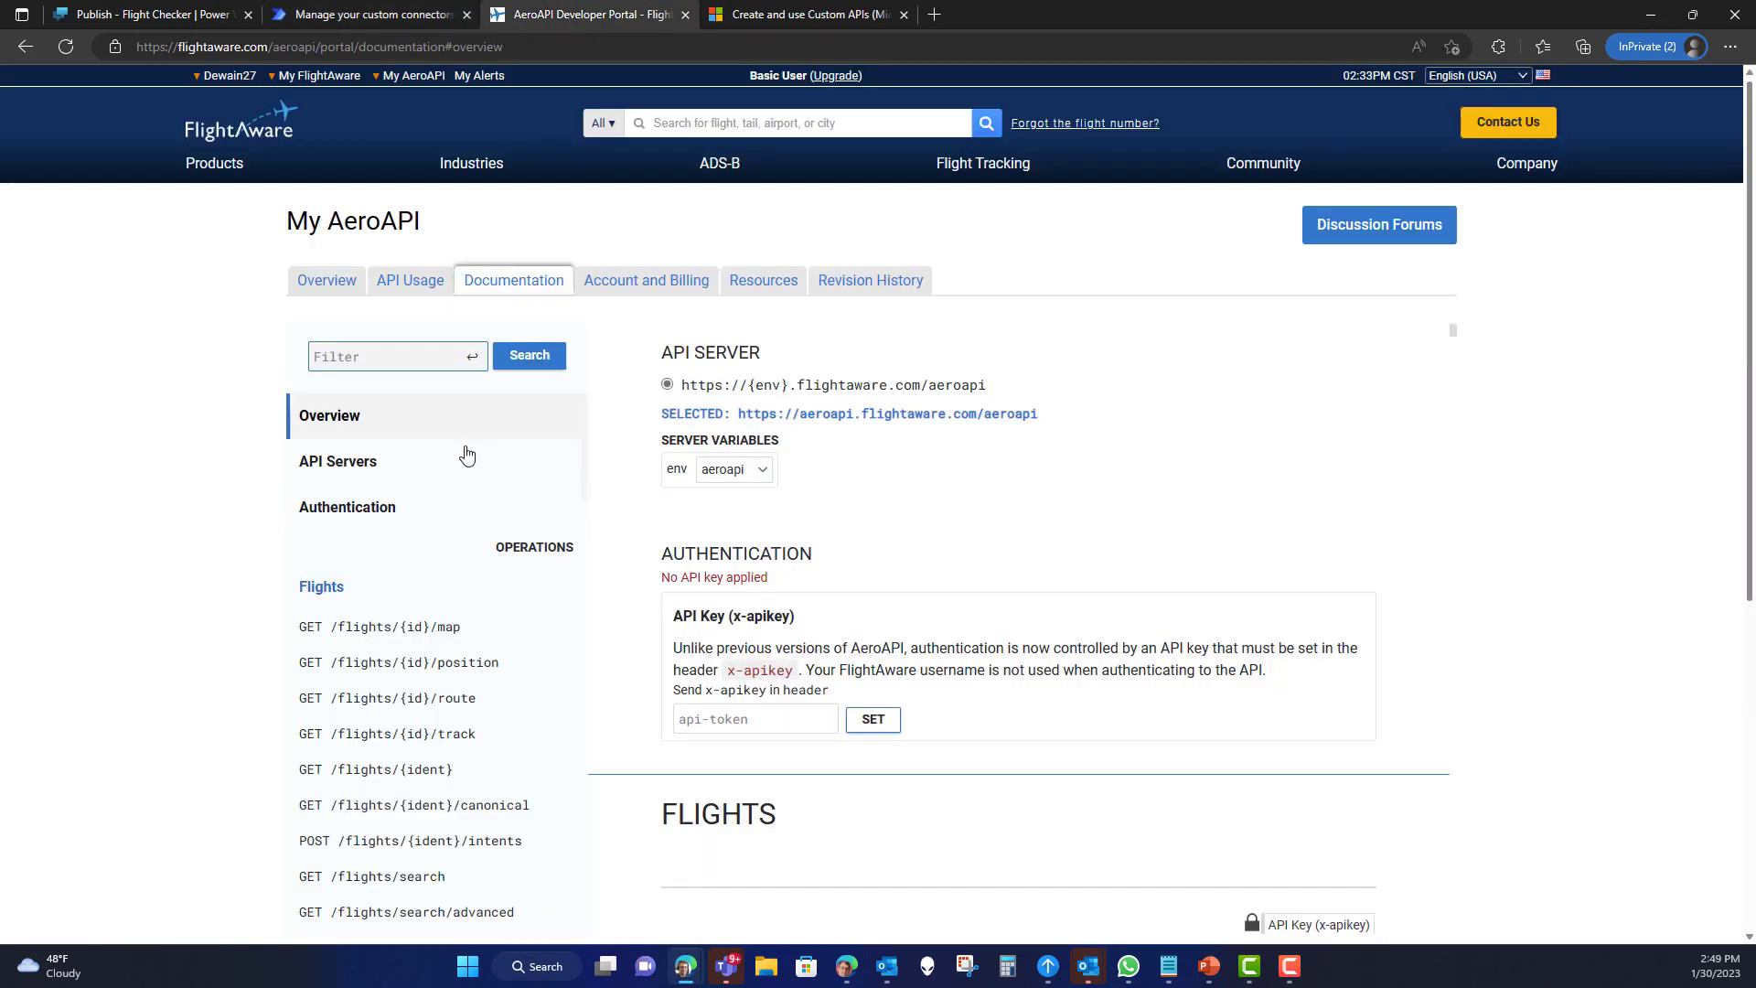
pyautogui.scroll(-2, 270, 563)
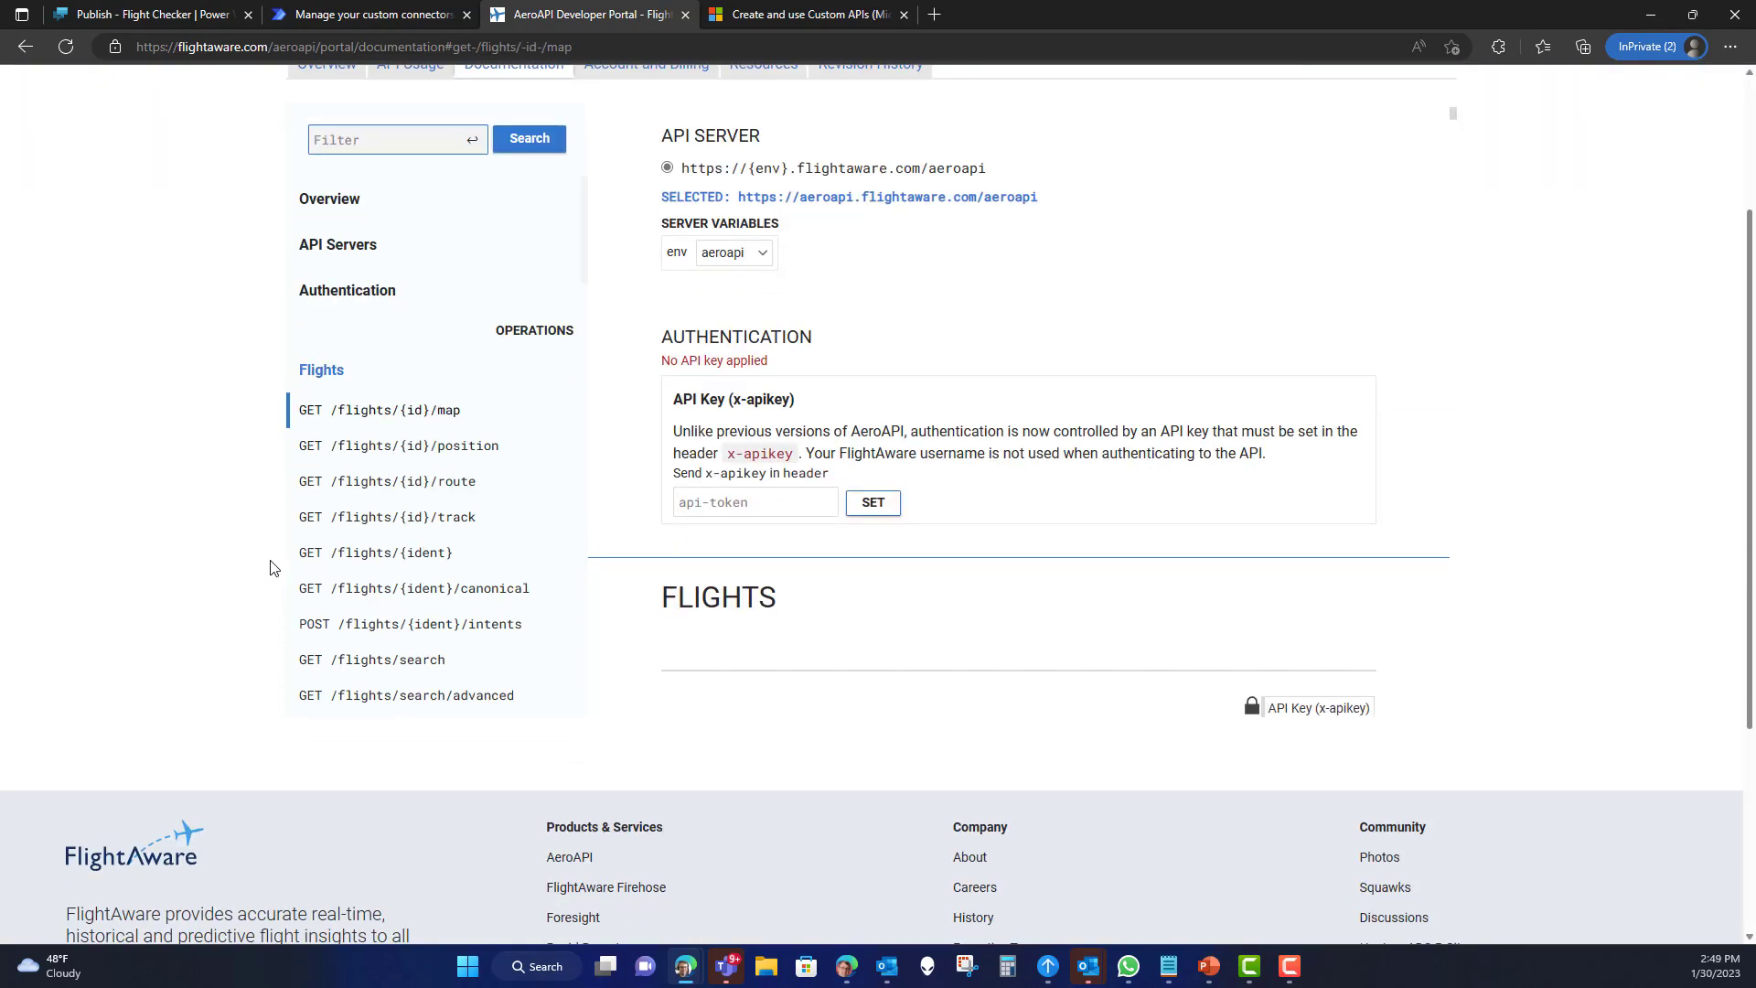
pyautogui.click(345, 558)
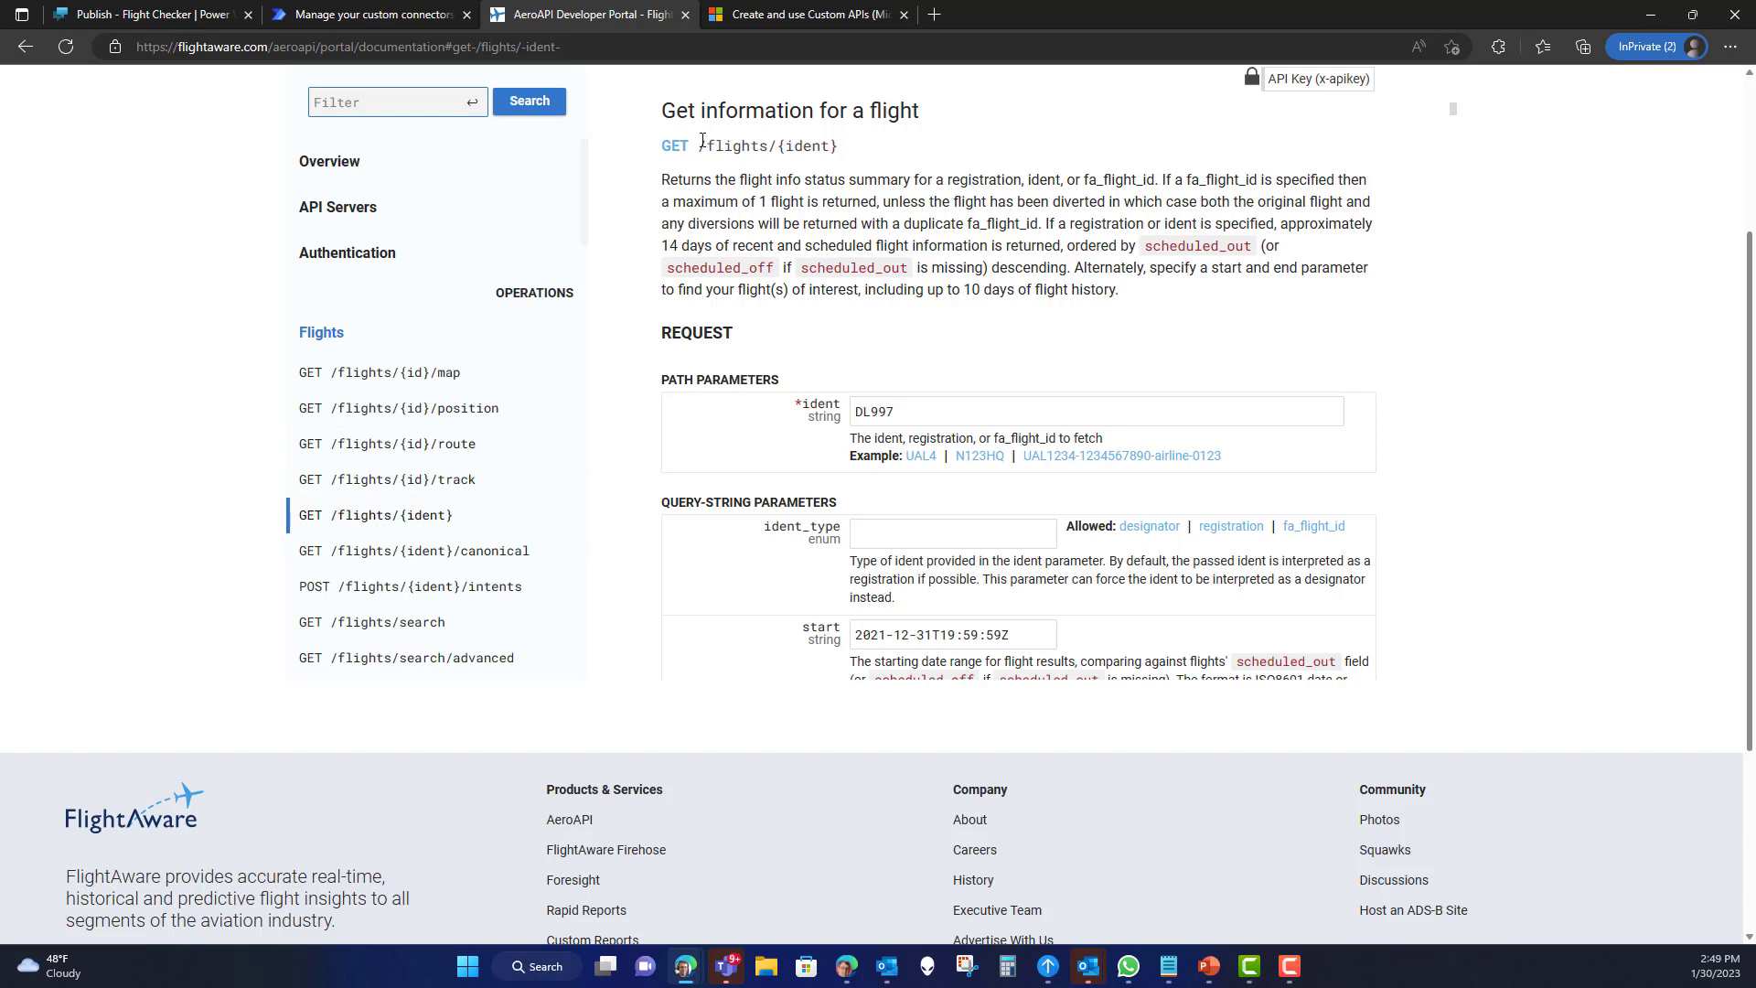
pyautogui.moveTo(710, 145); pyautogui.dragTo(769, 146)
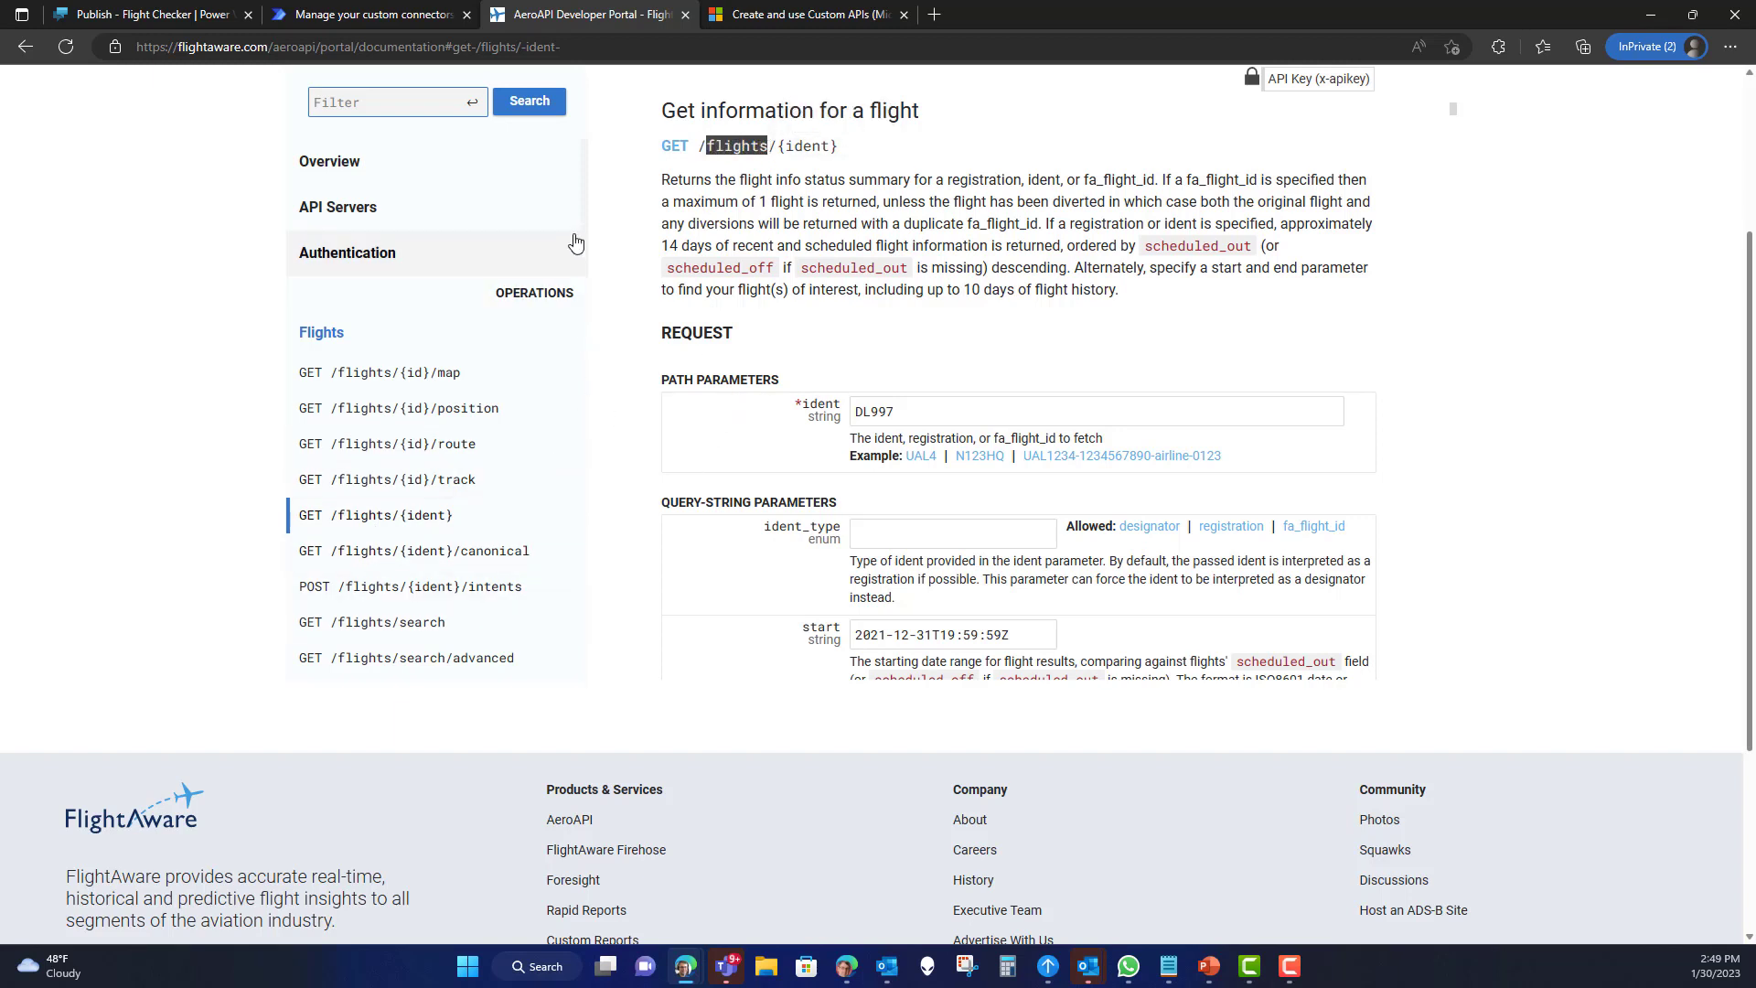
# - Look up the GET /schedules/{date_start}/{date_end} operation, highlight "schedules" in its path, and return to GET /flights/{ident}
pyautogui.moveTo(585, 229); pyautogui.dragTo(592, 686)
pyautogui.click(348, 665)
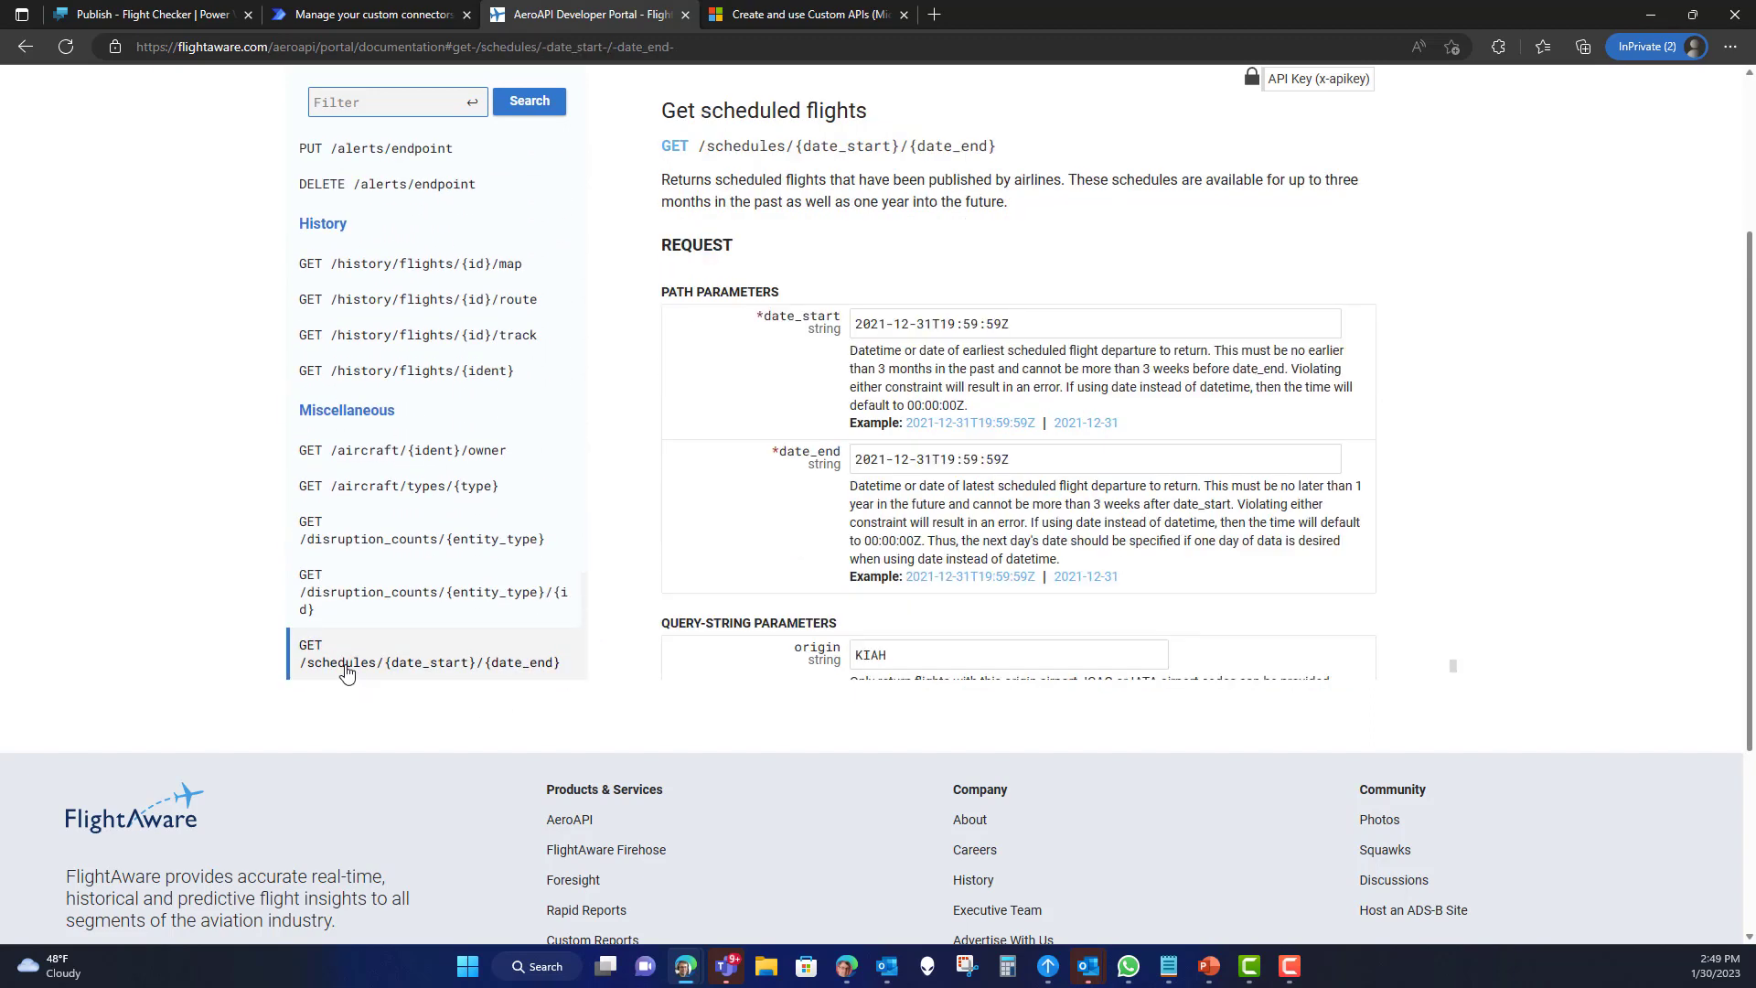
pyautogui.moveTo(709, 146); pyautogui.dragTo(785, 147)
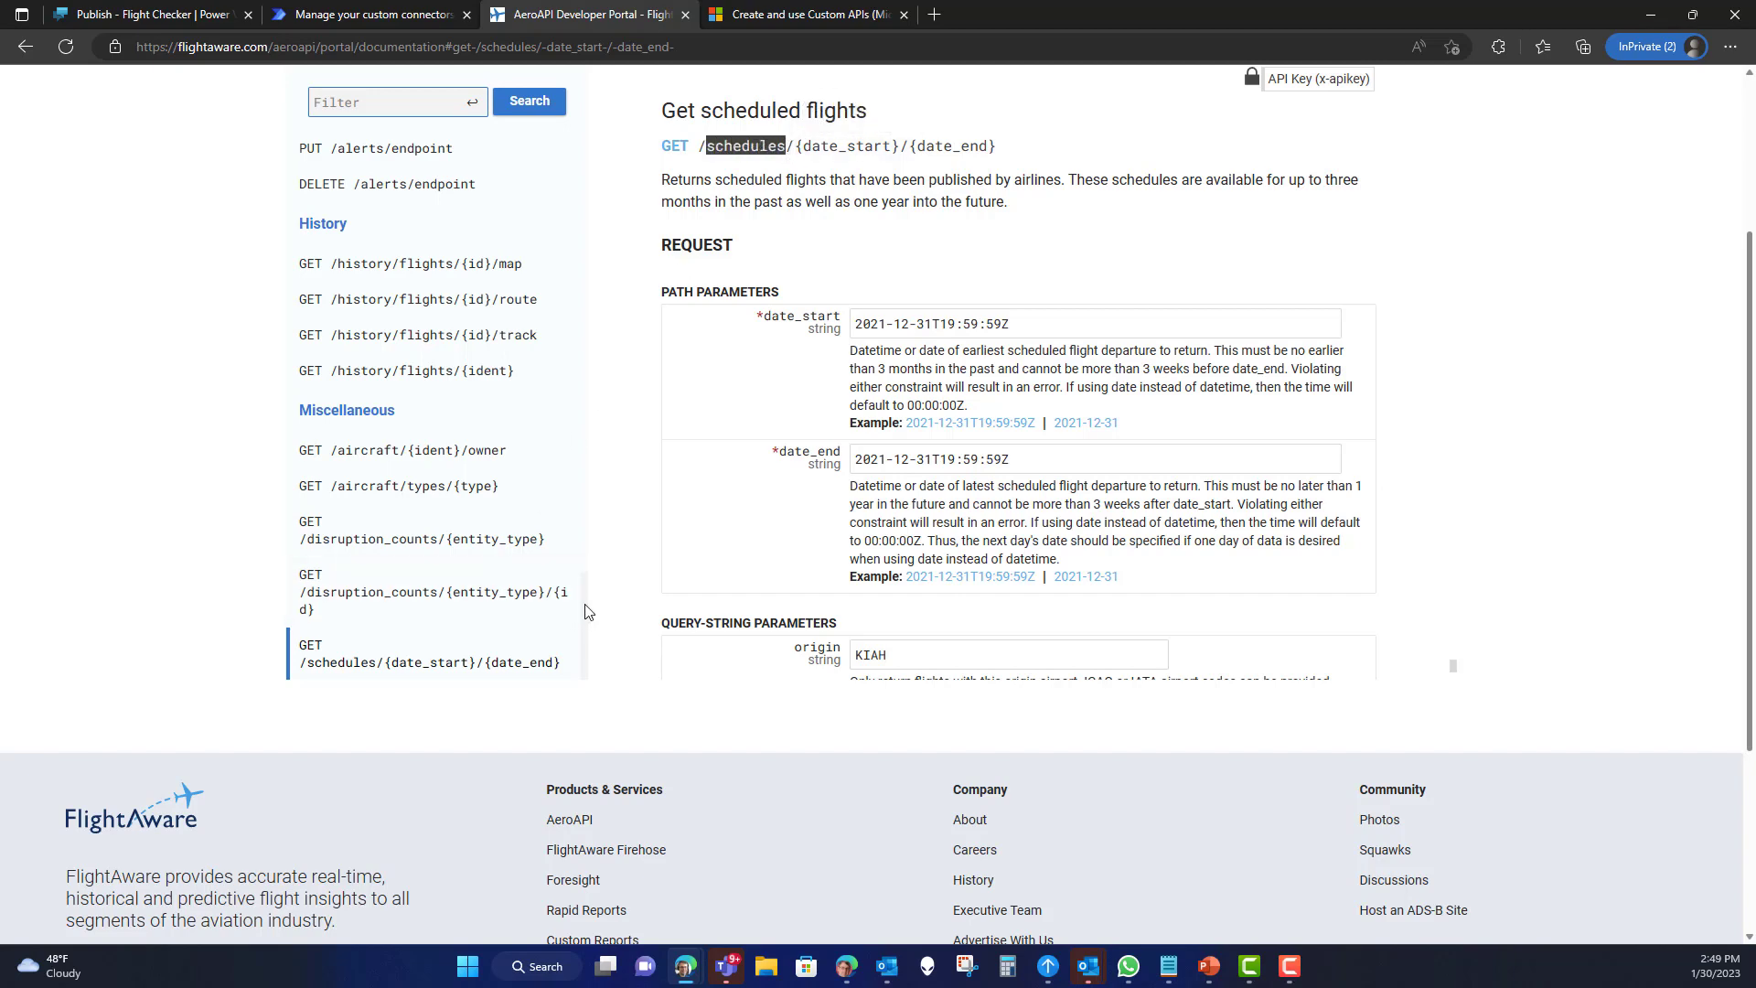
pyautogui.moveTo(588, 608); pyautogui.dragTo(583, 128)
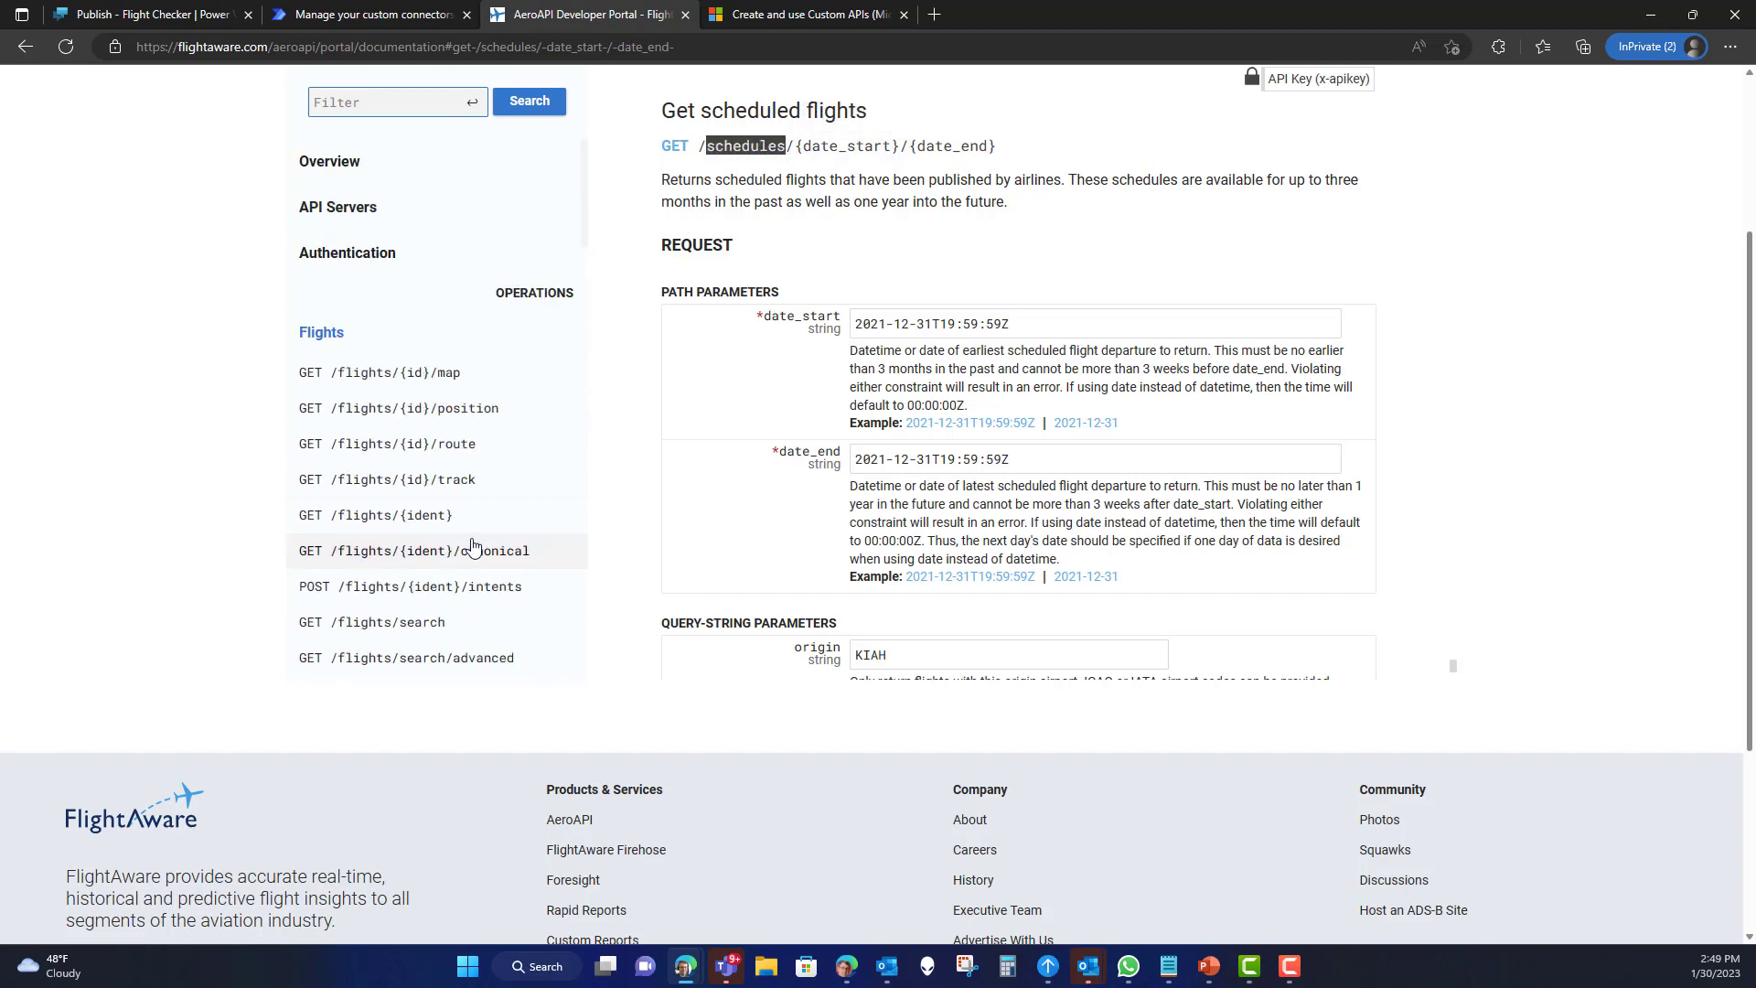
pyautogui.click(429, 518)
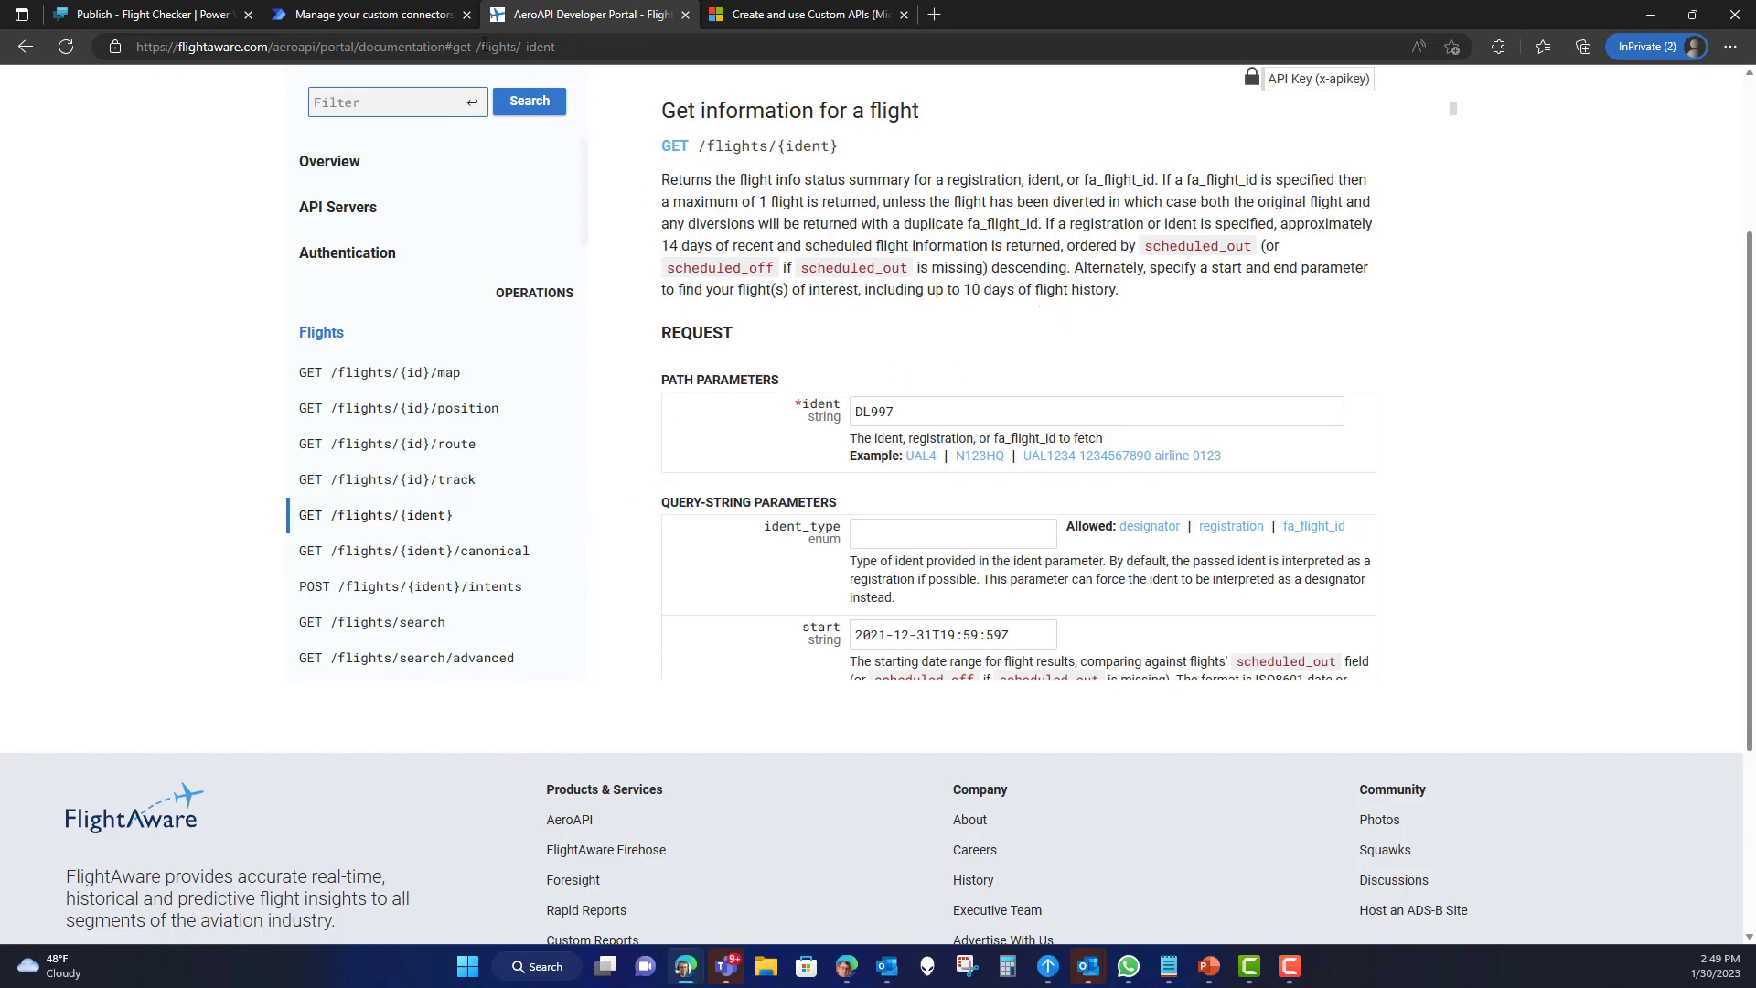
# - Switch to Power Automate and review the existing flights action's general details and request URL
pyautogui.click(385, 16)
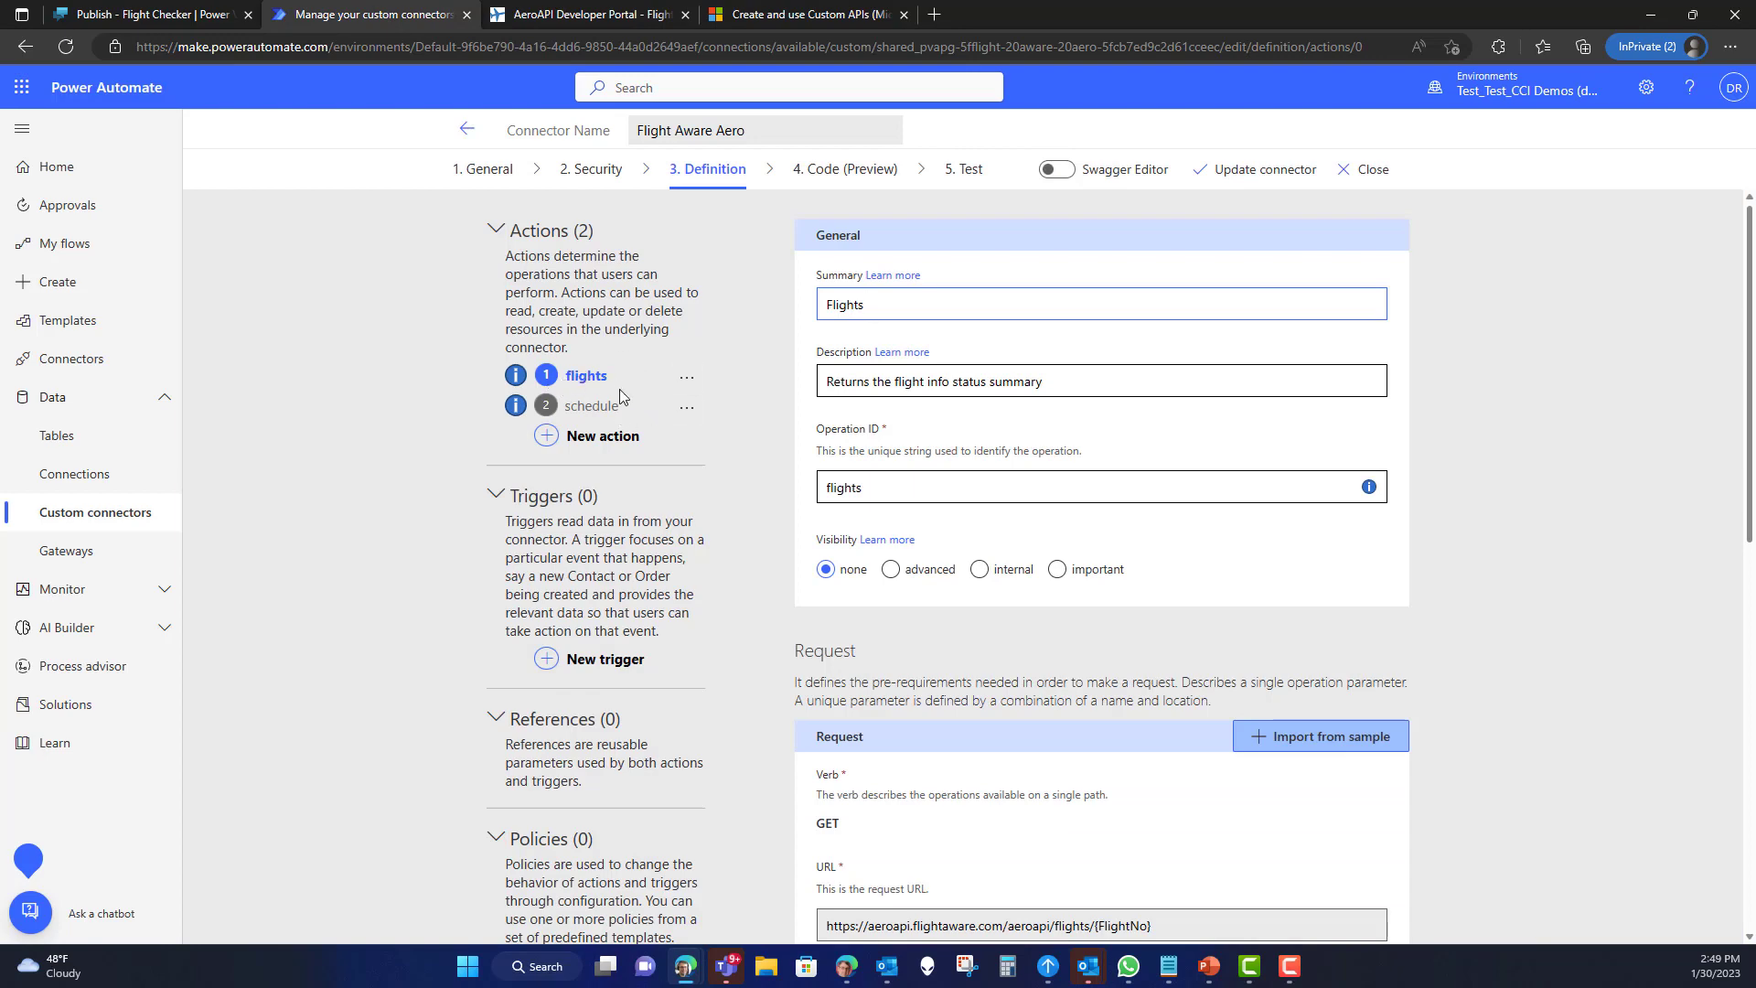
pyautogui.scroll(-3, 747, 454)
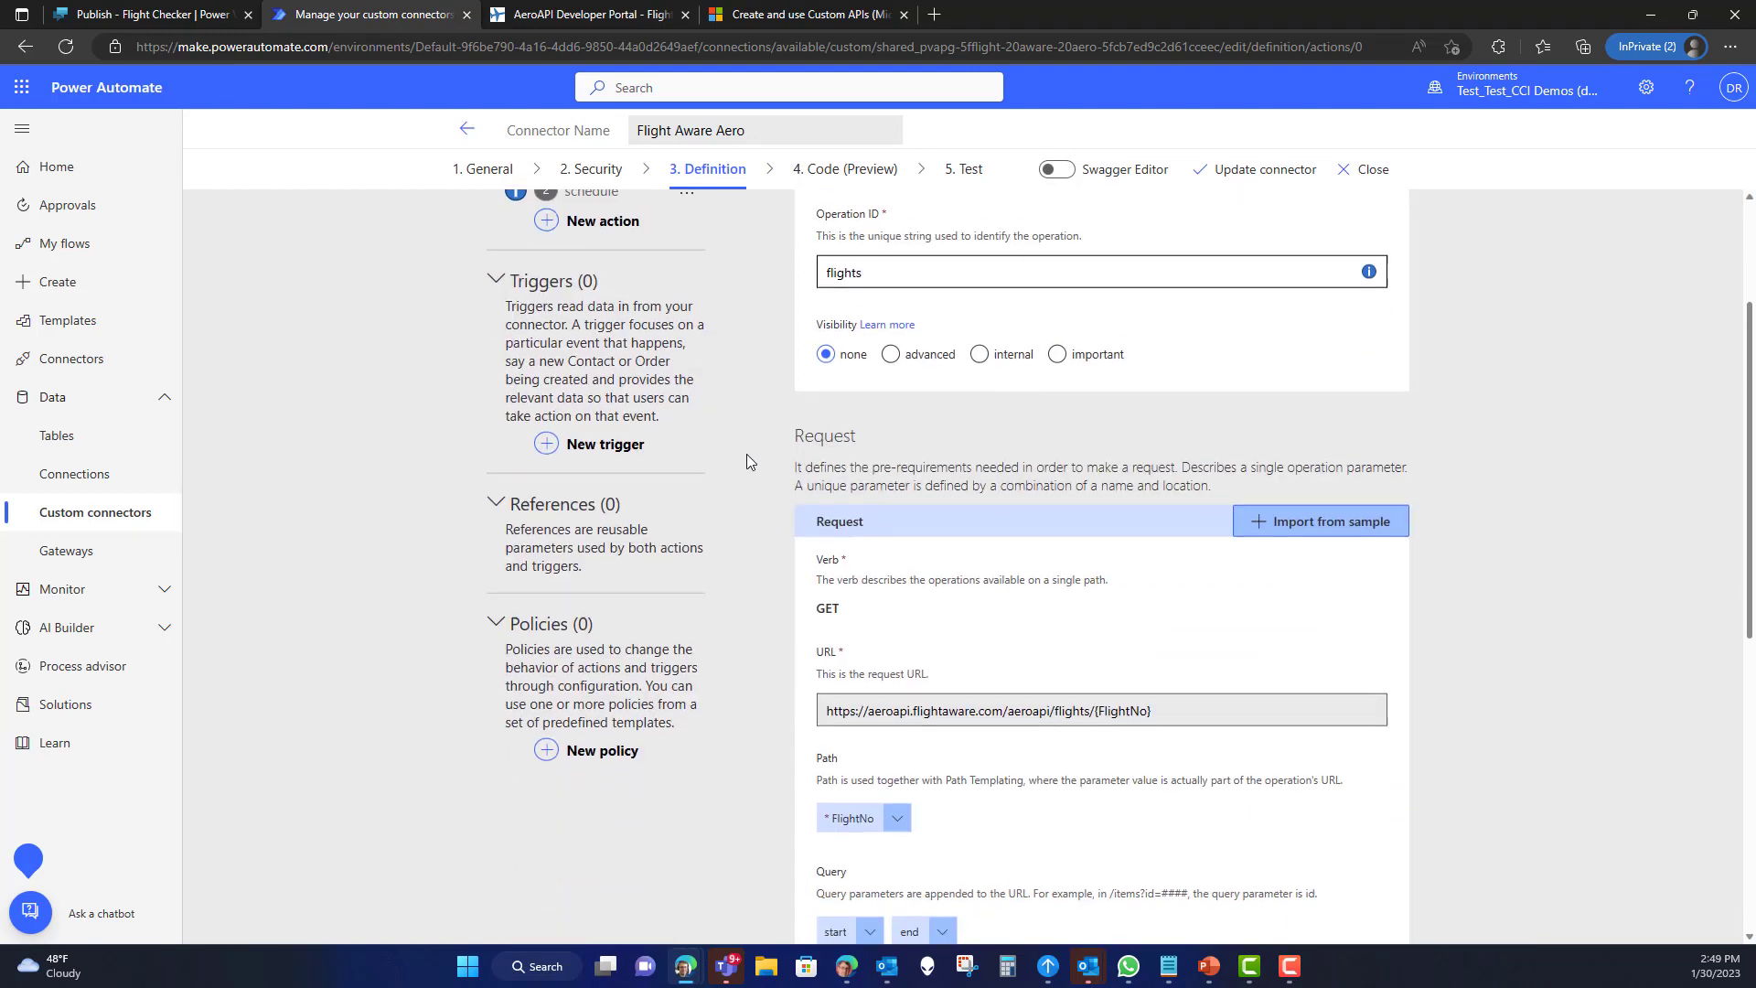
pyautogui.scroll(3, 747, 426)
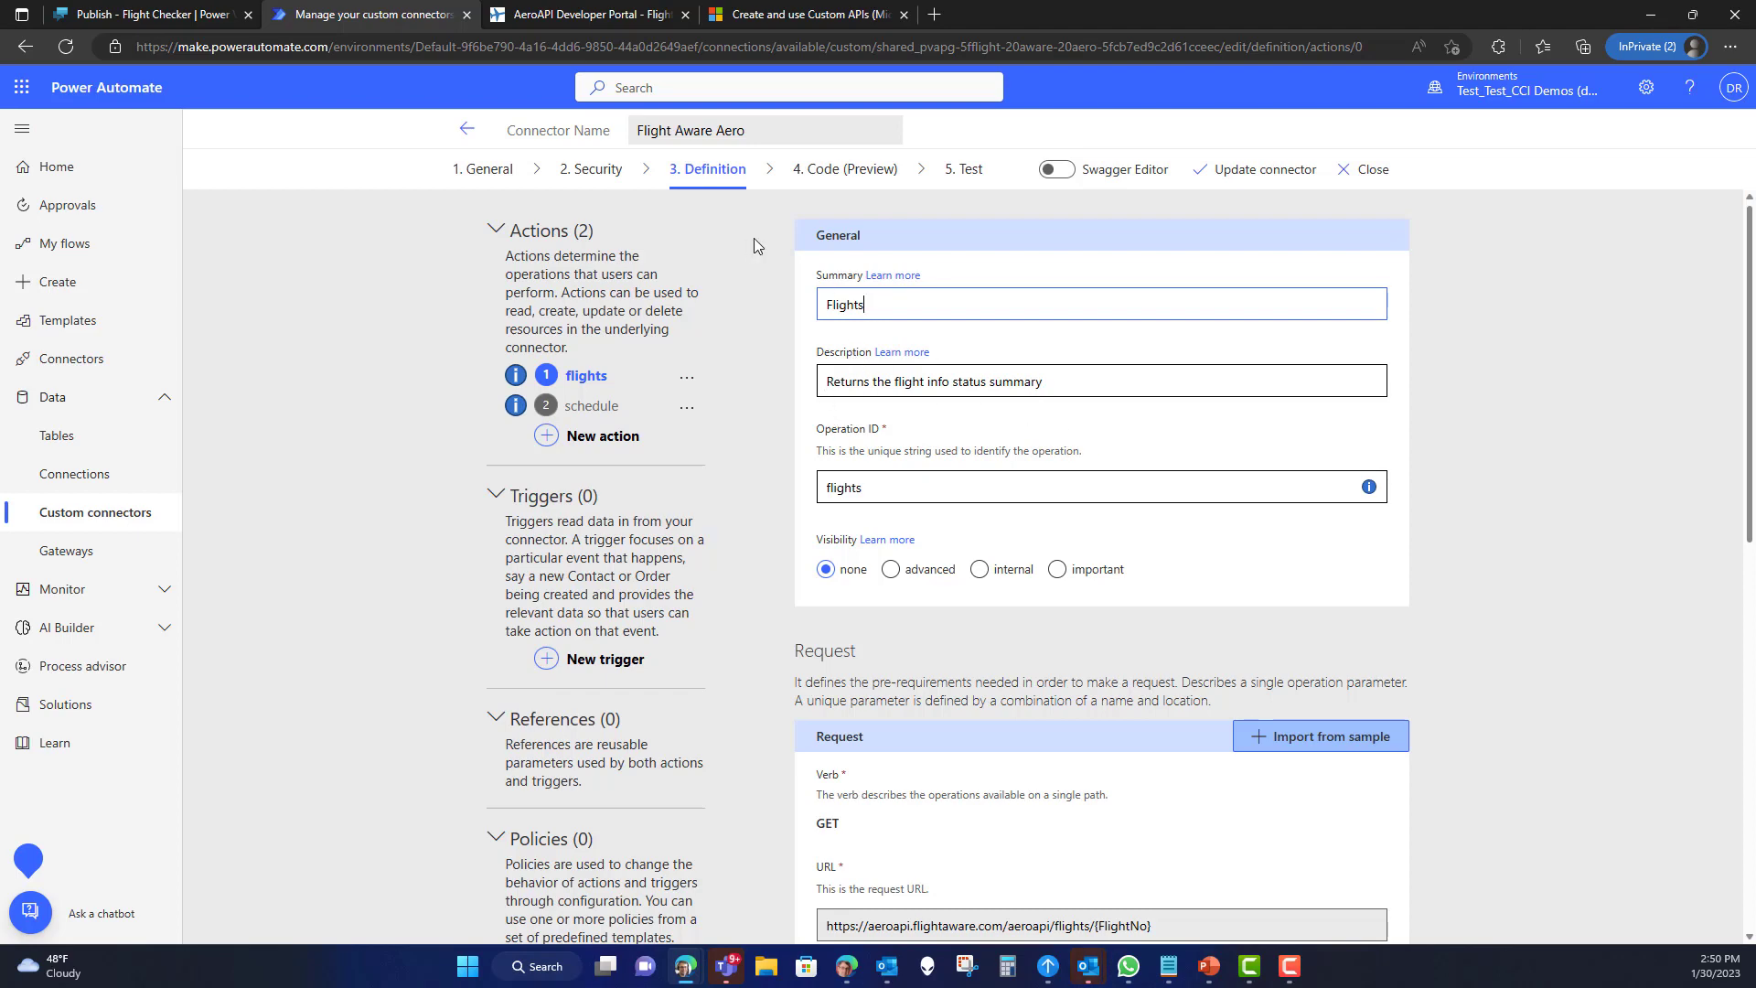
# - Compare the flights action's description and Operation ID in Power Automate with the GET /flights/{ident} description and path in the AeroAPI documentation
pyautogui.click(561, 17)
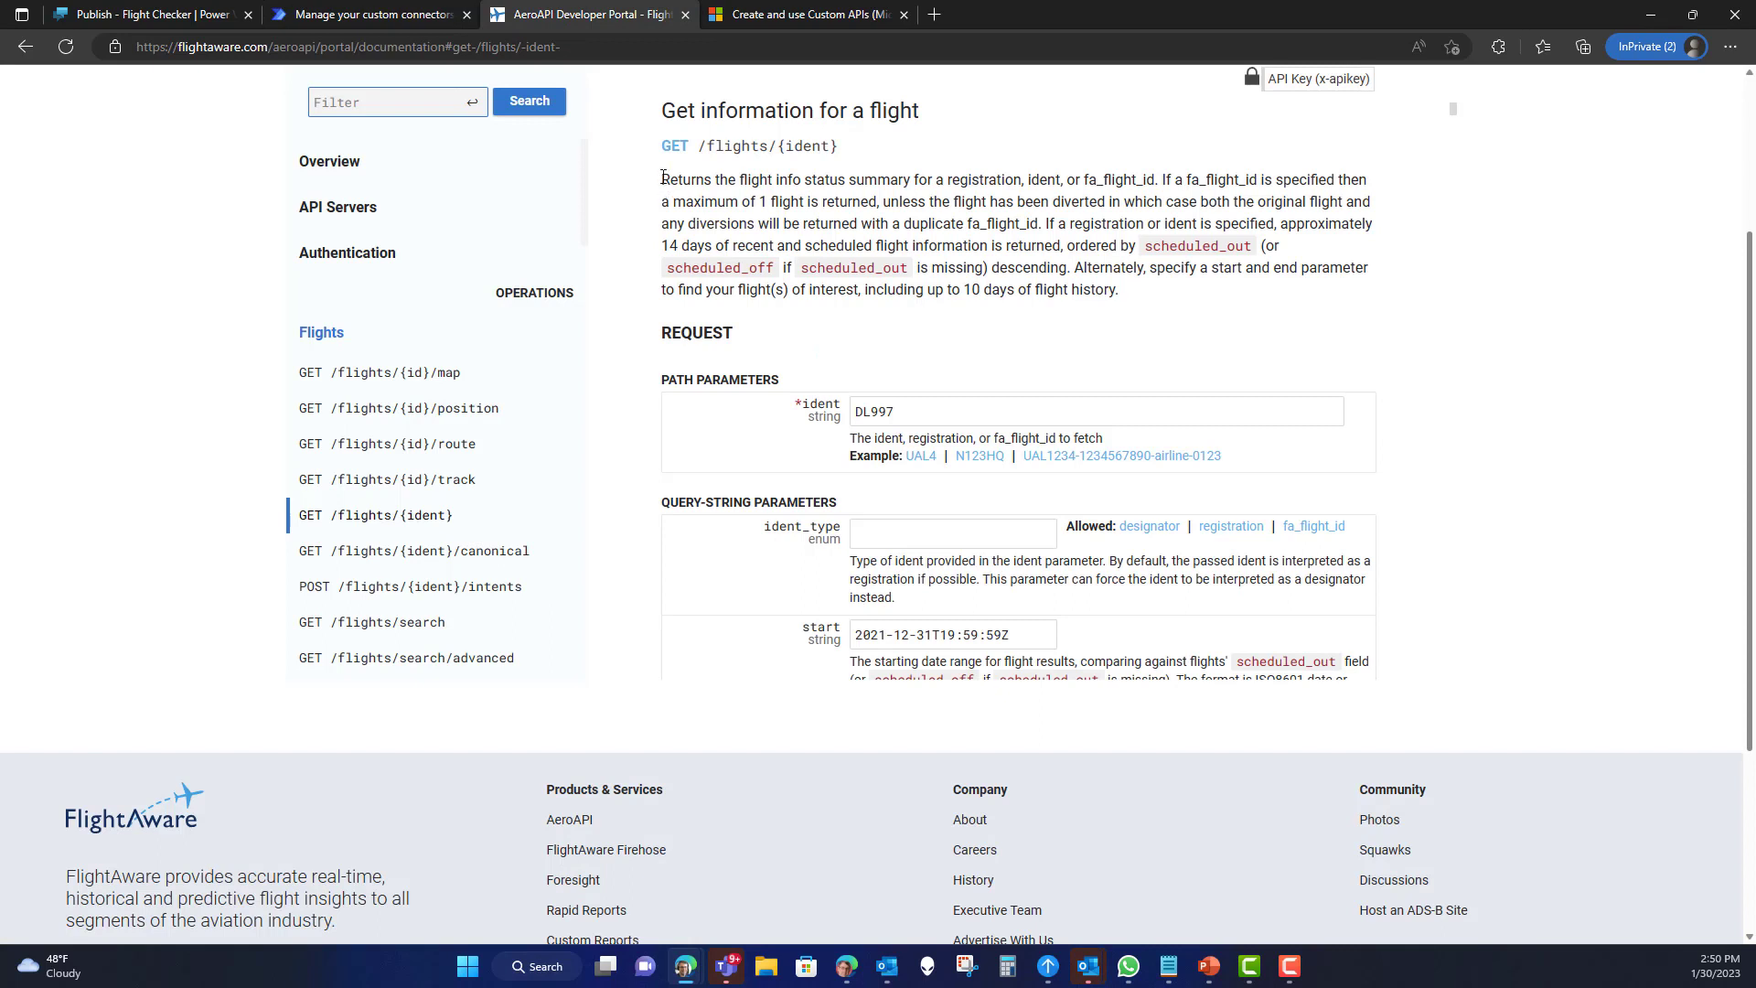
pyautogui.moveTo(662, 183)
pyautogui.mouseDown()
pyautogui.moveTo(798, 177)
pyautogui.moveTo(667, 172)
pyautogui.mouseUp()
pyautogui.moveTo(399, 20)
pyautogui.click(369, 16)
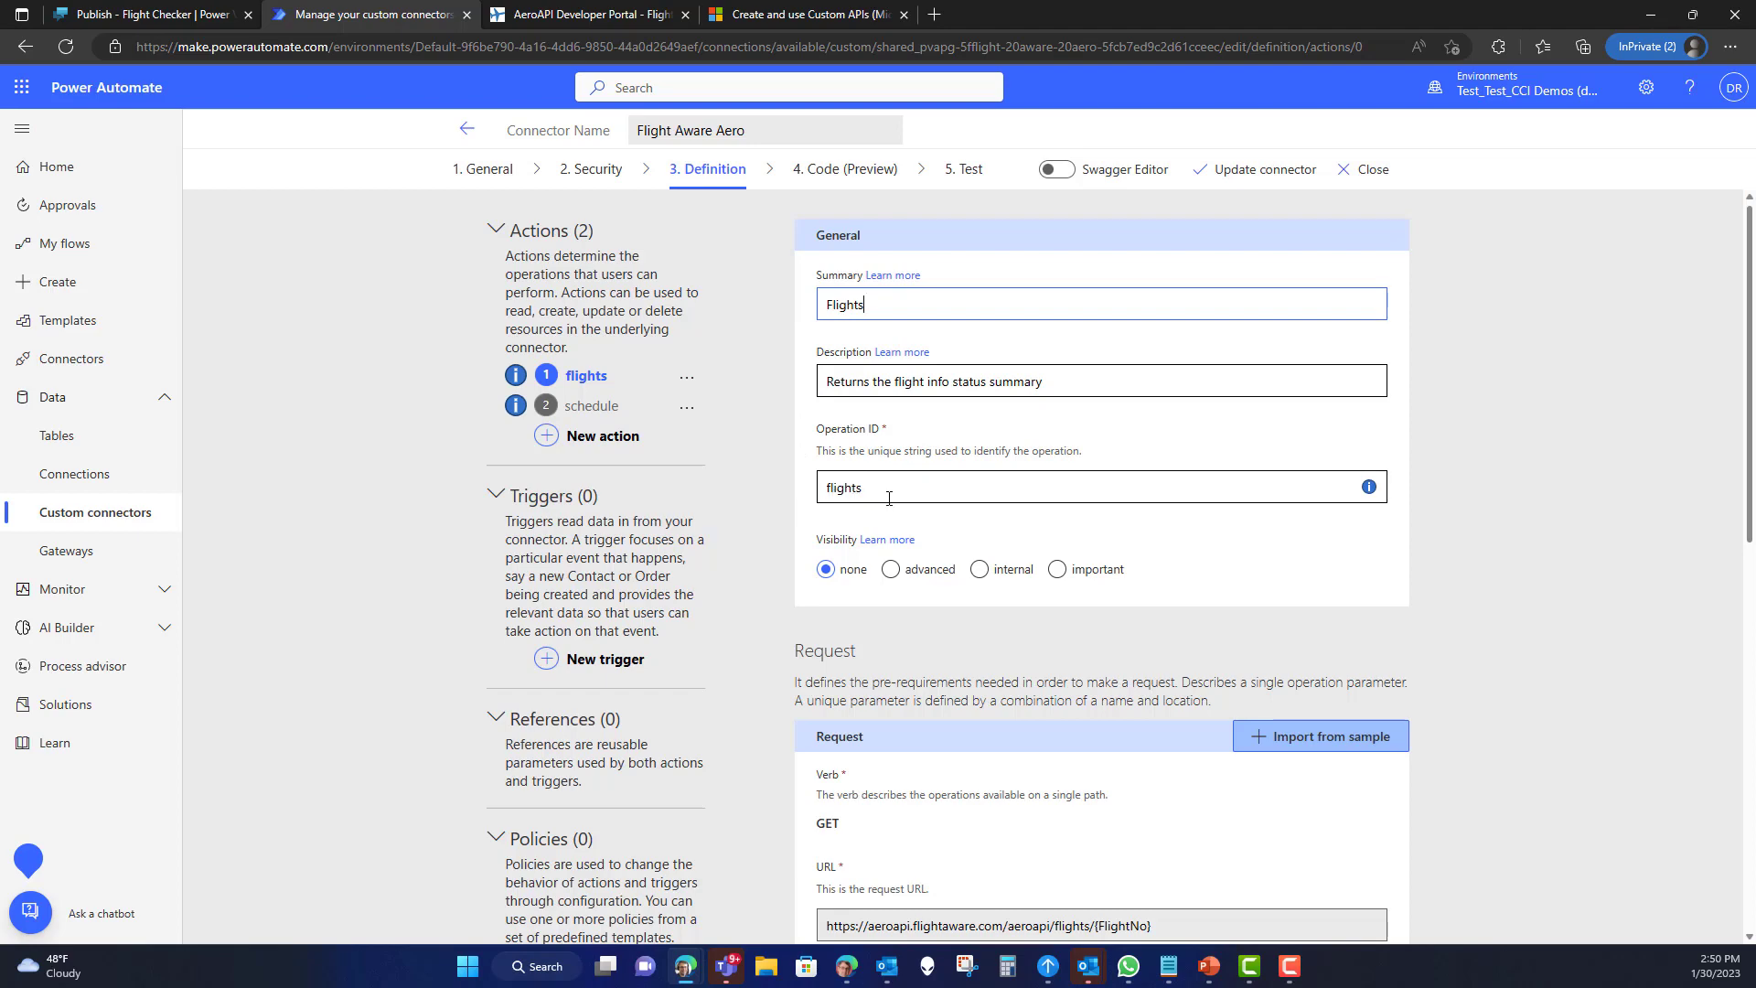
pyautogui.click(563, 20)
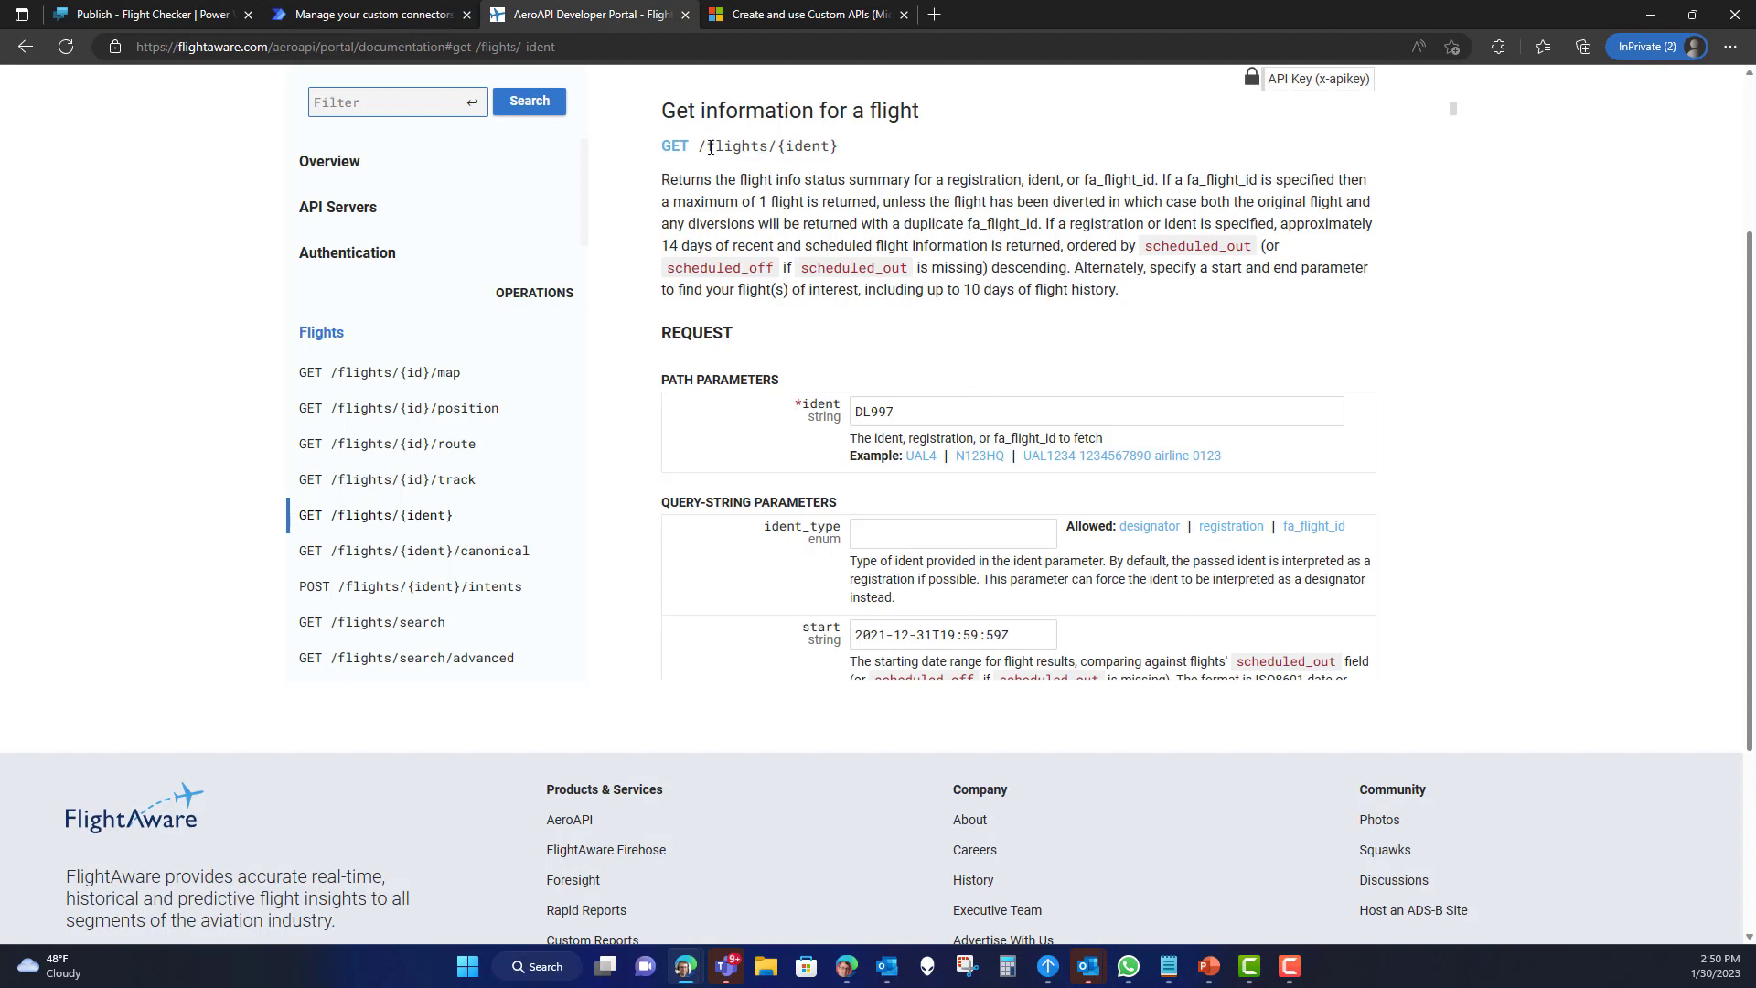
pyautogui.moveTo(700, 146); pyautogui.dragTo(773, 142)
pyautogui.click(400, 18)
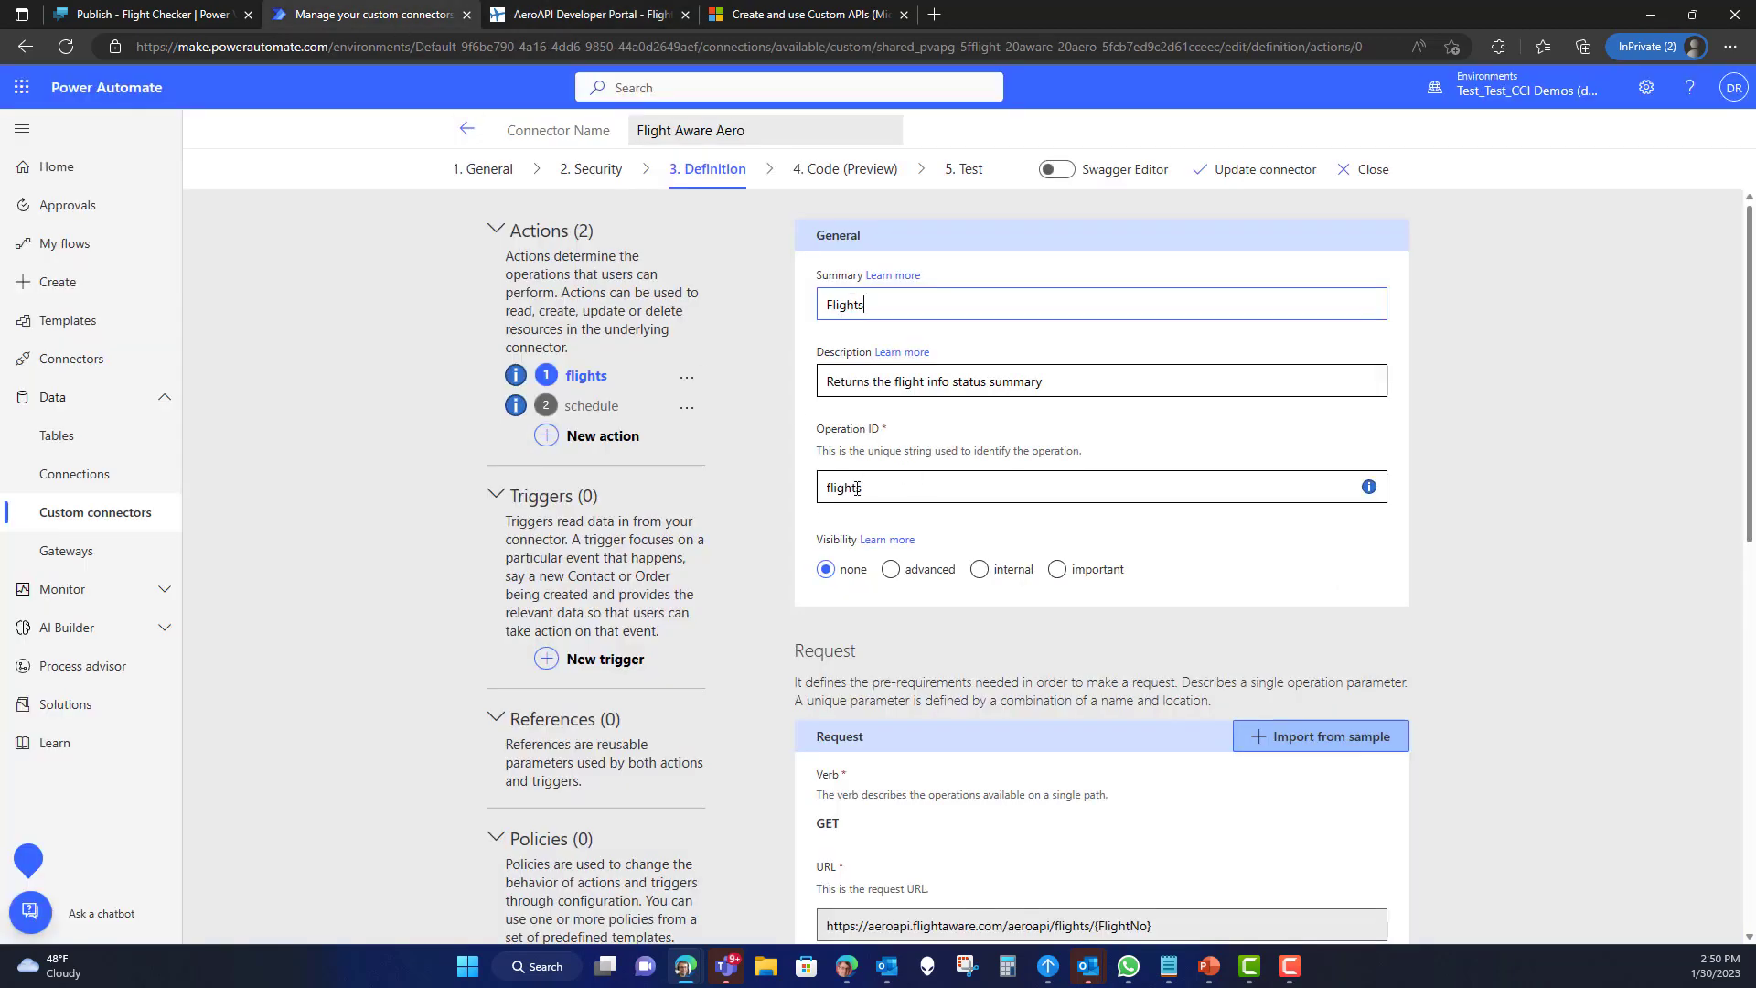
# - Examine the flights action's request verb, URL, path parameter and query parameters
pyautogui.scroll(-3, 969, 439)
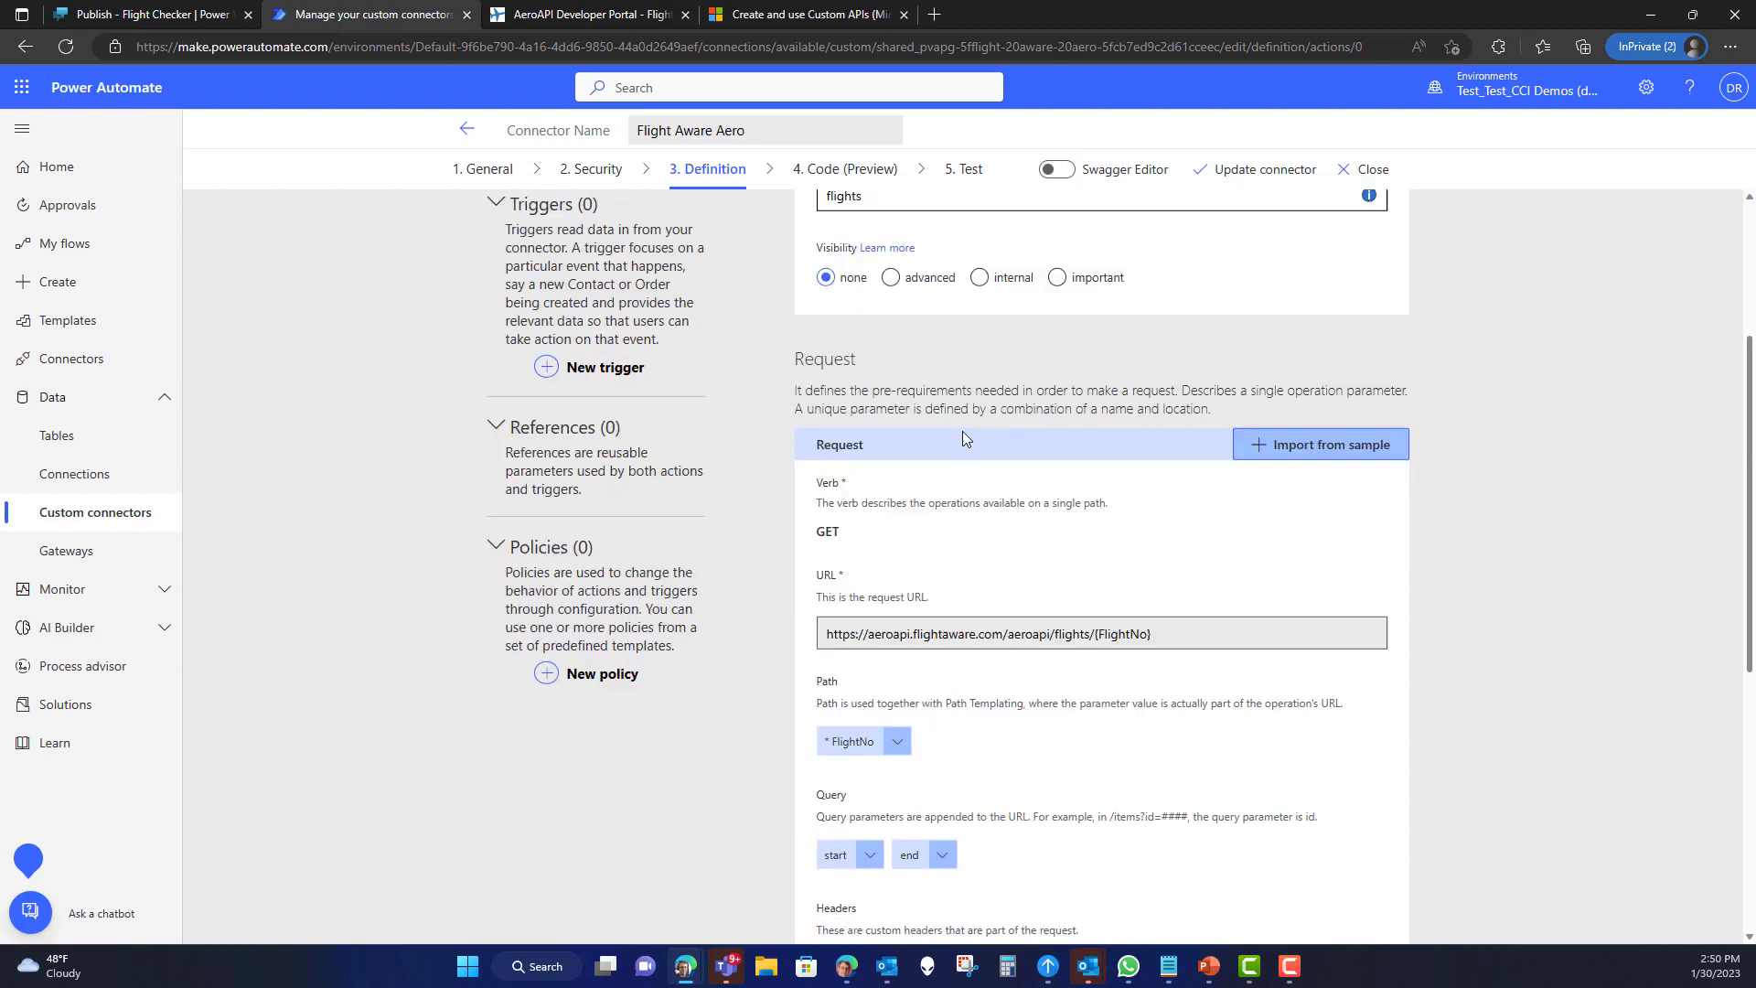
pyautogui.scroll(-2, 962, 438)
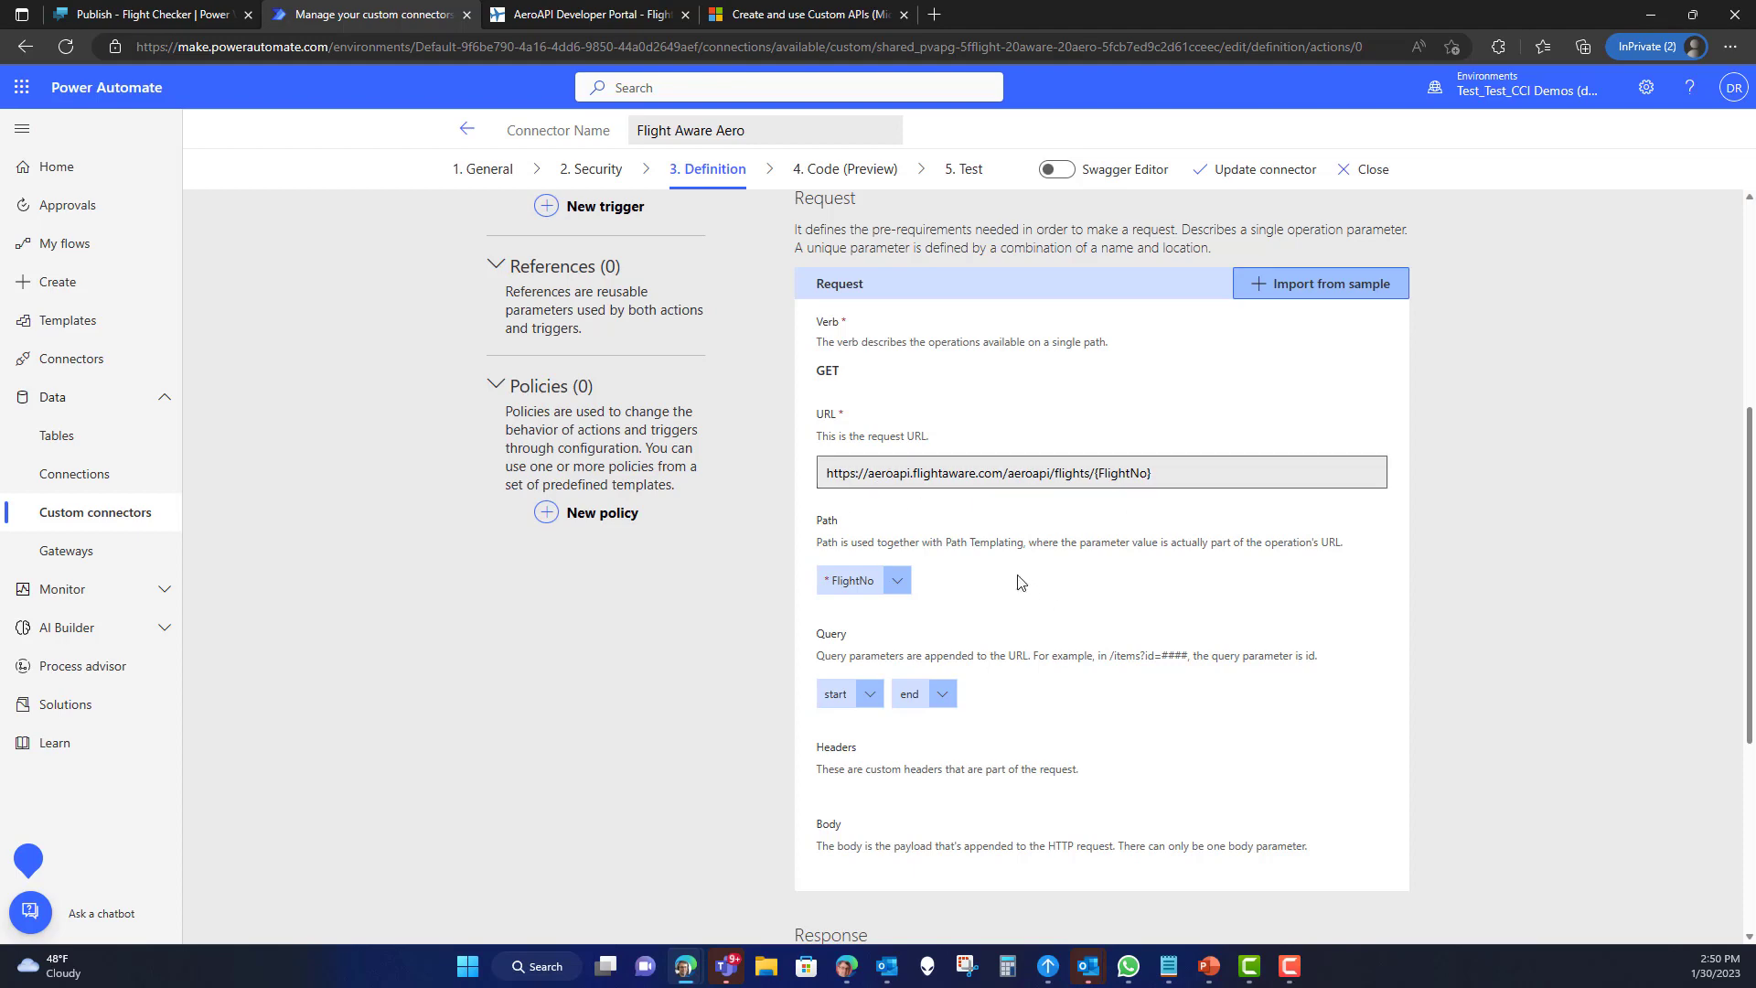
pyautogui.scroll(3, 592, 436)
pyautogui.scroll(3, 591, 436)
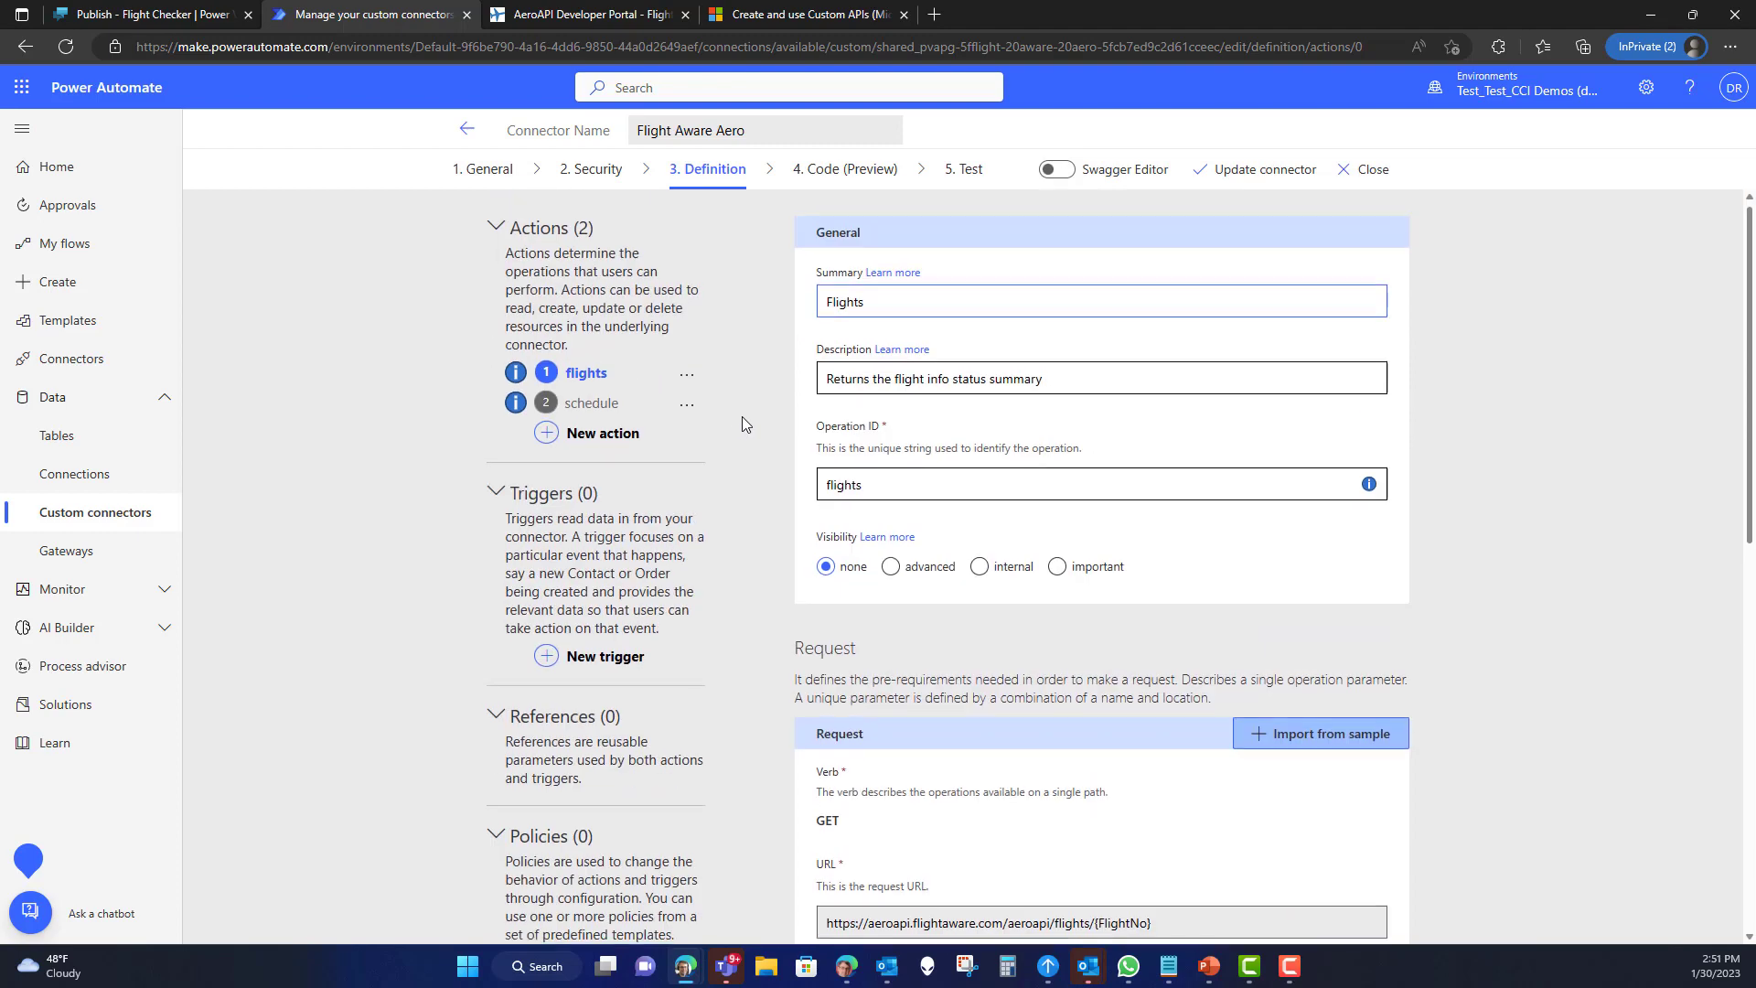
# - Add a new connector action with summary "Flights", description "Desc" and Operation ID "flights"
pyautogui.click(595, 438)
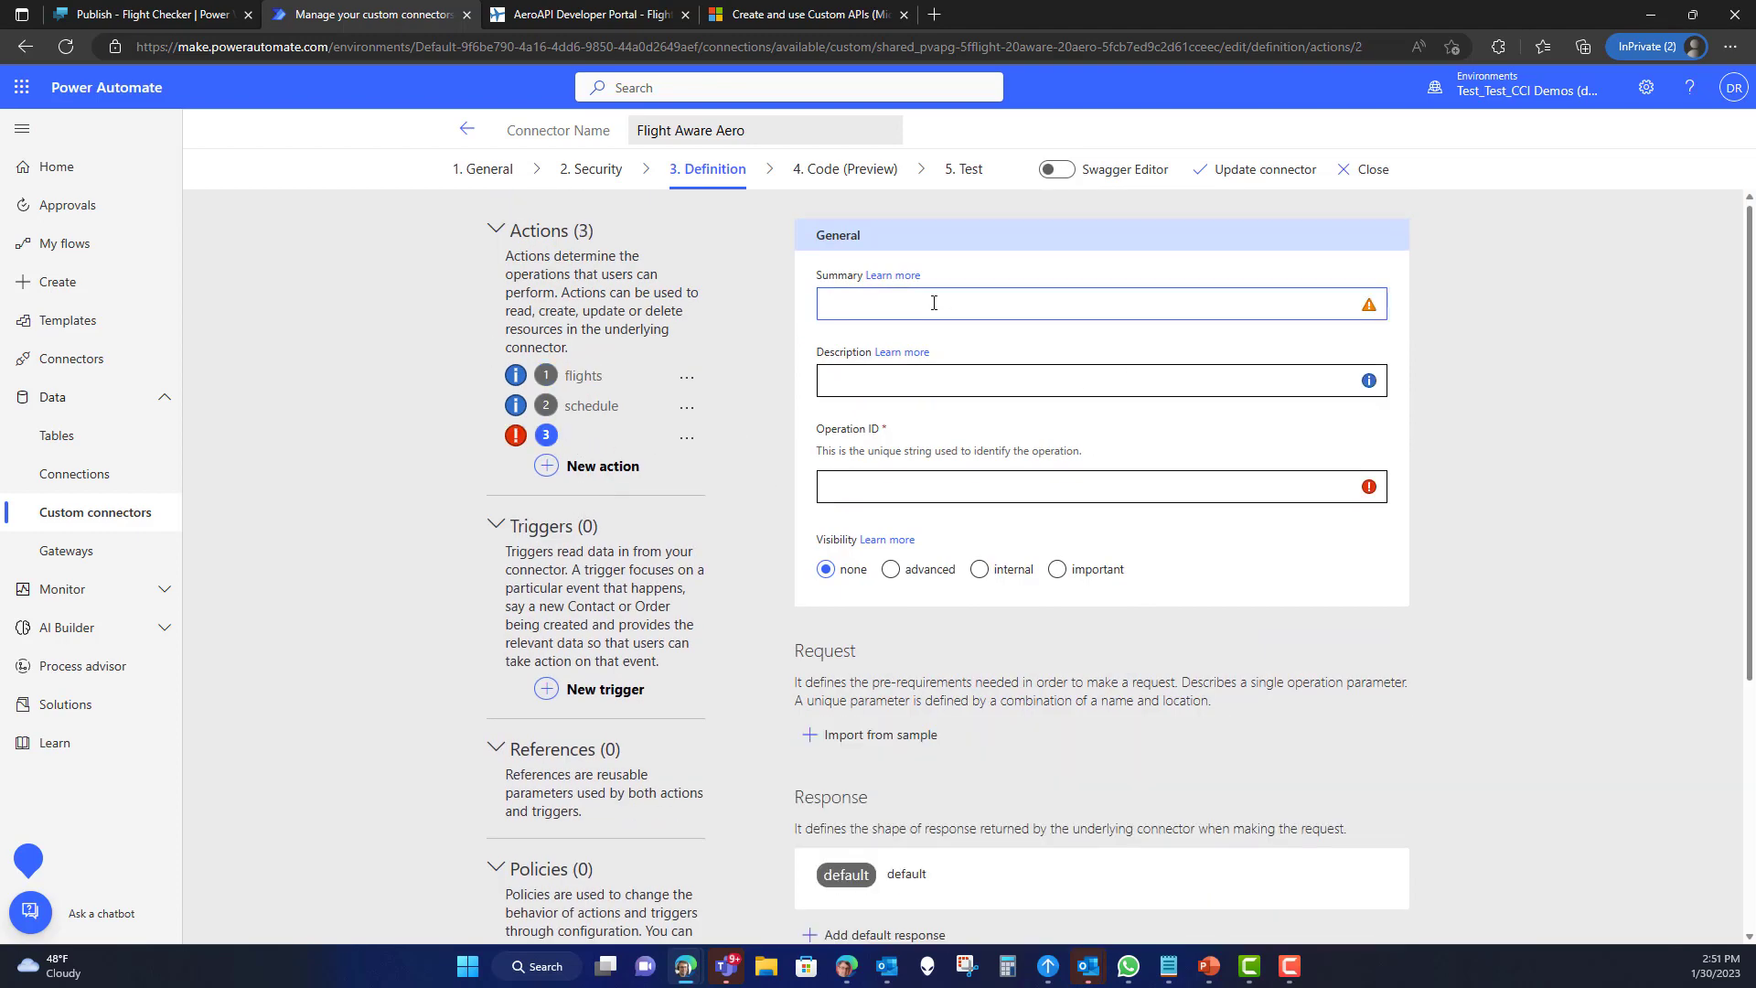
pyautogui.write('Flights')
pyautogui.click(897, 378)
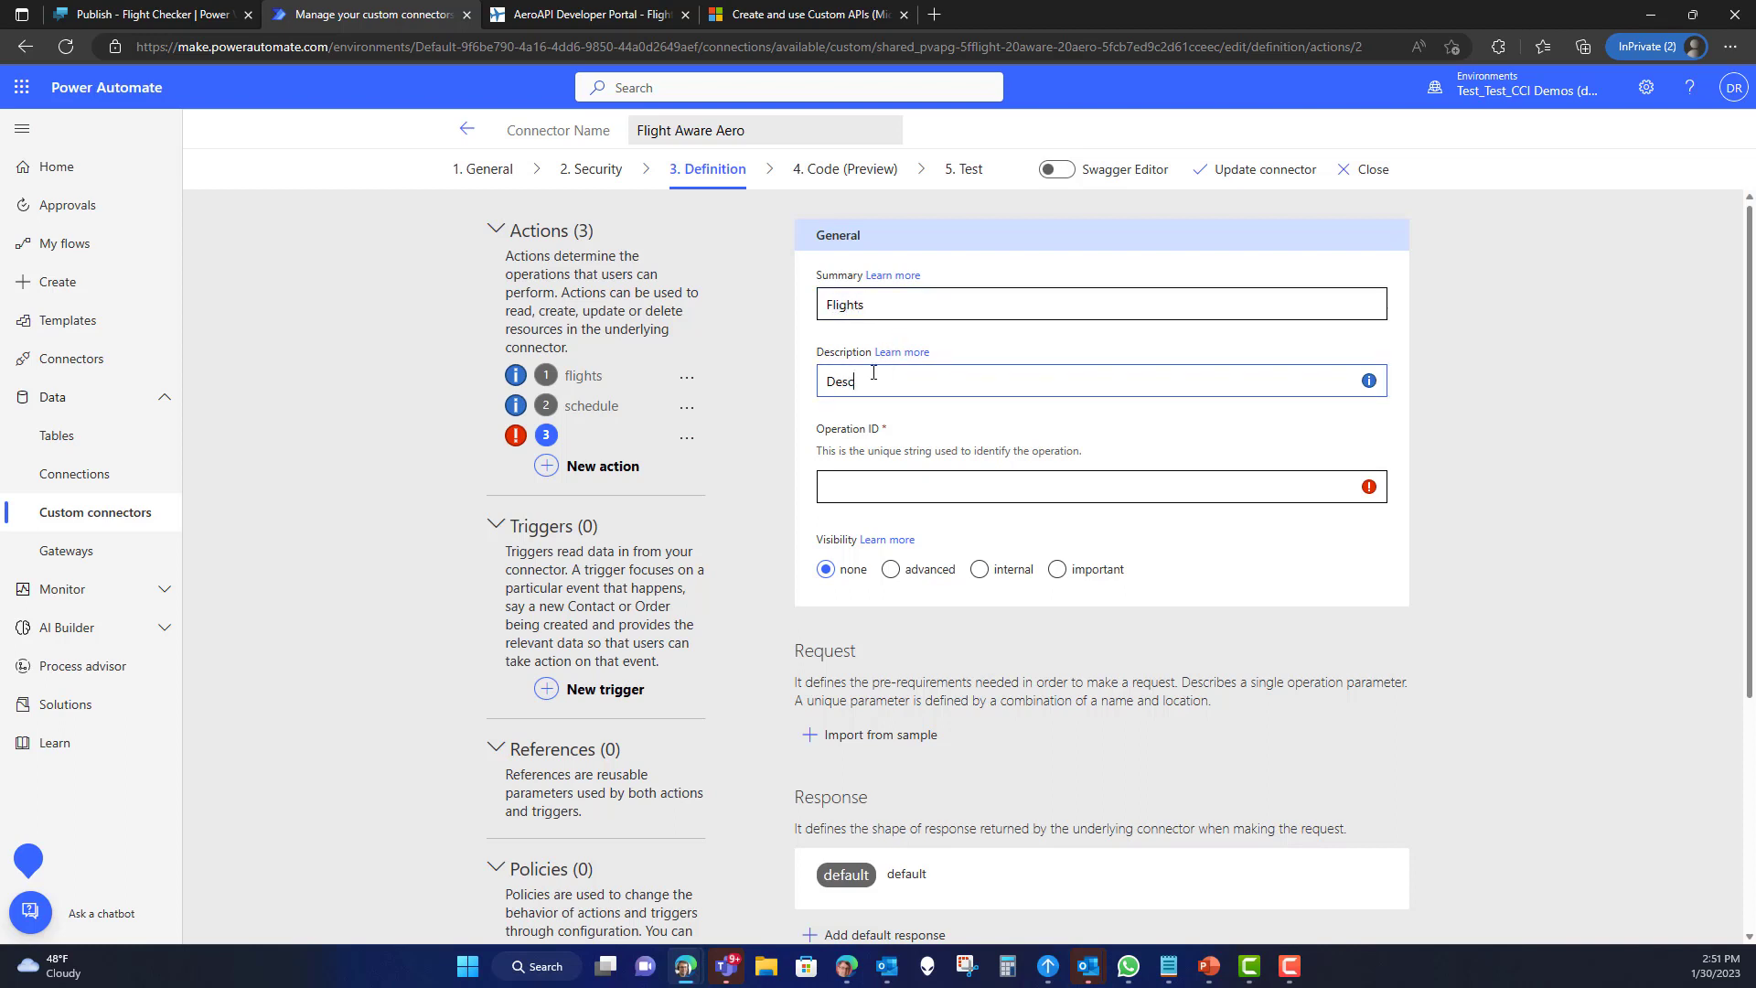
pyautogui.click(852, 489)
pyautogui.write('fl')
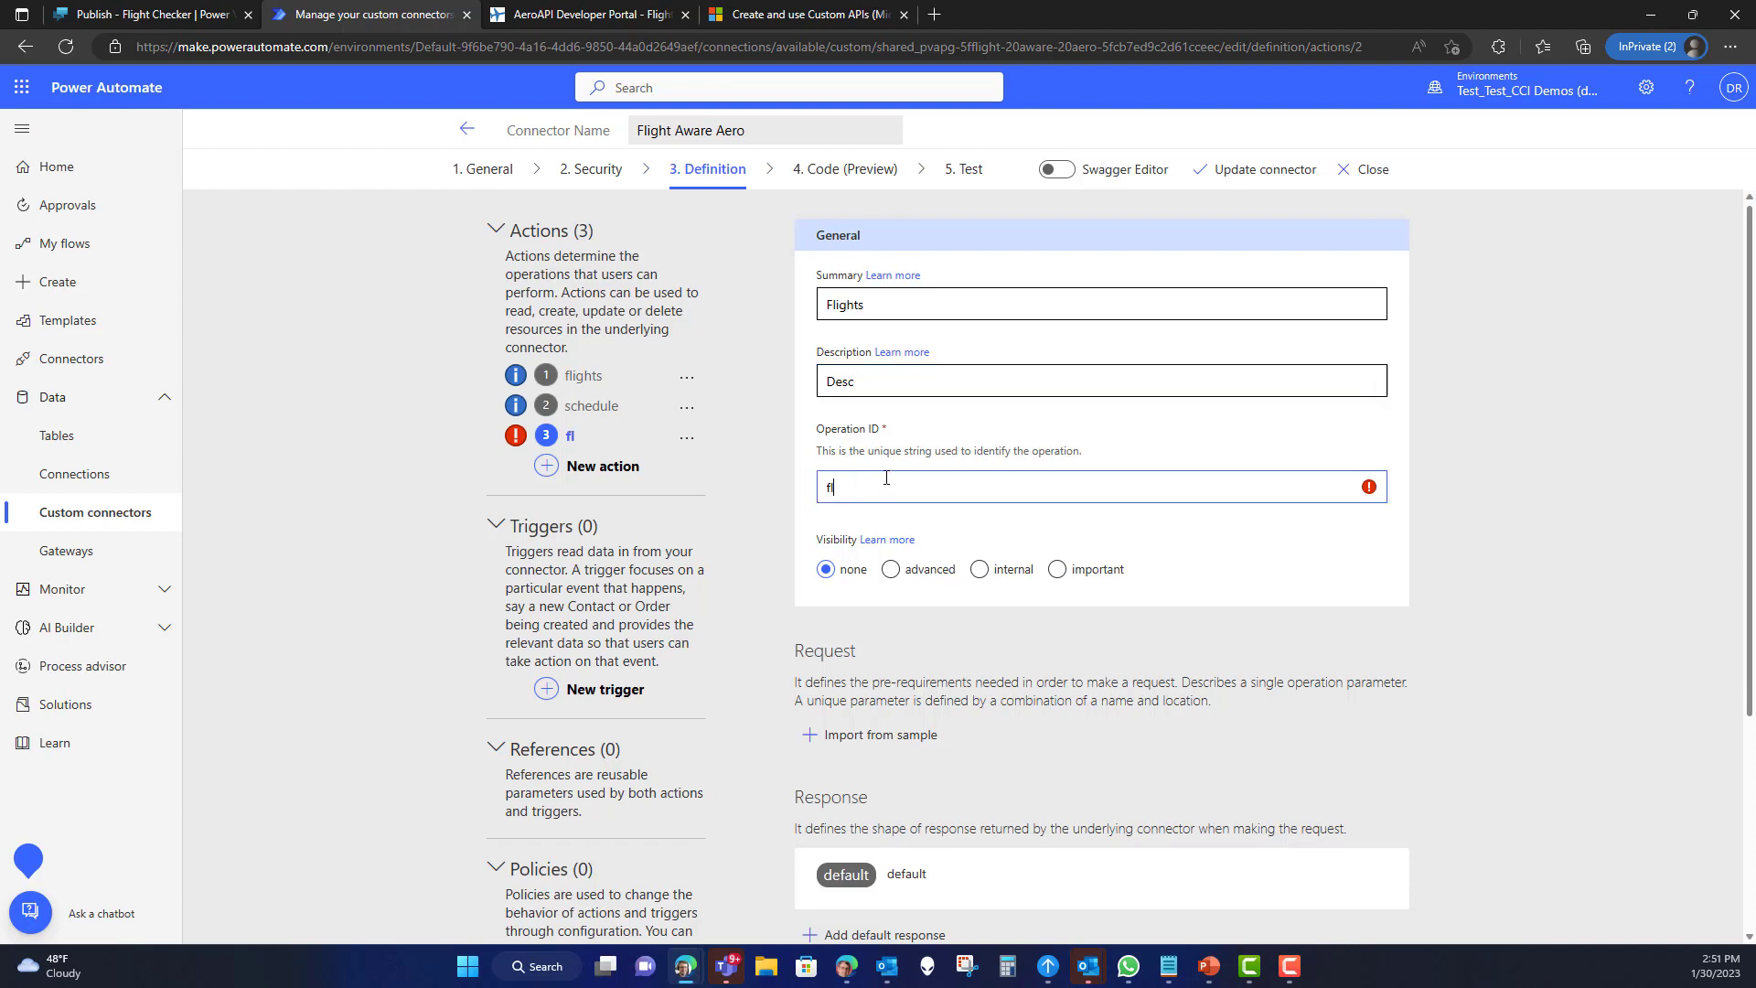
pyautogui.write('ights')
# - Open the import-from-sample form for the new action's request
pyautogui.scroll(-1, 1038, 574)
pyautogui.scroll(-1, 925, 540)
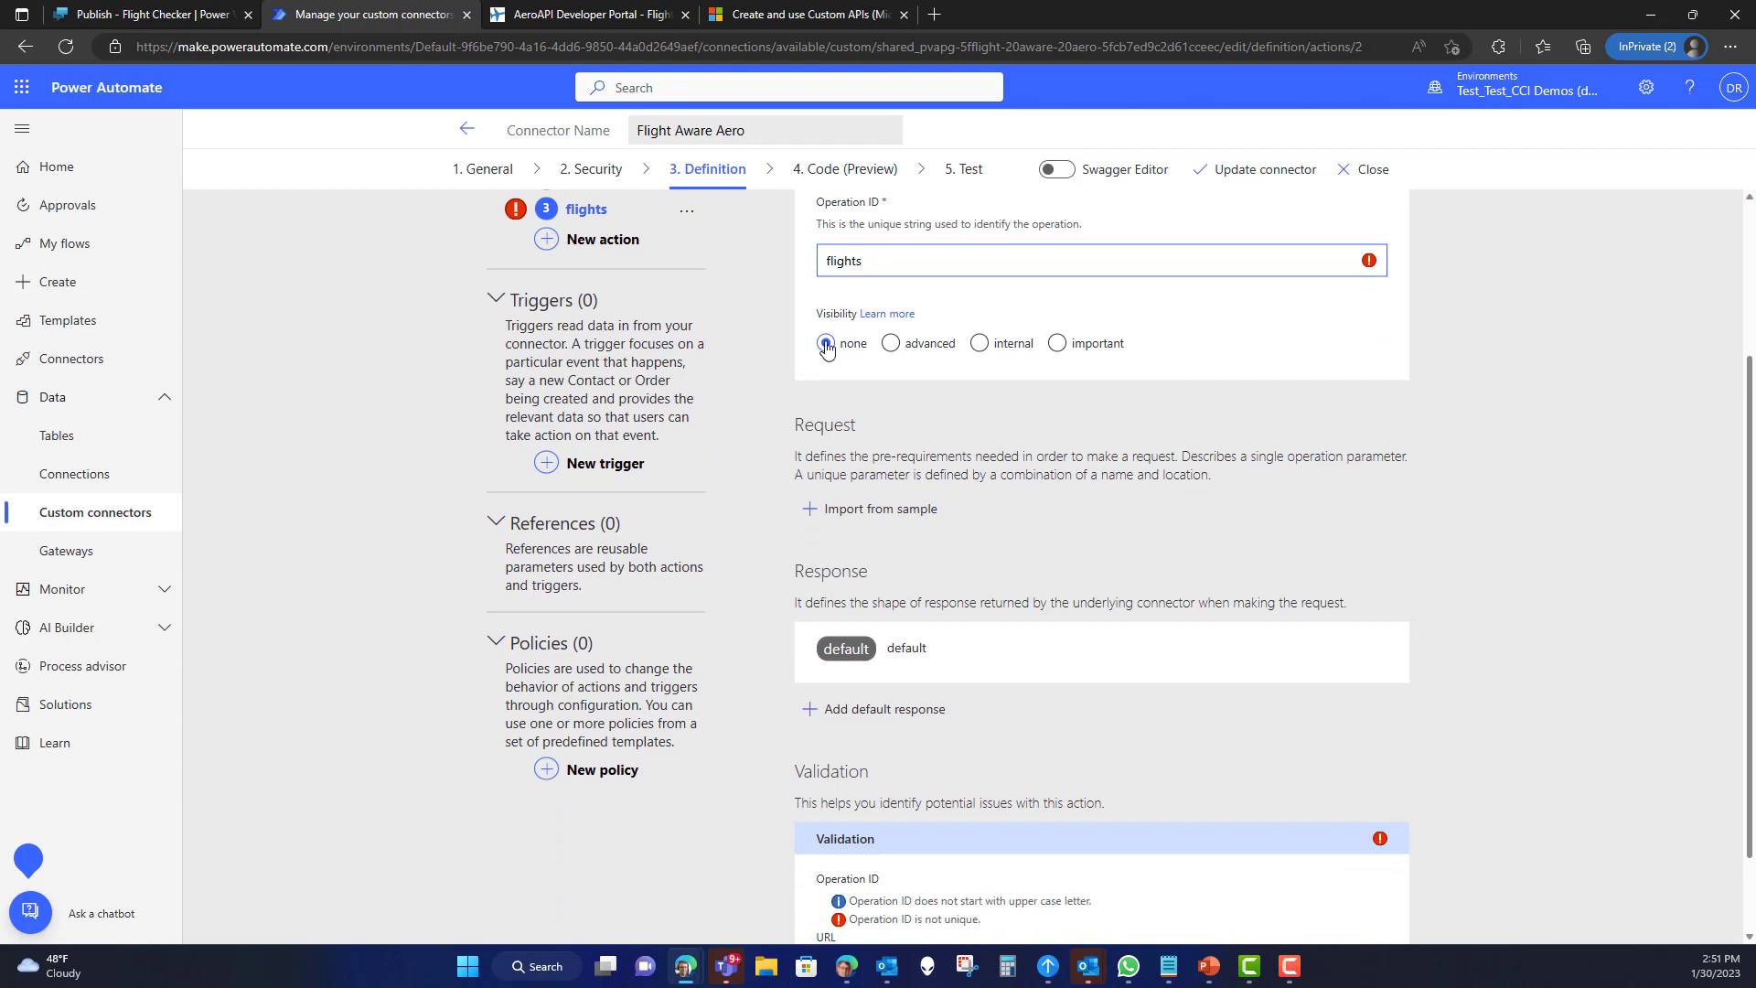
pyautogui.click(822, 517)
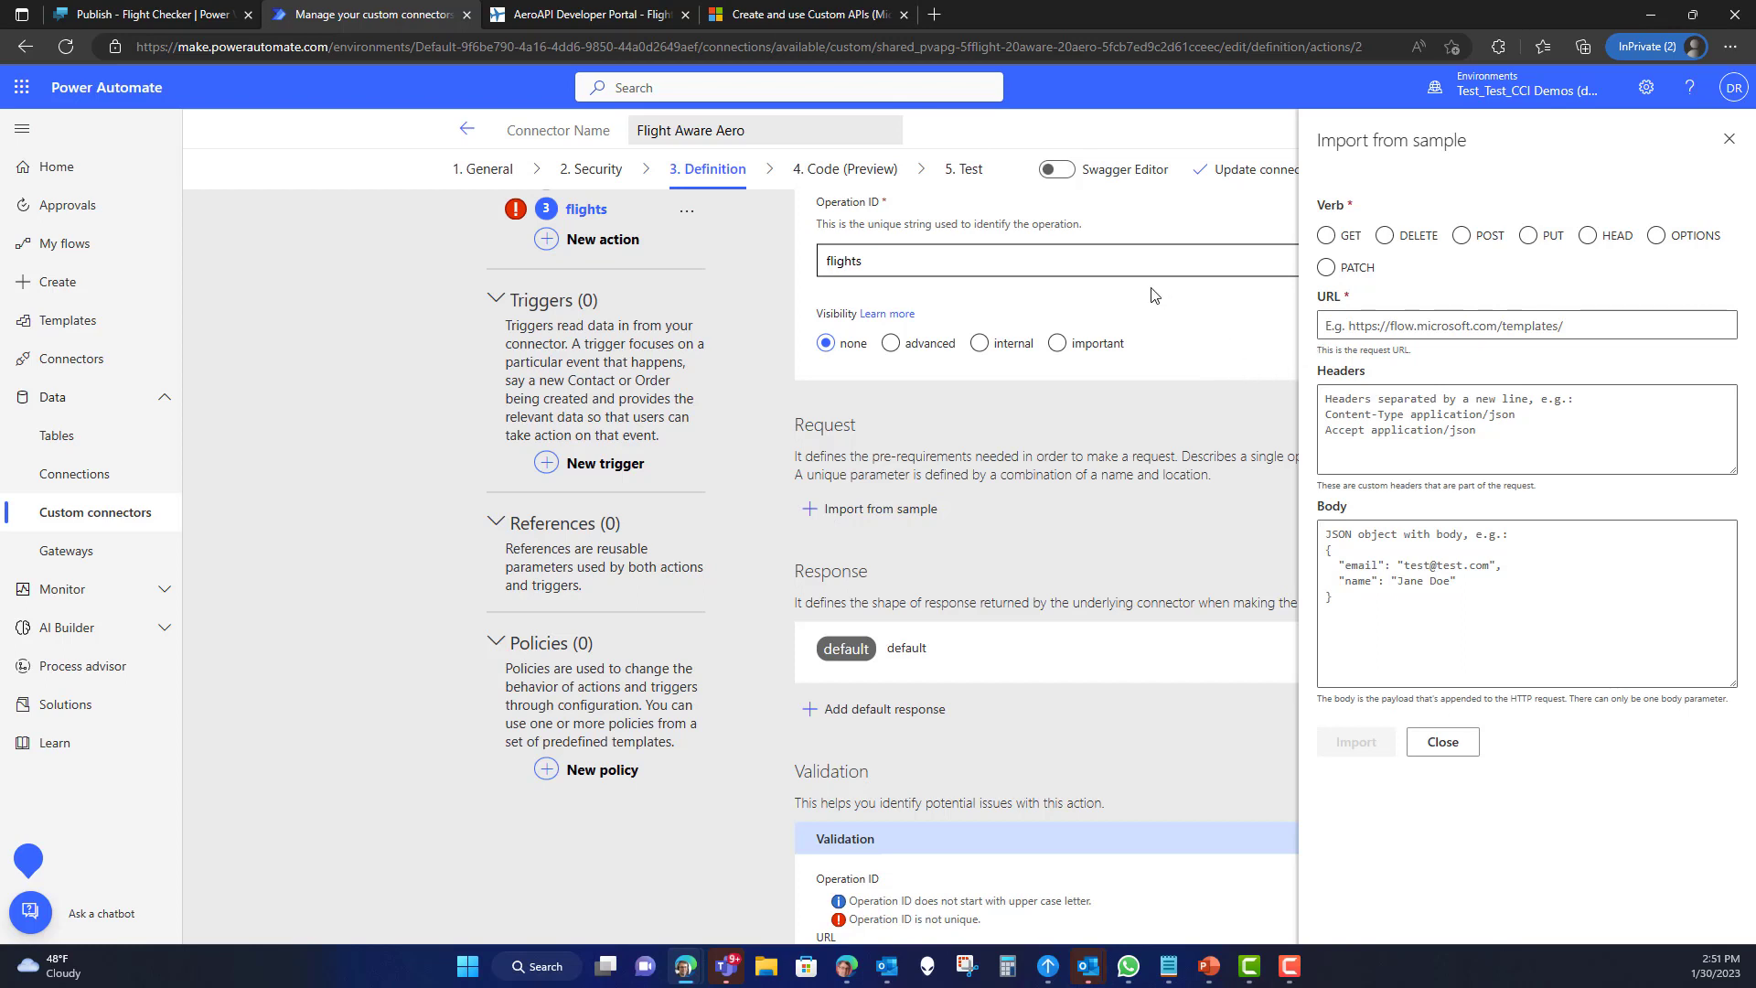
# - Review the path and query-string parameters of GET /flights/{ident} in the AeroAPI documentation, including ident, start and end
pyautogui.click(595, 15)
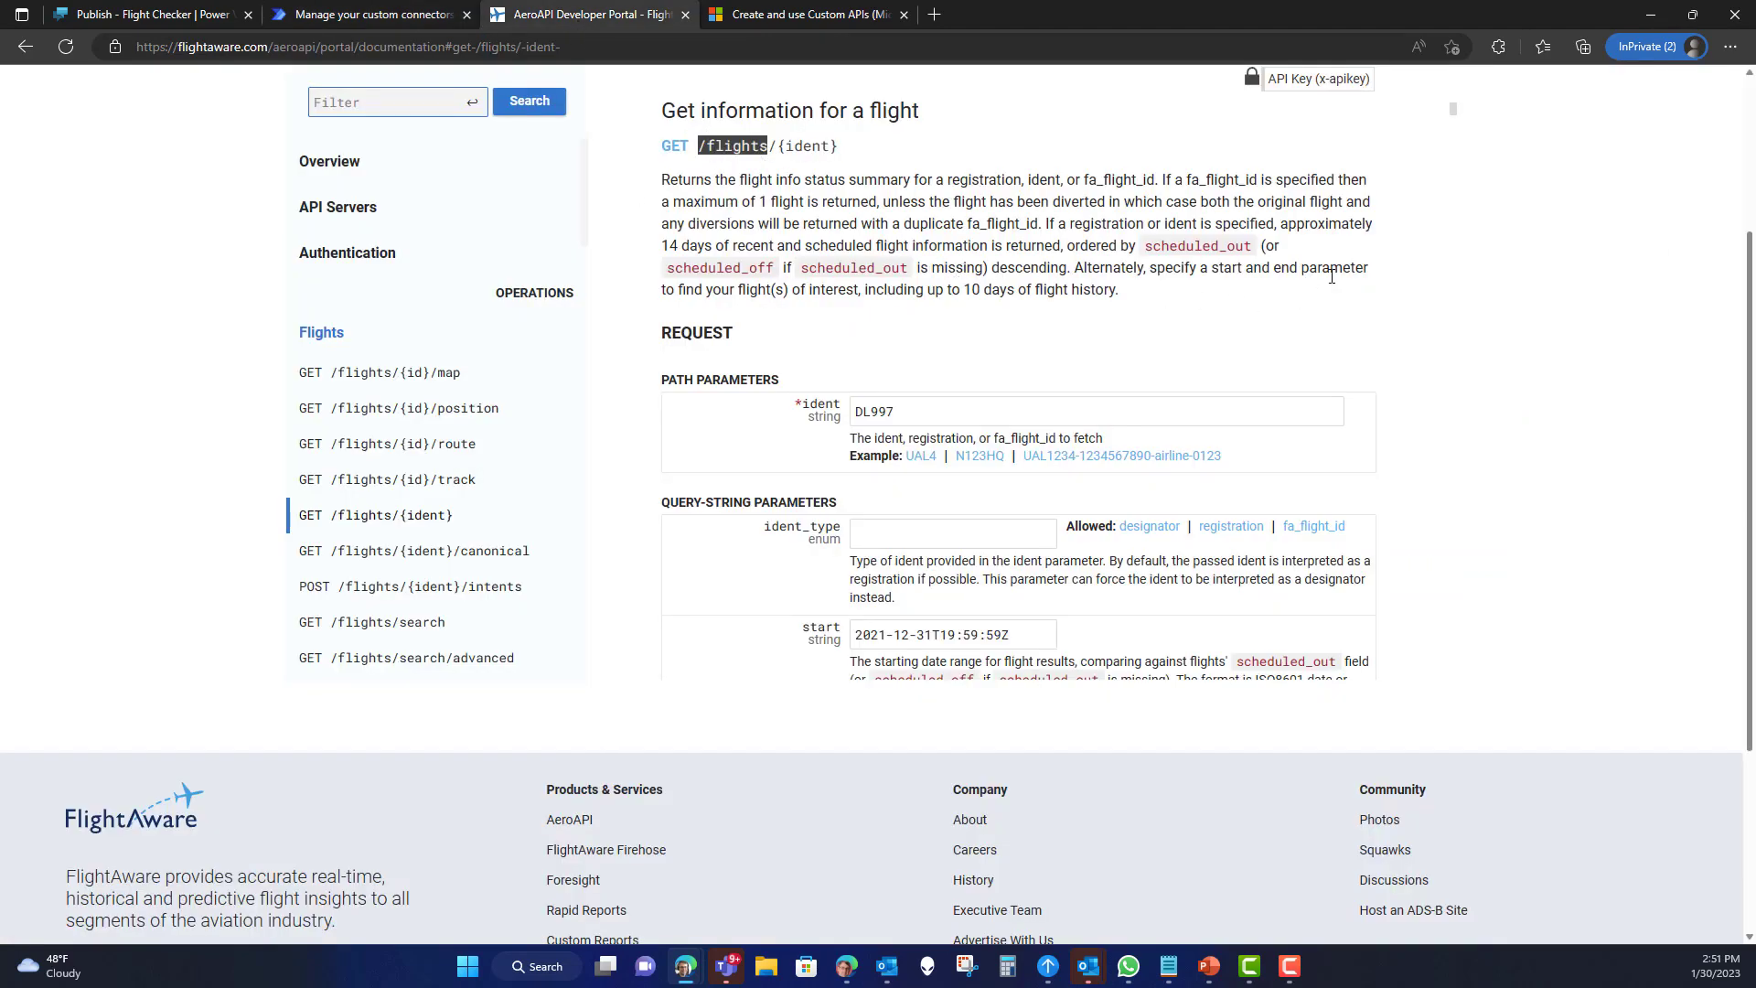
pyautogui.scroll(-2, 1386, 287)
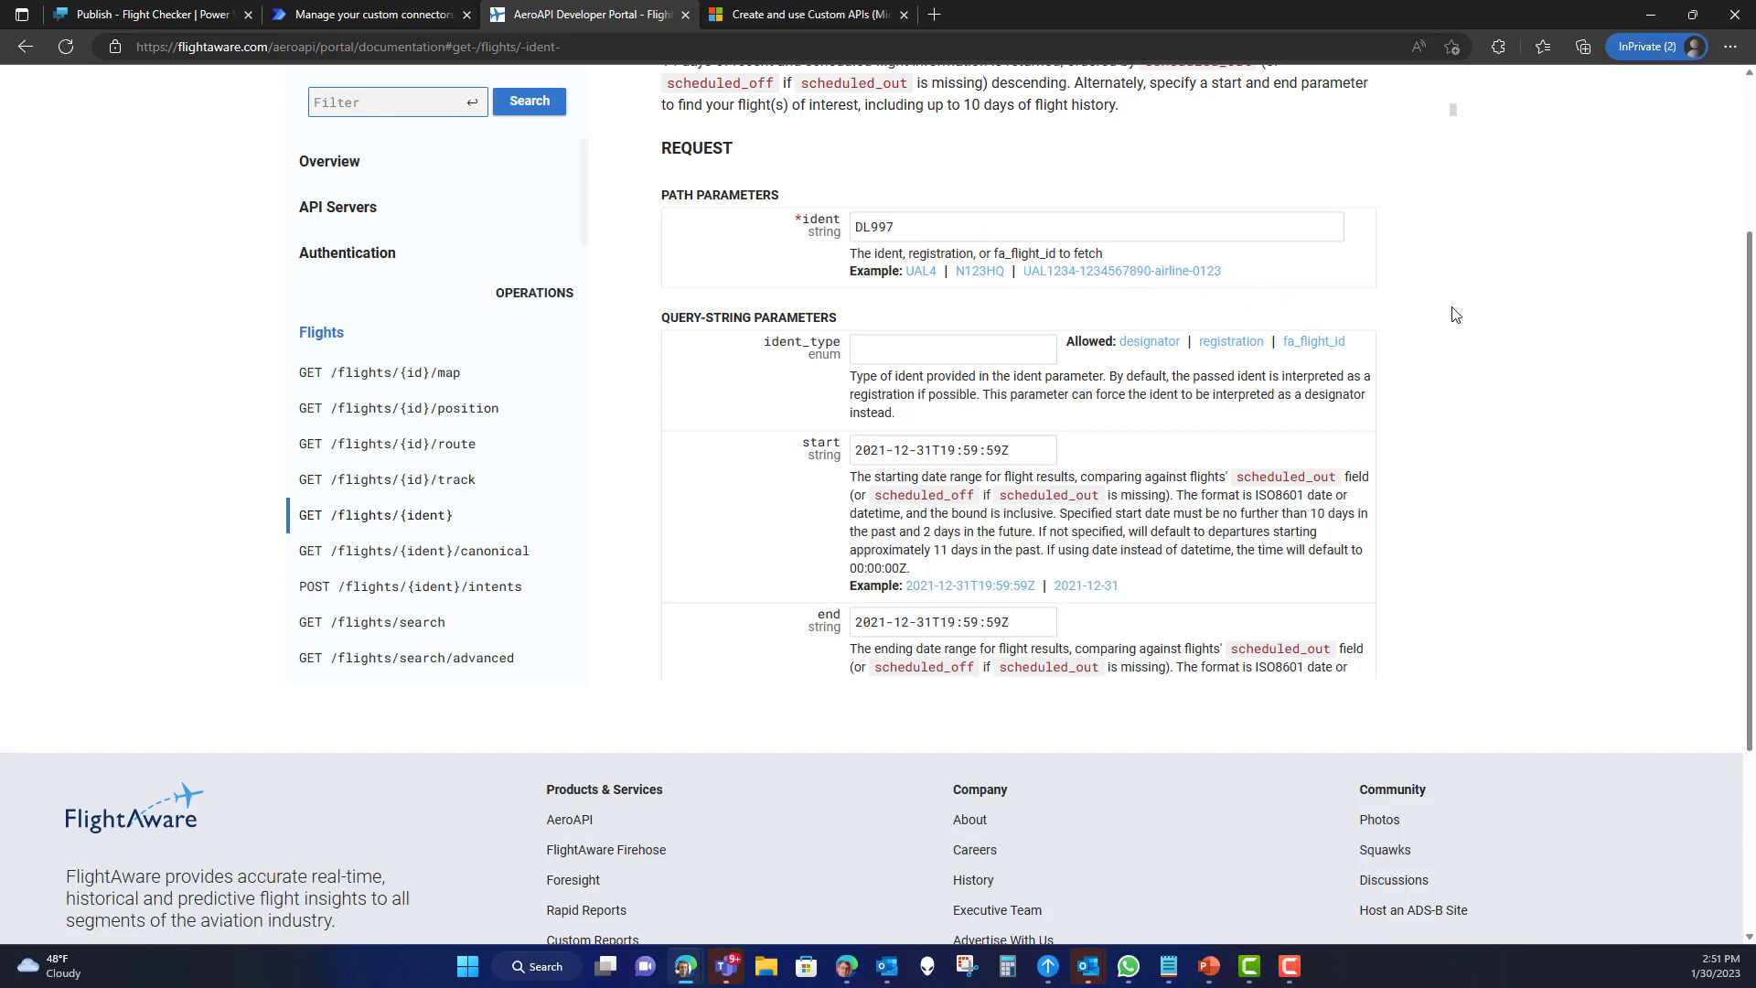
pyautogui.scroll(-1, 1450, 311)
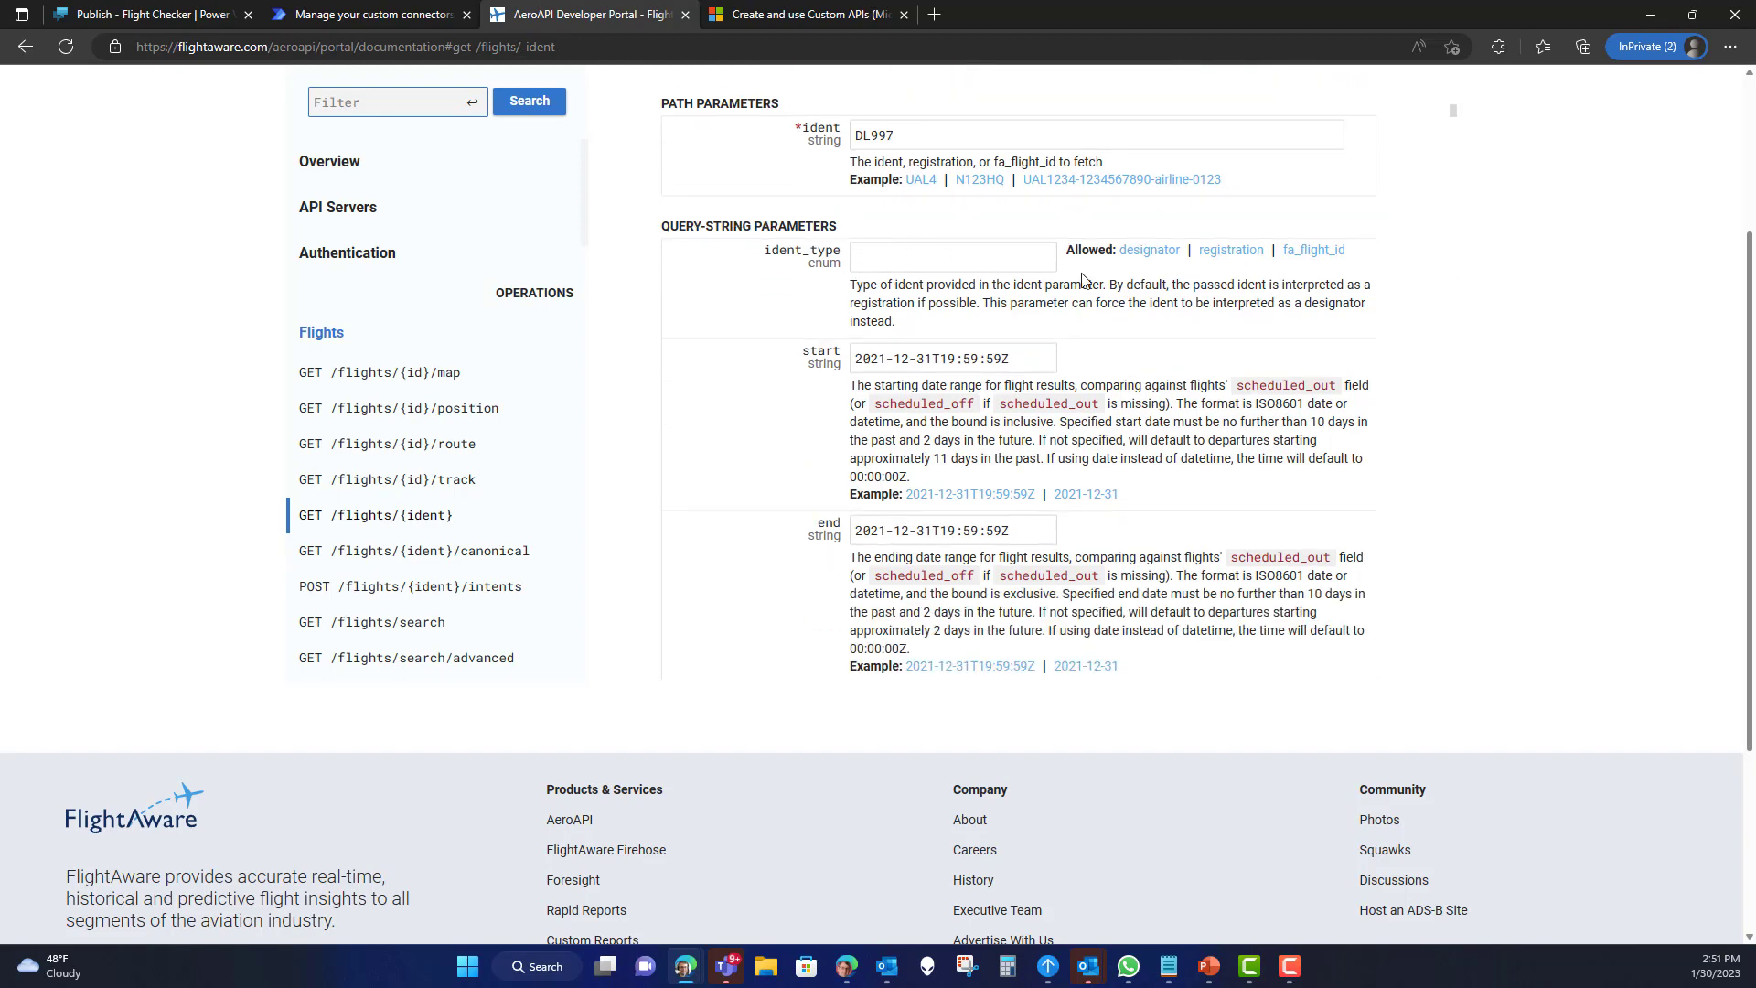
pyautogui.scroll(-1, 1133, 273)
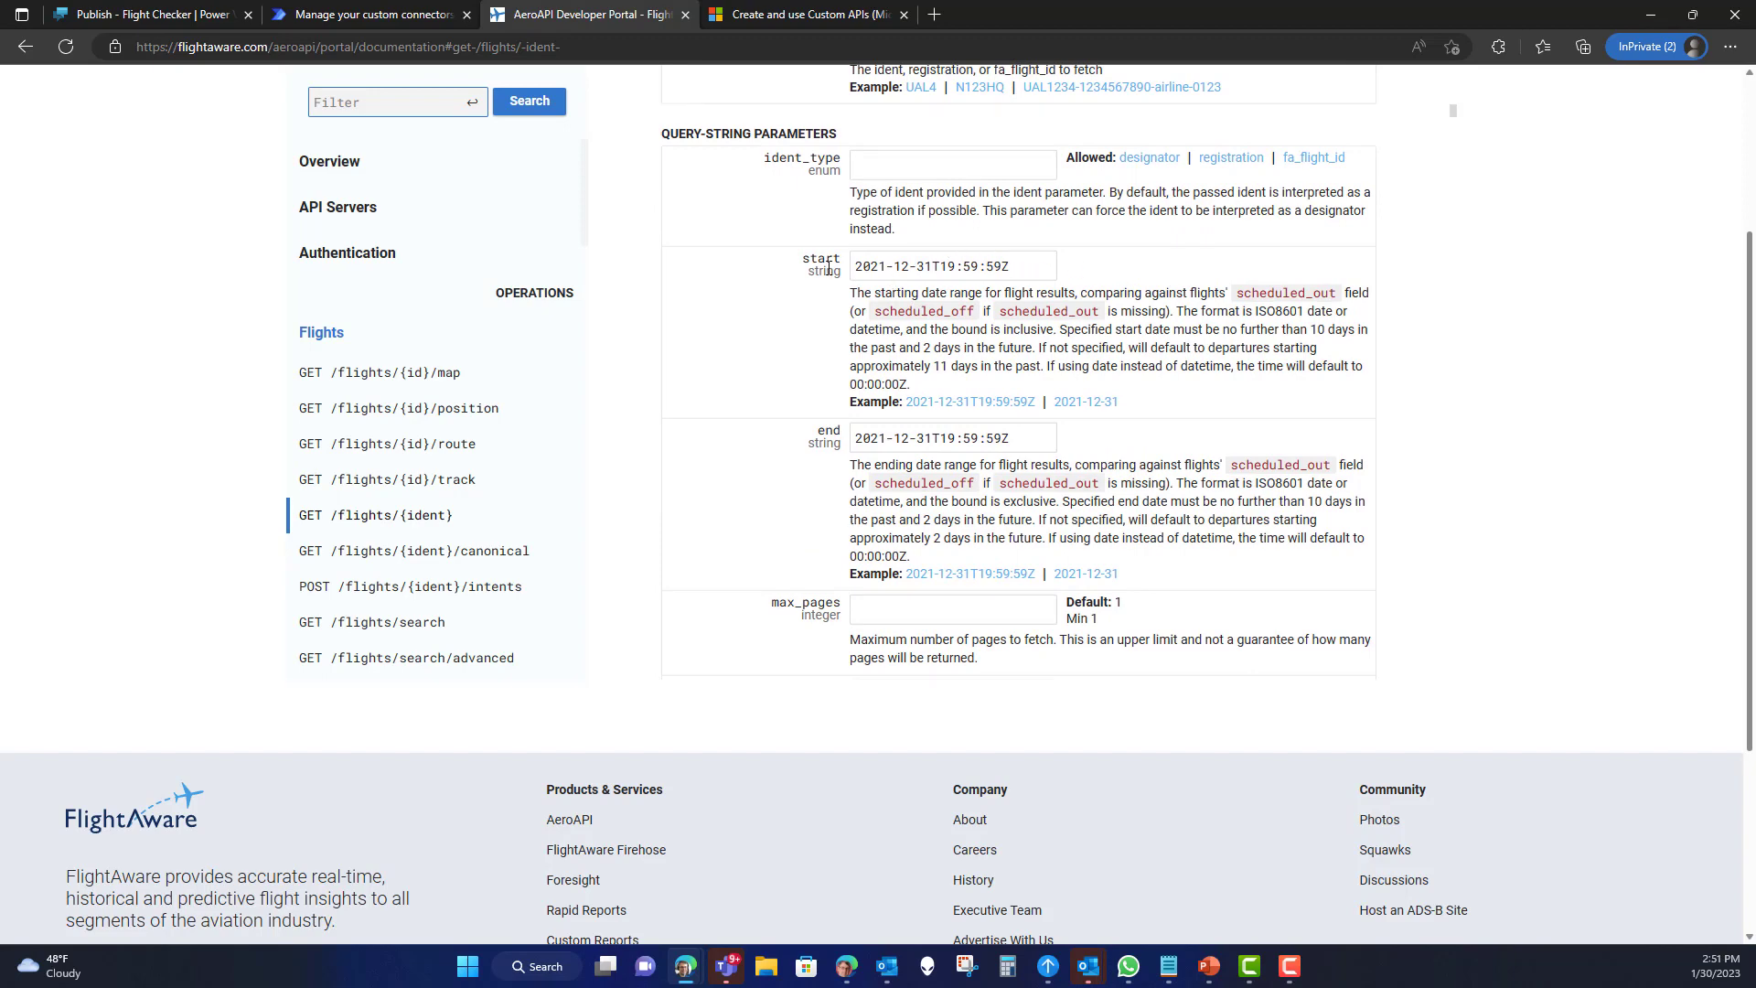
pyautogui.scroll(-1, 1068, 343)
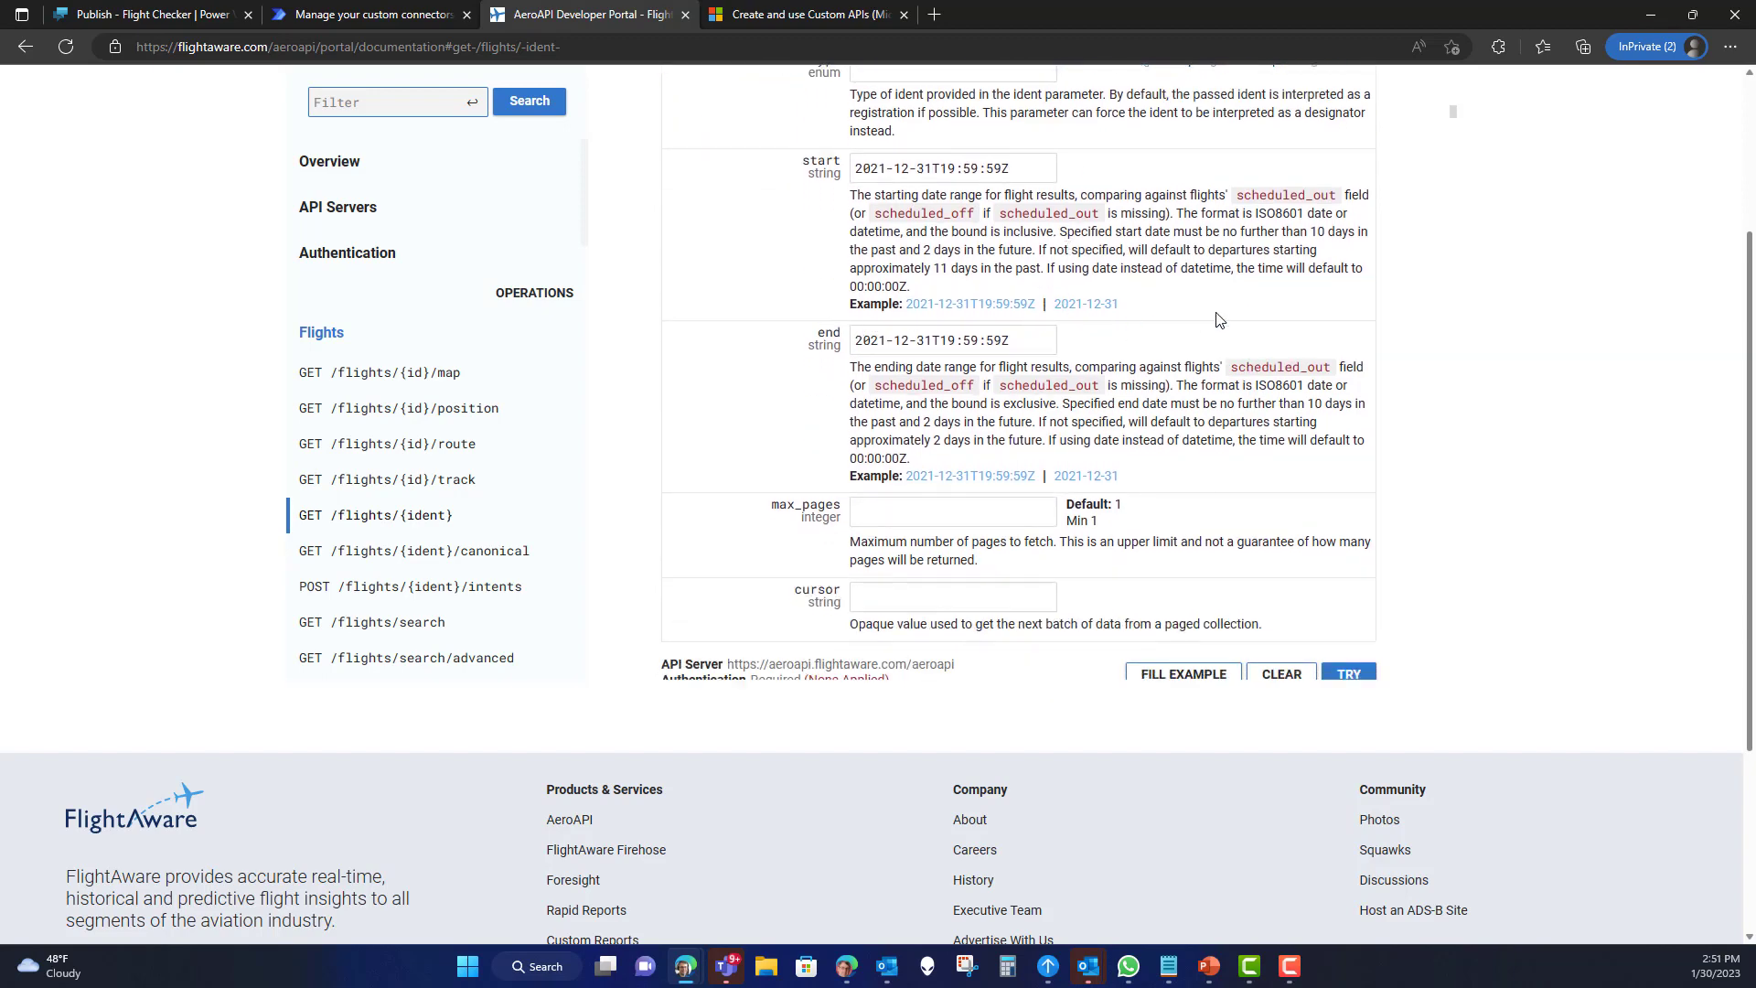
pyautogui.scroll(-1, 1317, 366)
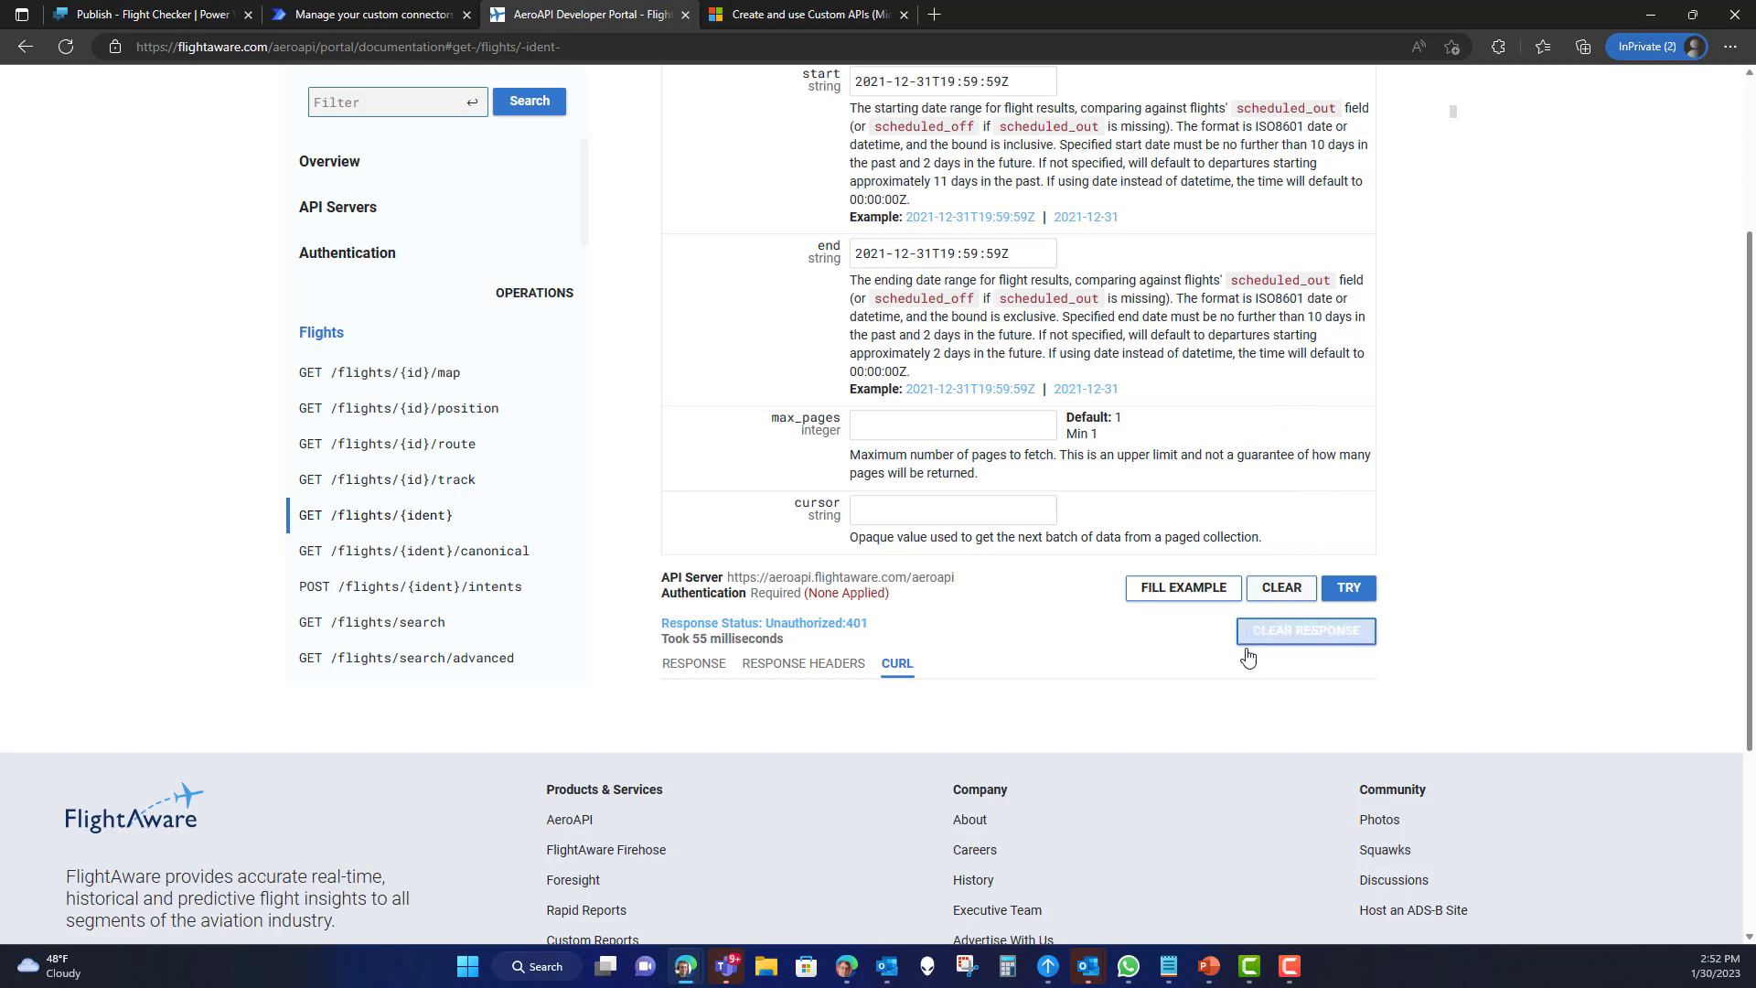
# - Try the GET /flights/{ident} request with ident DL997, copy its cURL command, and return to the sample import form in Power Automate
pyautogui.click(1349, 588)
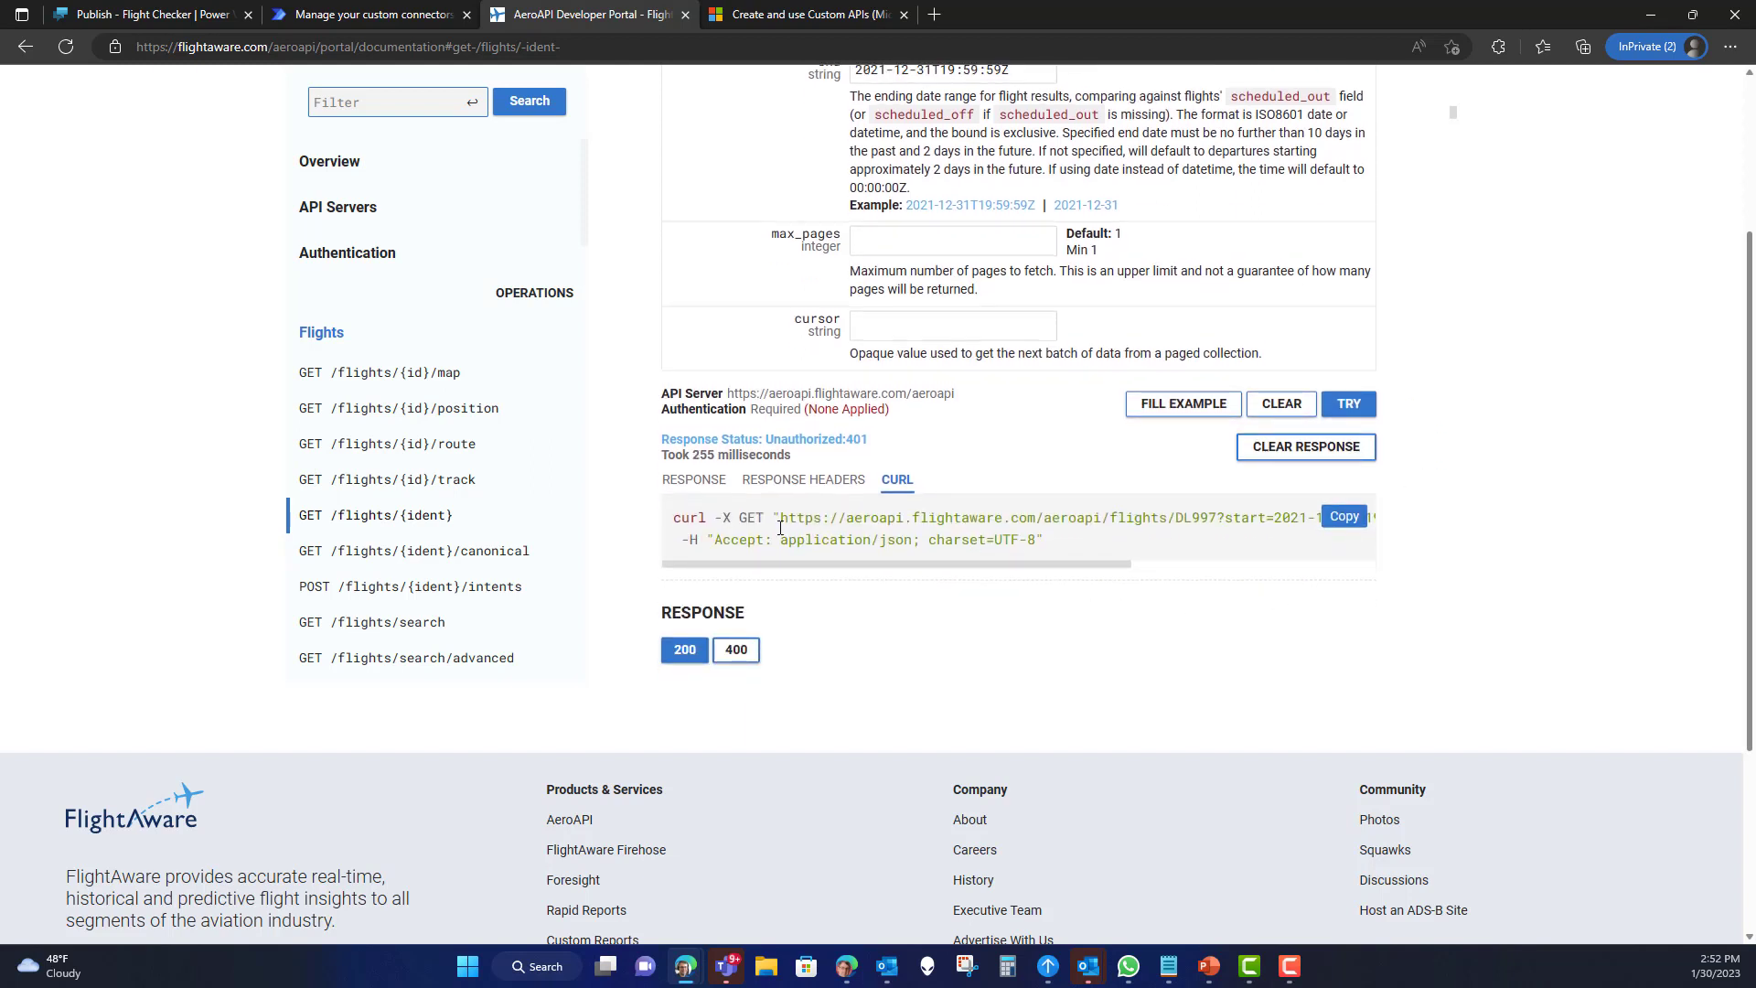
pyautogui.click(1348, 521)
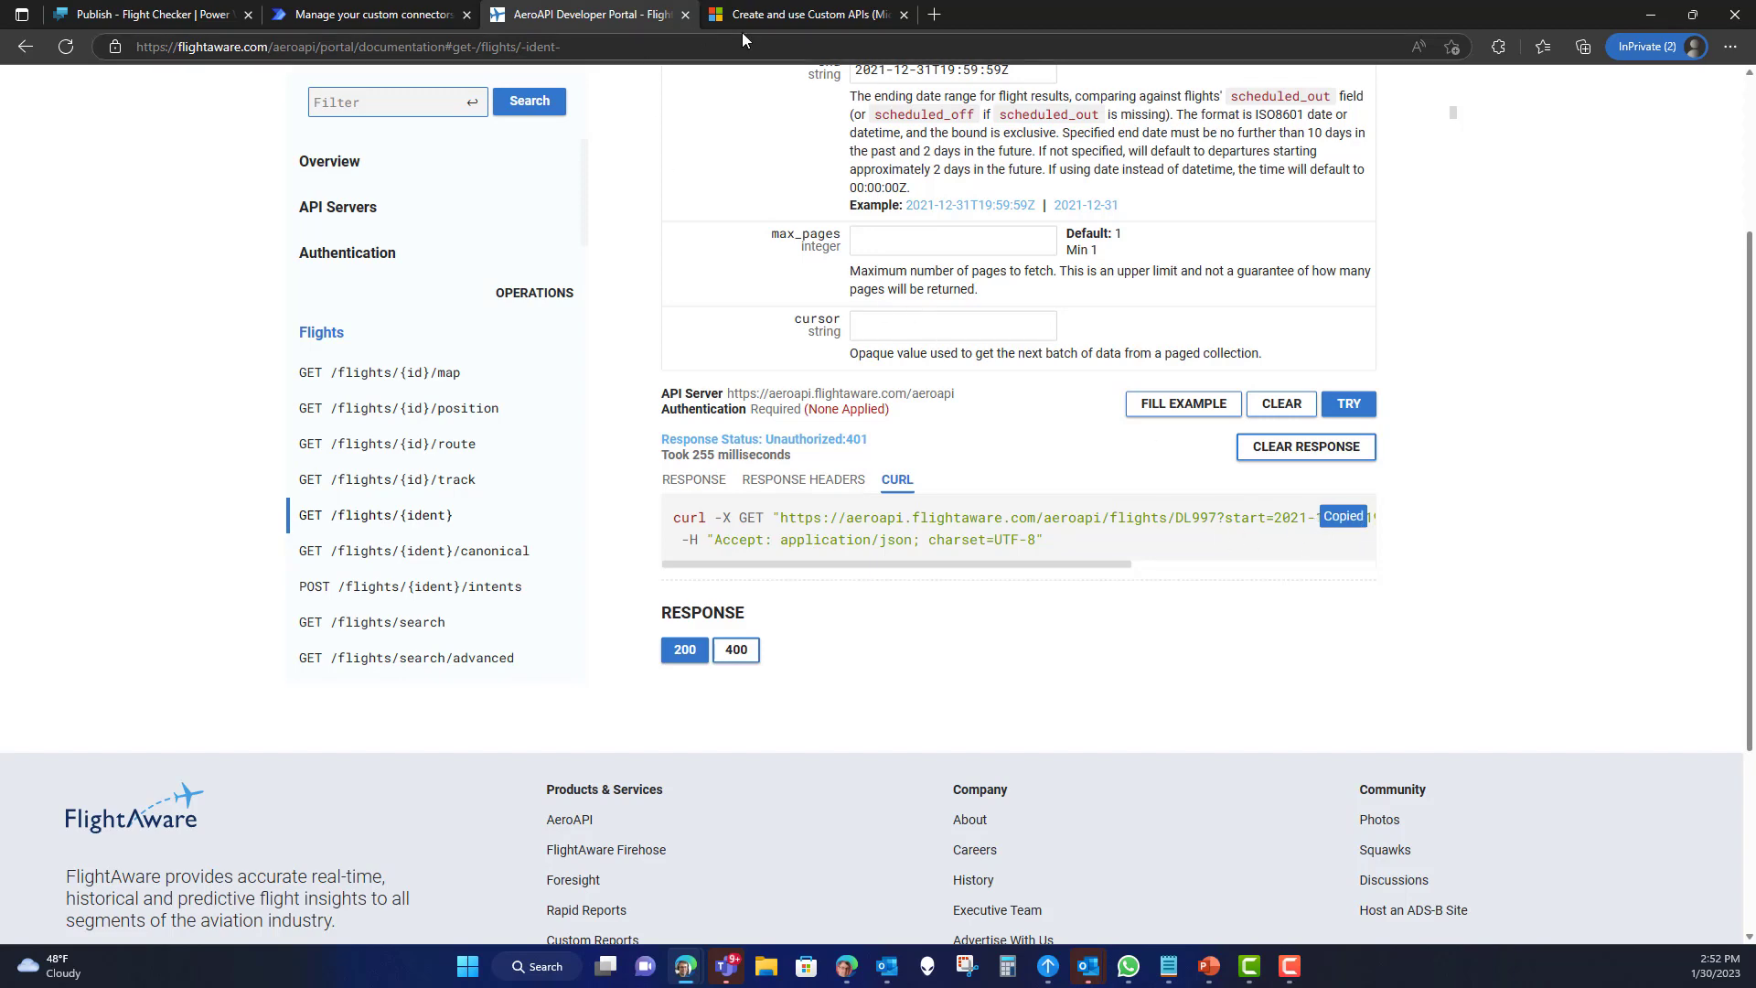
pyautogui.click(396, 17)
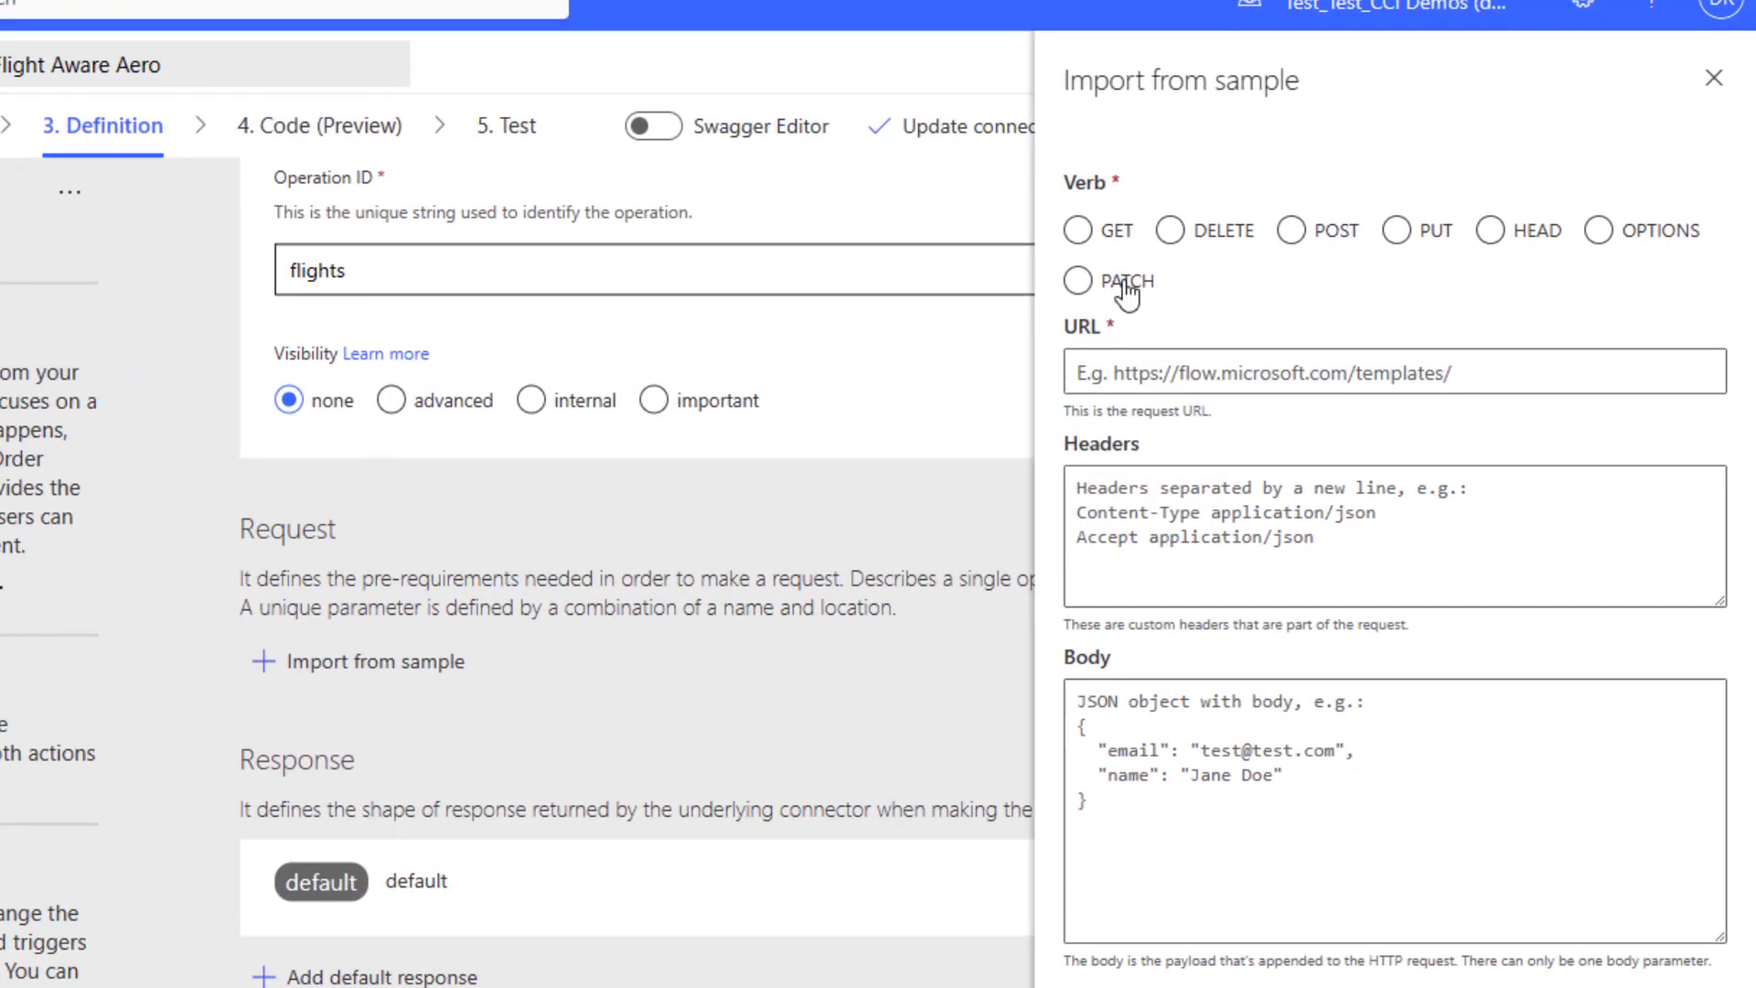
# - Set the sample request's verb to GET and paste the copied cURL command as its URL
pyautogui.click(1079, 236)
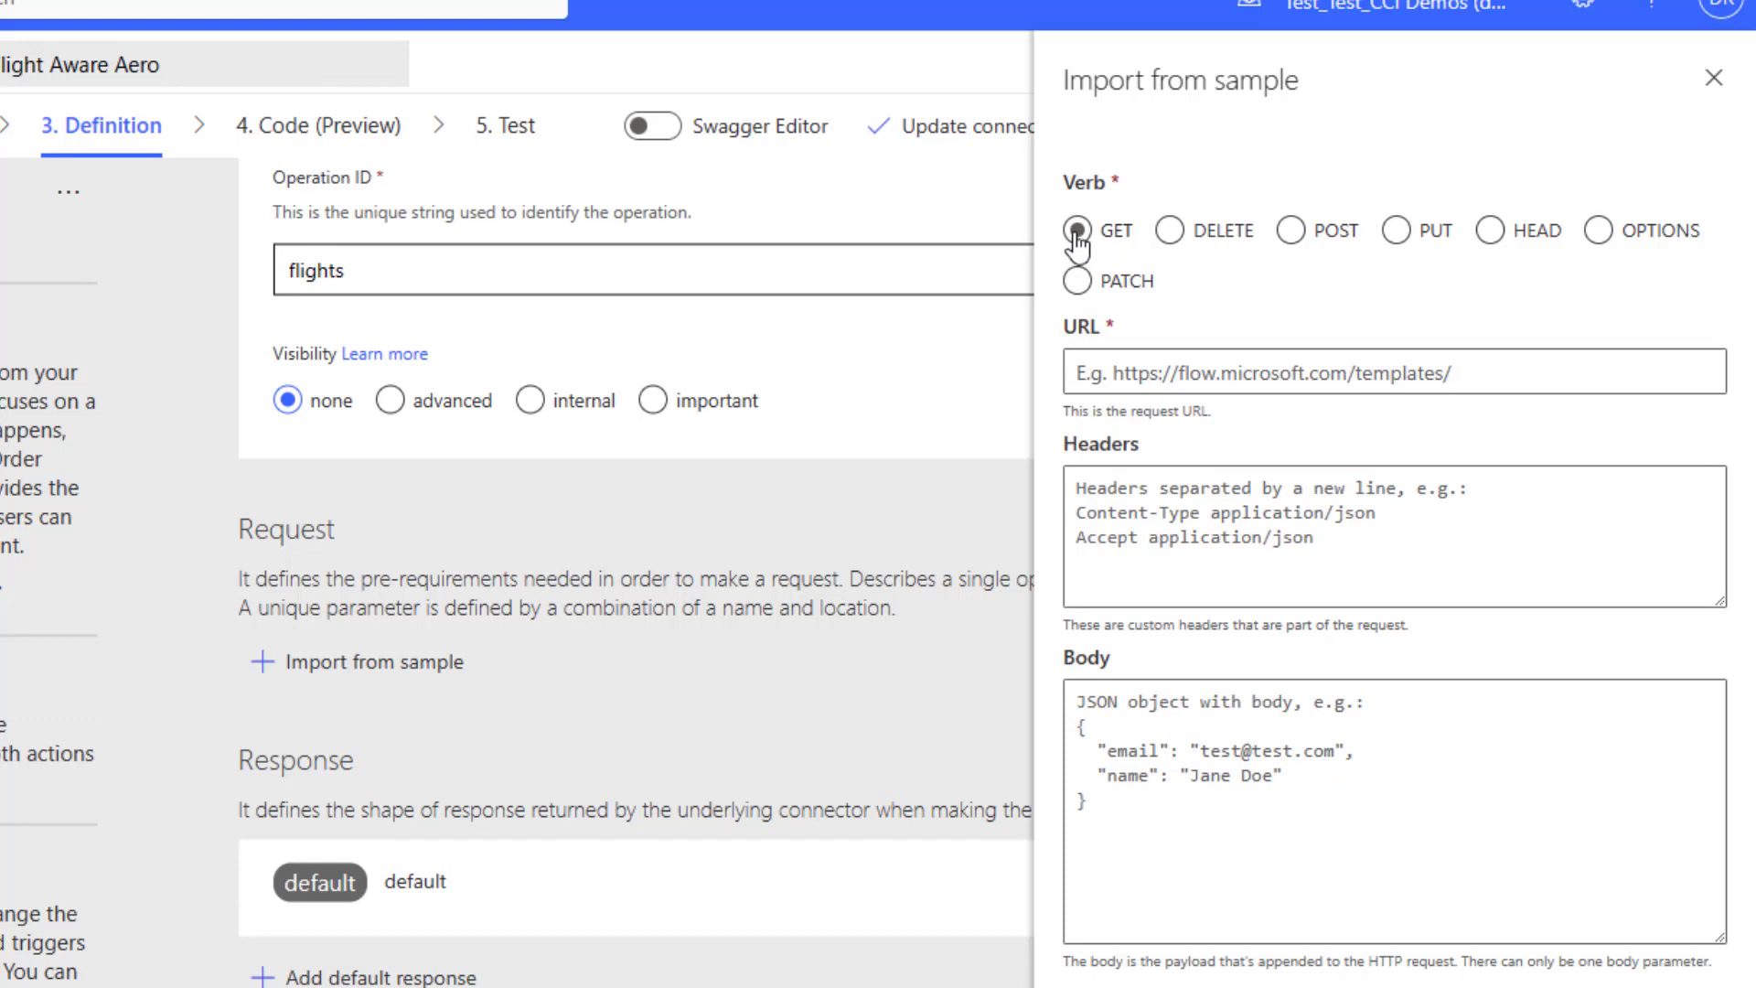
pyautogui.click(1172, 236)
pyautogui.click(1292, 235)
pyautogui.click(1603, 233)
pyautogui.click(1519, 242)
pyautogui.click(1079, 240)
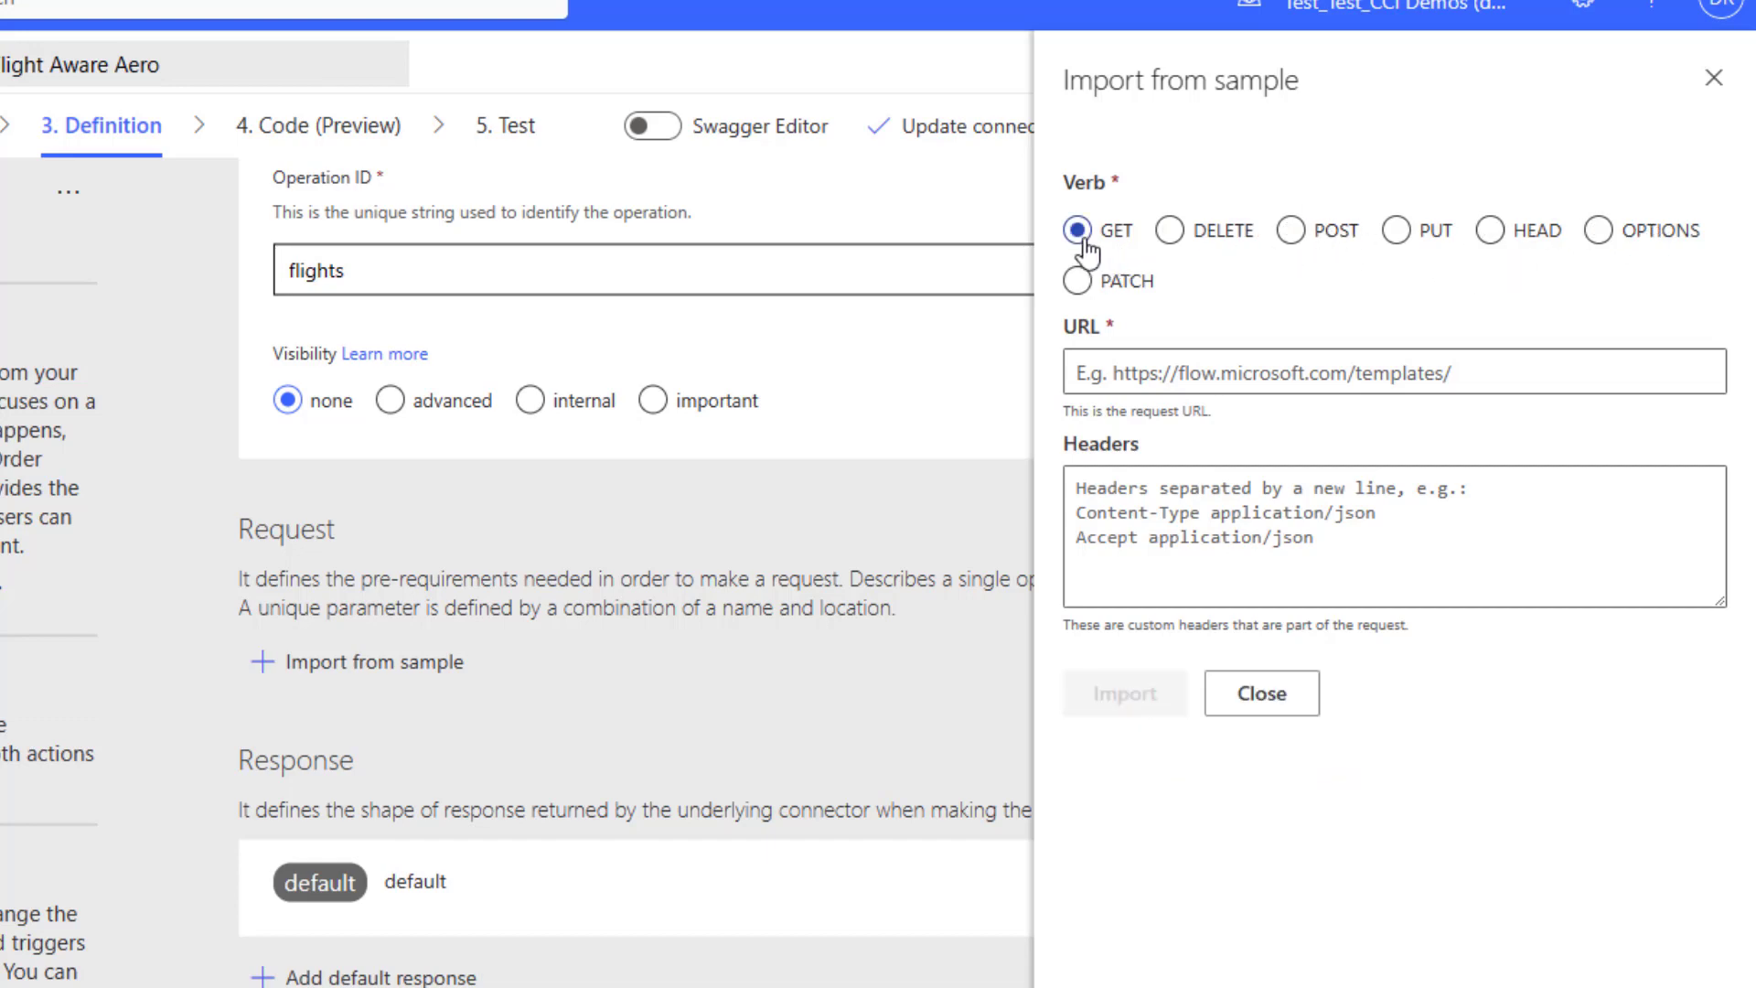
pyautogui.click(1122, 370)
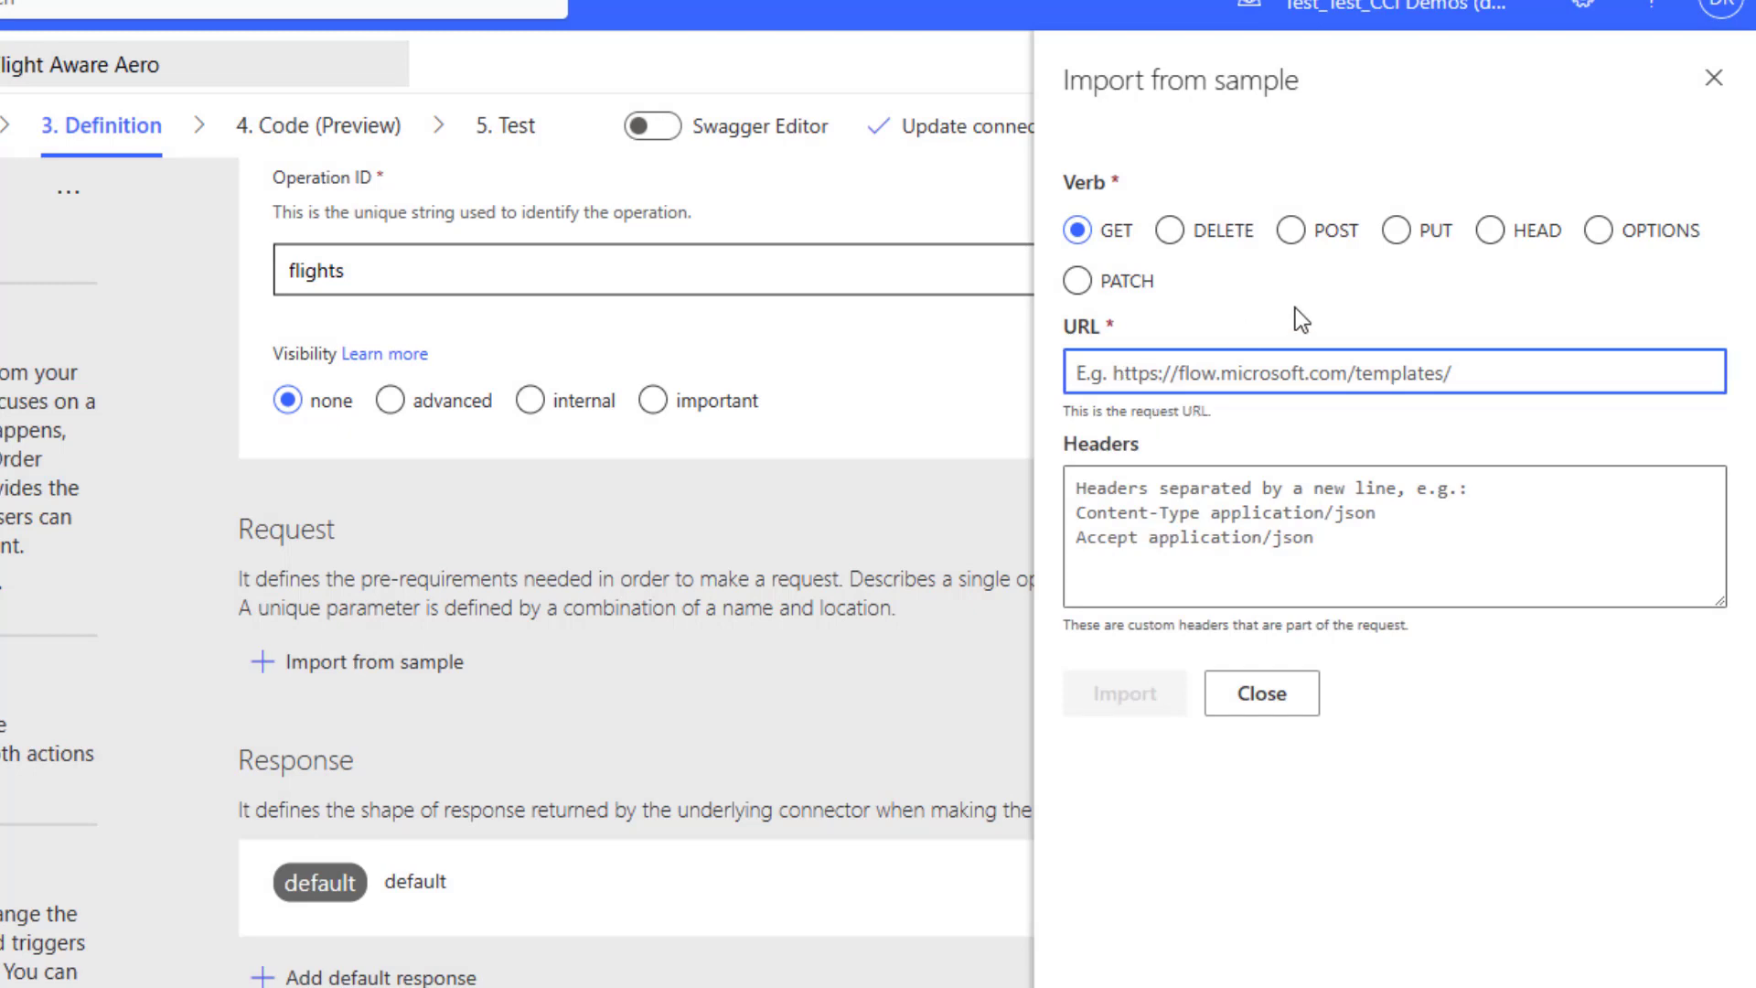
pyautogui.hotkey('ctrl', 'v')
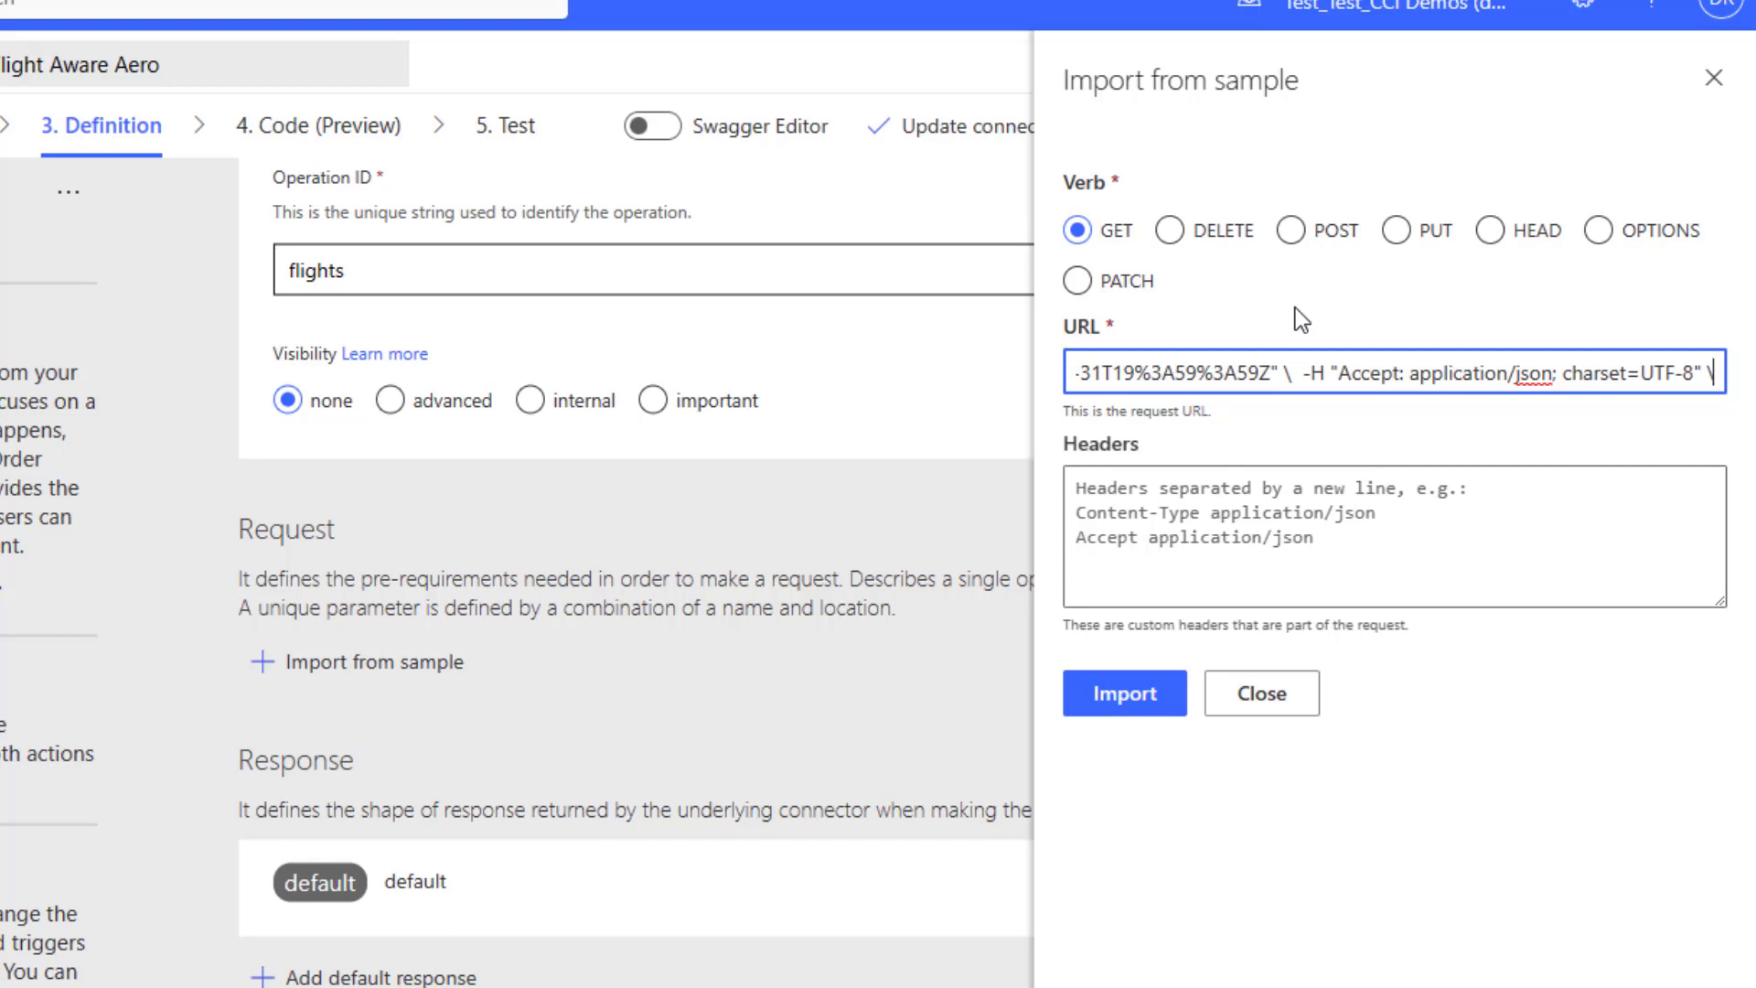
# - Remove the trailing Accept header text from the end of the pasted request URL
pyautogui.hotkey('shift', 'Left')
pyautogui.hotkey('shift', 'Left')
pyautogui.hotkey('shift', 'Left')
pyautogui.hotkey('shift', 'Left')
pyautogui.hotkey('shift', 'Left')
pyautogui.hotkey('shift', 'Left')
pyautogui.hotkey('shift', 'Left')
pyautogui.hotkey('shift', 'Left')
pyautogui.hotkey('shift', 'Left')
pyautogui.hotkey('shift', 'Left')
pyautogui.hotkey('shift', 'Left')
pyautogui.hotkey('shift', 'Left')
pyautogui.hotkey('shift', 'Left')
pyautogui.hotkey('shift', 'Left')
pyautogui.hotkey('shift', 'Left')
pyautogui.hotkey('shift', 'Left')
pyautogui.hotkey('shift', 'Left')
pyautogui.hotkey('shift', 'Left')
pyautogui.hotkey('shift', 'Left')
pyautogui.hotkey('shift', 'Left')
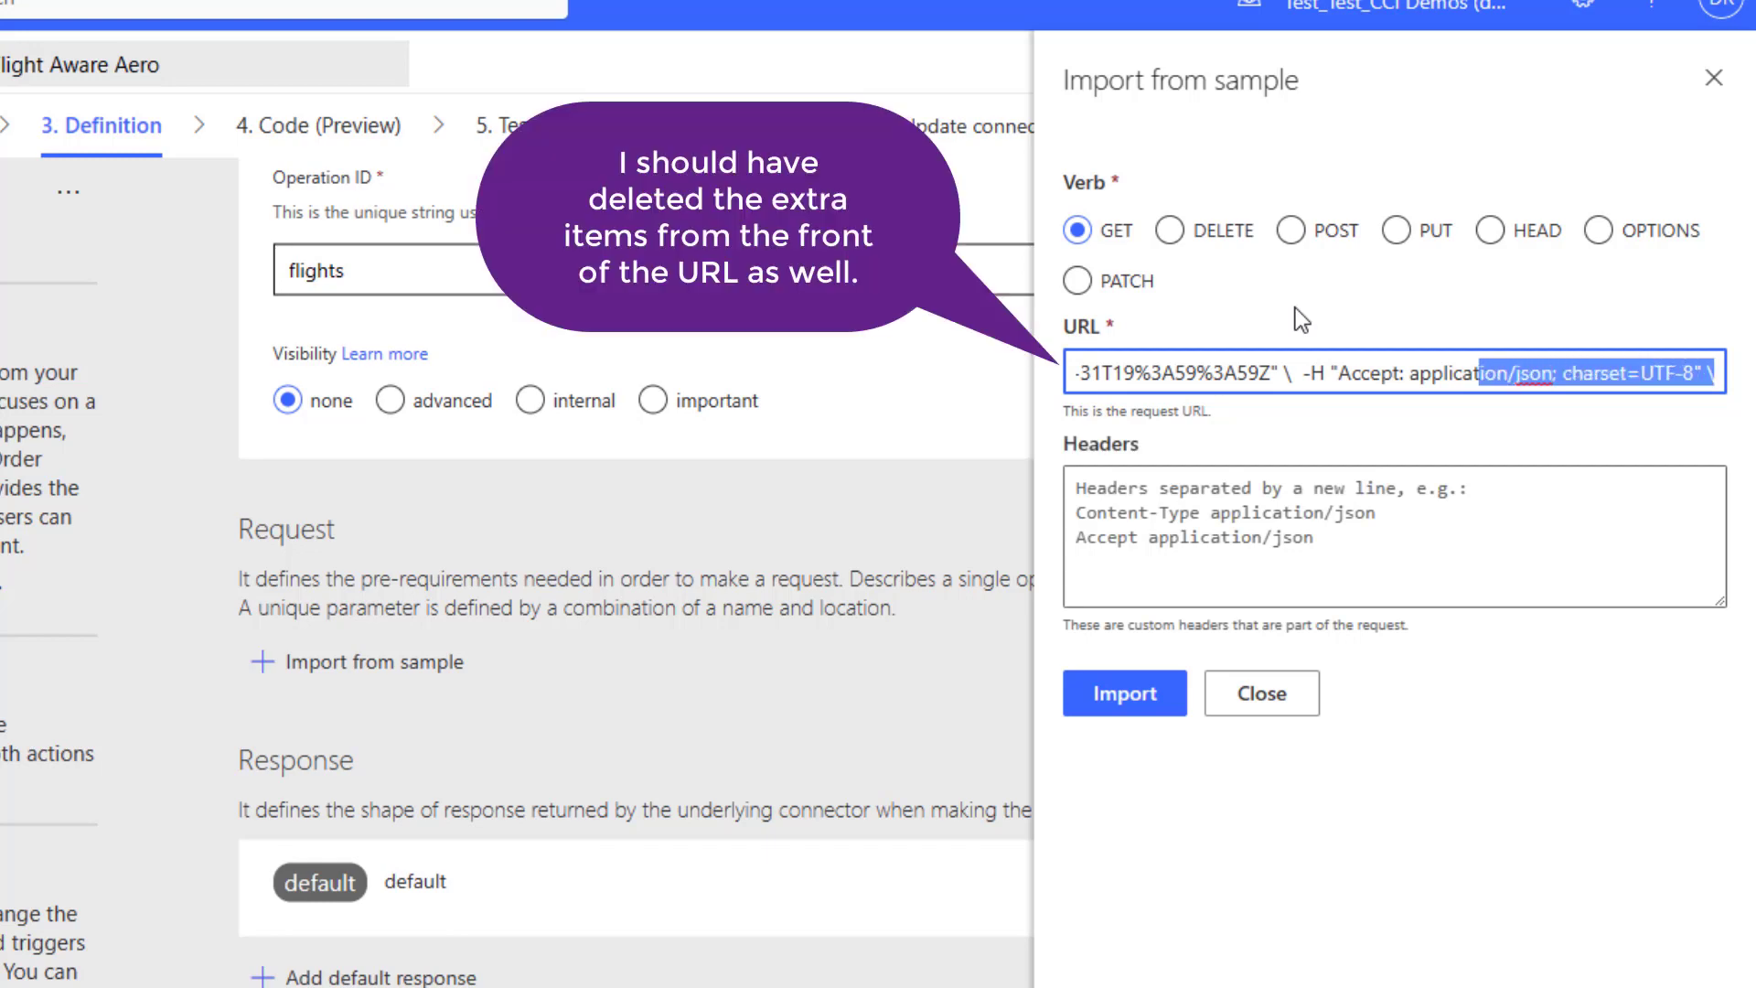
pyautogui.hotkey('shift', 'Left')
pyautogui.hotkey('shift', 'Left')
pyautogui.hotkey('shift', 'Left')
pyautogui.hotkey('shift', 'Left')
pyautogui.hotkey('shift', 'Left')
pyautogui.hotkey('shift', 'Left')
pyautogui.hotkey('shift', 'Left')
pyautogui.hotkey('shift', 'Left')
pyautogui.hotkey('shift', 'Left')
pyautogui.hotkey('shift', 'Left')
pyautogui.hotkey('shift', 'Left')
pyautogui.hotkey('shift', 'Left')
pyautogui.hotkey('shift', 'Left')
pyautogui.hotkey('shift', 'Left')
pyautogui.hotkey('shift', 'Left')
pyautogui.hotkey('shift', 'Left')
pyautogui.hotkey('shift', 'Left')
pyautogui.hotkey('shift', 'Left')
pyautogui.hotkey('shift', 'Left')
pyautogui.hotkey('shift', 'Left')
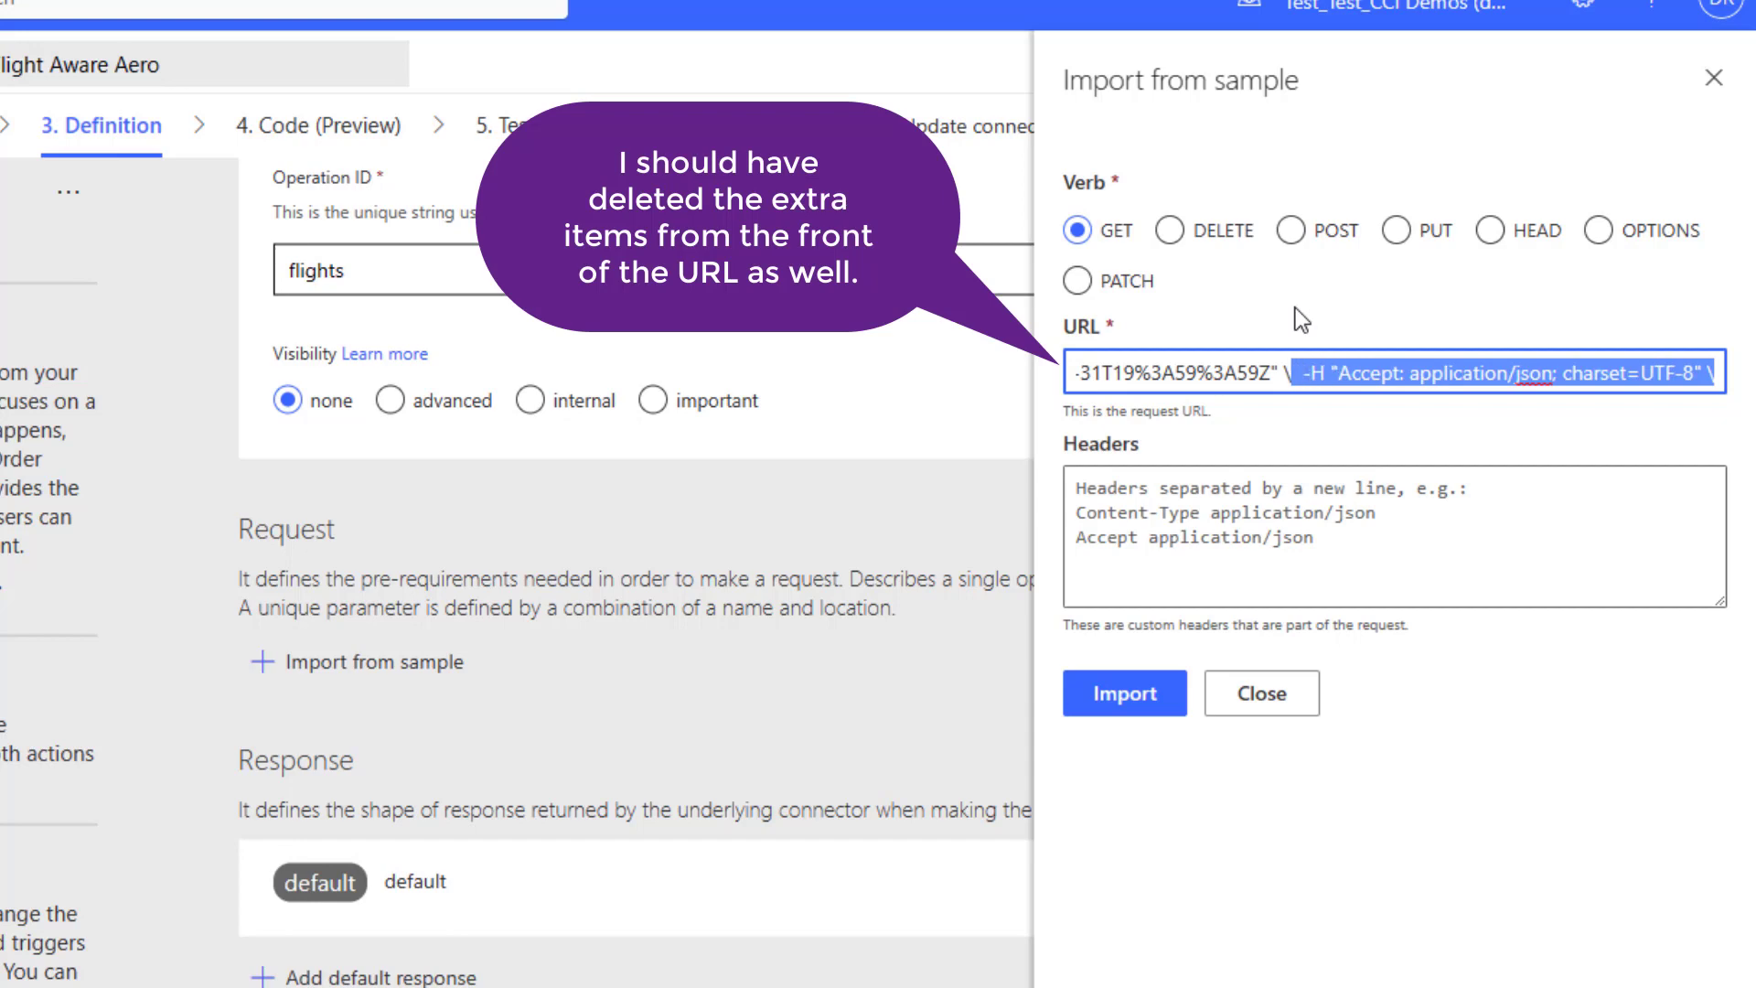
pyautogui.hotkey('shift', 'Left')
pyautogui.hotkey('shift', 'Left')
pyautogui.hotkey('shift', 'Left')
pyautogui.press('BackSpace')
# - Replace the end date value in the request URL with the placeholder {EndDate}
pyautogui.hotkey('shift', 'Left')
pyautogui.hotkey('shift', 'Left')
pyautogui.hotkey('shift', 'Left')
pyautogui.hotkey('shift', 'Left')
pyautogui.hotkey('shift', 'Left')
pyautogui.hotkey('shift', 'Left')
pyautogui.hotkey('shift', 'Left')
pyautogui.hotkey('shift', 'Left')
pyautogui.hotkey('shift', 'Left')
pyautogui.hotkey('shift', 'Left')
pyautogui.hotkey('shift', 'Left')
pyautogui.hotkey('shift', 'Left')
pyautogui.hotkey('shift', 'Left')
pyautogui.hotkey('shift', 'Left')
pyautogui.hotkey('shift', 'Left')
pyautogui.hotkey('shift', 'Left')
pyautogui.hotkey('shift', 'Left')
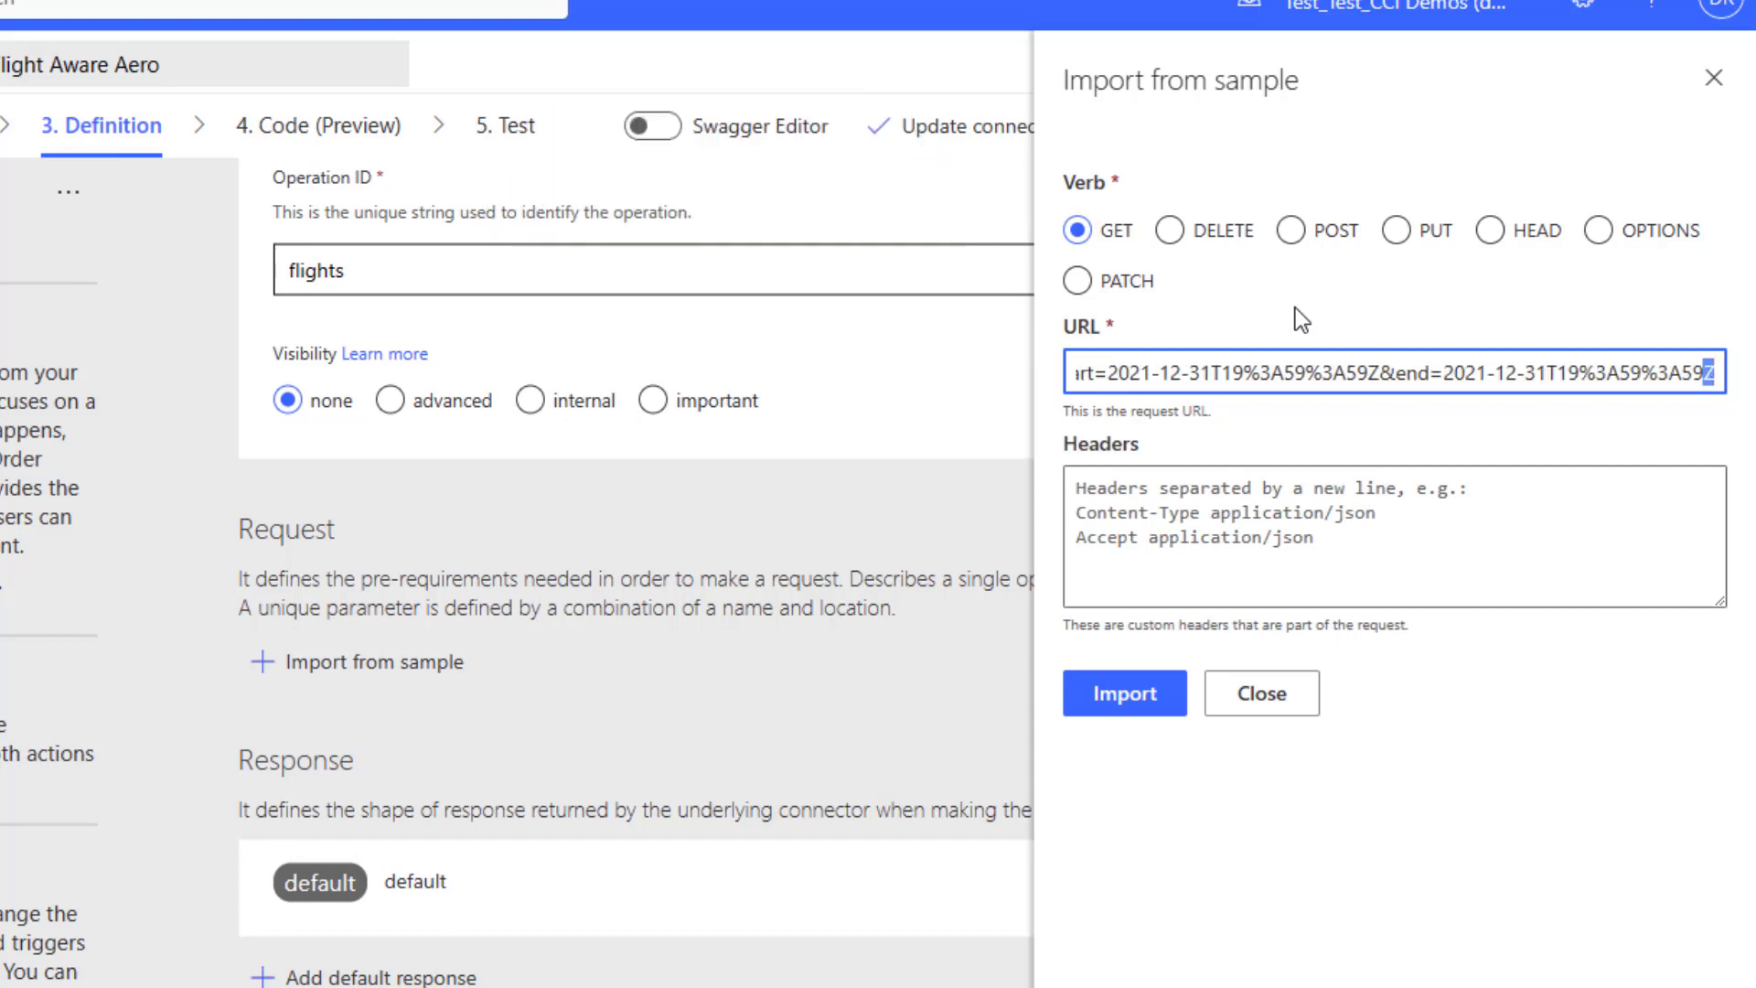
pyautogui.hotkey('shift', 'Left')
pyautogui.hotkey('shift', 'Left')
pyautogui.hotkey('shift', 'Left')
pyautogui.hotkey('shift', 'Left')
pyautogui.hotkey('shift', 'Left')
pyautogui.hotkey('shift', 'Left')
pyautogui.hotkey('shift', 'Left')
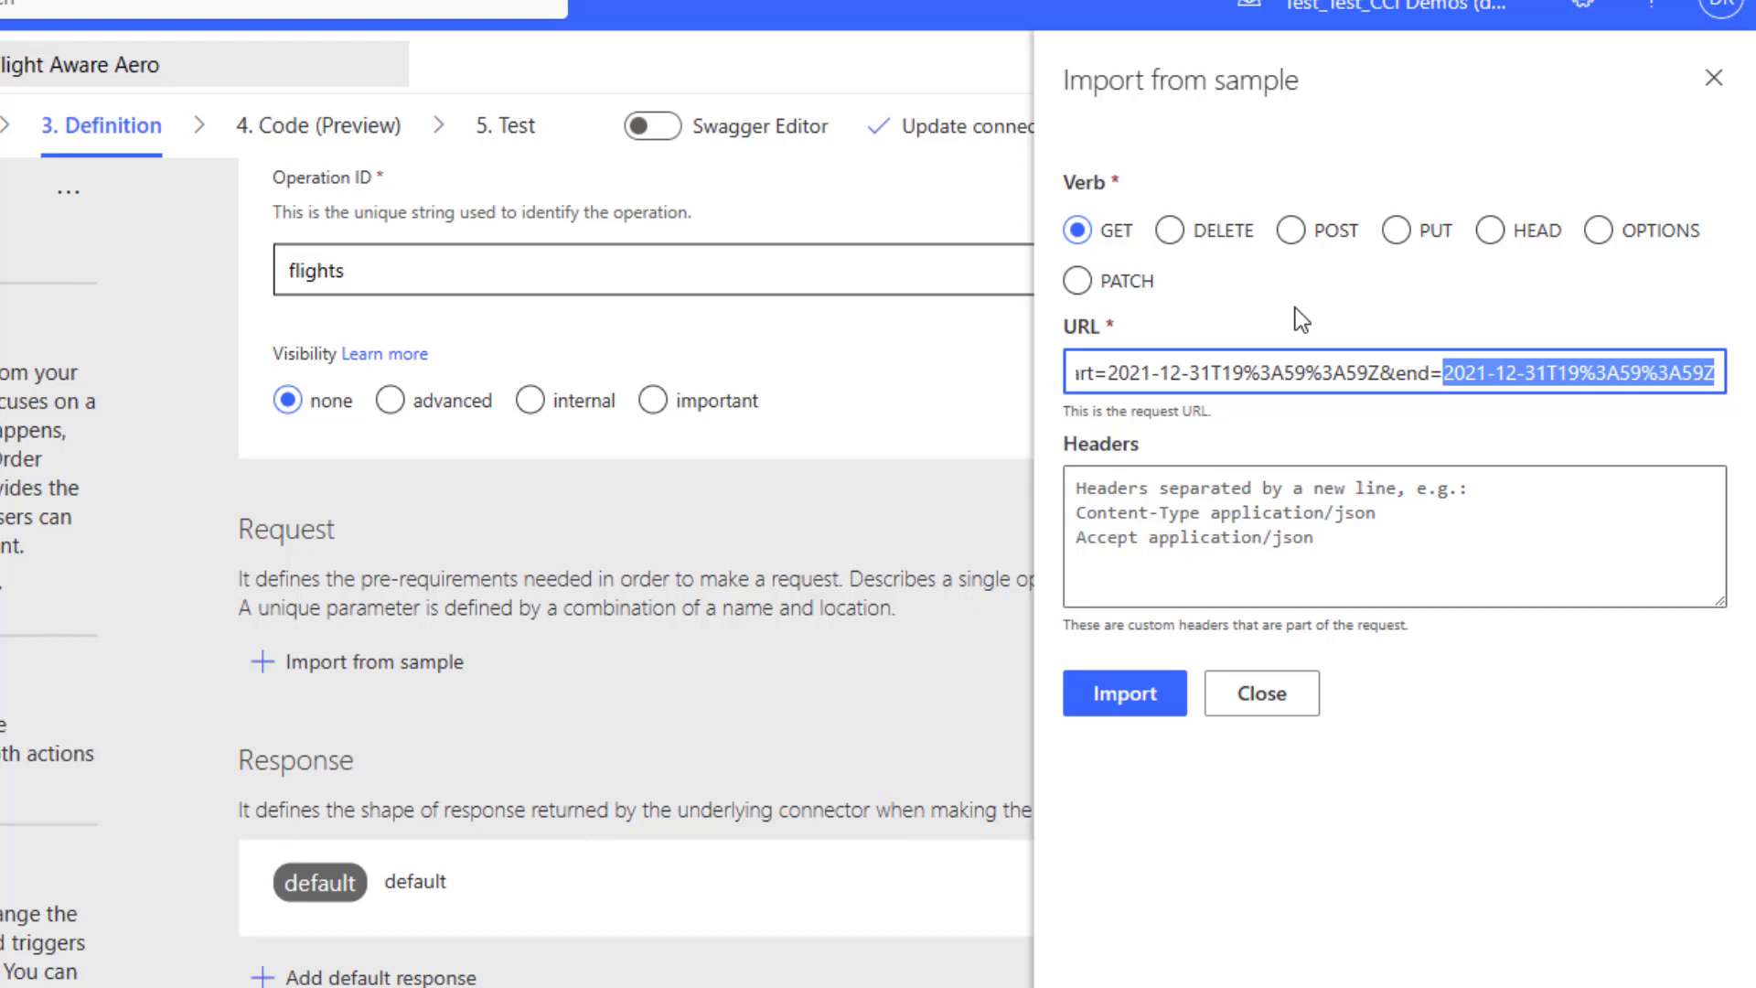
pyautogui.press('BackSpace')
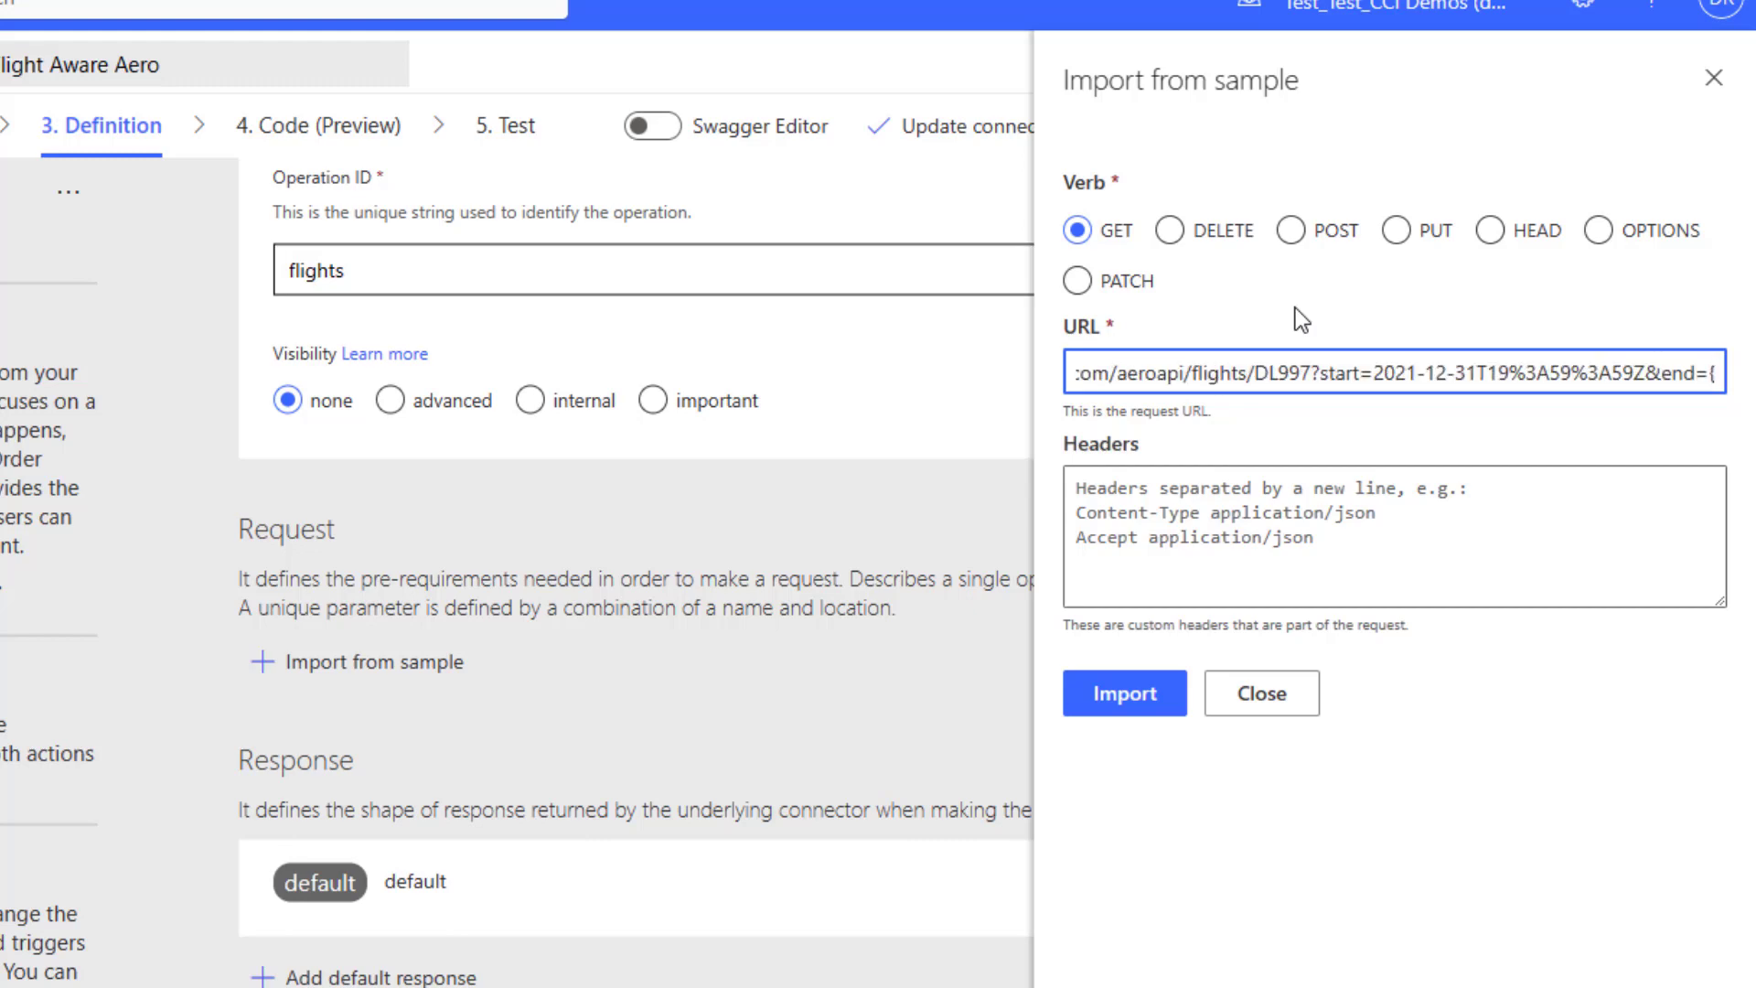
pyautogui.write('{')
pyautogui.write('End')
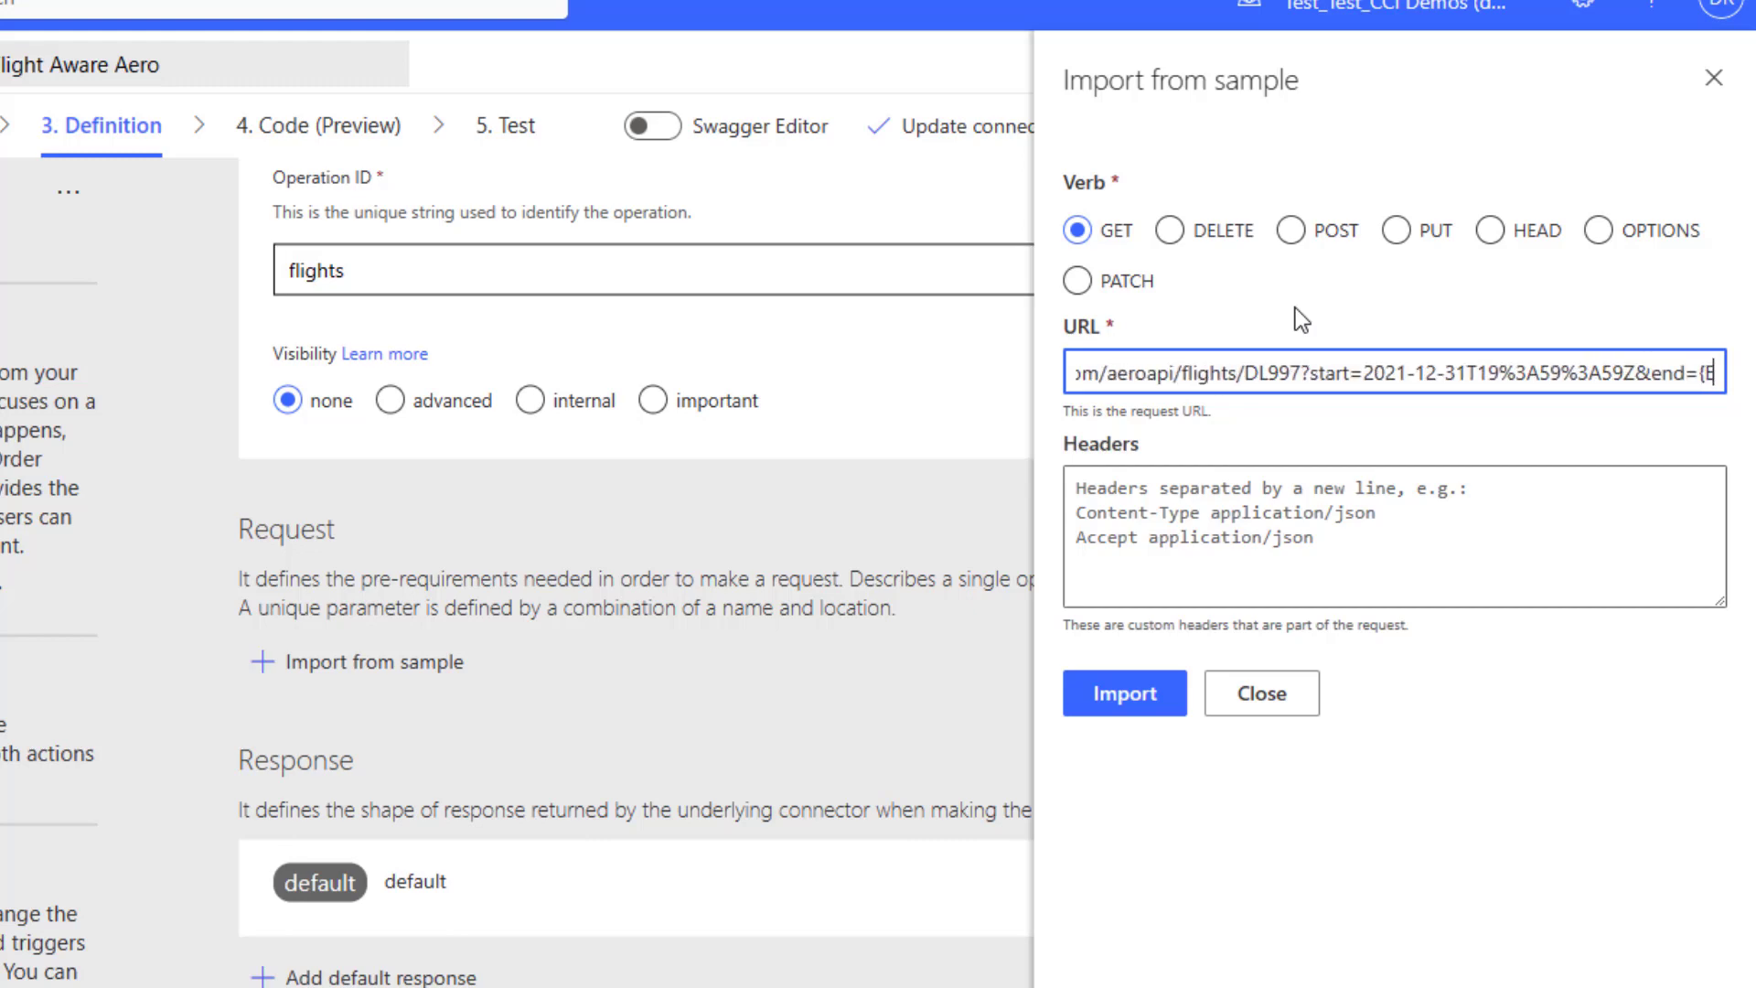
pyautogui.write('Date')
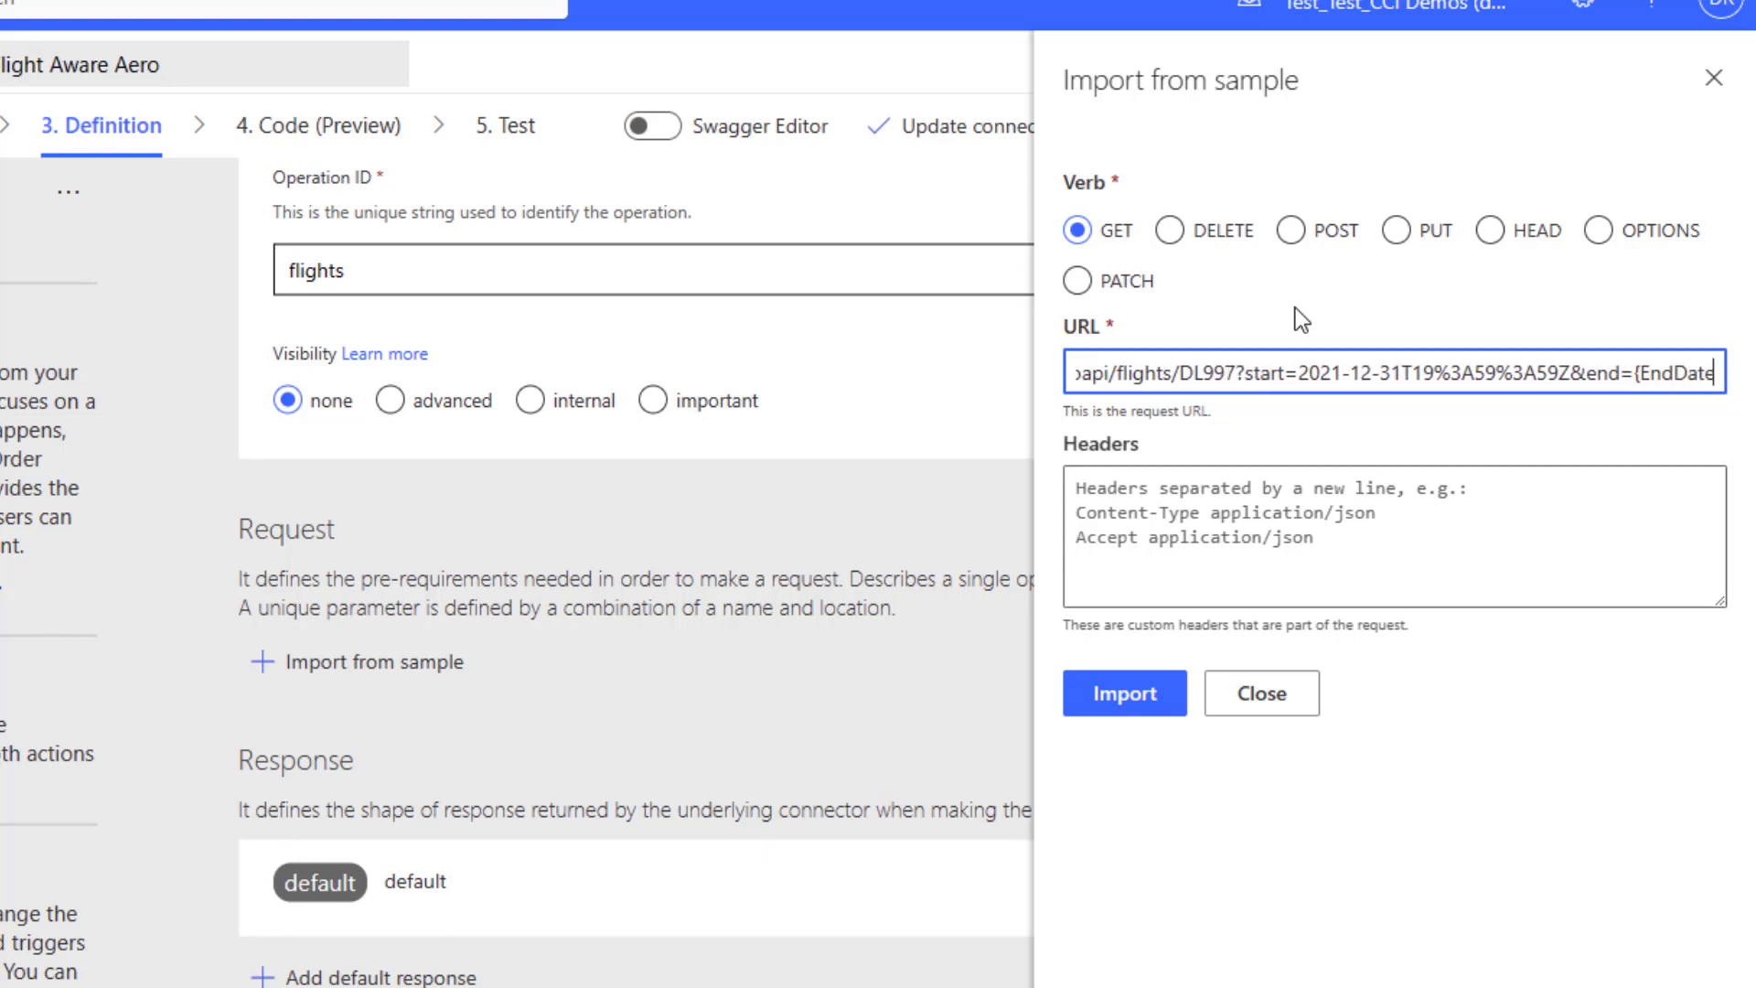
pyautogui.write('}')
# - Replace the start date value in the request URL with the placeholder {StartDate}
pyautogui.press('Left')
pyautogui.press('Left')
pyautogui.press('Left')
pyautogui.press('Left')
pyautogui.press('Left')
pyautogui.press('Left')
pyautogui.press('Left')
pyautogui.press('Left')
pyautogui.press('Left')
pyautogui.press('Left')
pyautogui.press('Left')
pyautogui.press('Left')
pyautogui.press('Left')
pyautogui.press('Left')
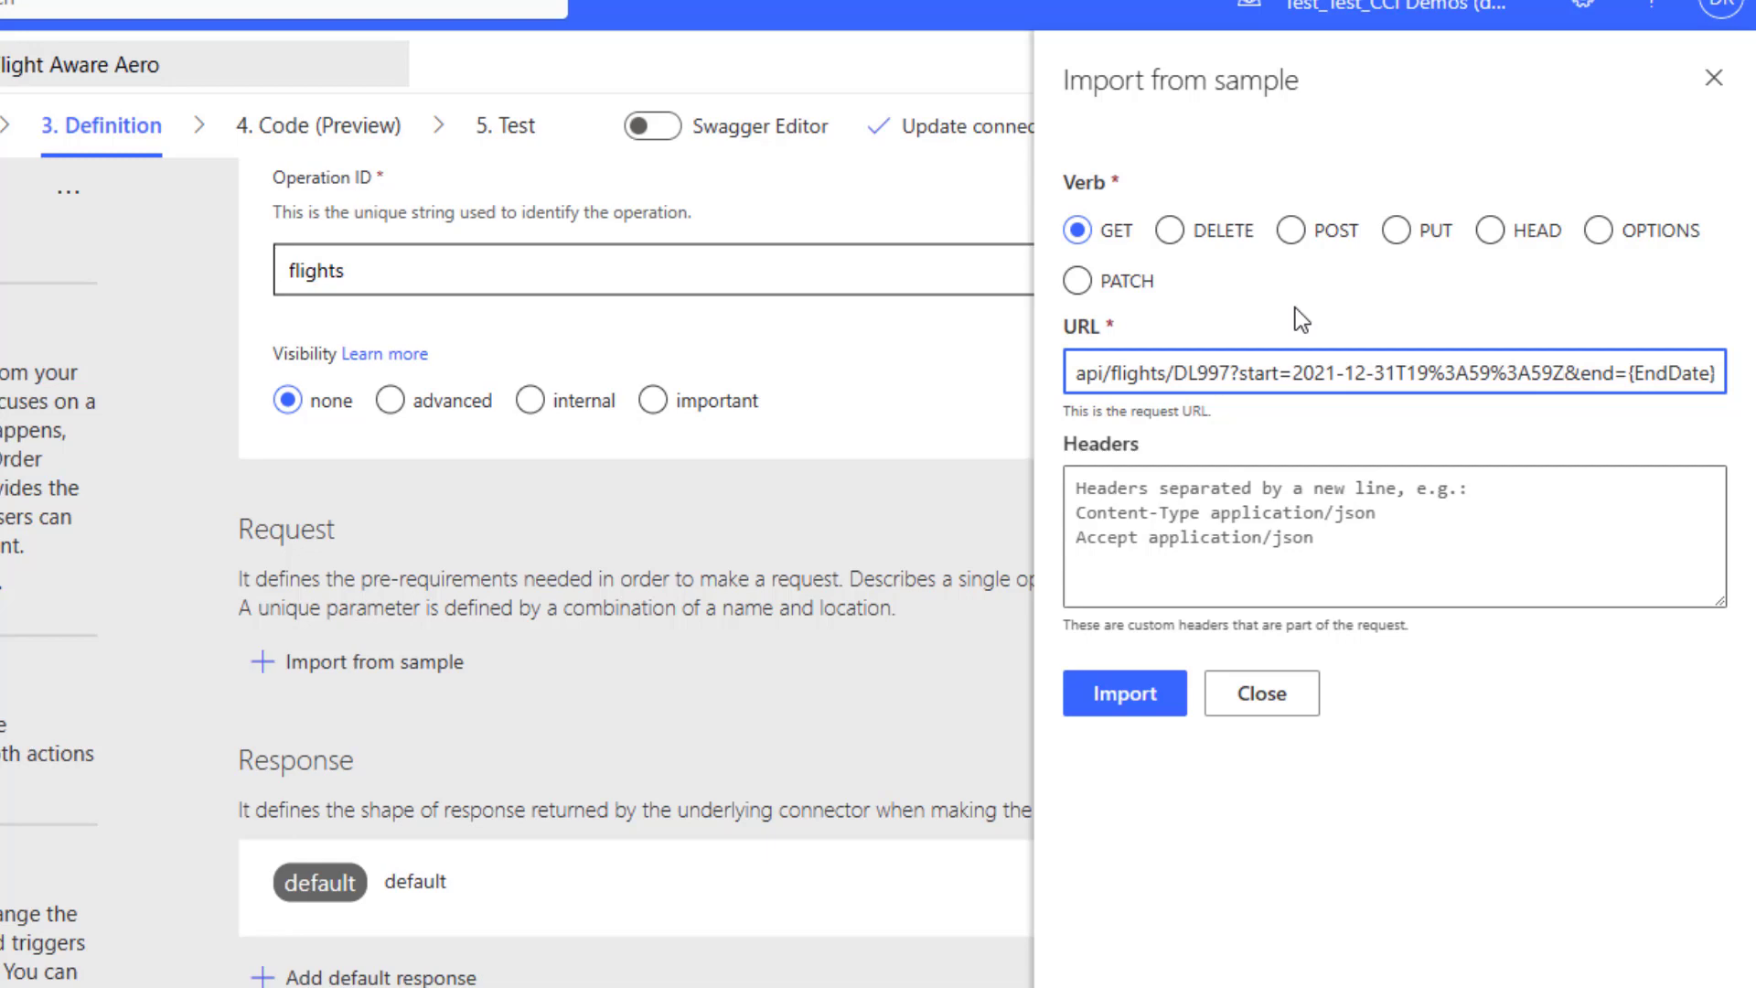
pyautogui.hotkey('shift', 'Left')
pyautogui.hotkey('shift', 'Left')
pyautogui.hotkey('shift', 'Left')
pyautogui.hotkey('shift', 'Left')
pyautogui.hotkey('shift', 'Left')
pyautogui.hotkey('shift', 'Left')
pyautogui.hotkey('shift', 'Left')
pyautogui.hotkey('shift', 'Left')
pyautogui.hotkey('shift', 'Left')
pyautogui.hotkey('shift', 'Left')
pyautogui.hotkey('shift', 'Left')
pyautogui.hotkey('shift', 'Left')
pyautogui.hotkey('shift', 'Left')
pyautogui.hotkey('shift', 'Left')
pyautogui.hotkey('shift', 'Left')
pyautogui.hotkey('shift', 'Left')
pyautogui.hotkey('shift', 'Left')
pyautogui.hotkey('shift', 'Left')
pyautogui.hotkey('shift', 'Left')
pyautogui.hotkey('shift', 'Left')
pyautogui.hotkey('shift', 'Left')
pyautogui.hotkey('shift', 'Left')
pyautogui.hotkey('shift', 'Left')
pyautogui.hotkey('shift', 'Left')
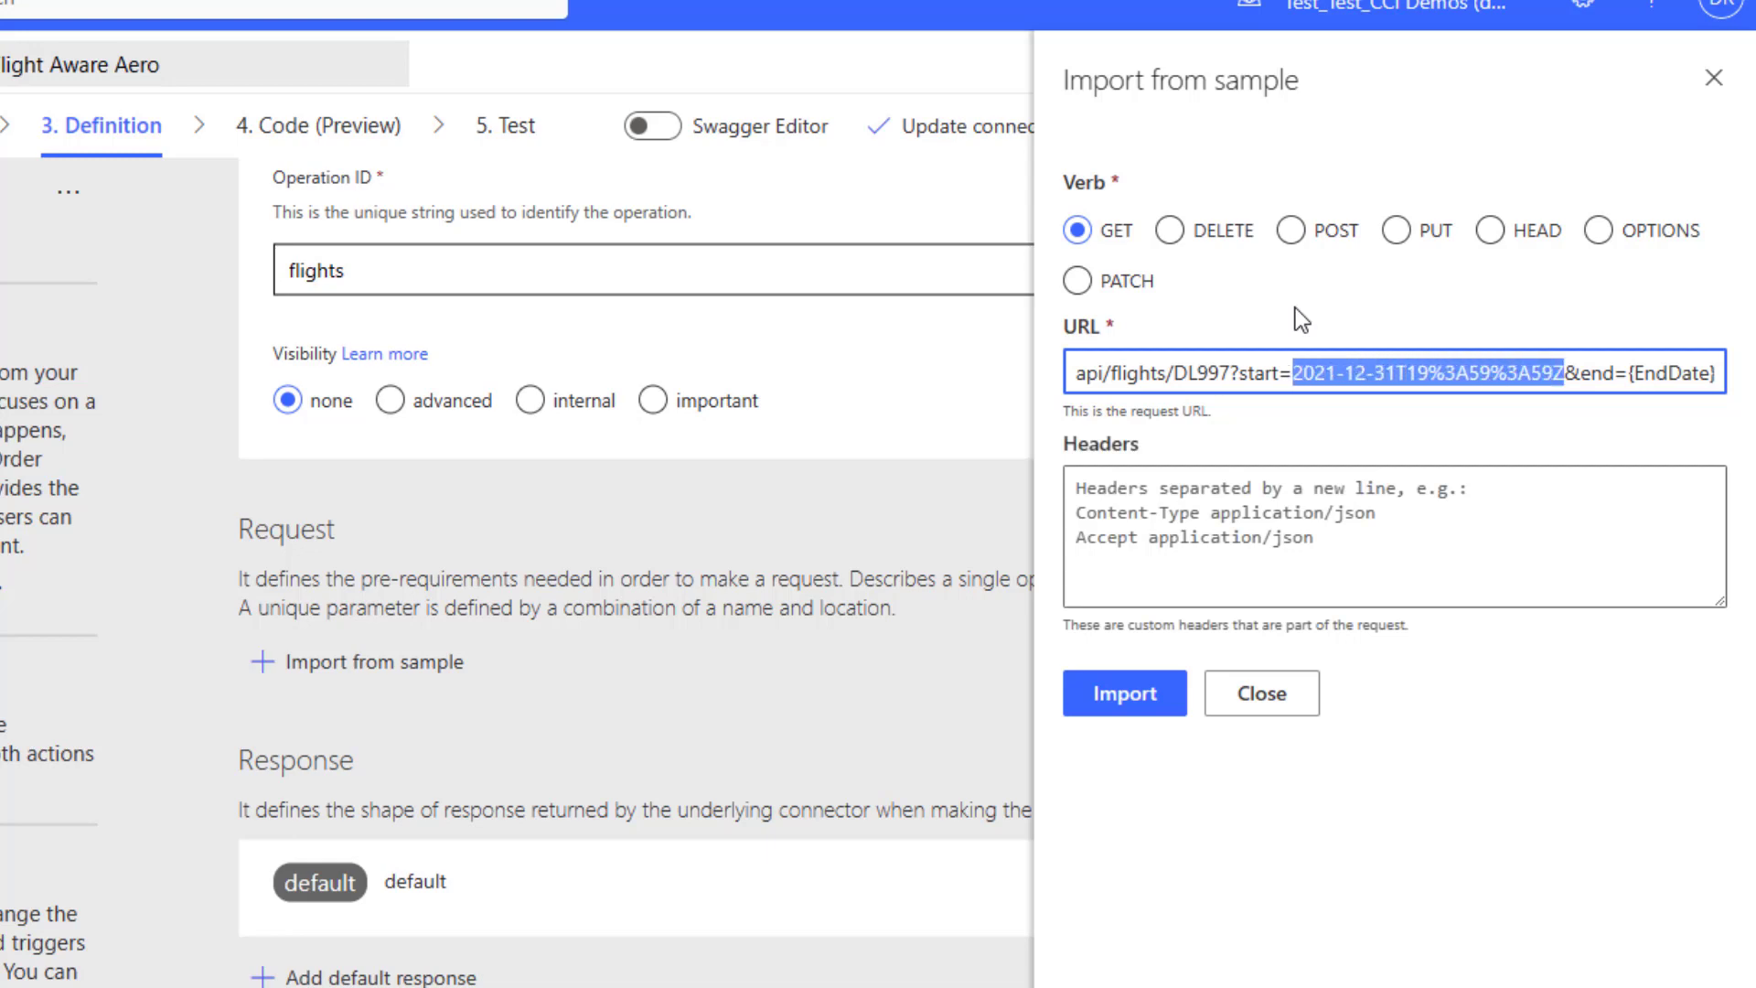
pyautogui.write('{')
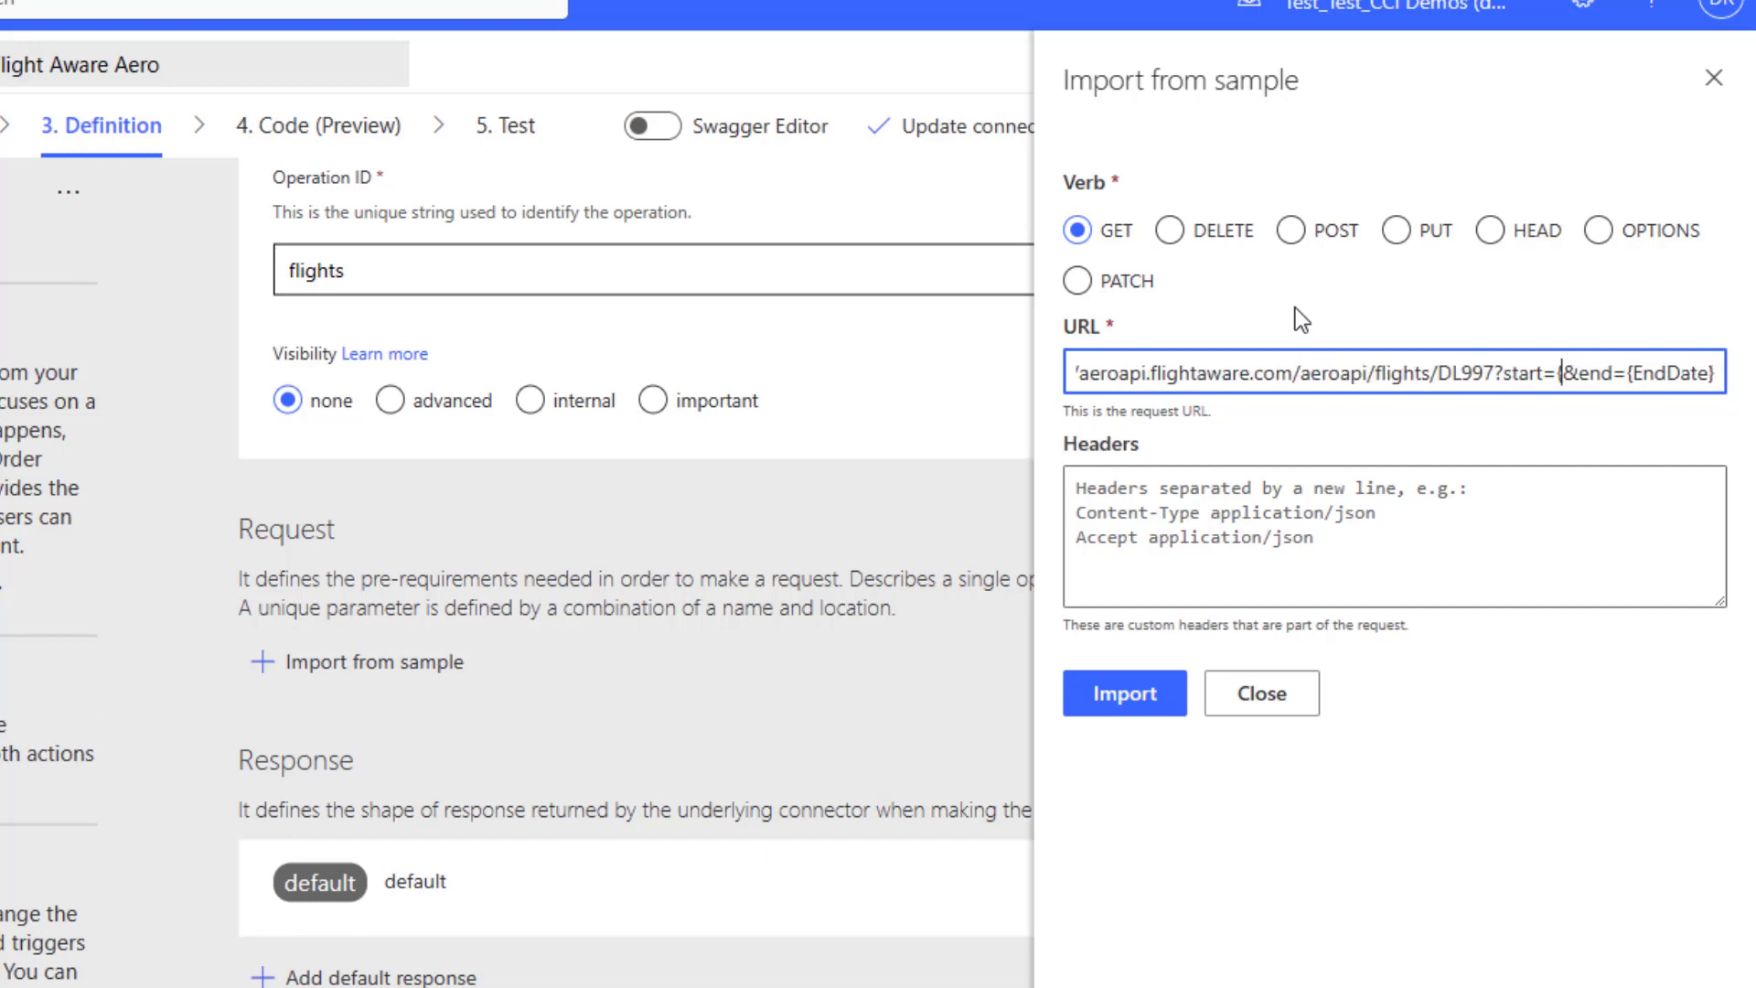
pyautogui.write('StartDat')
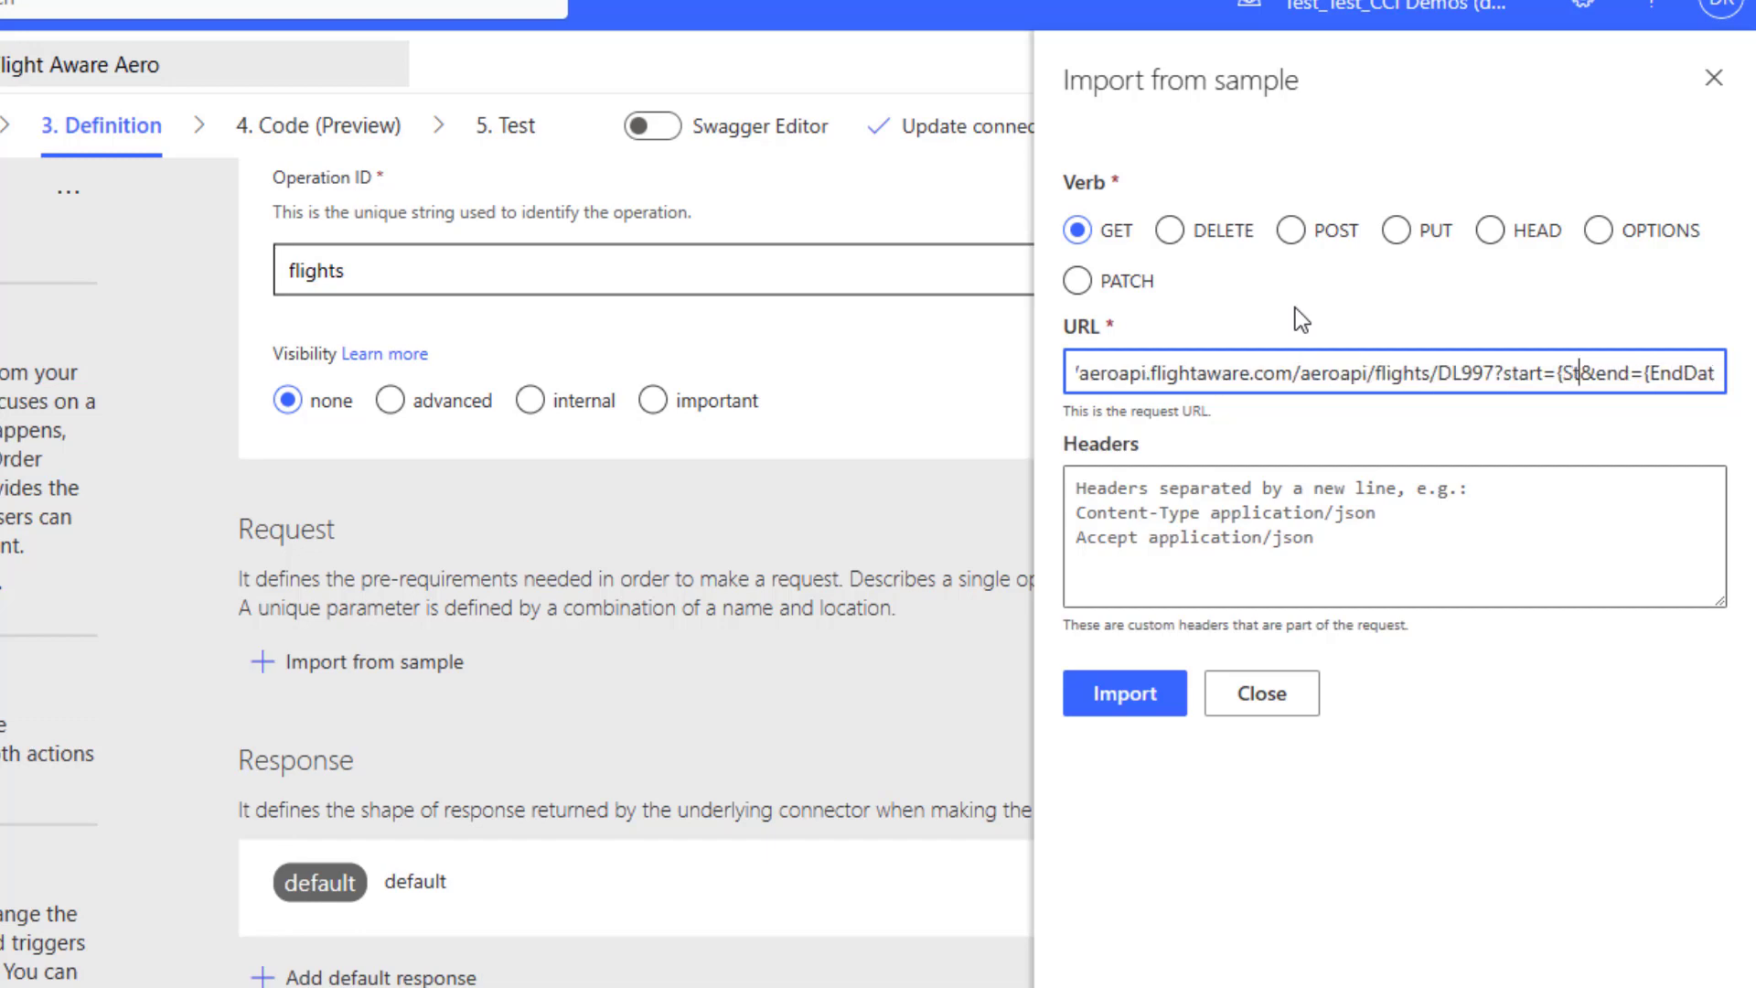
pyautogui.write('e}')
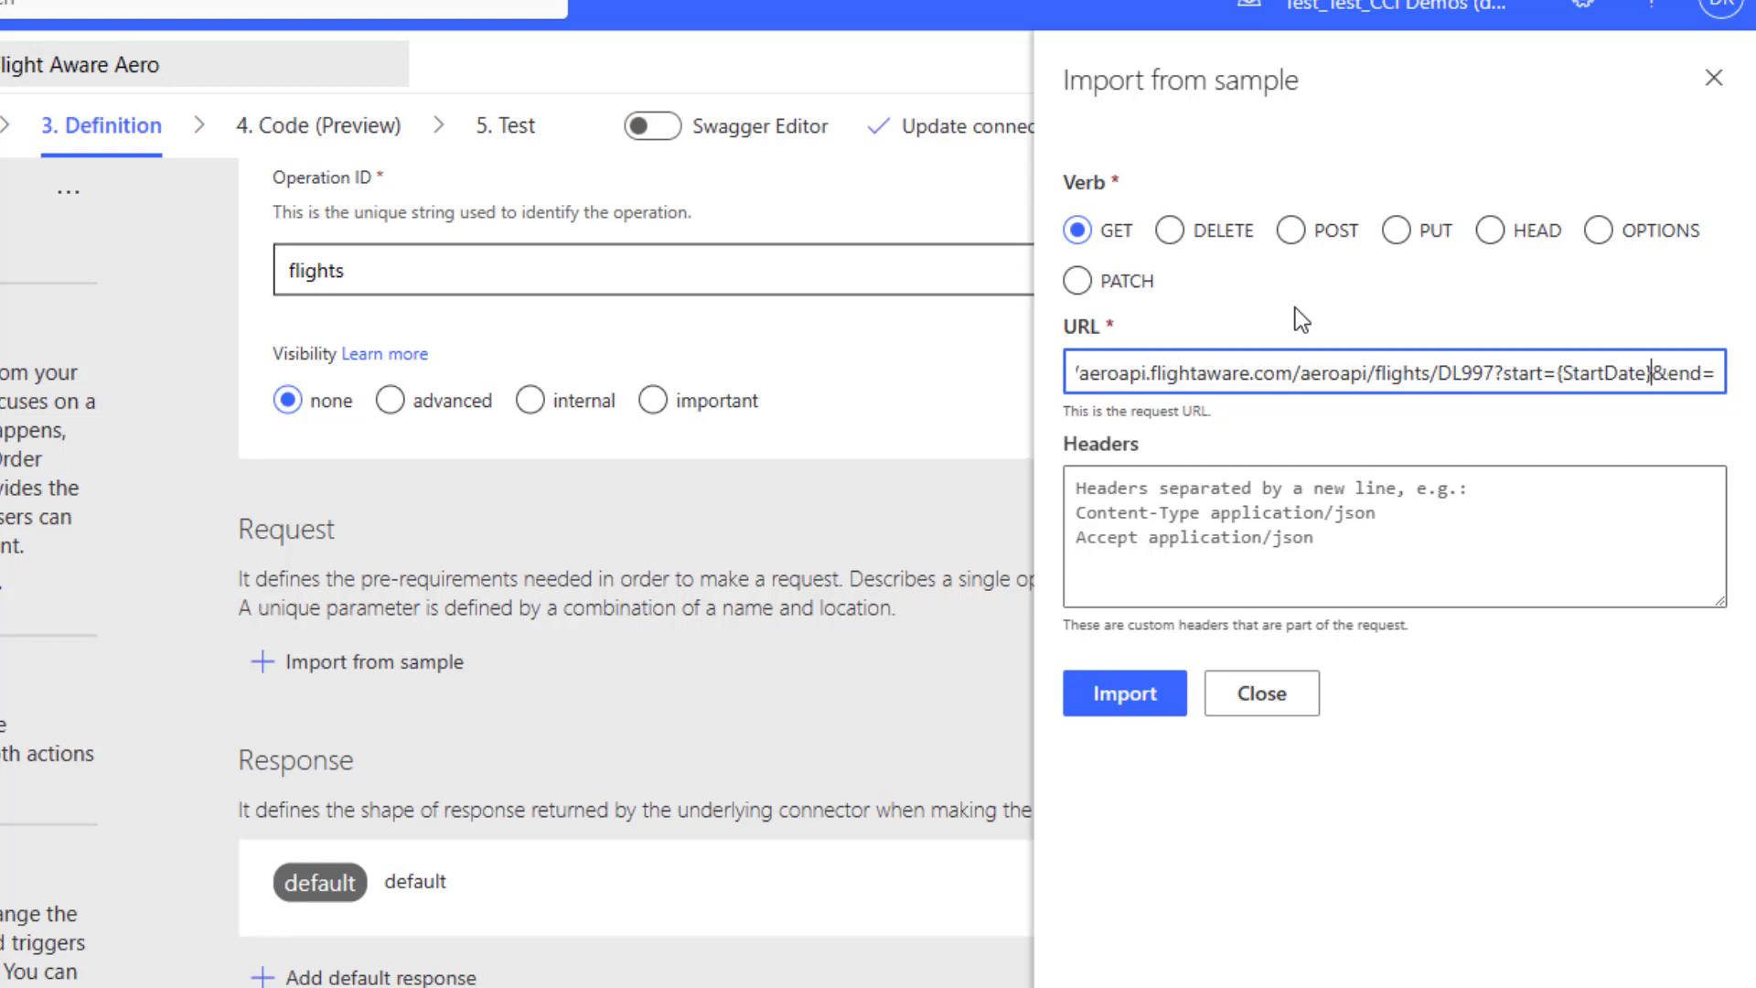
# - Replace the flight ident DL997 in the request URL with the placeholder {FlightNo}
pyautogui.press('Left')
pyautogui.press('Left')
pyautogui.press('Left')
pyautogui.press('Left')
pyautogui.press('Left')
pyautogui.press('Left')
pyautogui.press('Left')
pyautogui.press('Left')
pyautogui.press('Left')
pyautogui.click(1495, 373)
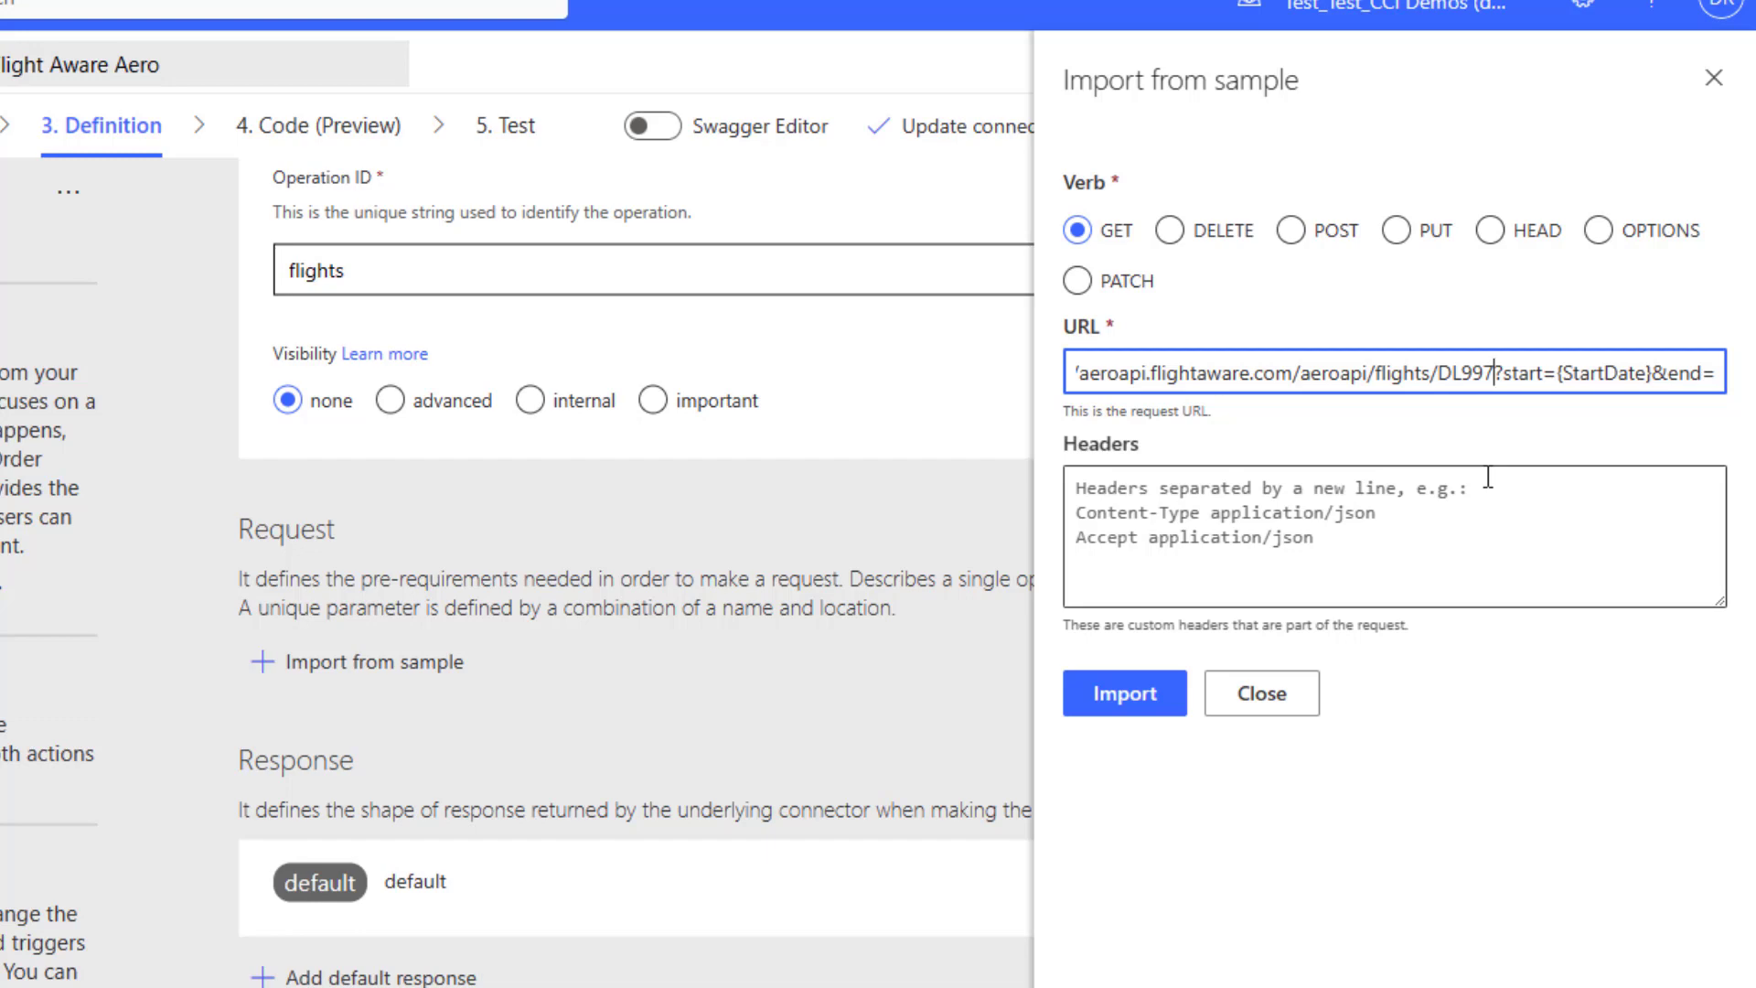
pyautogui.write('}')
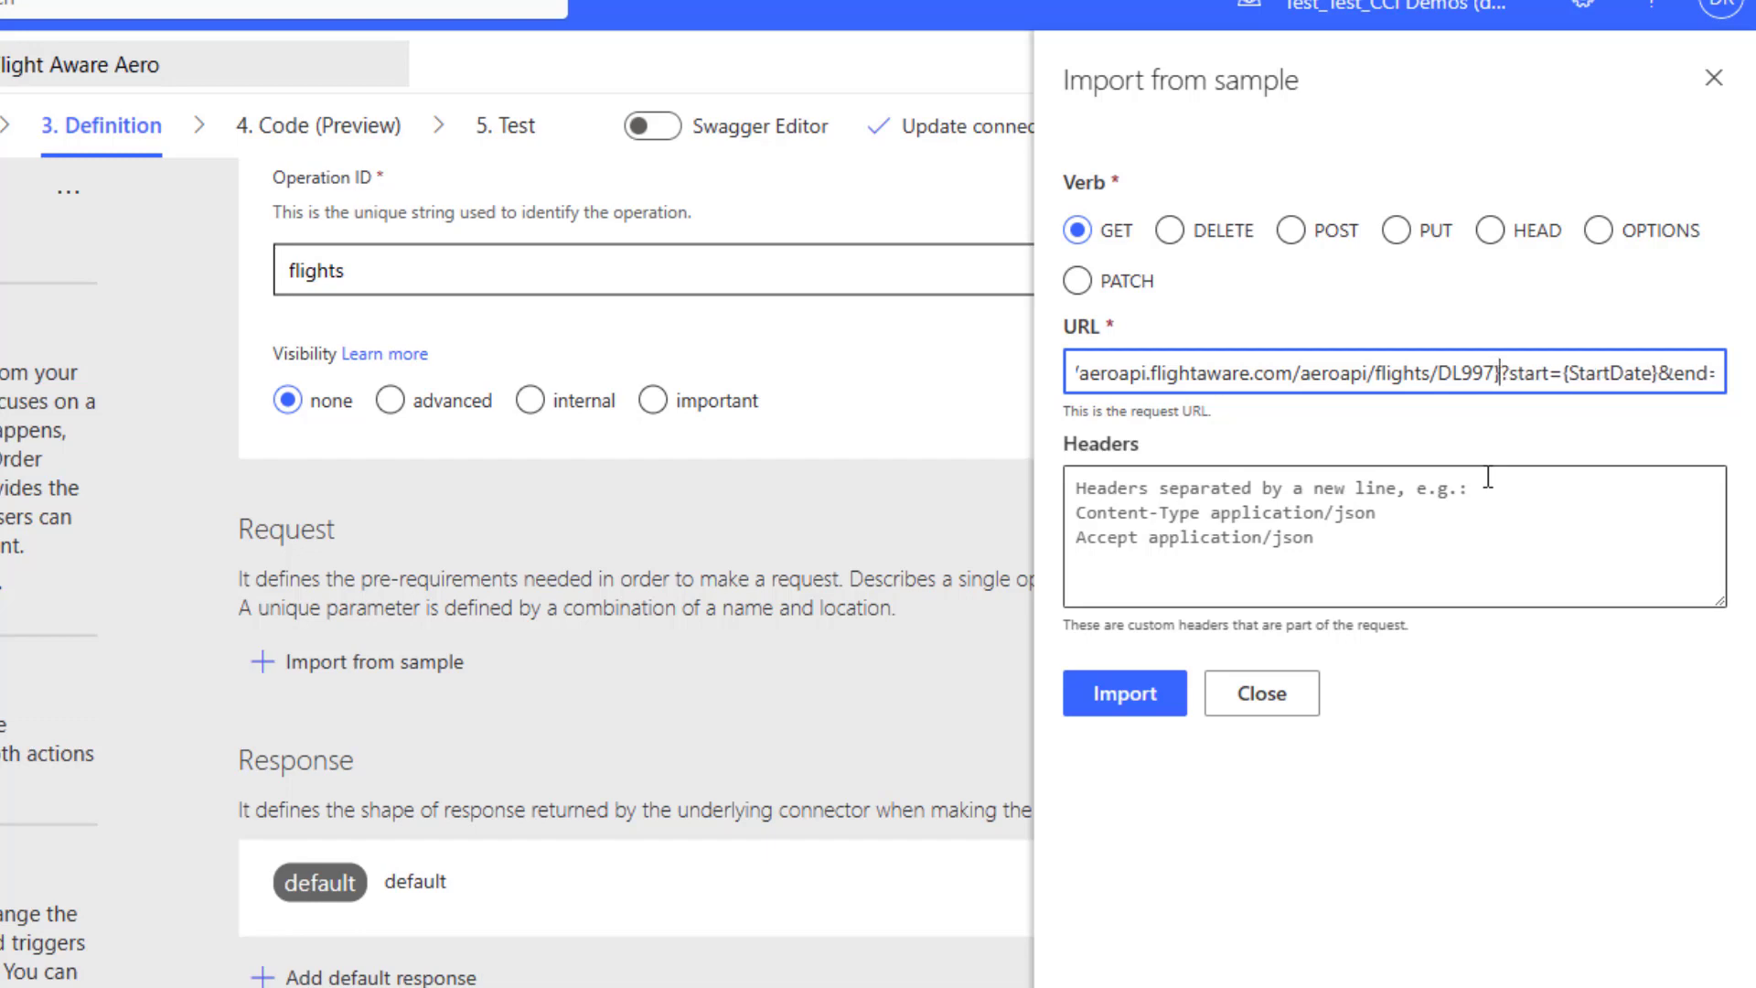
pyautogui.hotkey('shift', 'Left')
pyautogui.hotkey('shift', 'Left')
pyautogui.hotkey('shift', 'Left')
pyautogui.hotkey('shift', 'Left')
pyautogui.hotkey('shift', 'Left')
pyautogui.write('{Flin')
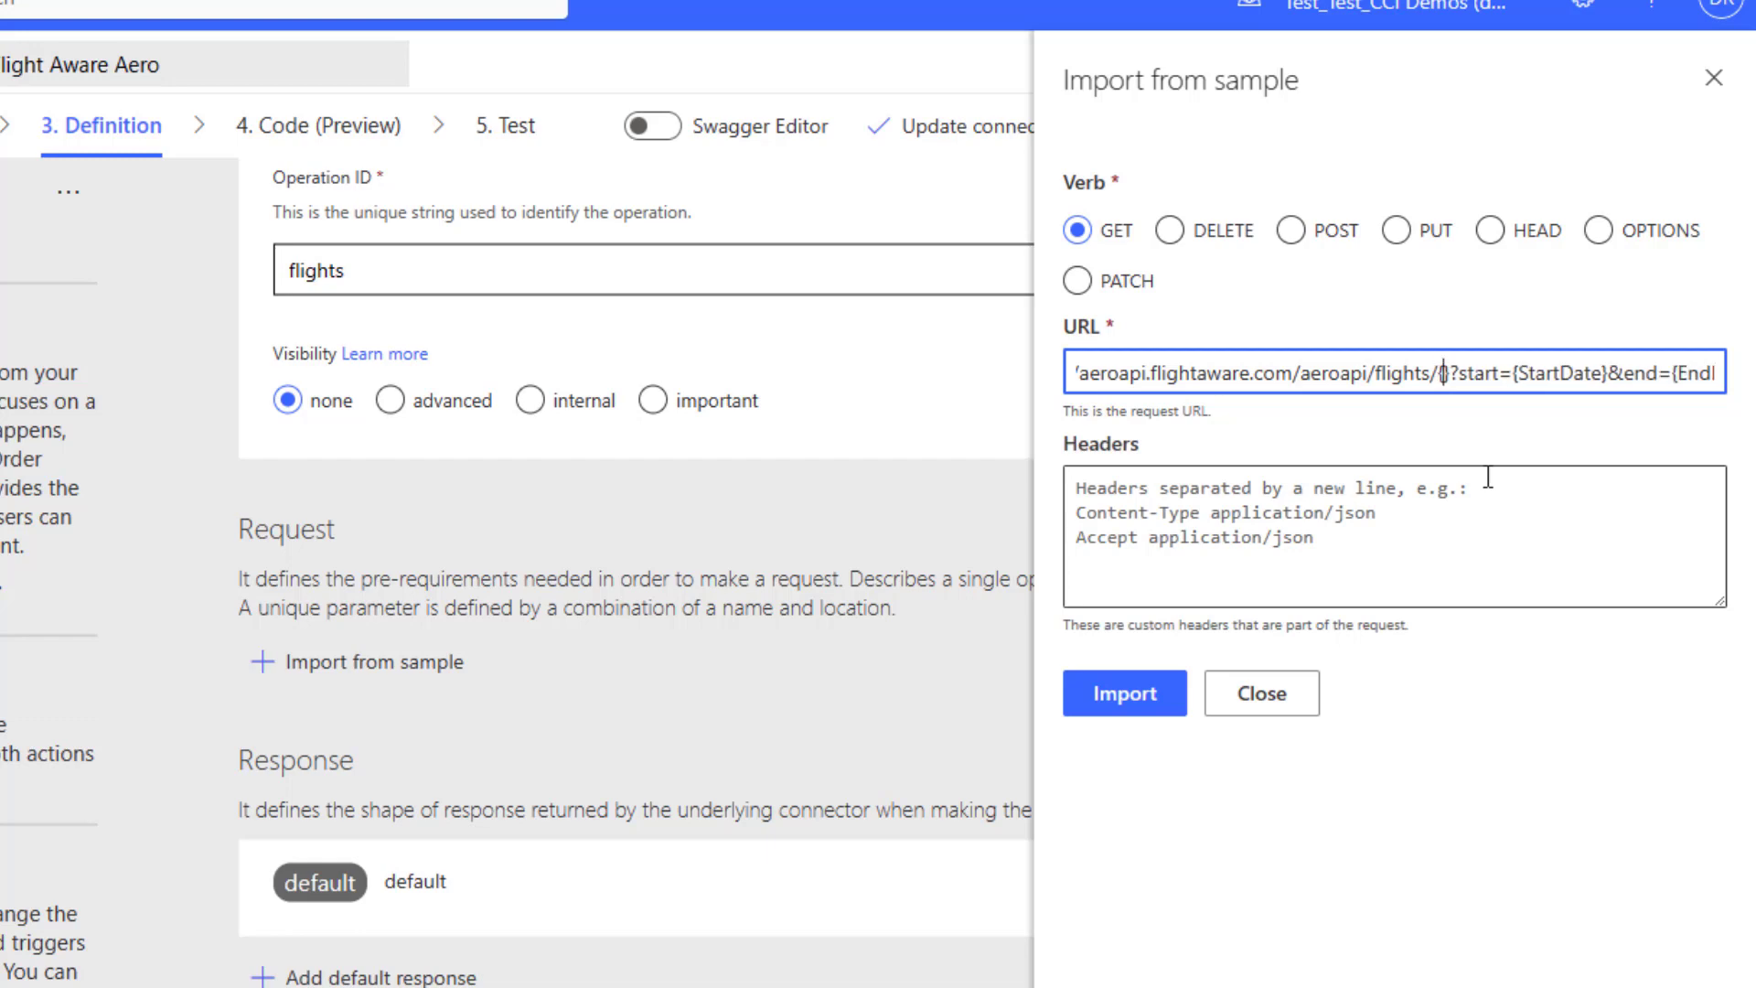
pyautogui.press('BackSpace')
pyautogui.write('ghtNo')
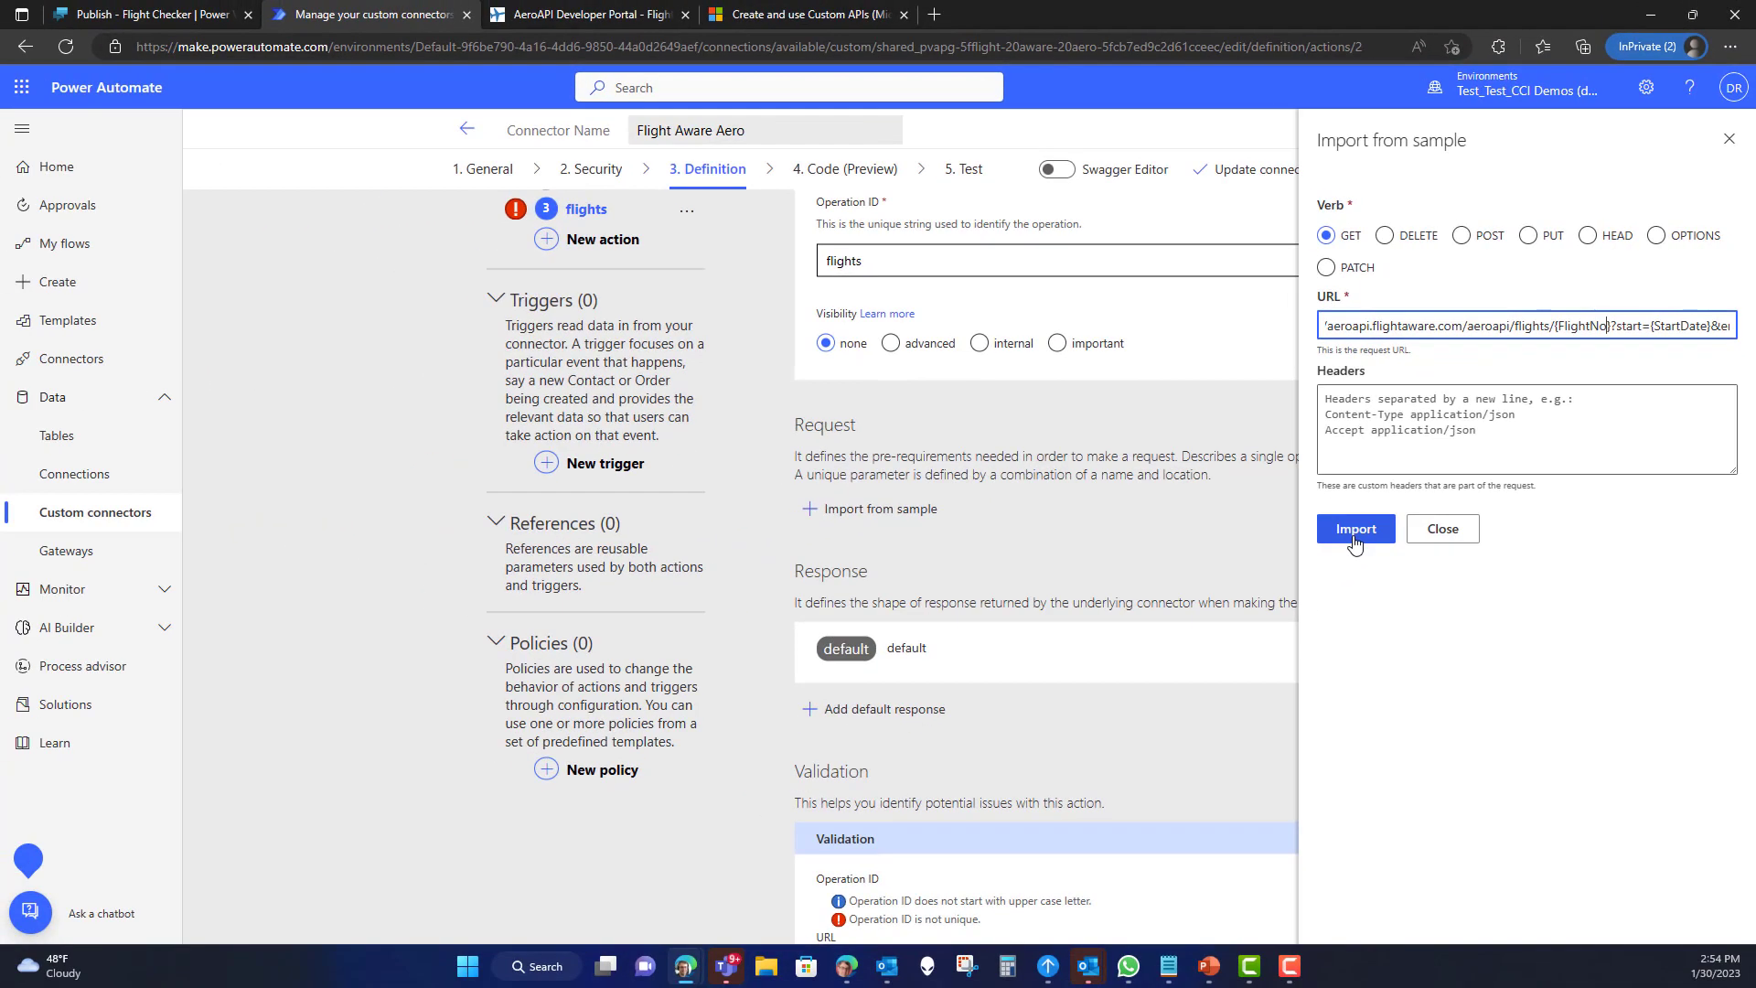
# - Import the sample request and review the action's FlightNo path parameter and its start and end query parameters
pyautogui.click(1355, 531)
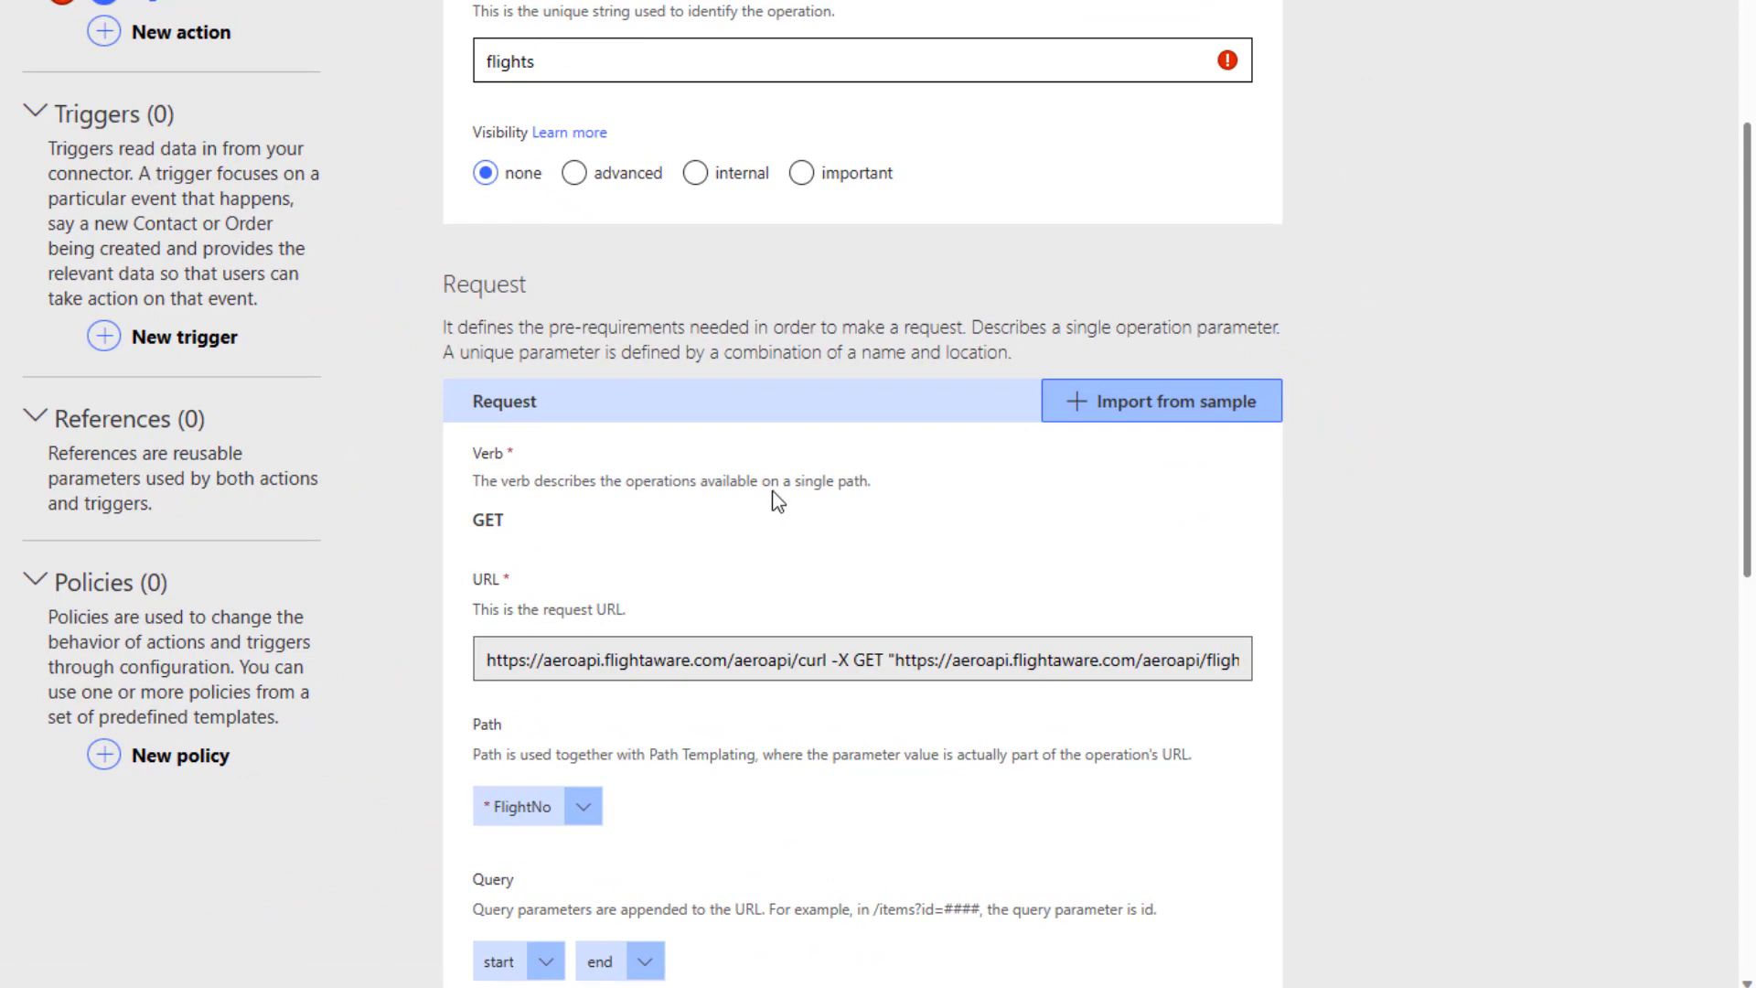
pyautogui.scroll(-5, 777, 498)
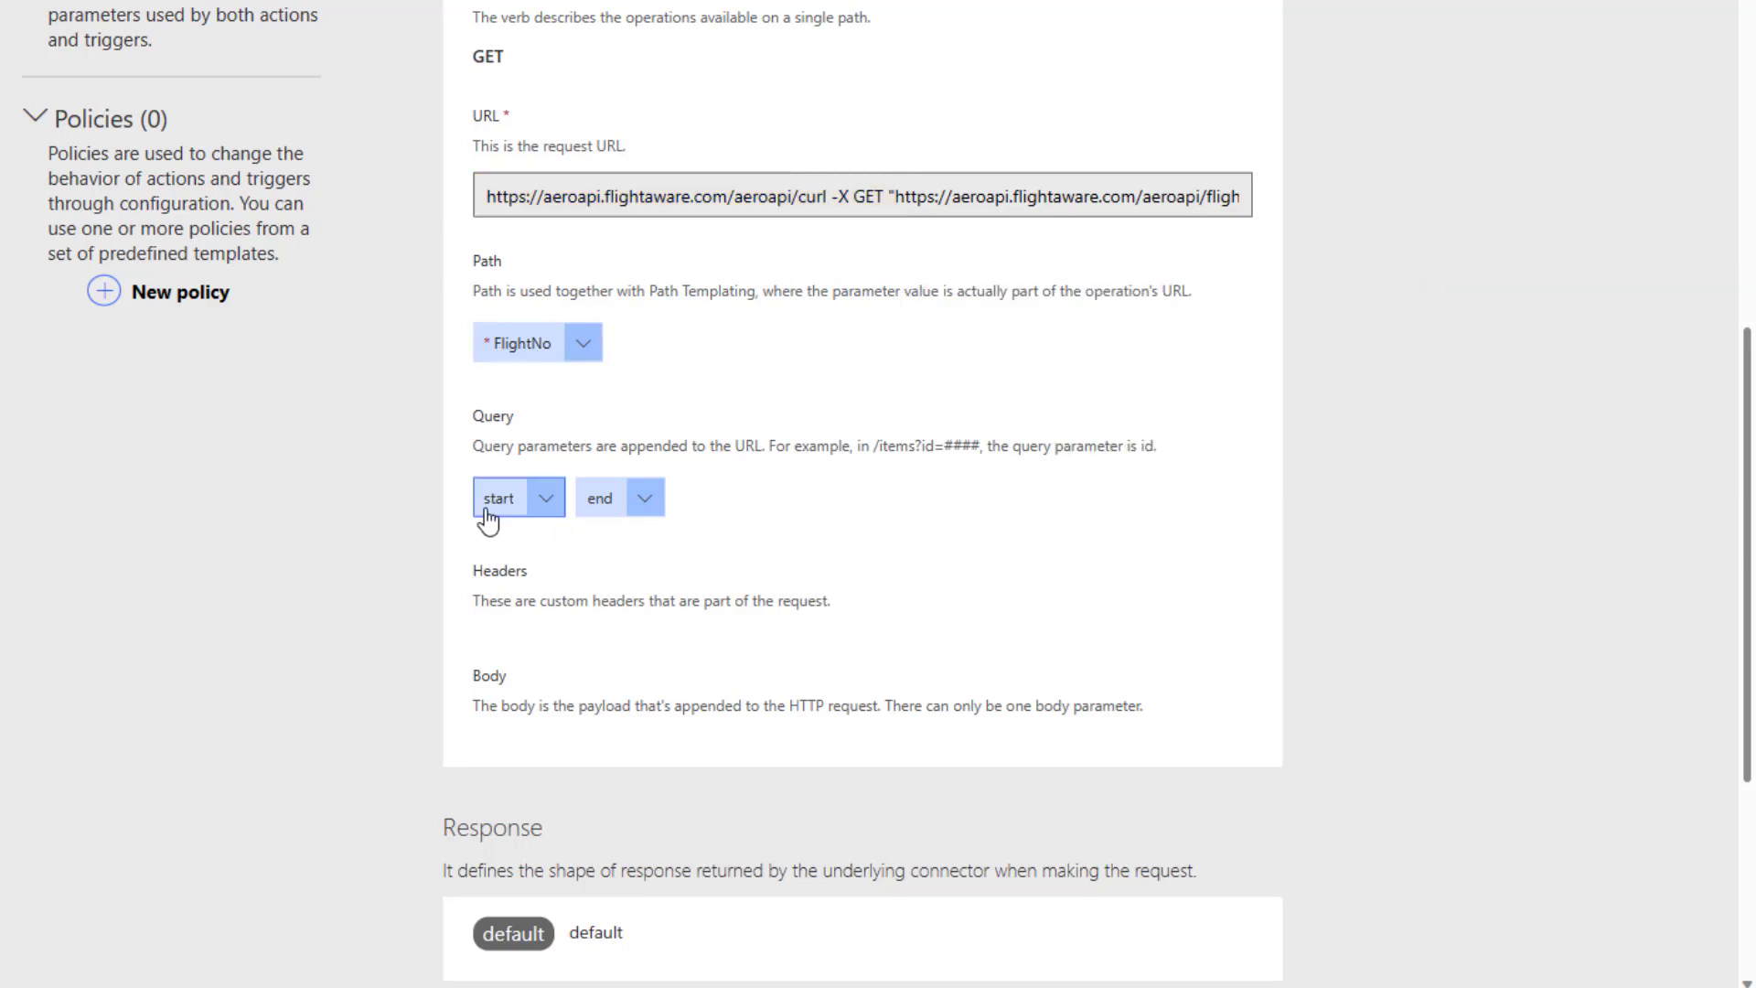
pyautogui.scroll(-2, 968, 512)
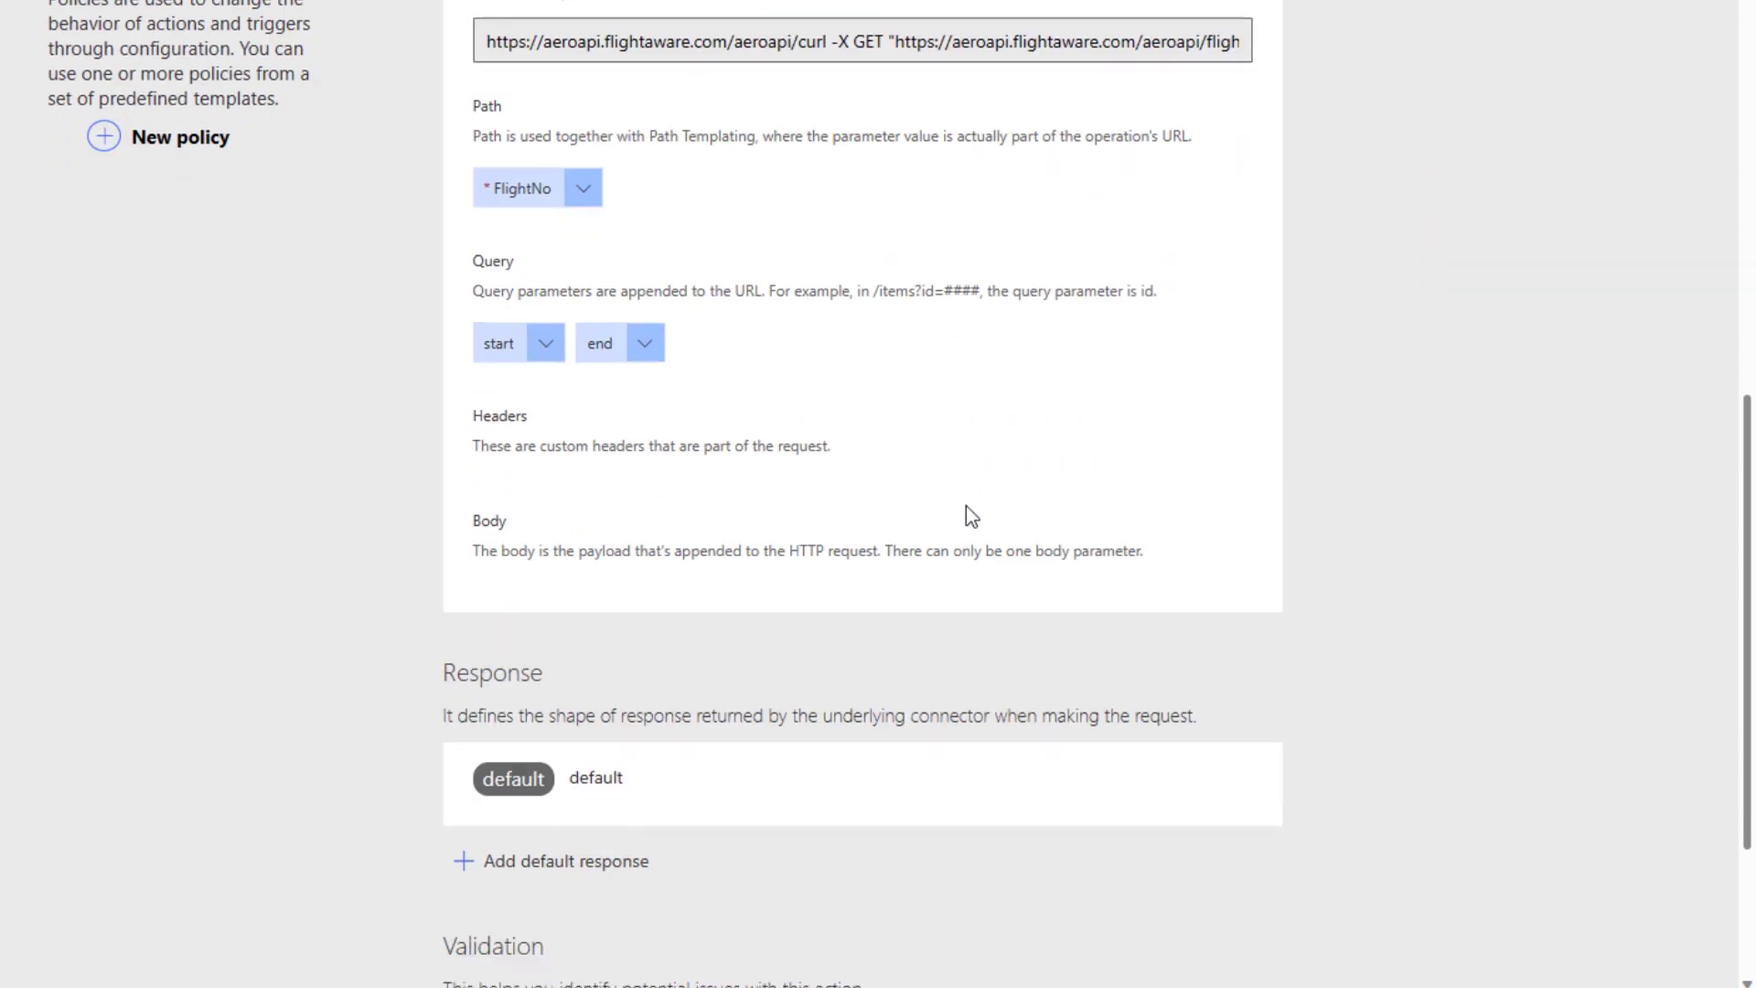
pyautogui.scroll(10, 966, 507)
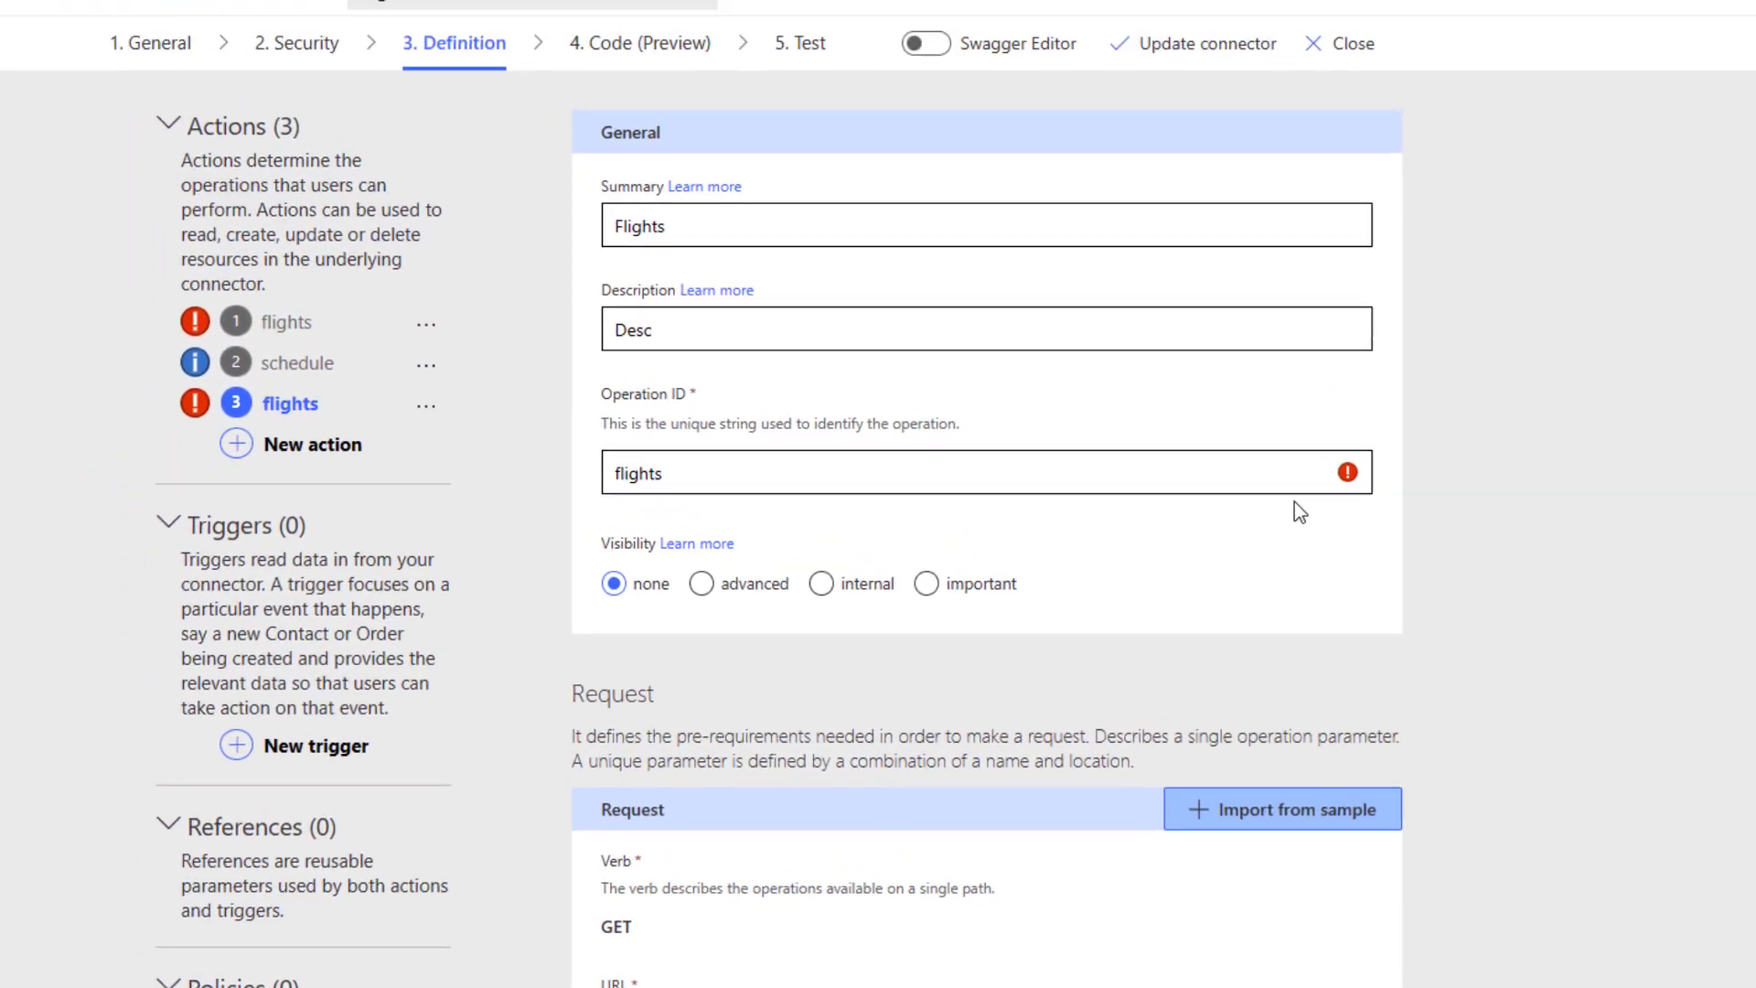
# - Leave the connector editor for the custom connectors list, discarding the unsaved changes
pyautogui.moveTo(1226, 377)
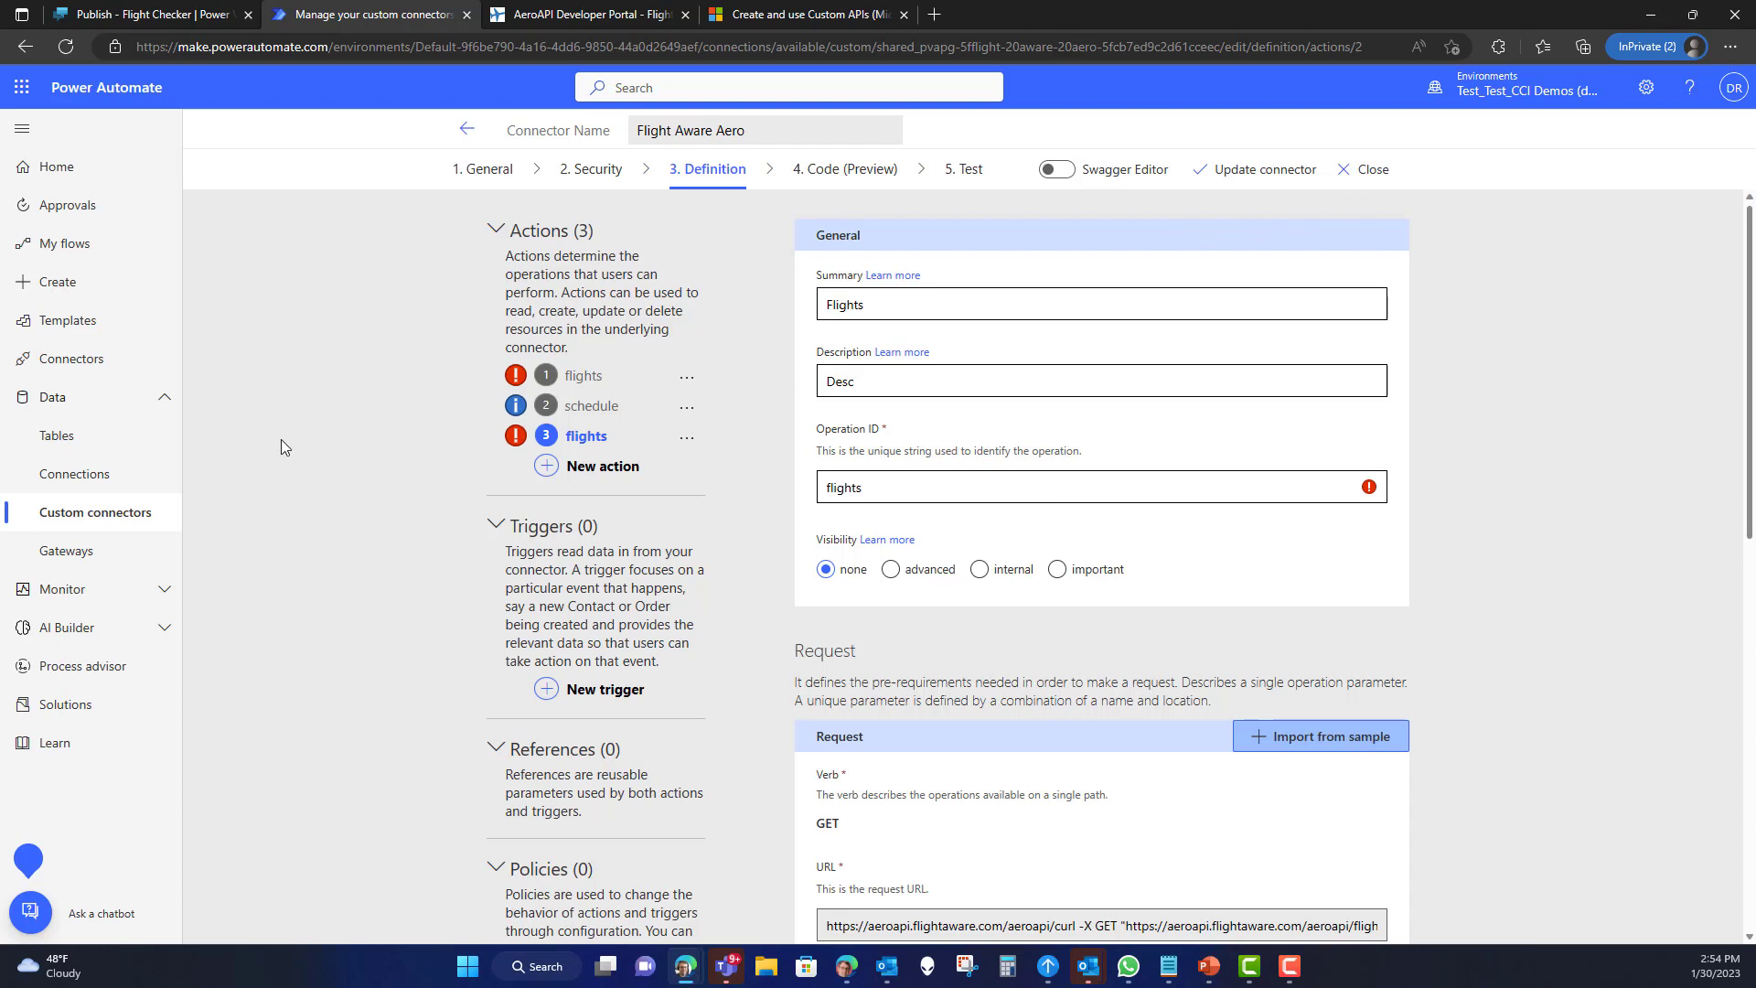
pyautogui.click(96, 518)
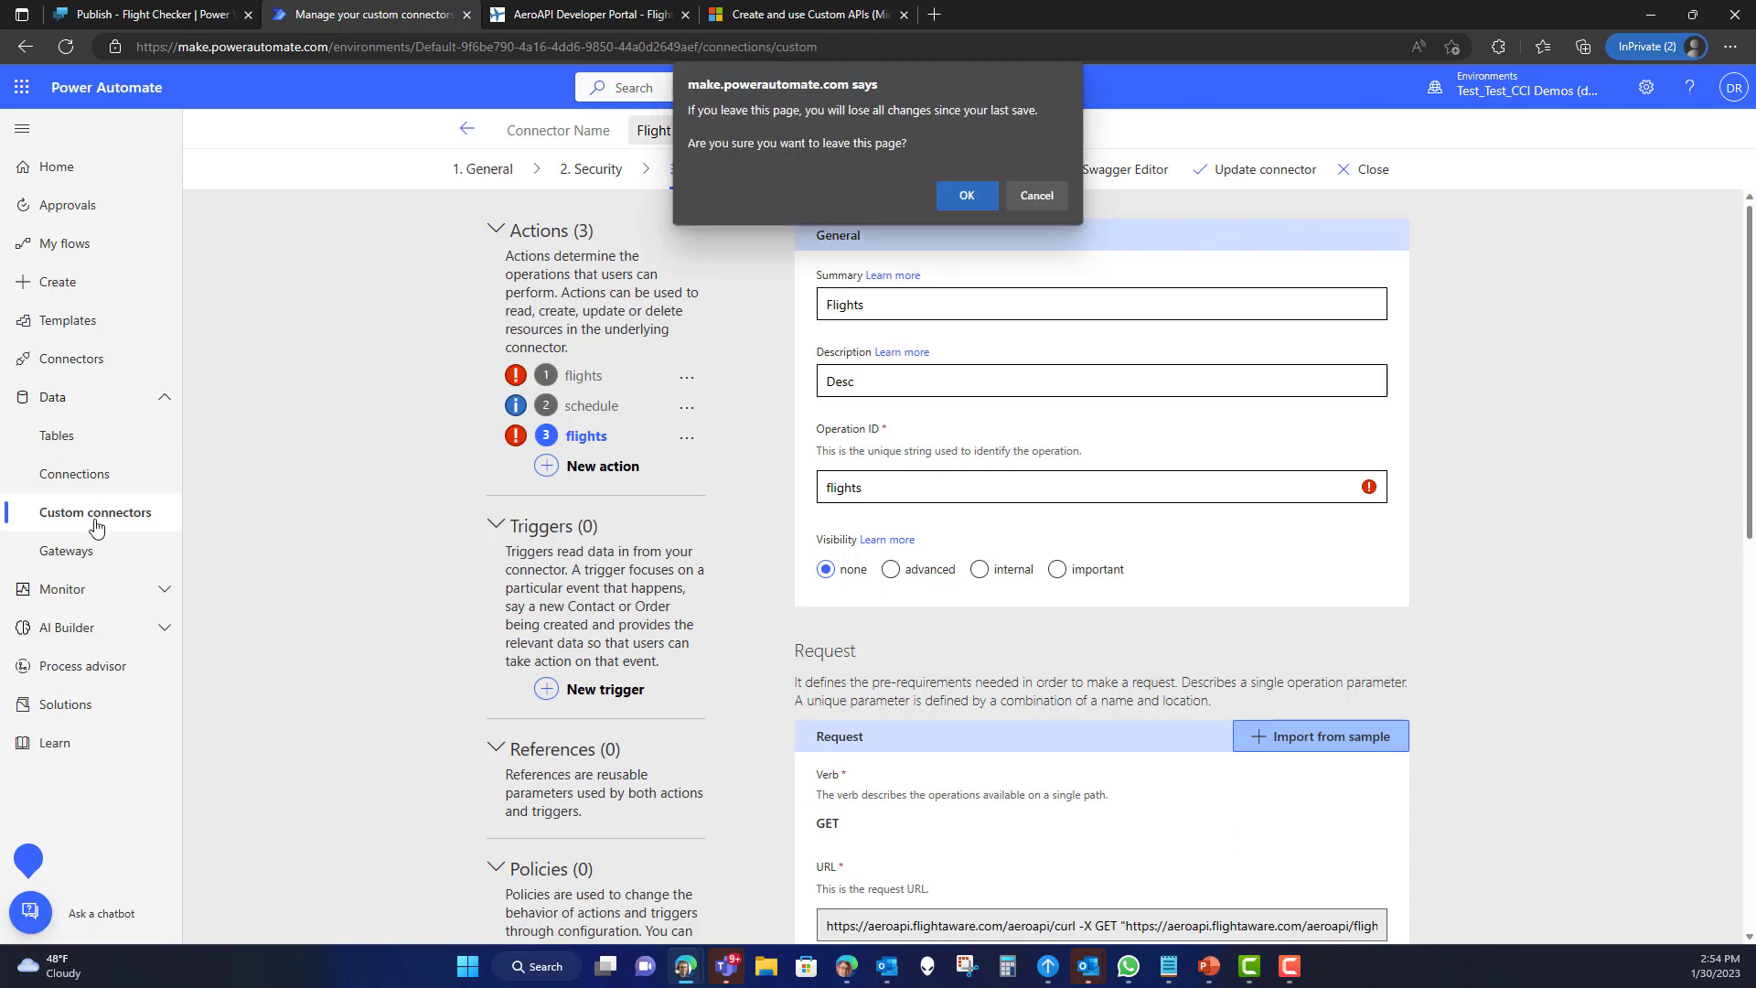
pyautogui.click(966, 196)
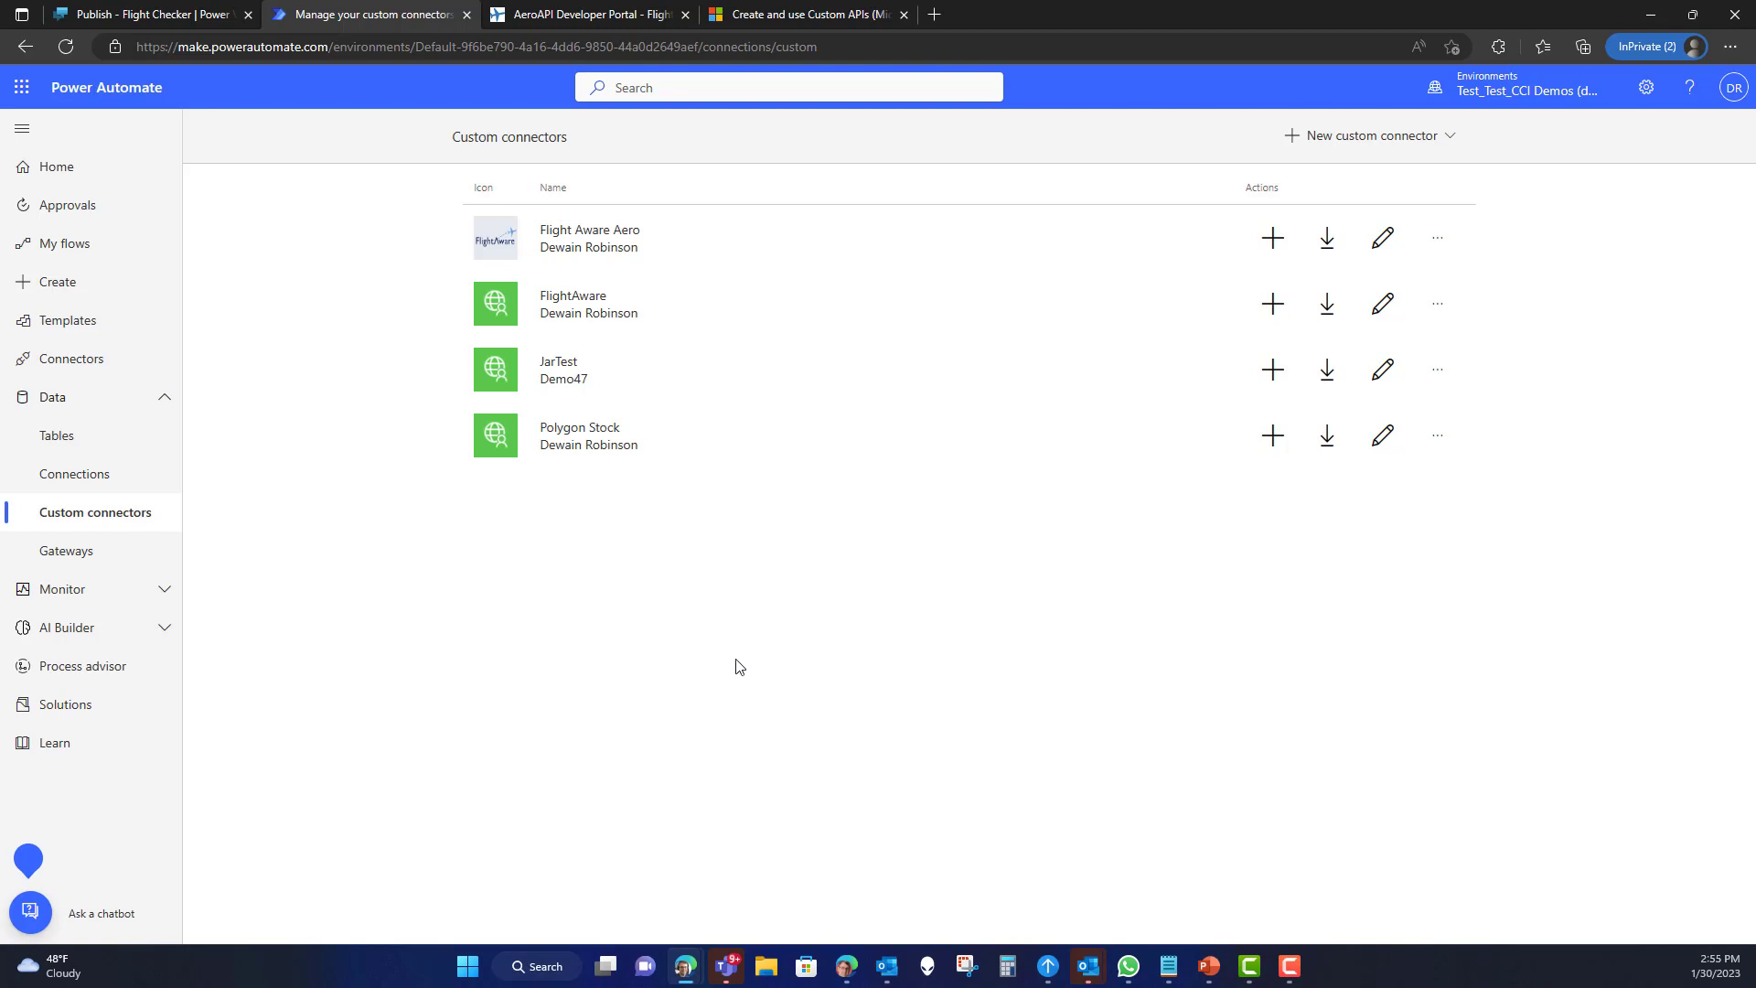
# - Switch to the Flight Checker bot in Power Virtual Agents and go from its details' export option to the Power Apps solutions
pyautogui.click(144, 15)
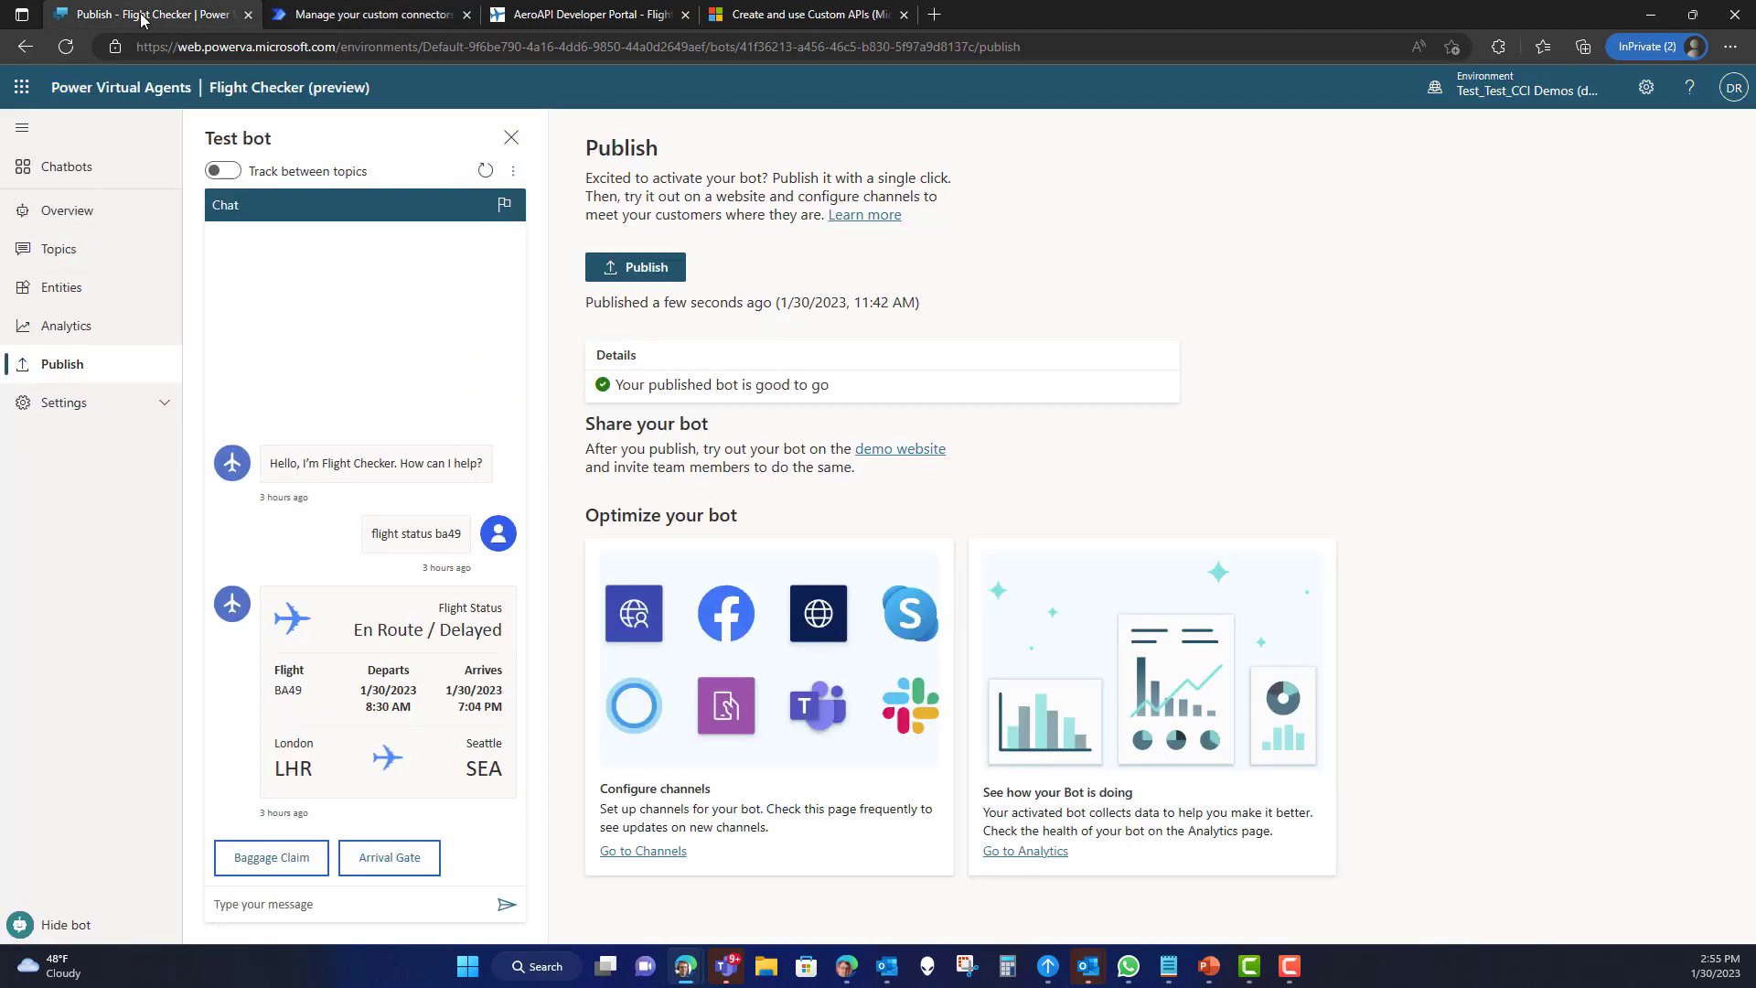
pyautogui.click(148, 408)
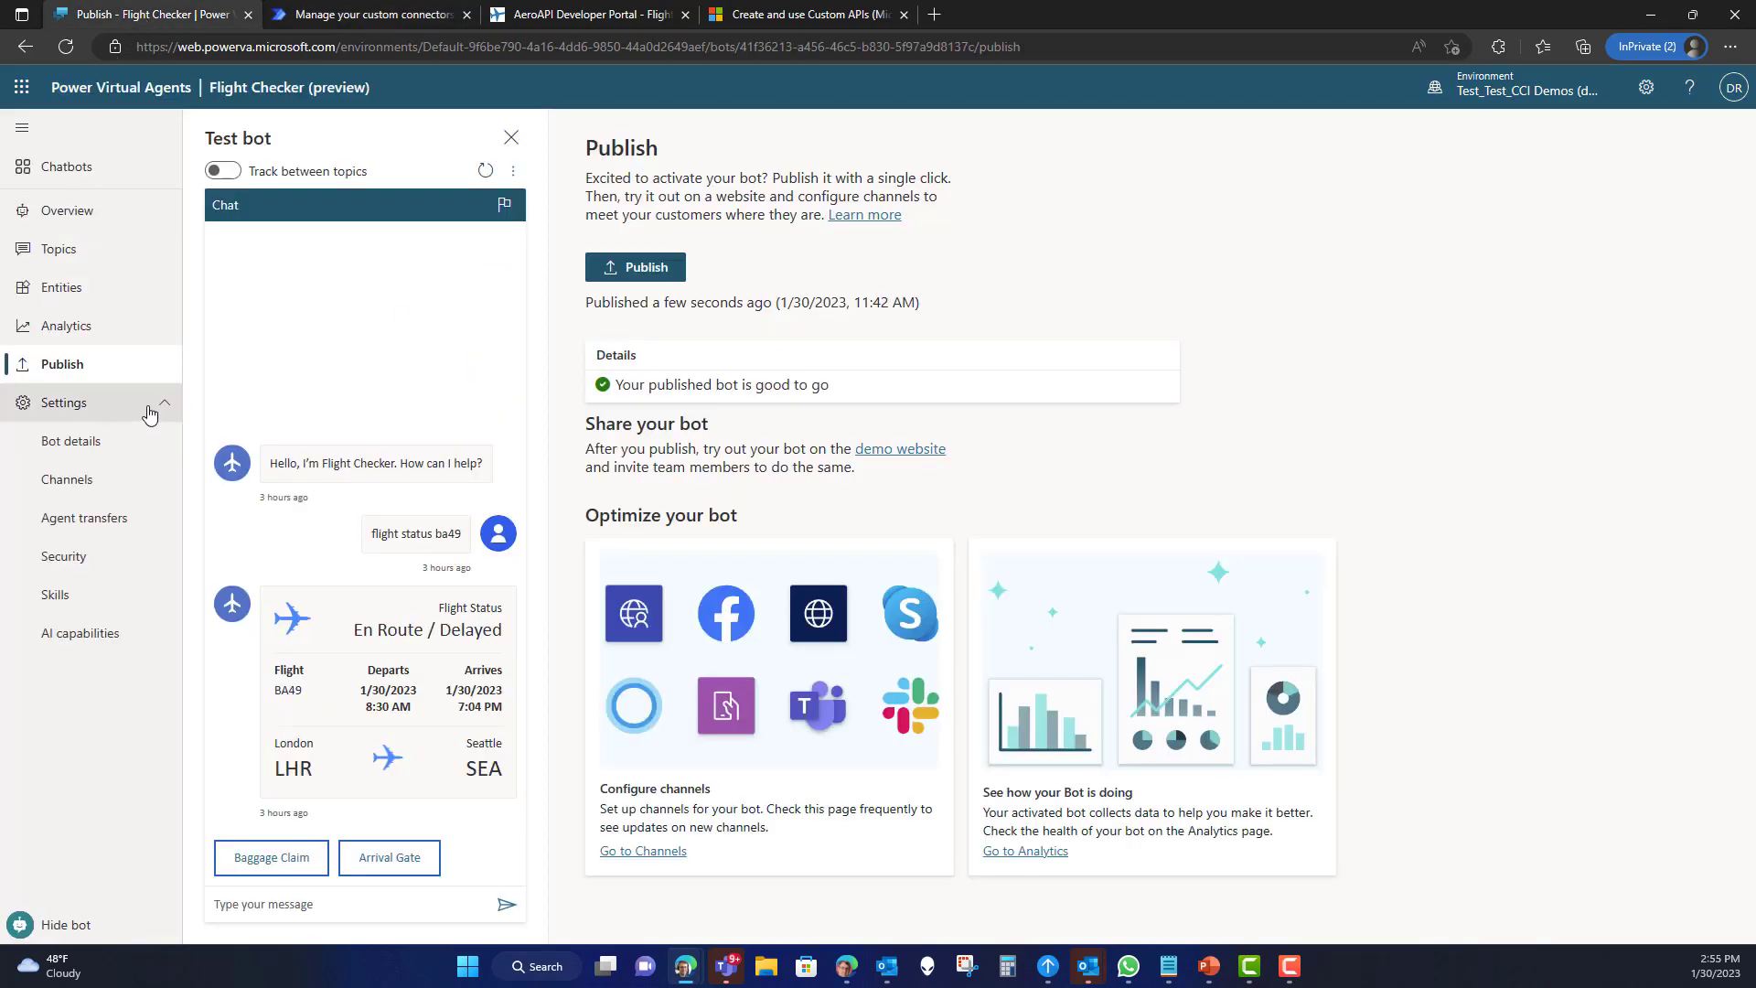
pyautogui.click(87, 452)
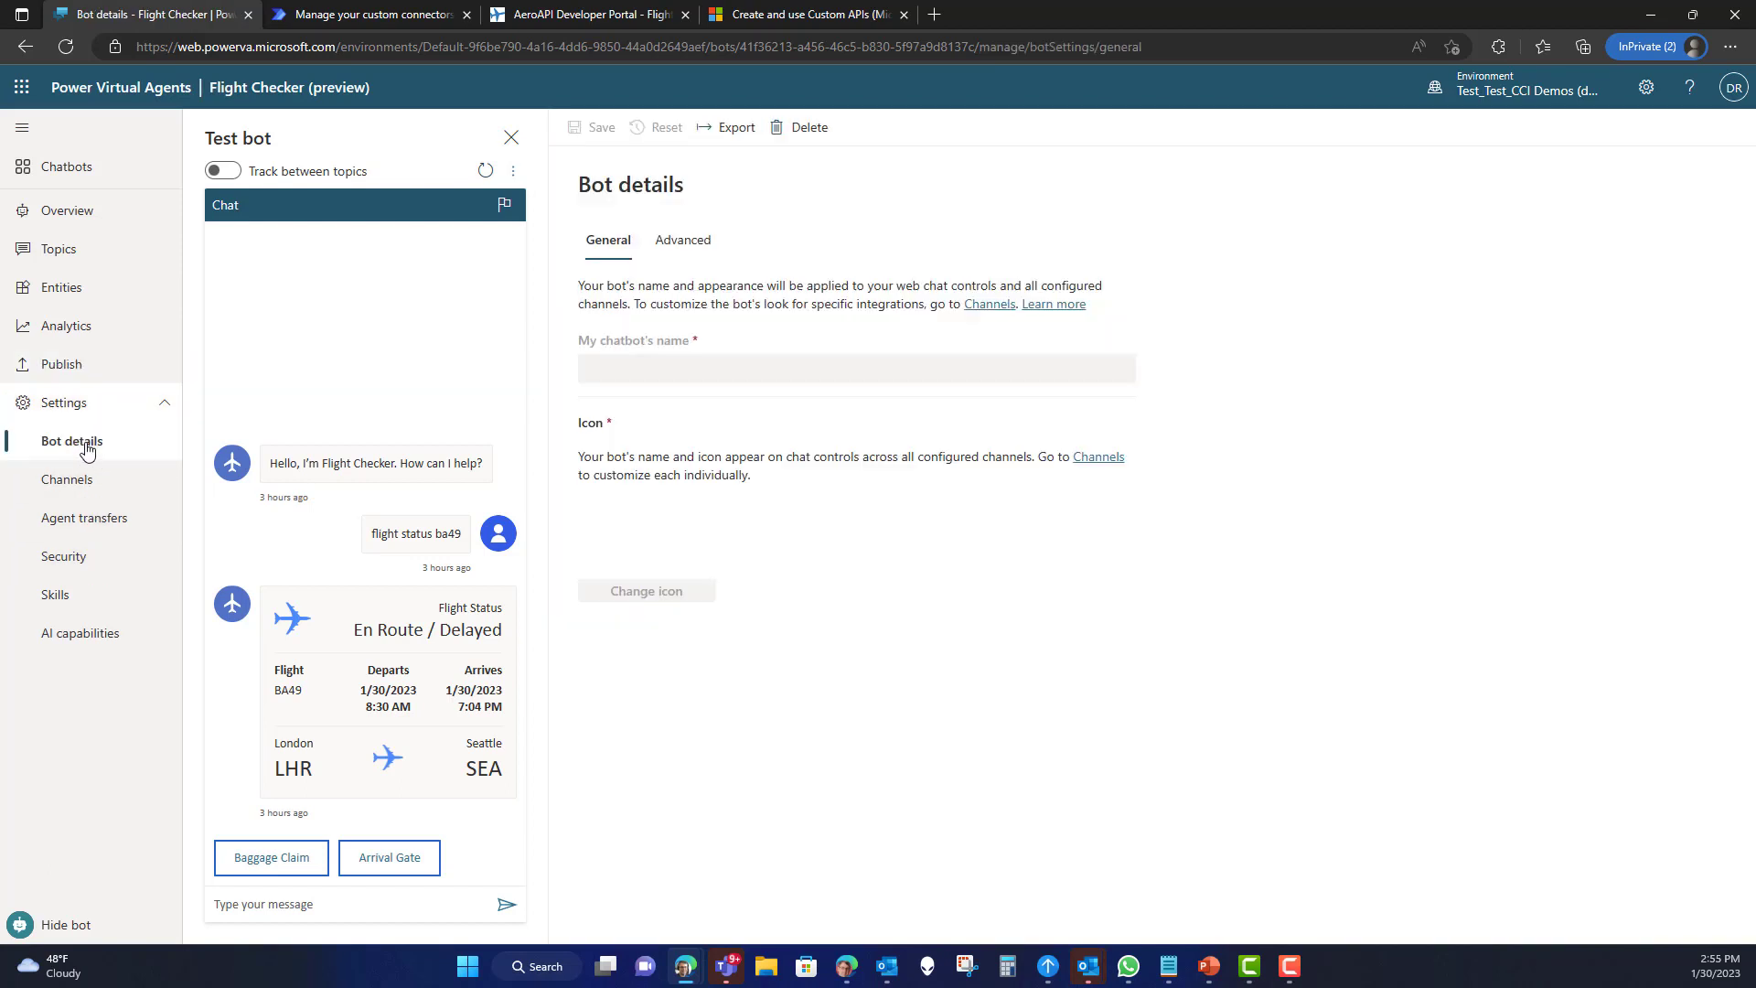
pyautogui.click(699, 130)
pyautogui.click(868, 563)
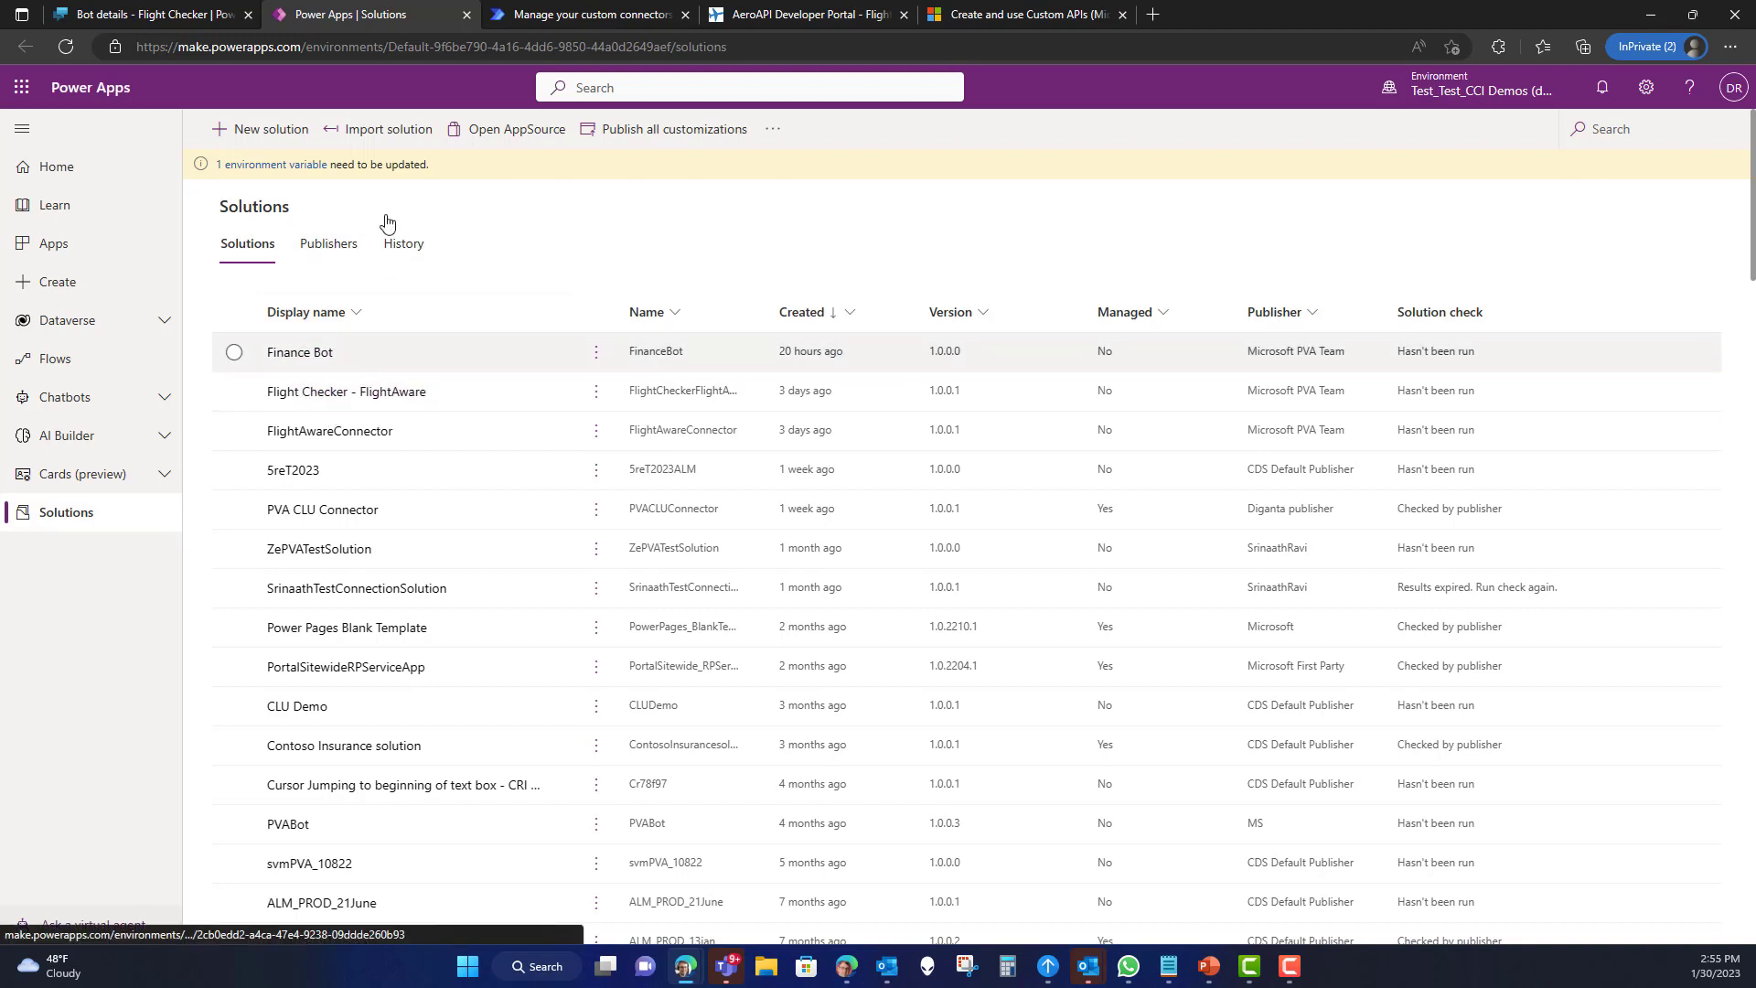
# - View the new solution form, close it without creating anything, and open the Flight Checker - FlightAware solution
pyautogui.click(282, 135)
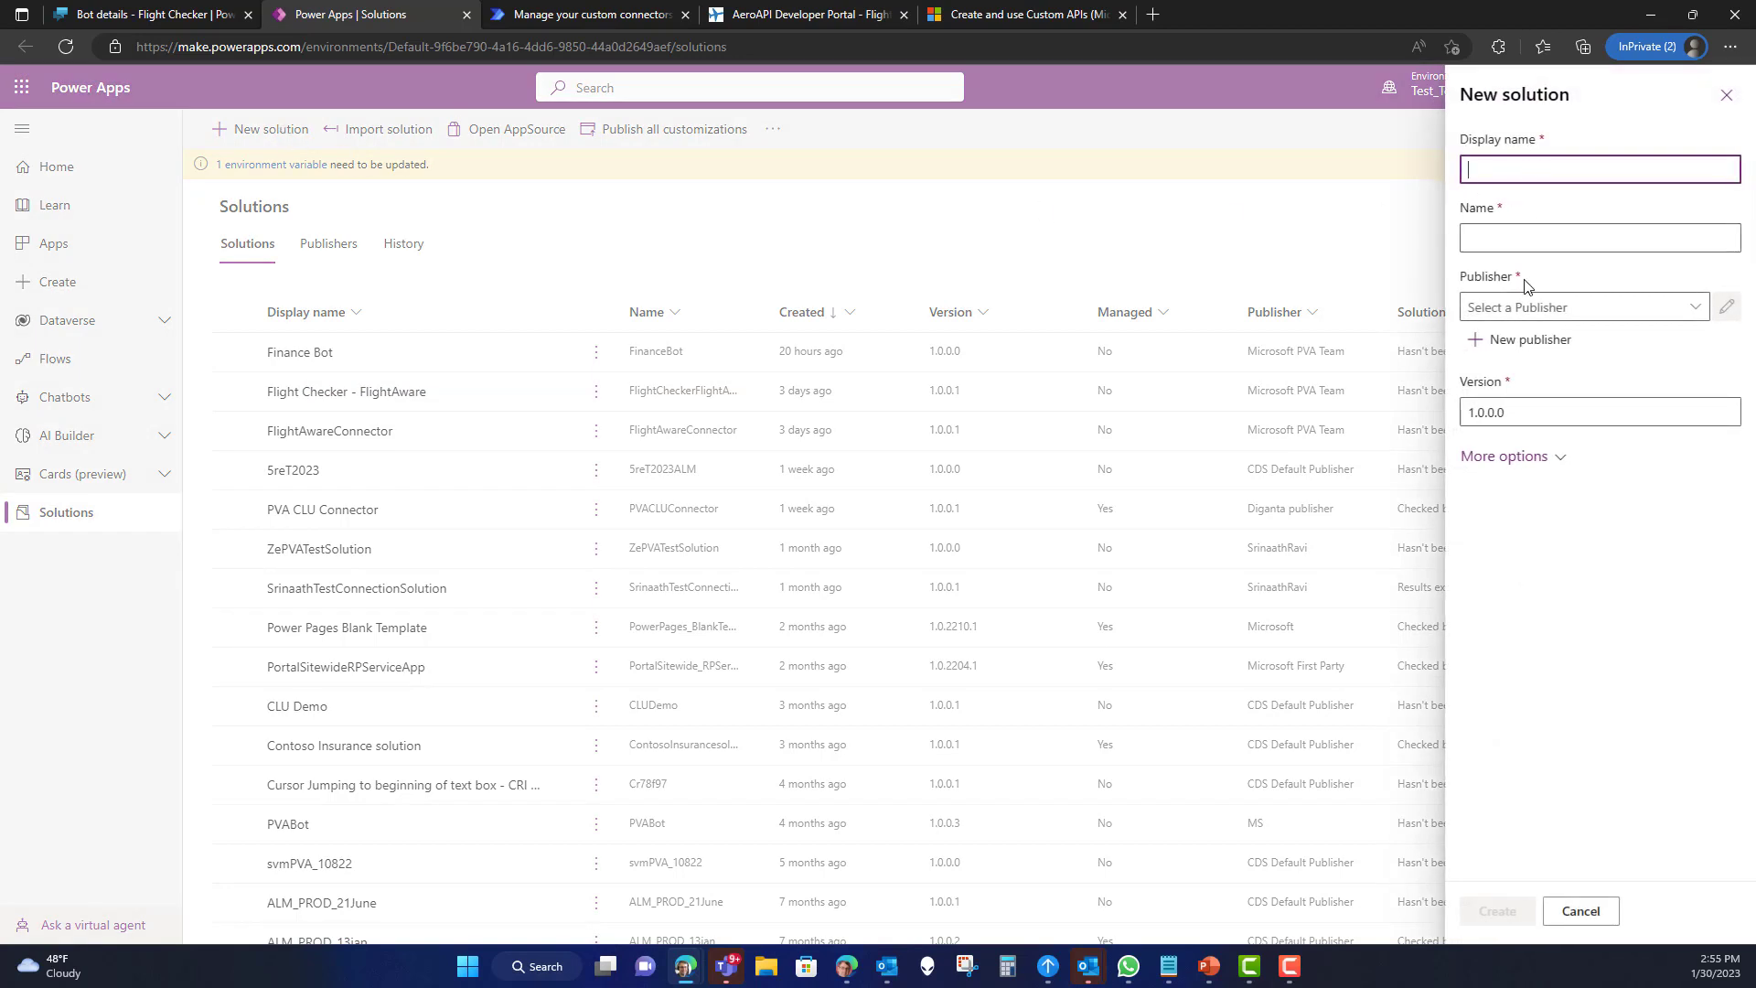
pyautogui.click(1727, 95)
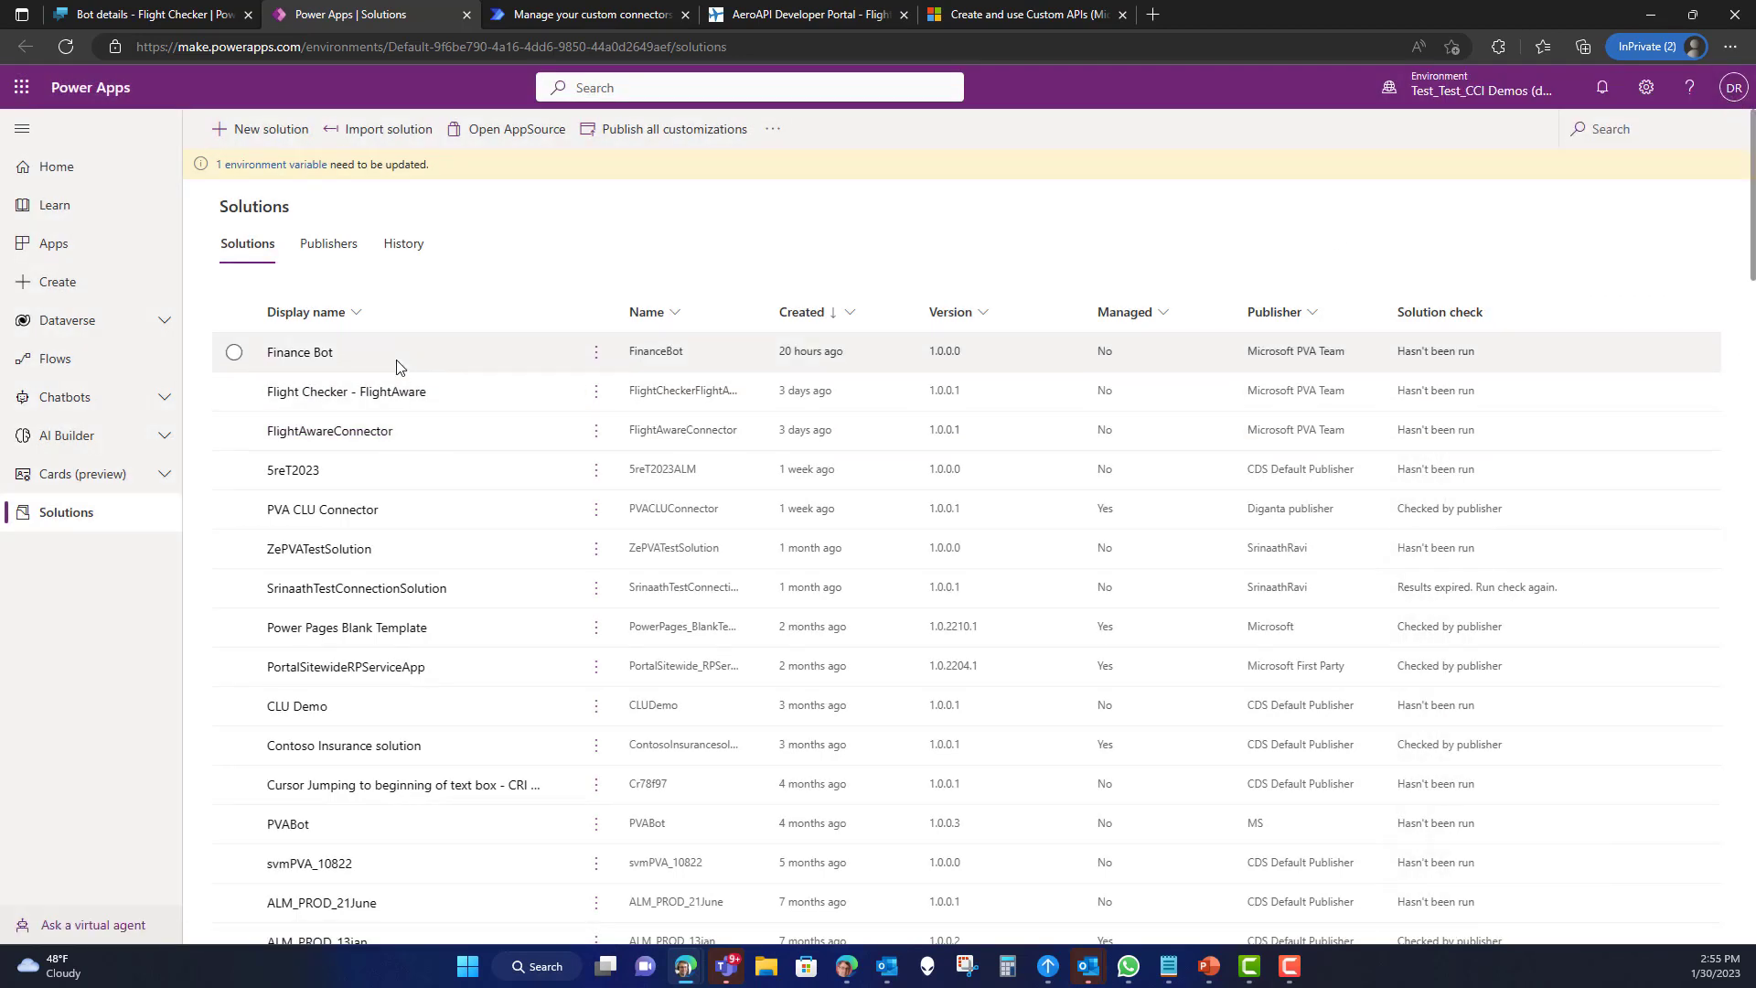
pyautogui.click(340, 394)
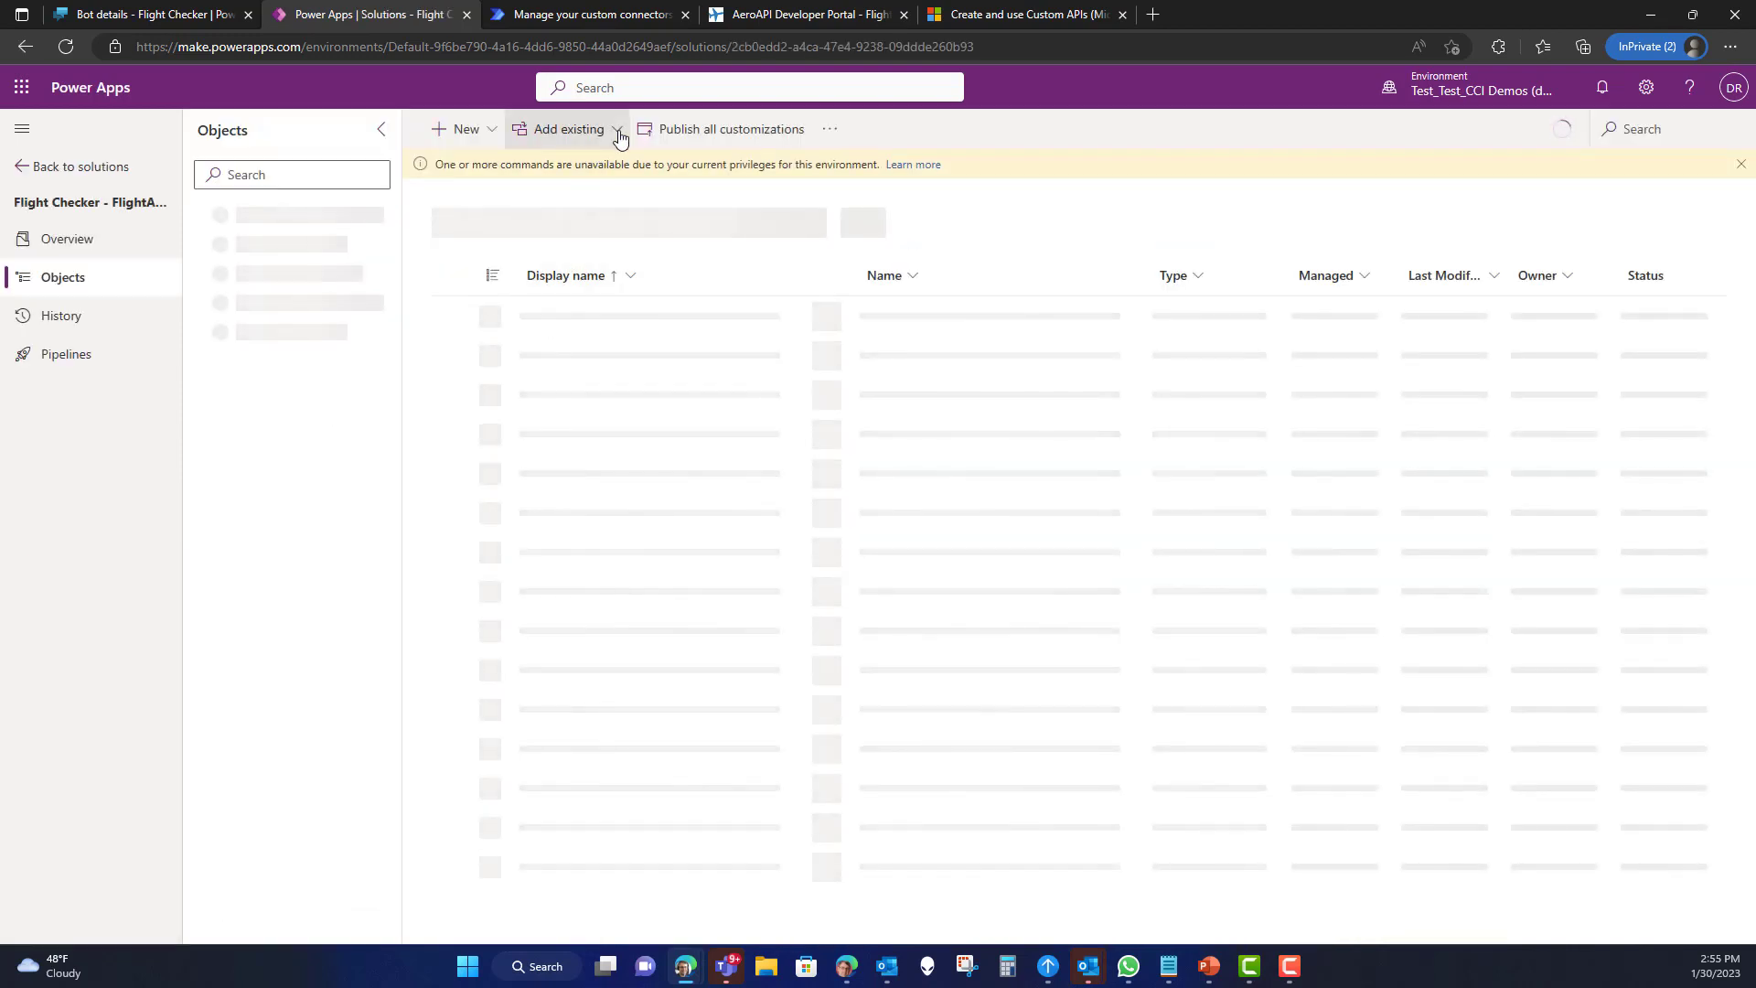
# - View the component types that can be added as existing to the solution, and start a new custom connector from within it
pyautogui.click(618, 134)
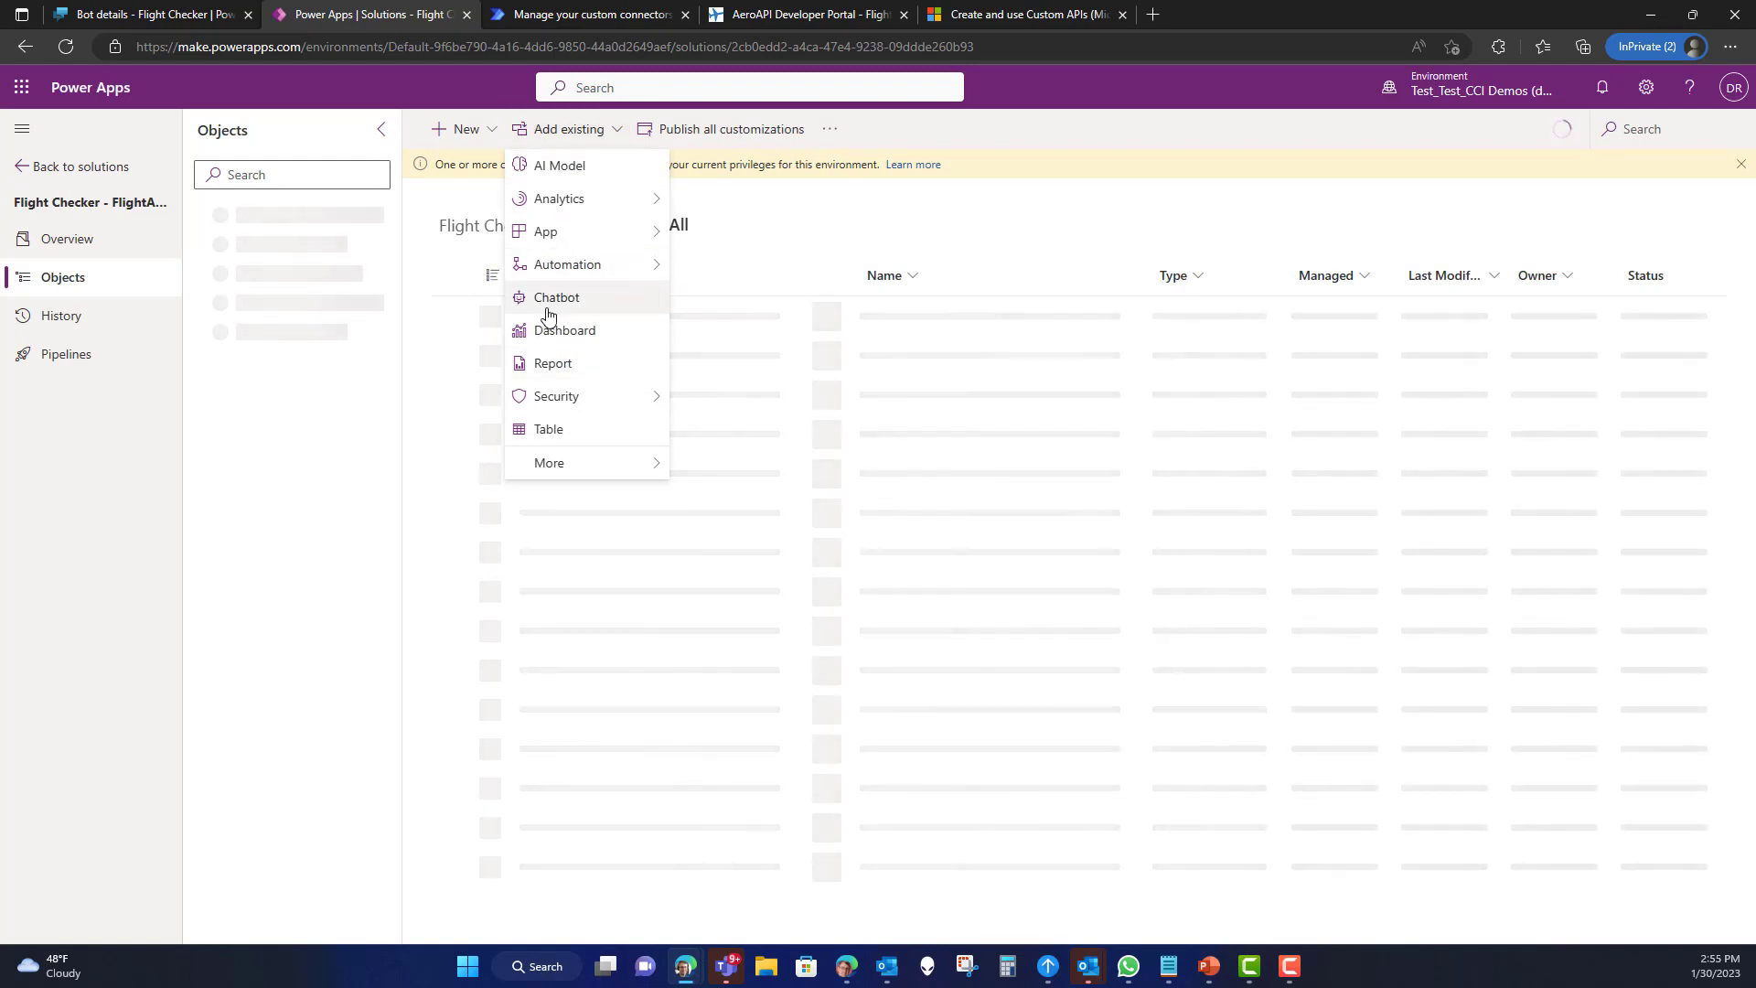
pyautogui.click(1165, 214)
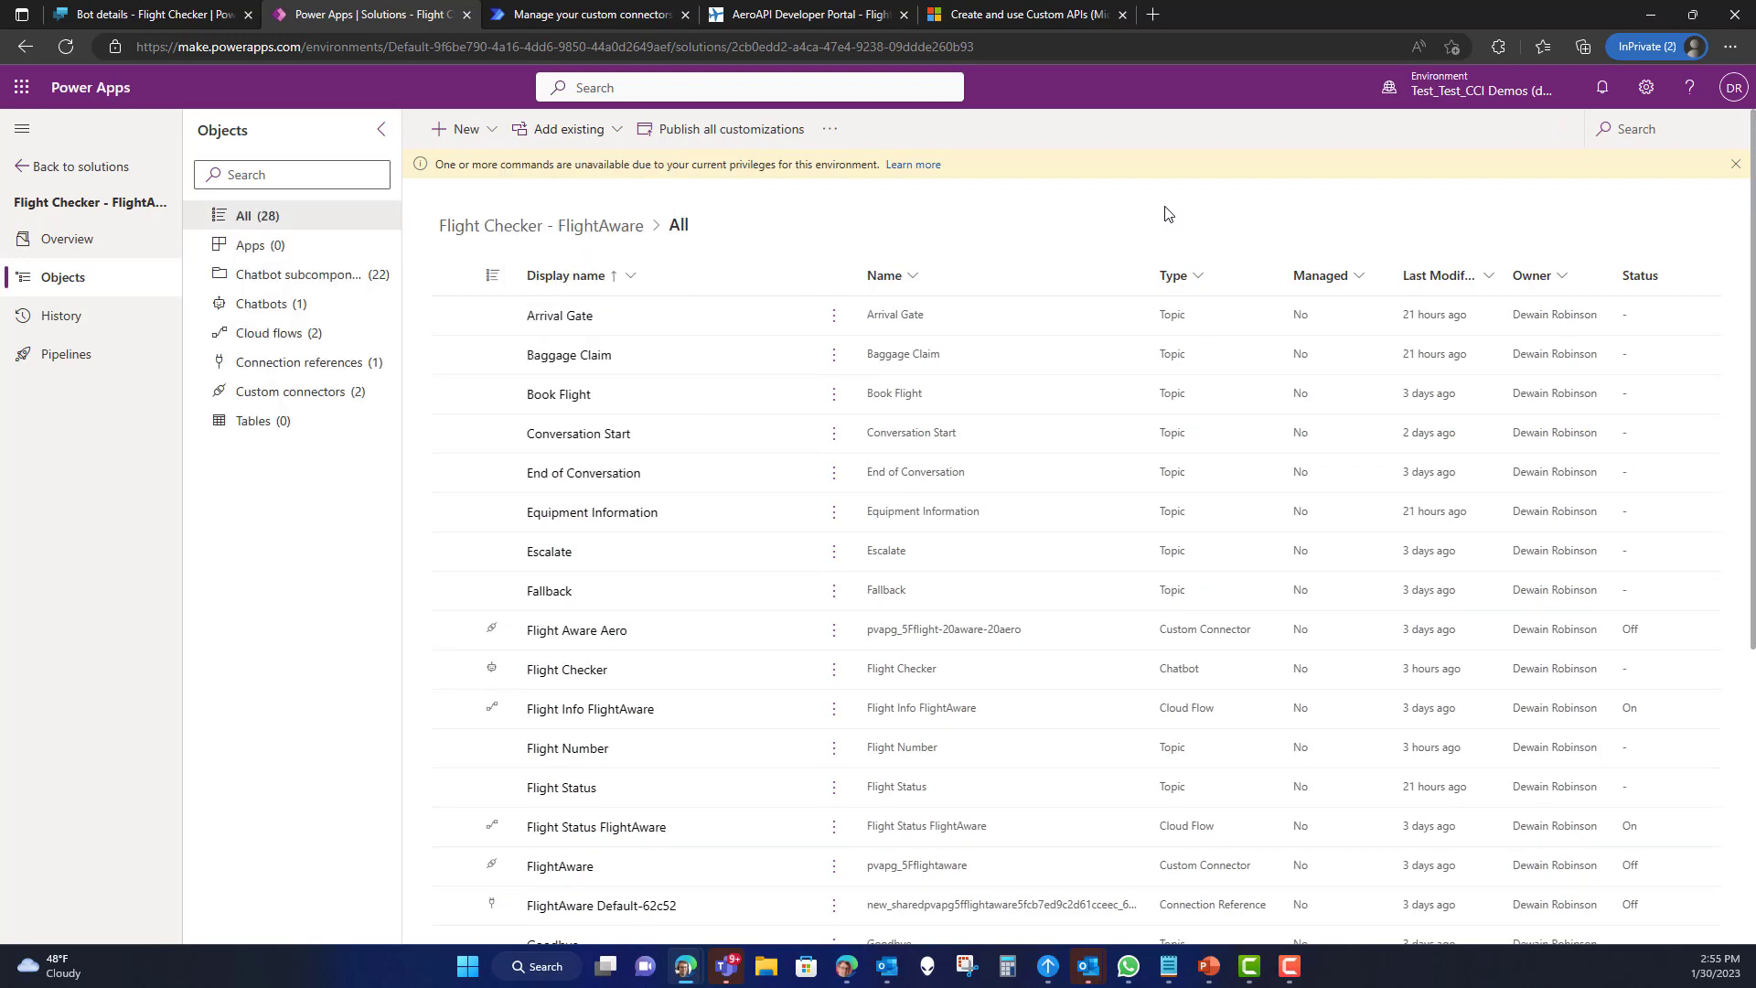
pyautogui.click(495, 137)
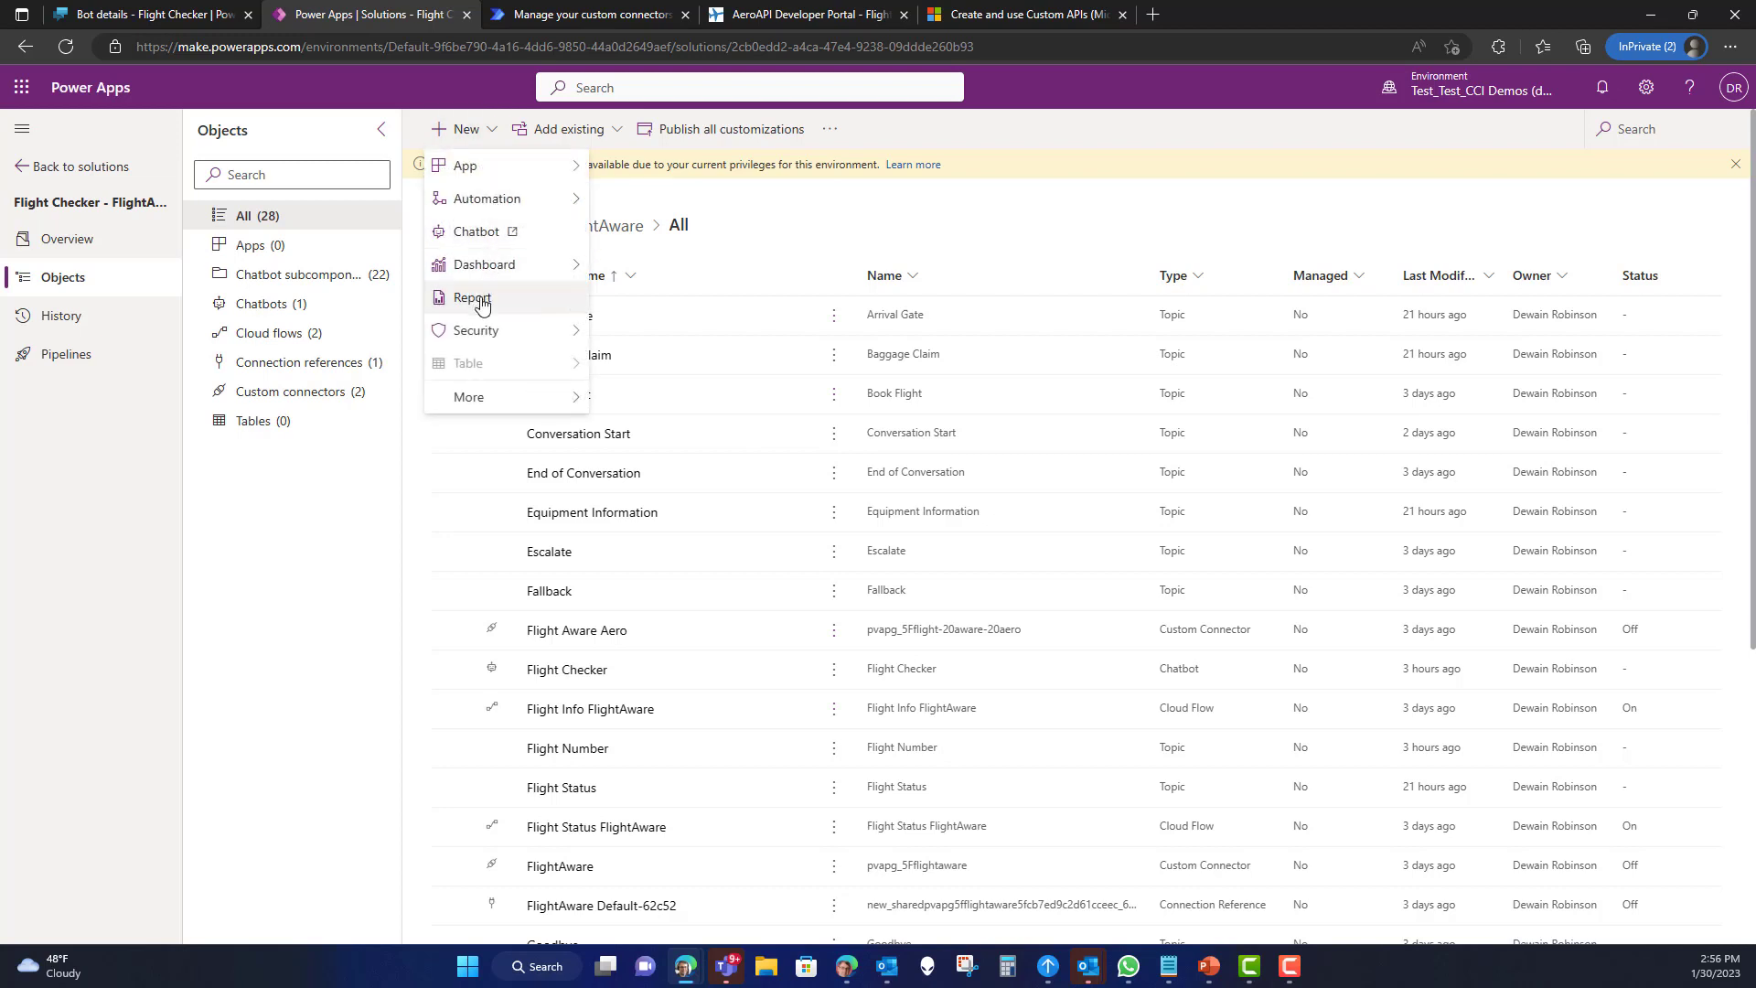
pyautogui.moveTo(499, 203)
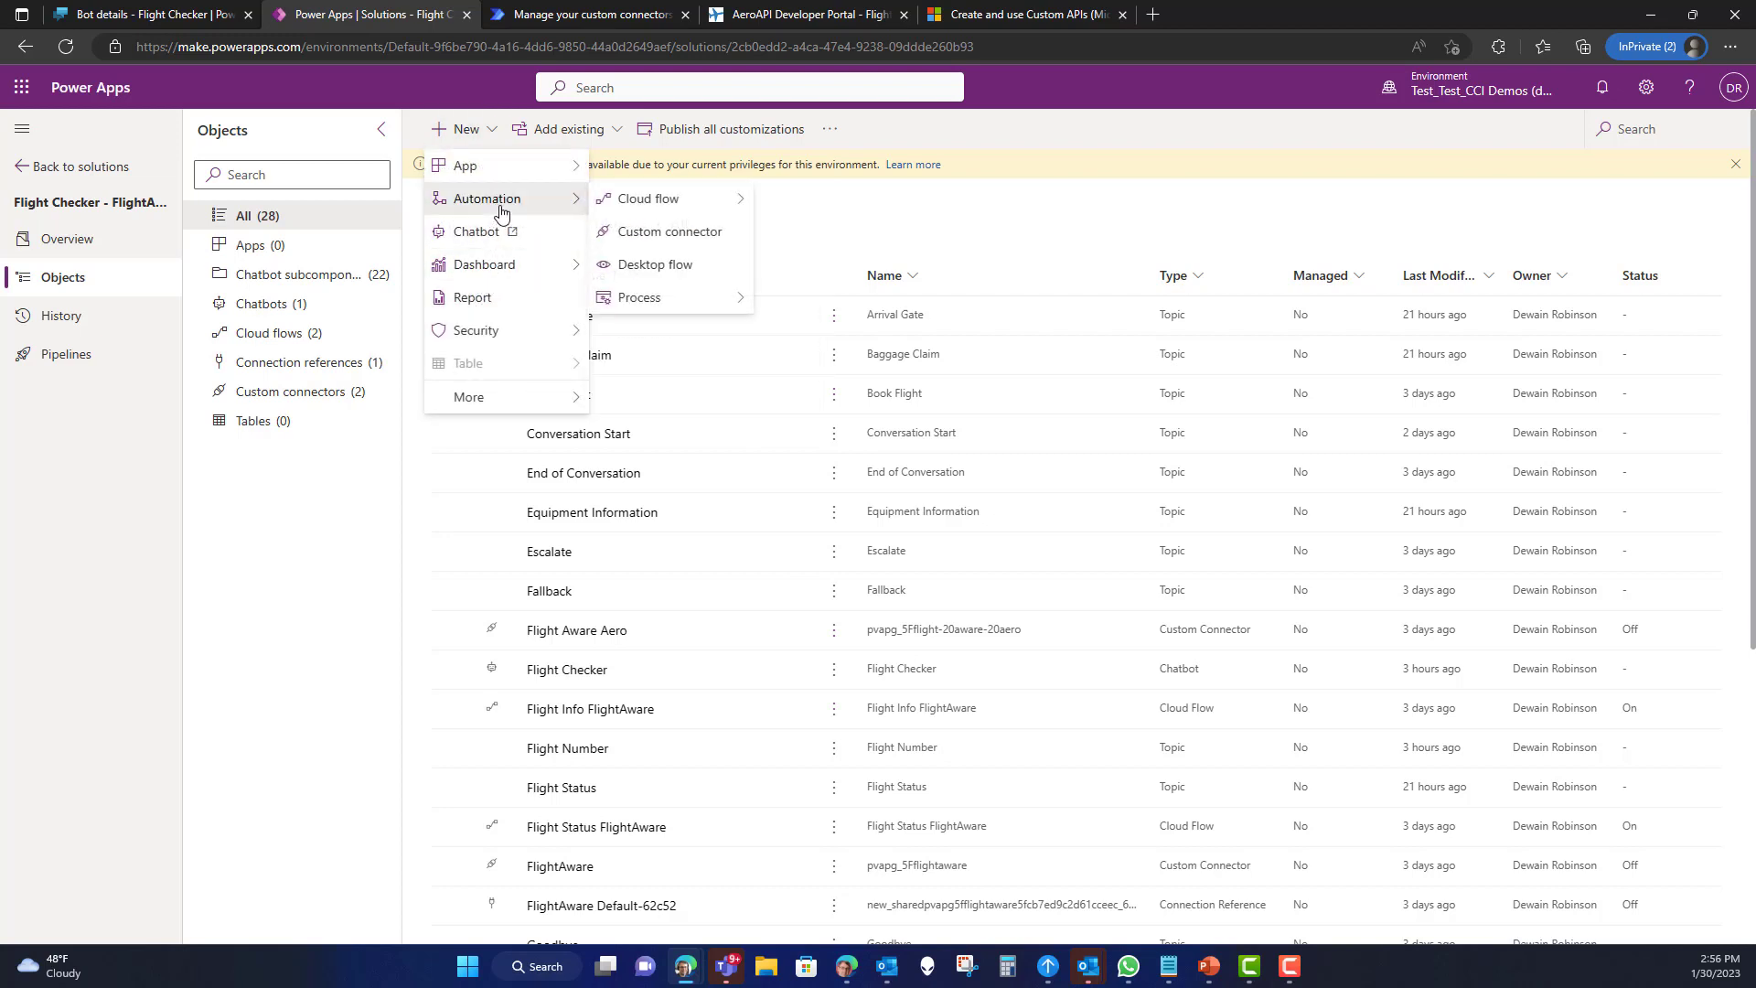
pyautogui.click(668, 247)
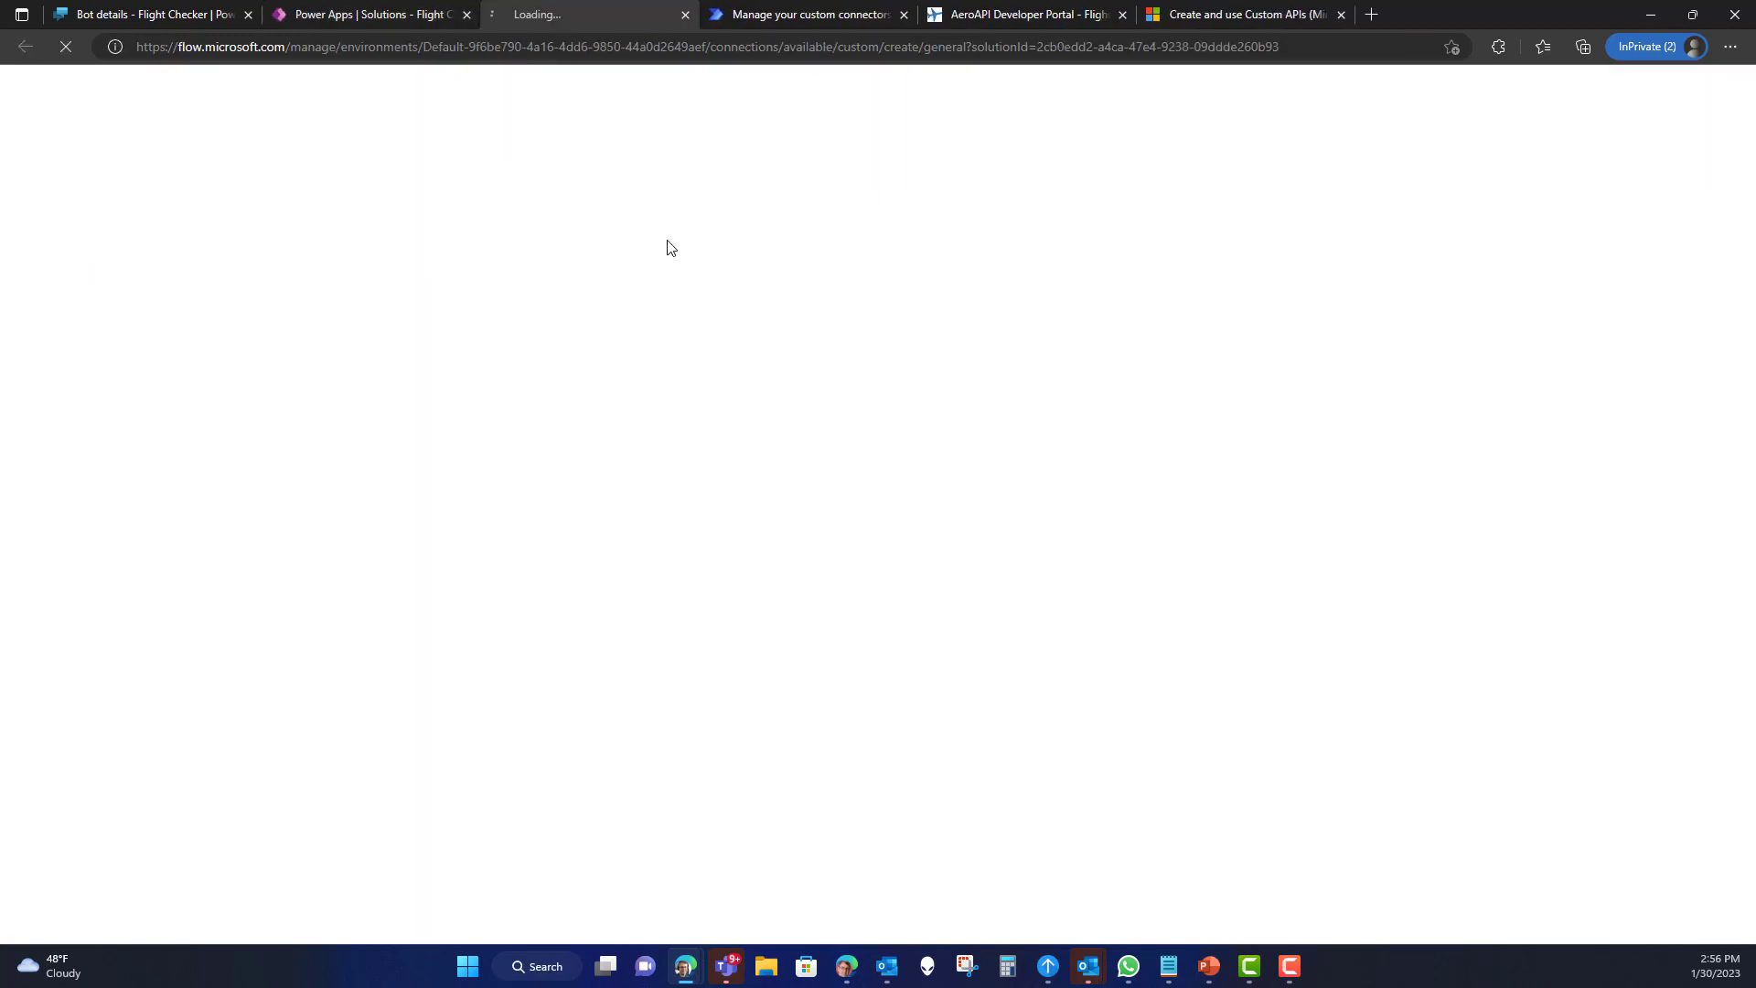